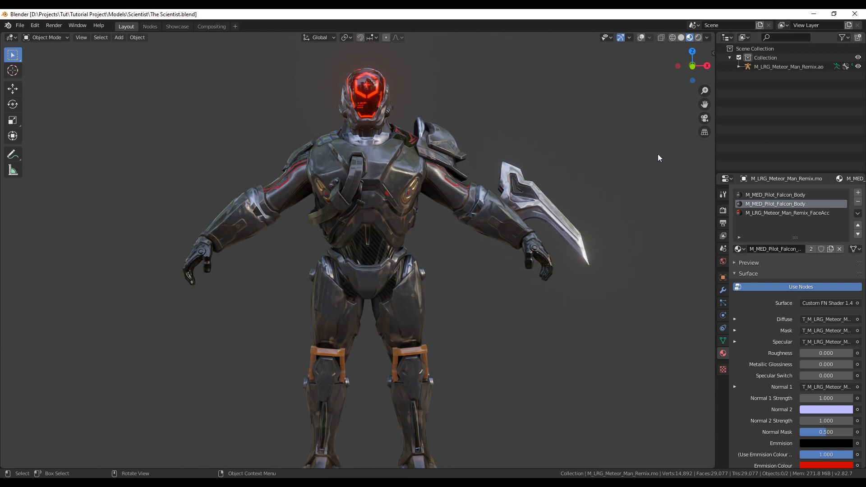
# - Switch to the Fortnite Files folder in Google Drive and open the Character Models folder
pyautogui.click(814, 14)
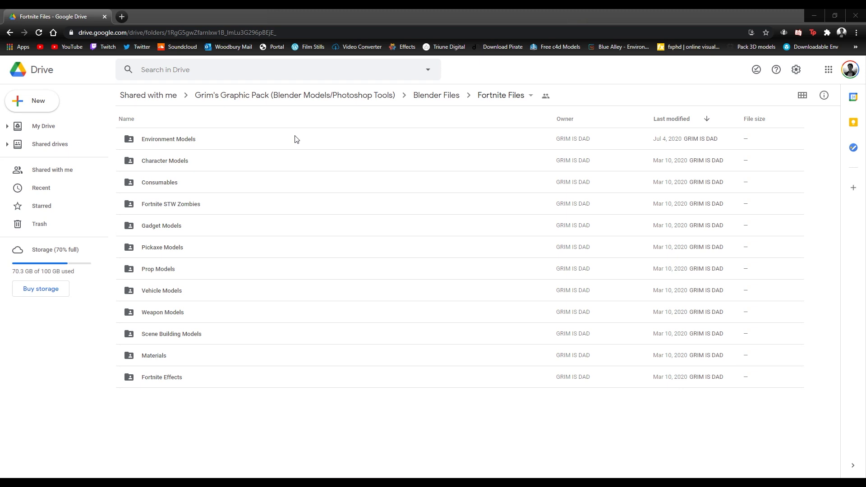
pyautogui.click(277, 146)
pyautogui.click(274, 161)
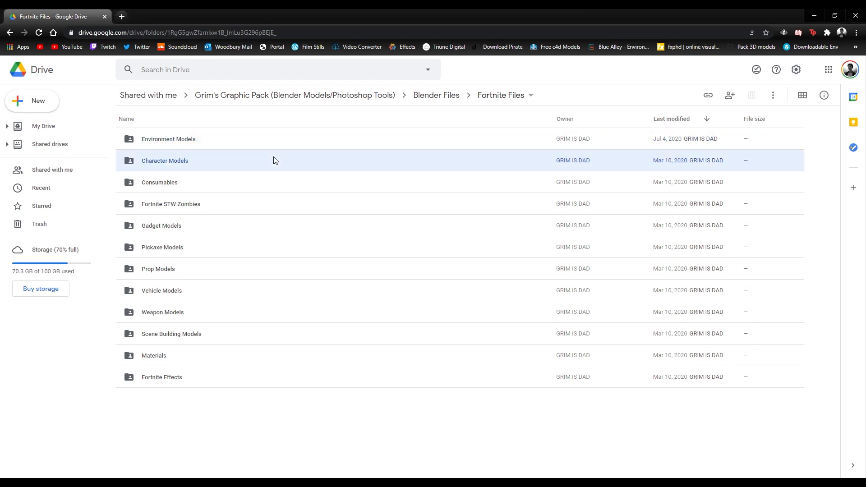
pyautogui.click(267, 190)
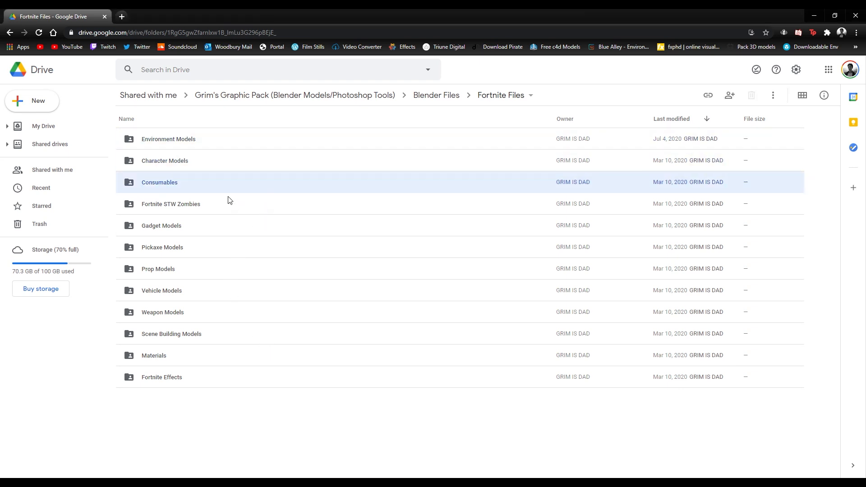
pyautogui.doubleClick(230, 170)
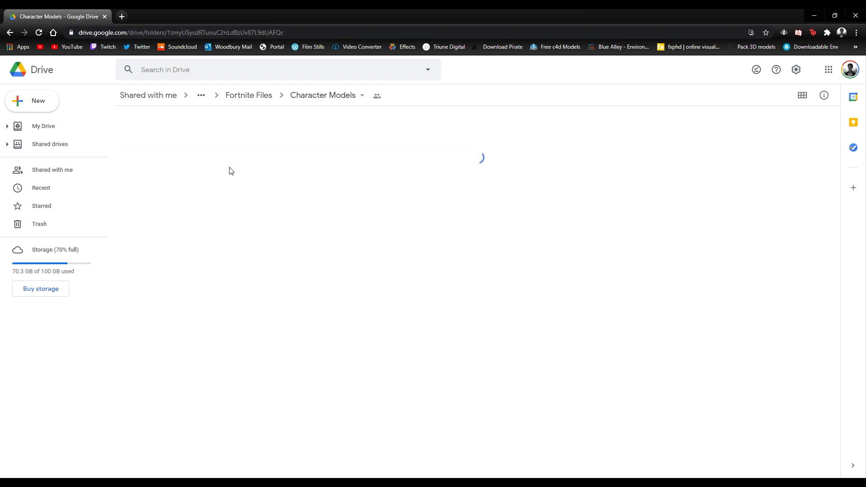
# - Find The Scientist.blend in the Character Models folder and download it
pyautogui.scroll(-3, 239, 217)
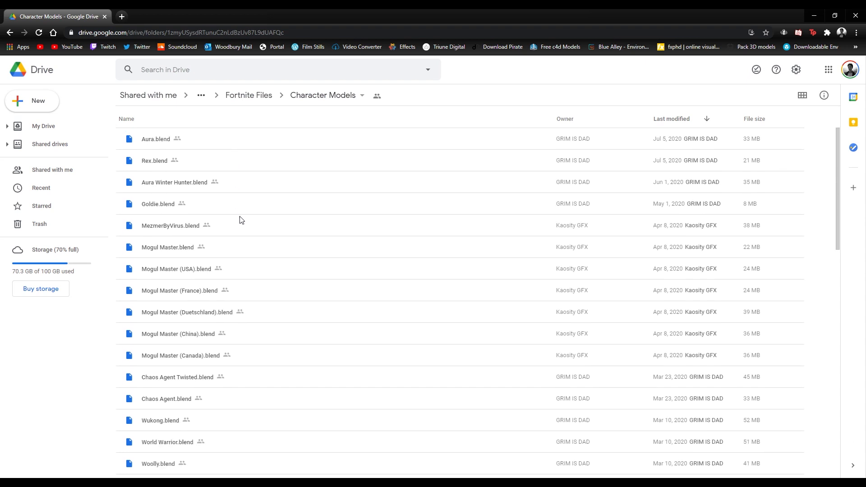
pyautogui.scroll(-8, 279, 357)
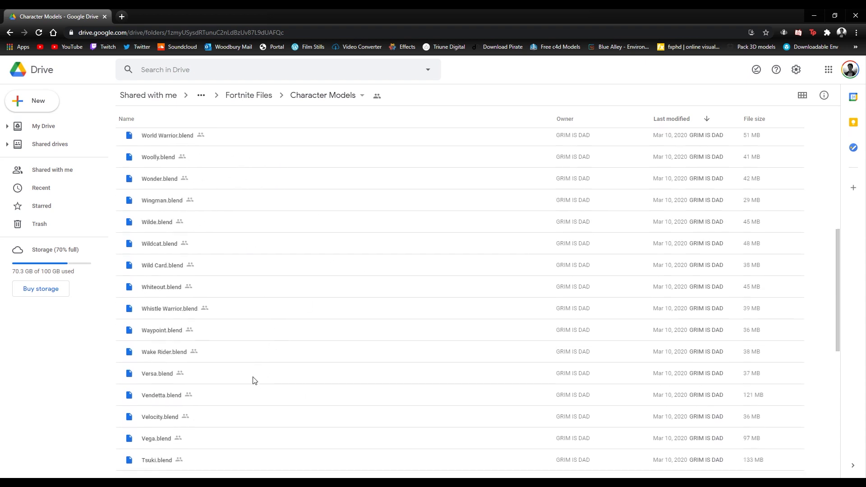
pyautogui.scroll(-5, 253, 375)
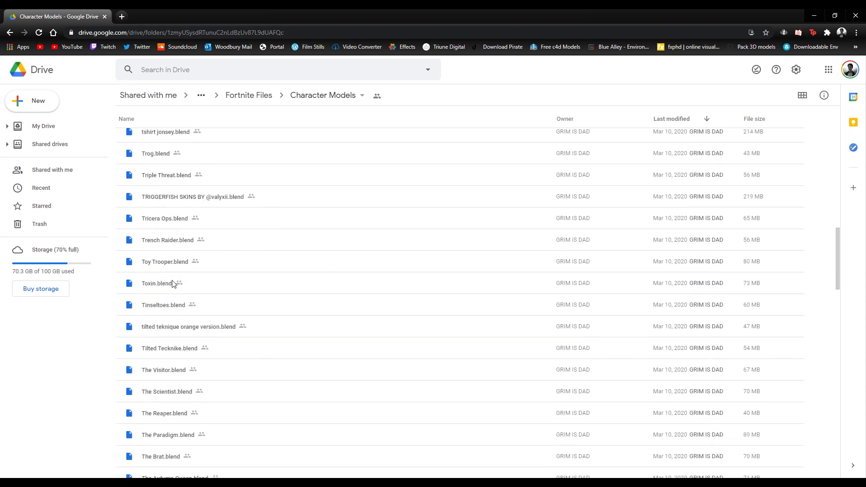
pyautogui.scroll(-2, 185, 332)
pyautogui.click(194, 345)
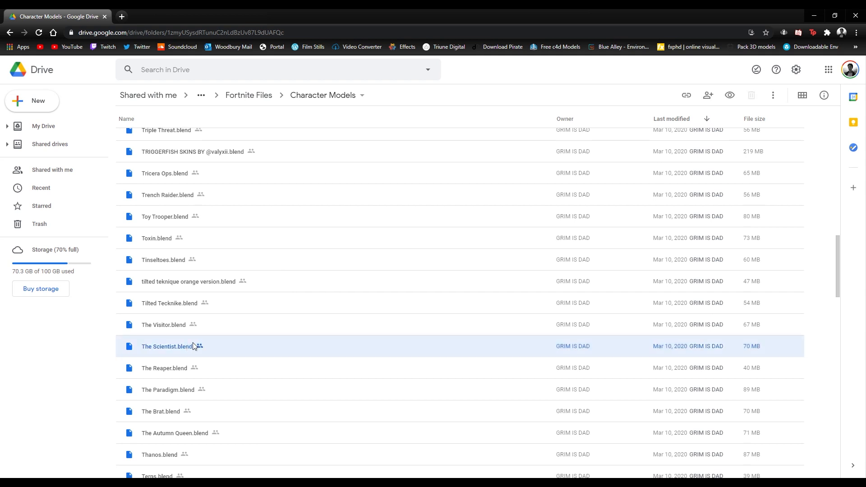
pyautogui.scroll(8, 202, 333)
pyautogui.scroll(-15, 202, 333)
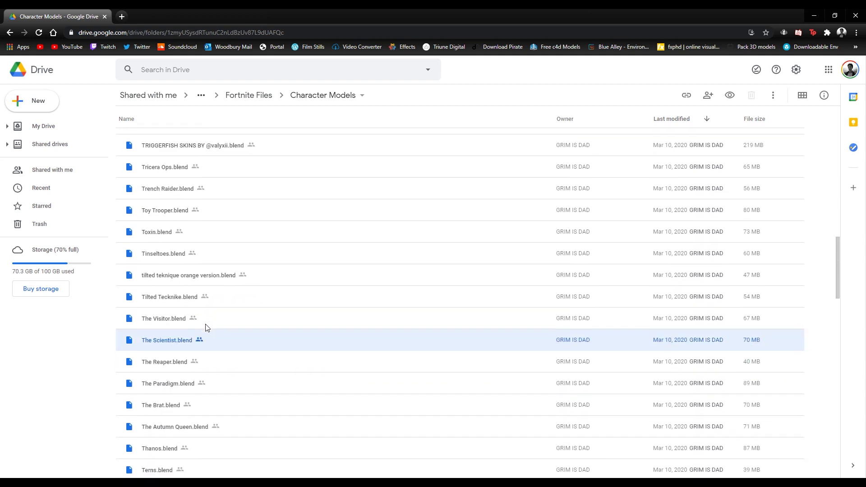
pyautogui.scroll(3, 209, 326)
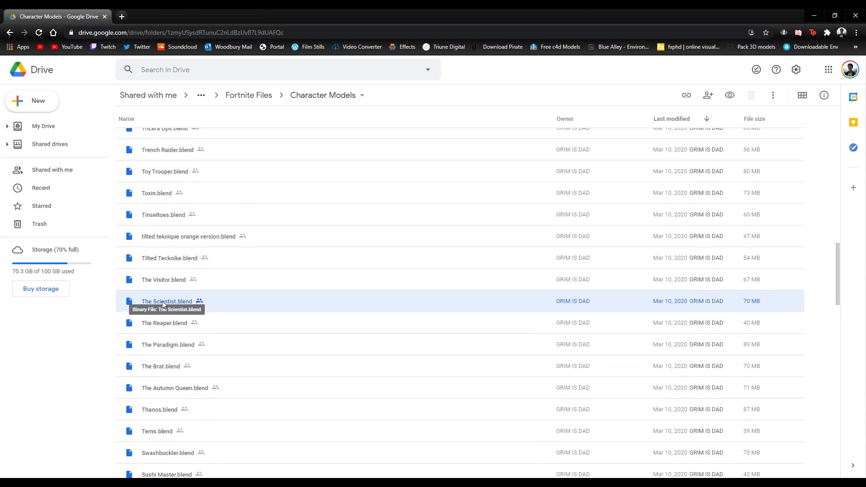
pyautogui.doubleClick(162, 302)
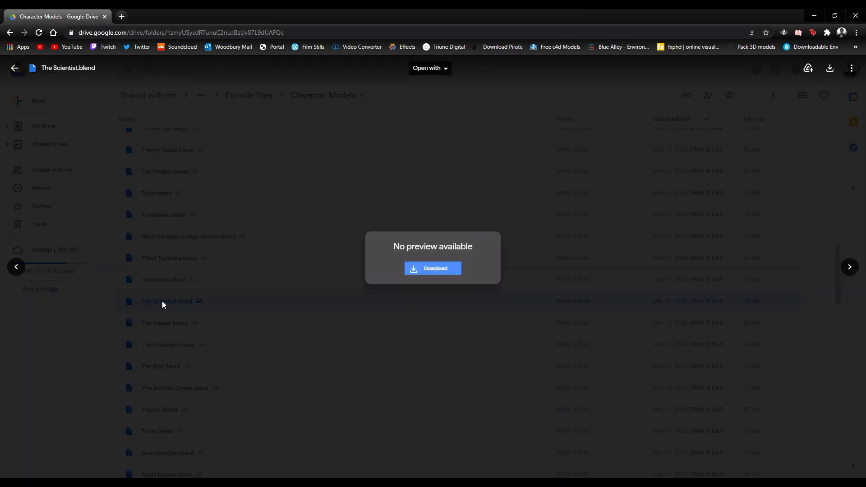
pyautogui.click(451, 276)
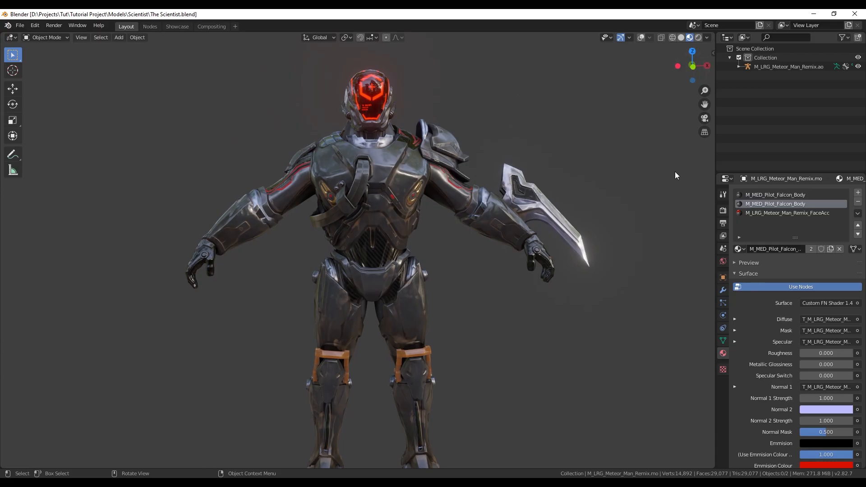
# - Switch to Blender and export the character as a Wavefront OBJ named The Scientist.obj in the Models\Scientist project folder
pyautogui.moveTo(692, 63)
pyautogui.mouseDown()
pyautogui.moveTo(722, 90)
pyautogui.moveTo(749, 66)
pyautogui.moveTo(862, 66)
pyautogui.moveTo(692, 68)
pyautogui.mouseUp()
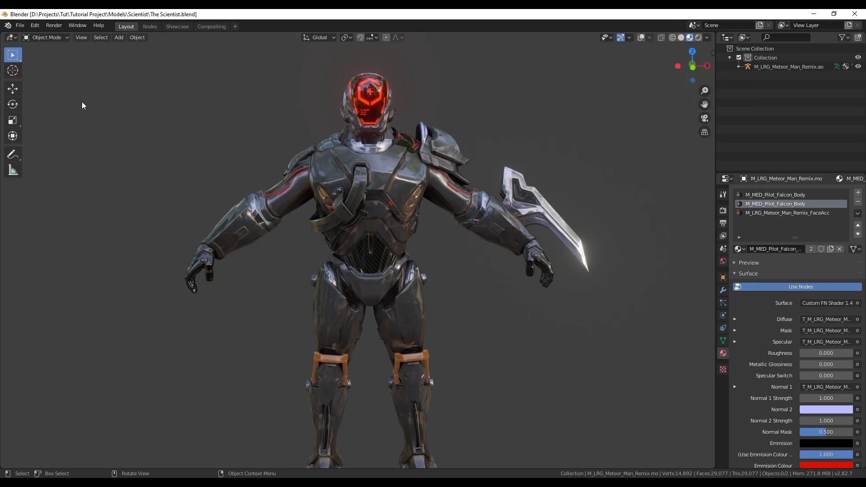
pyautogui.click(21, 26)
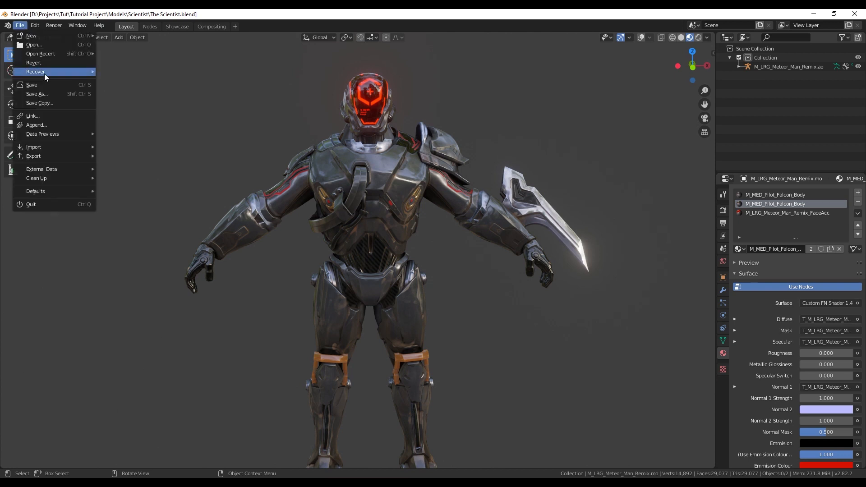
pyautogui.moveTo(65, 156)
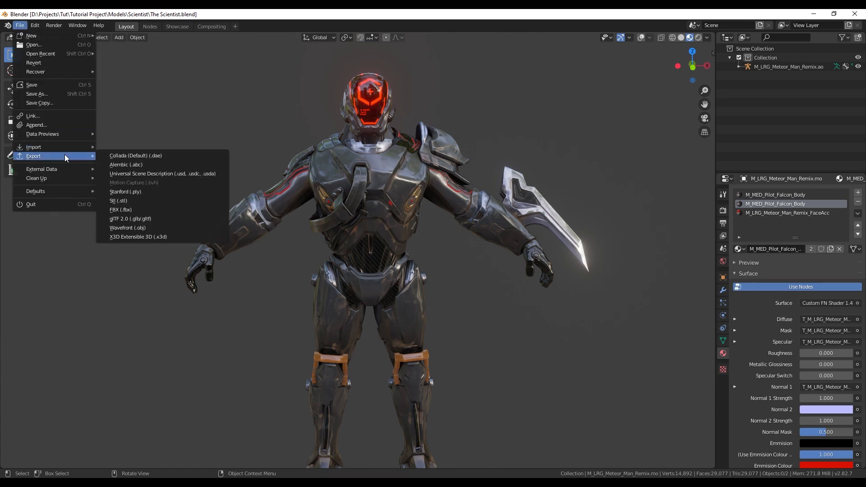
pyautogui.click(163, 228)
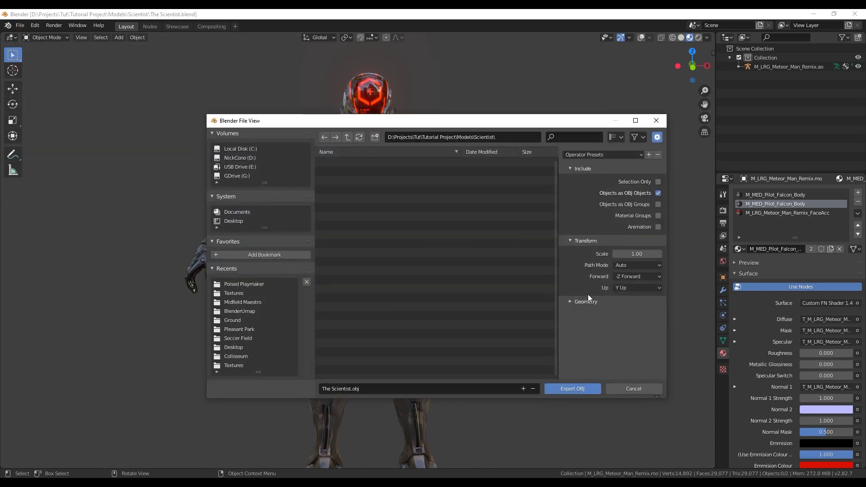
pyautogui.moveTo(445, 125); pyautogui.dragTo(403, 120)
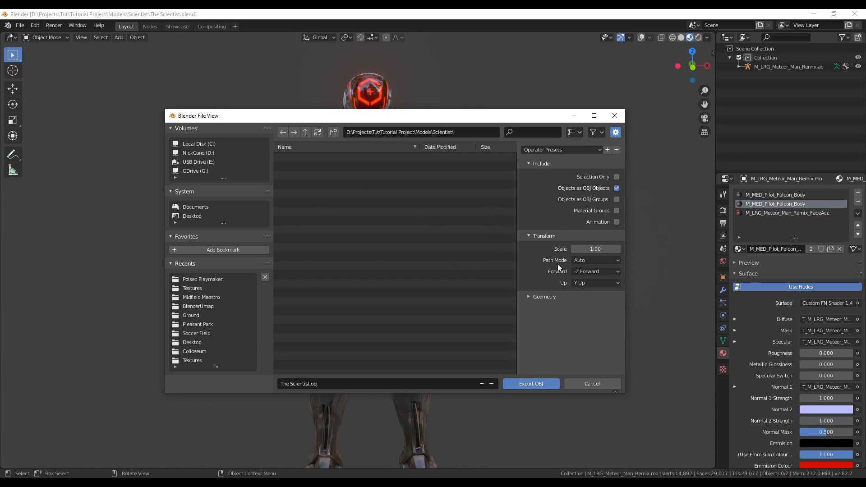
pyautogui.click(523, 384)
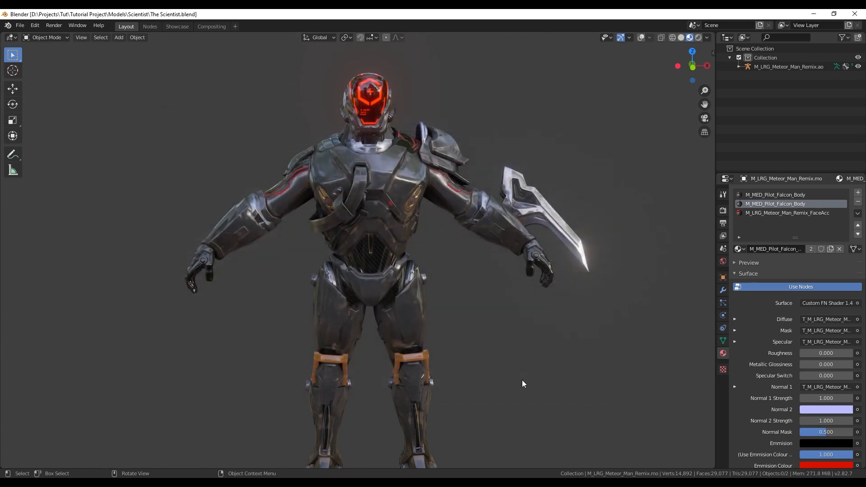
# - Add a General UV Editing workspace for the character model
pyautogui.moveTo(522, 380); pyautogui.dragTo(462, 269, button='middle')
pyautogui.moveTo(692, 67); pyautogui.dragTo(567, 132)
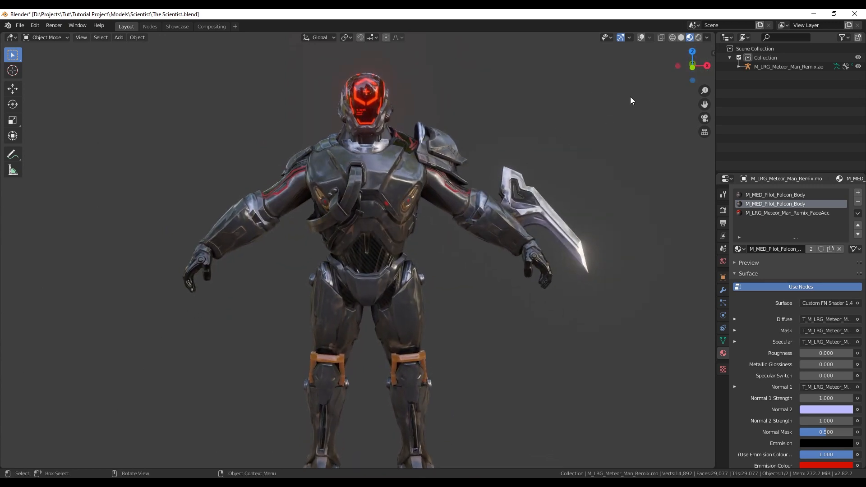
pyautogui.moveTo(693, 67); pyautogui.dragTo(557, 105)
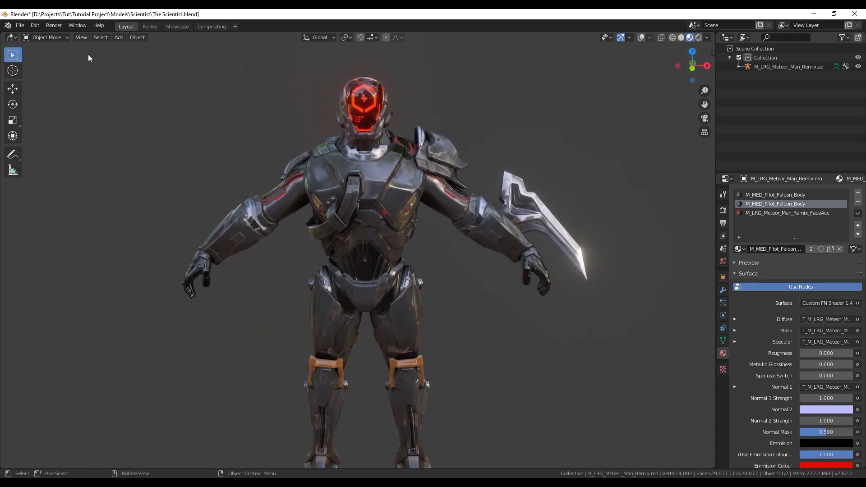
pyautogui.click(235, 26)
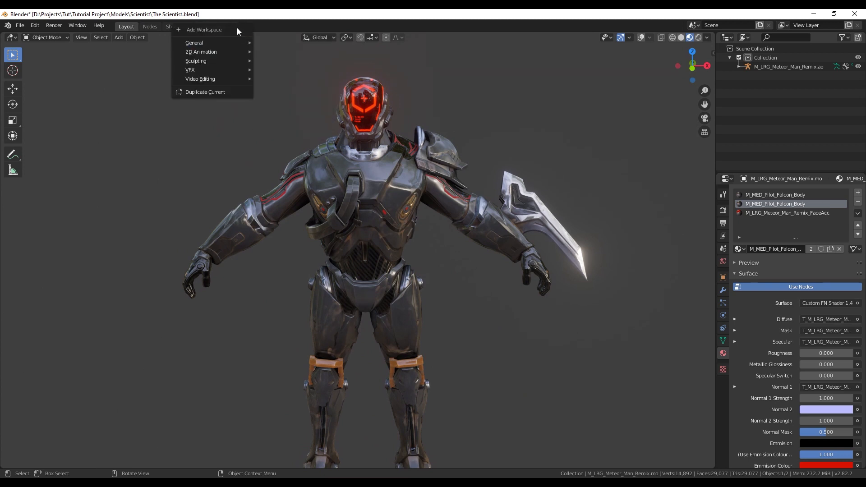
pyautogui.moveTo(231, 46)
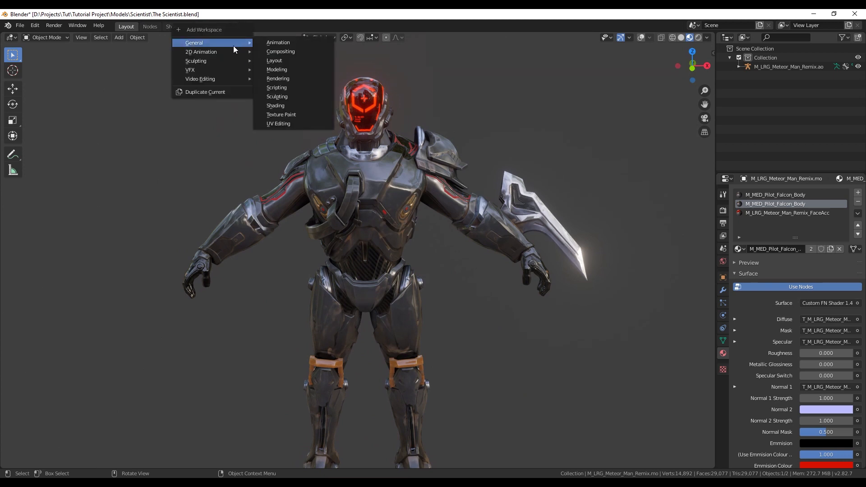
pyautogui.click(304, 122)
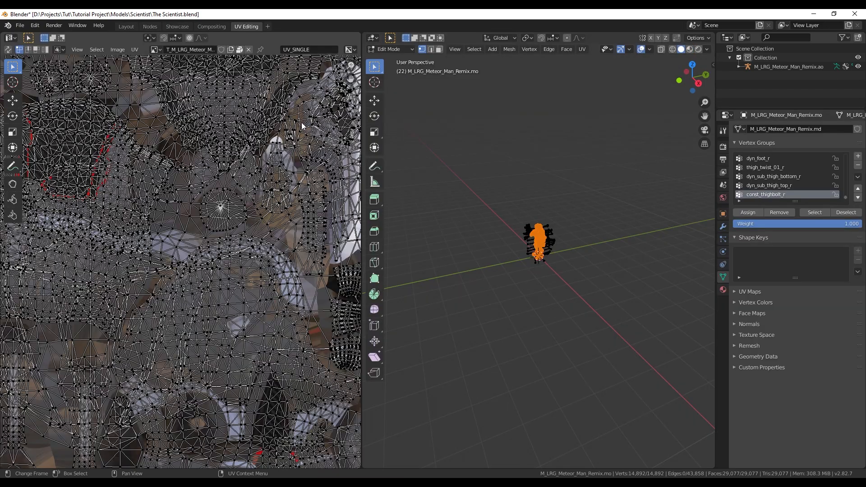
# - Look through the file's textures and display T_M_LRG_Meteor_Man_Remix_Body_D.tga in the UV editor
pyautogui.scroll(-10, 303, 127)
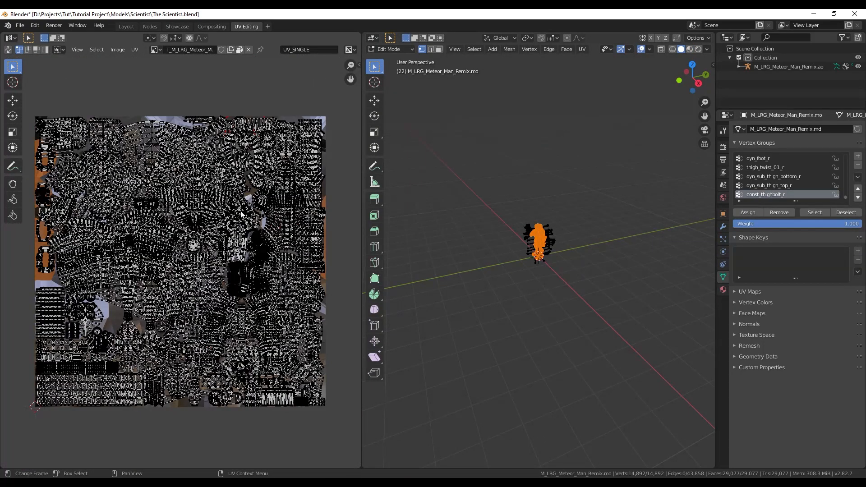
pyautogui.click(154, 134)
pyautogui.scroll(12, 508, 255)
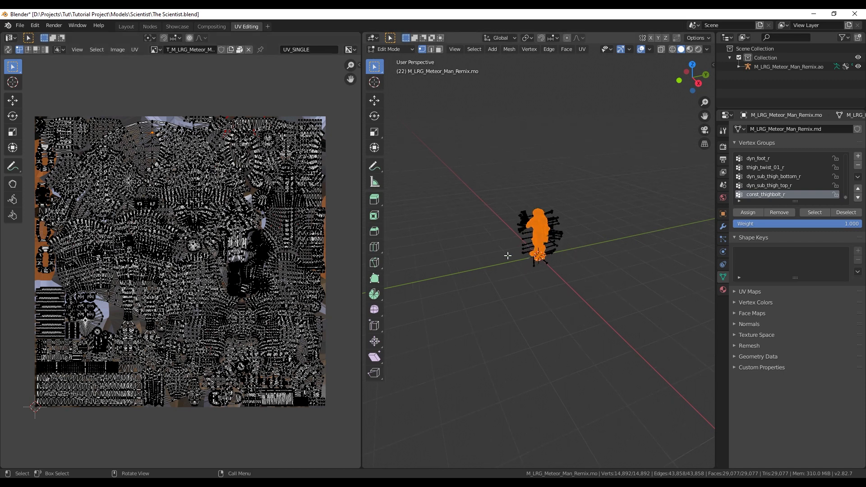
pyautogui.scroll(-4, 507, 255)
pyautogui.moveTo(690, 76)
pyautogui.mouseDown()
pyautogui.moveTo(750, 76)
pyautogui.moveTo(686, 77)
pyautogui.mouseUp()
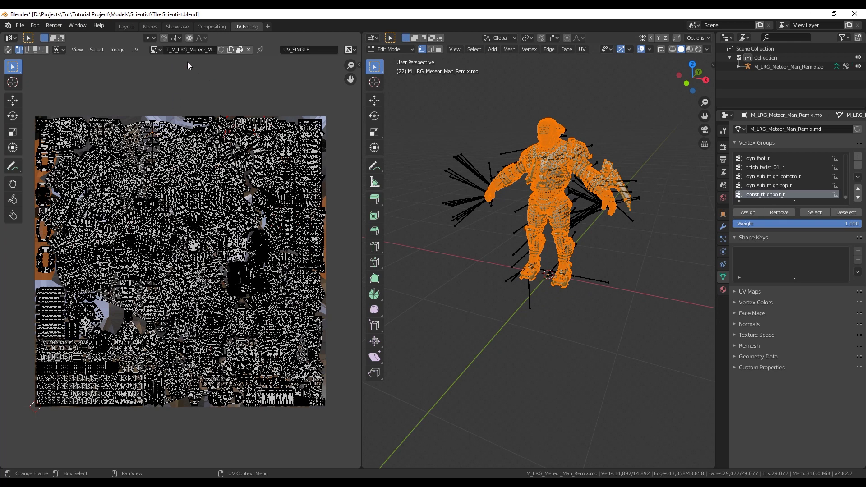
pyautogui.click(160, 46)
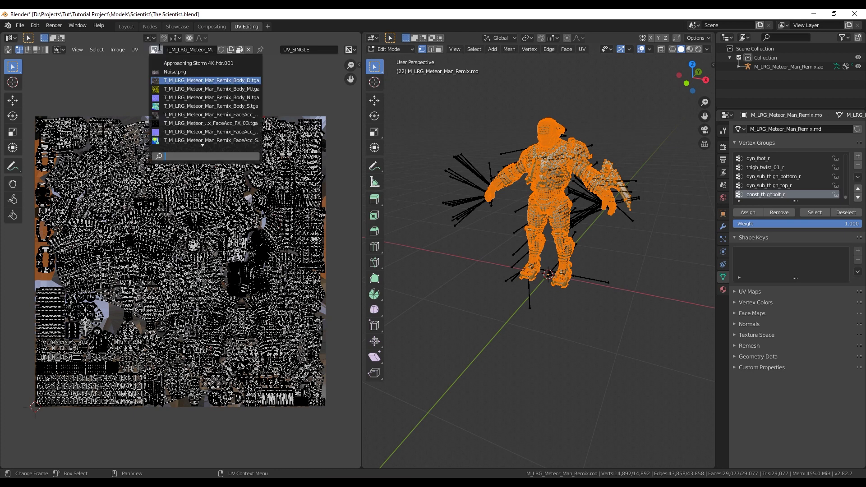
pyautogui.scroll(-1, 203, 143)
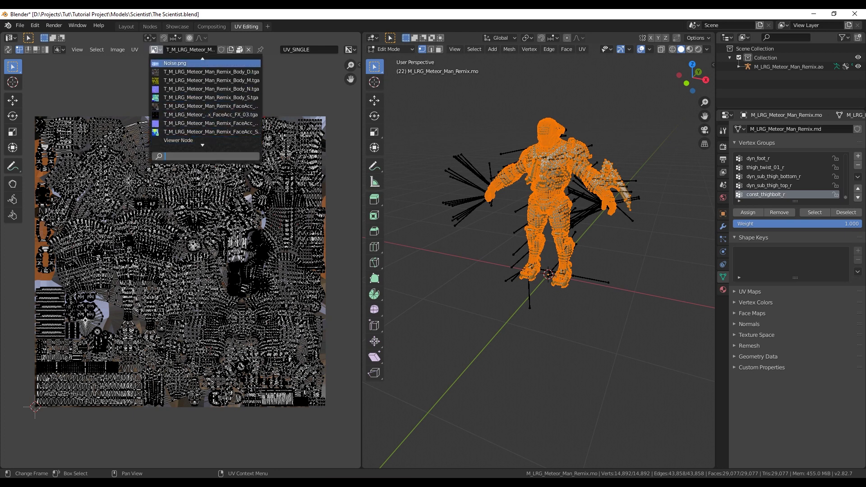
pyautogui.click(160, 46)
pyautogui.click(159, 48)
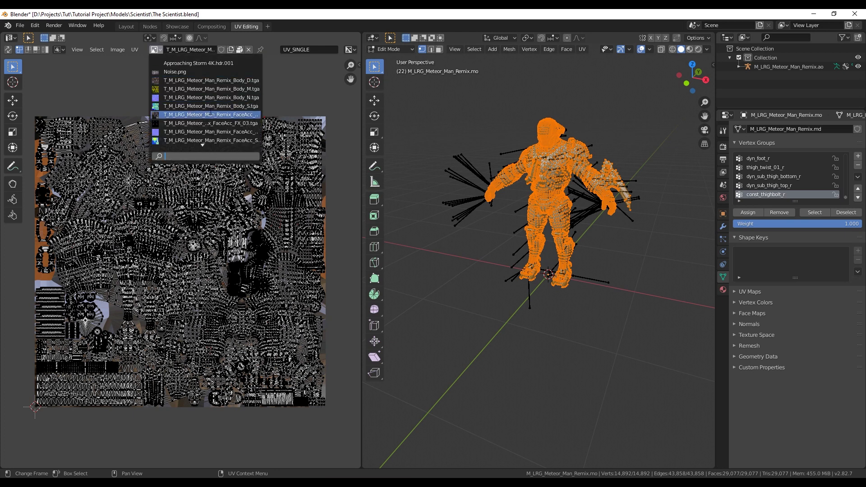
pyautogui.scroll(-5, 218, 118)
pyautogui.scroll(6, 217, 82)
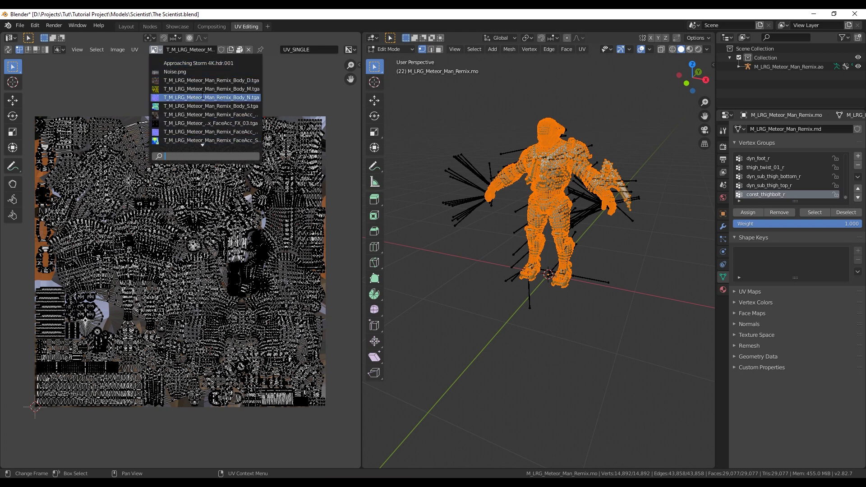
pyautogui.scroll(-3, 201, 86)
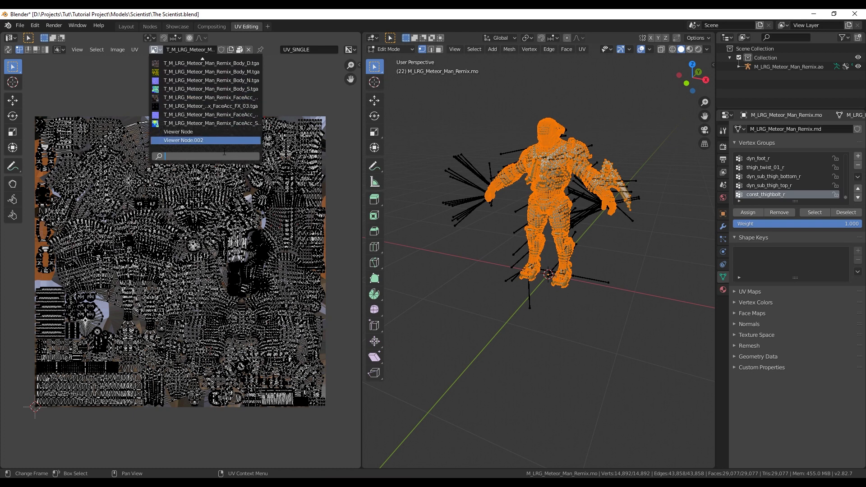
pyautogui.scroll(5, 208, 83)
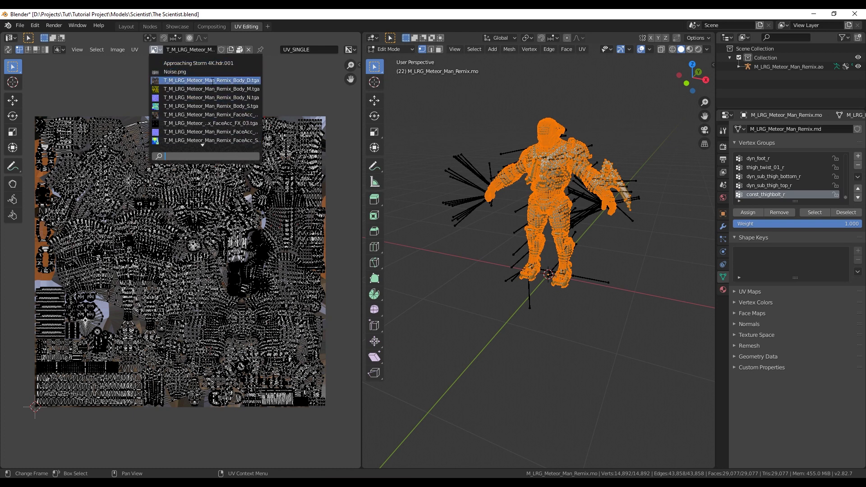
pyautogui.click(195, 81)
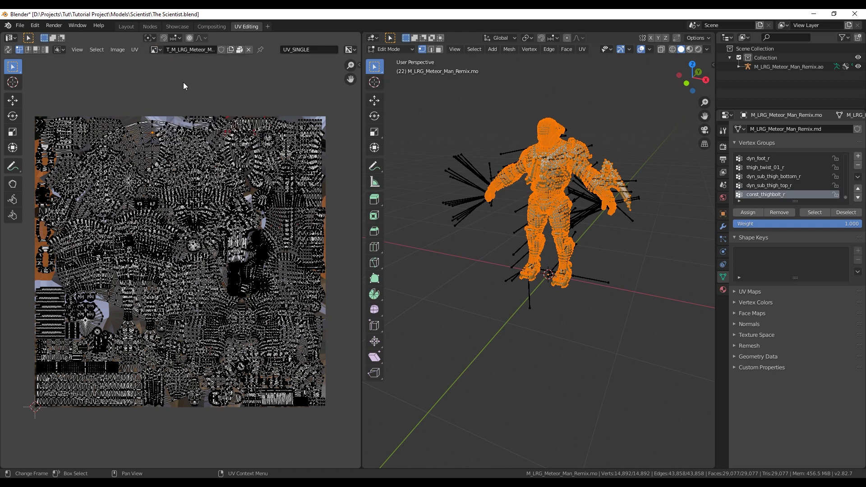
# - Save the displayed T_M_LRG_Meteor_Man_Remix_Body_D.tga texture as a Targa image in the Models\Scientist project folder
pyautogui.click(162, 50)
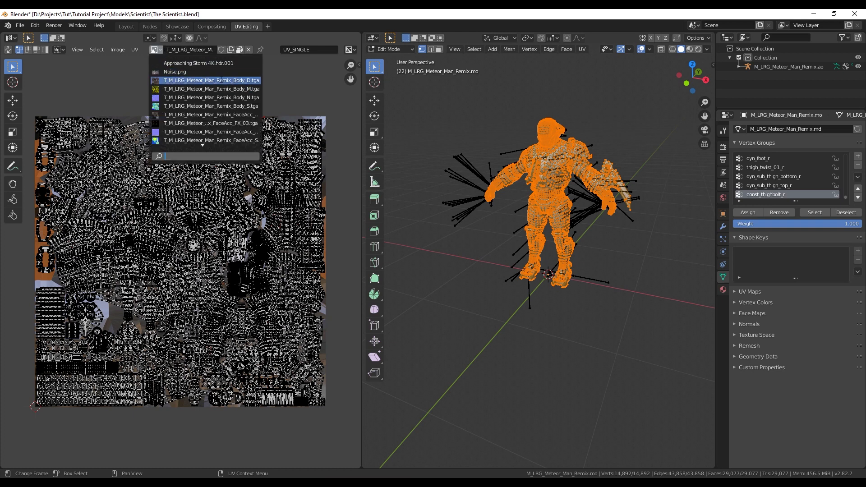
pyautogui.click(118, 50)
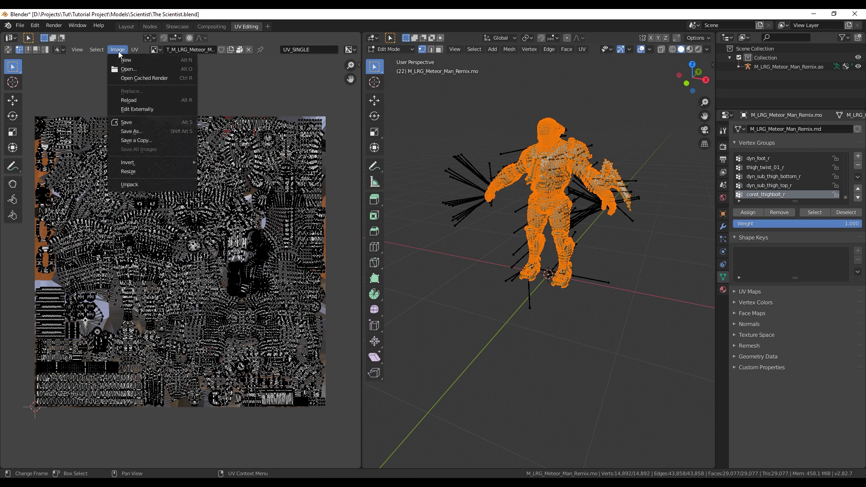
pyautogui.click(147, 131)
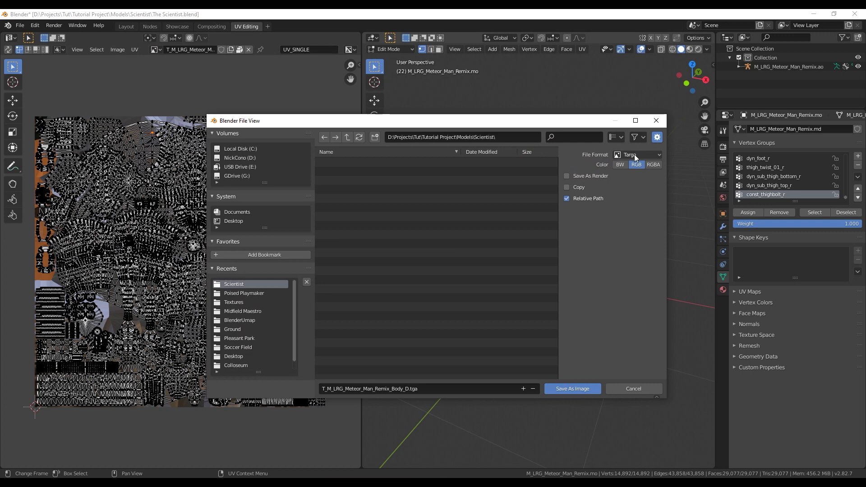
pyautogui.moveTo(344, 124); pyautogui.dragTo(270, 115)
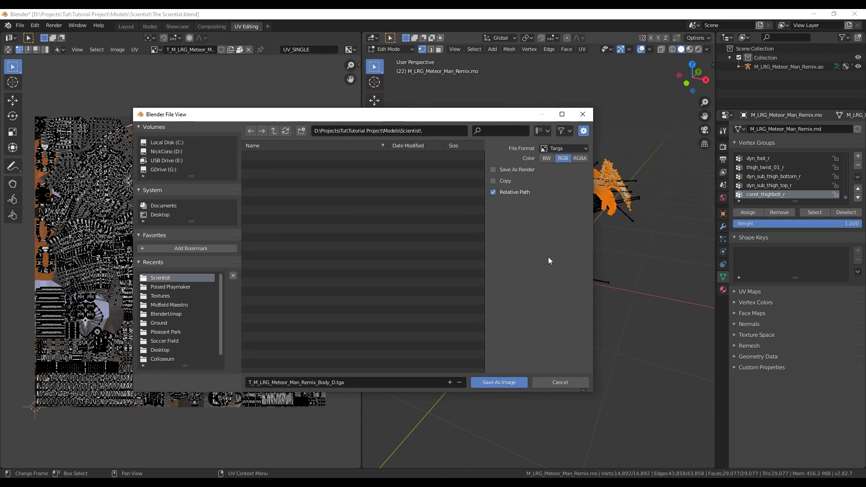
pyautogui.click(518, 383)
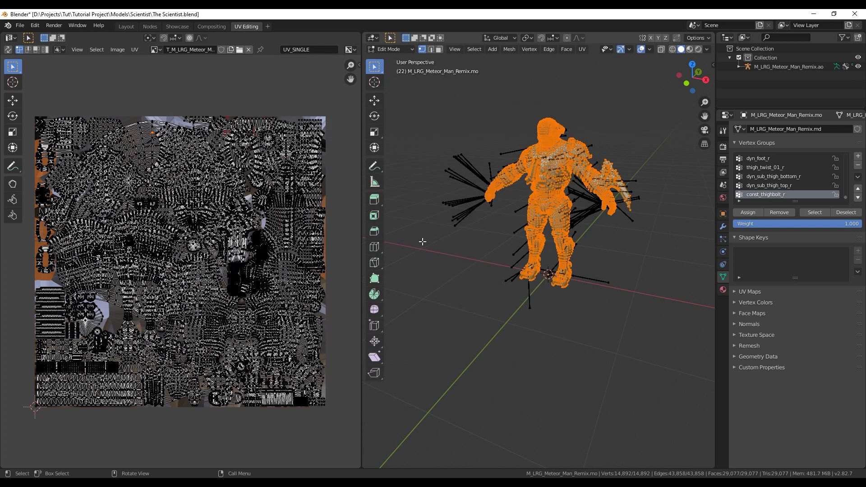
# - Display T_M_LRG_Meteor_Man_Remix_Body_M.tga in the UV editor and check the exported texture files in the Scientist folder
pyautogui.click(155, 50)
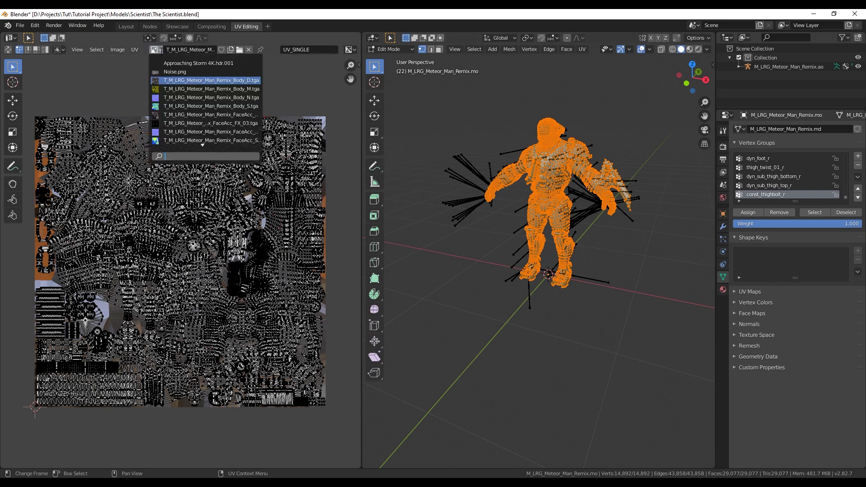
pyautogui.click(190, 89)
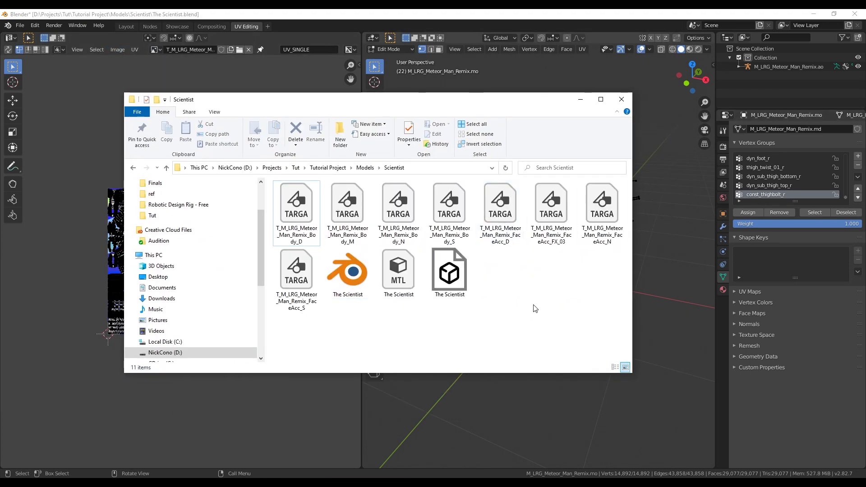
pyautogui.moveTo(324, 103); pyautogui.dragTo(297, 91)
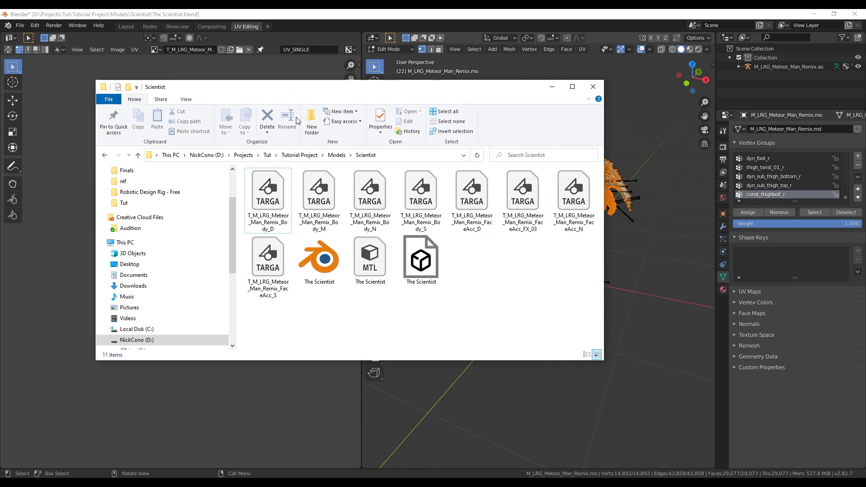
pyautogui.click(284, 201)
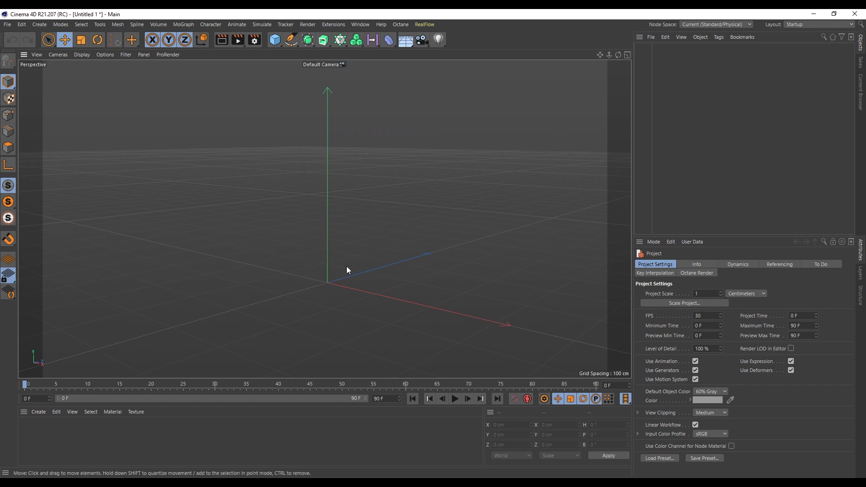
# - Switch to Cinema 4D and import The Scientist.obj from the Scientist project folder
pyautogui.keyDown('alt'); pyautogui.moveTo(340, 268); pyautogui.dragTo(342, 276); pyautogui.keyUp('alt')
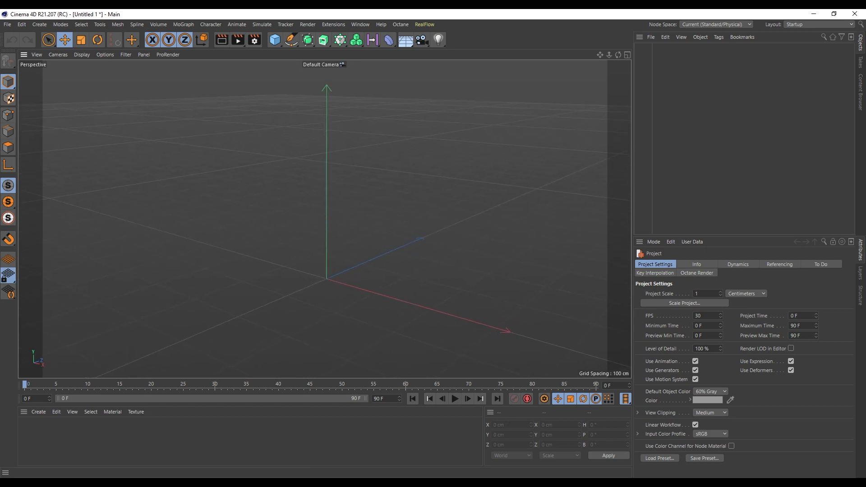
pyautogui.moveTo(865, 166); pyautogui.dragTo(345, 130)
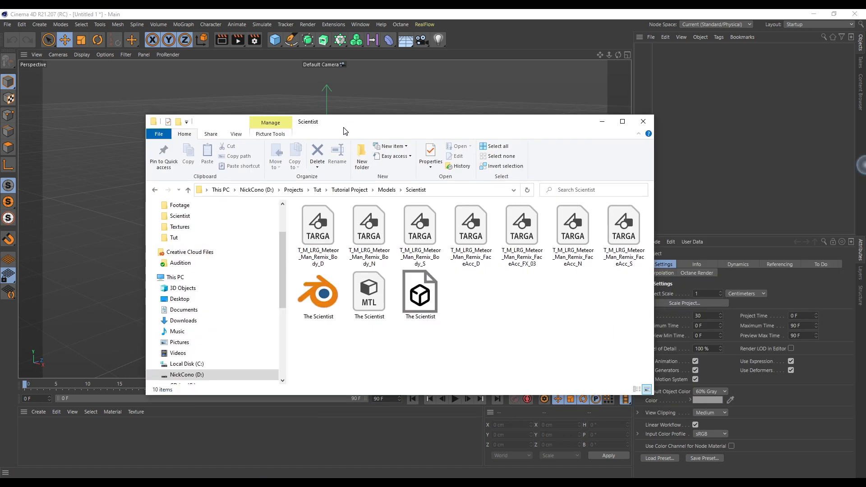
pyautogui.click(421, 294)
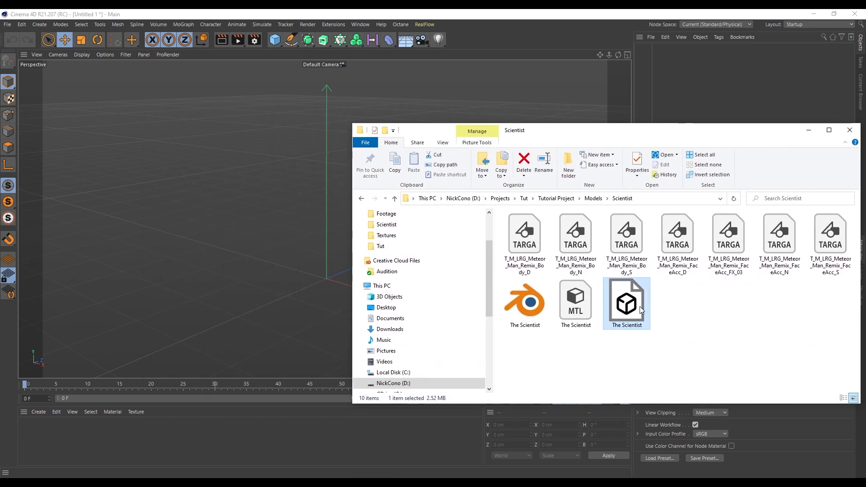
pyautogui.moveTo(628, 305); pyautogui.dragTo(280, 204)
pyautogui.click(269, 303)
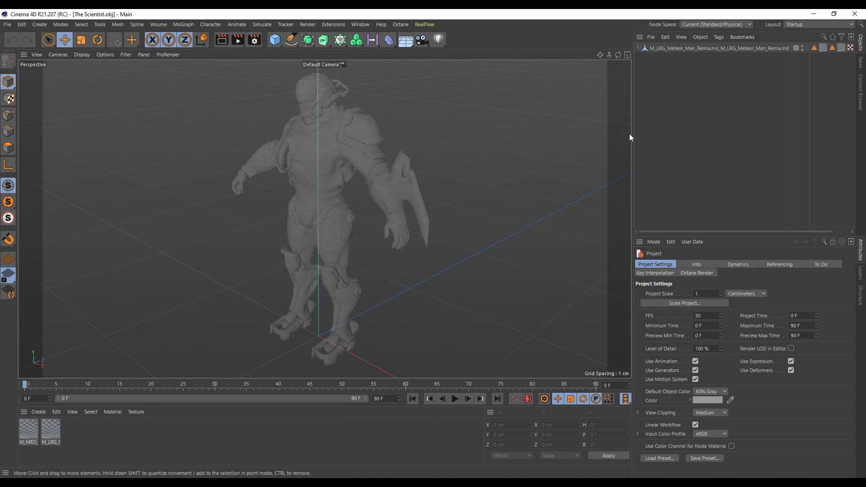
# - Widen the object manager so all the character's tags fit, and frame the model from the front
pyautogui.moveTo(633, 134); pyautogui.dragTo(568, 153)
pyautogui.keyDown('alt'); pyautogui.moveTo(326, 175); pyautogui.dragTo(354, 166); pyautogui.keyUp('alt')
pyautogui.moveTo(288, 155)
pyautogui.keyDown('alt'); pyautogui.mouseDown(button='middle')
pyautogui.moveTo(280, 150)
pyautogui.moveTo(283, 158)
pyautogui.mouseUp(button='middle'); pyautogui.keyUp('alt')
pyautogui.moveTo(295, 150)
pyautogui.keyDown('alt'); pyautogui.mouseDown(button='right')
pyautogui.moveTo(293, 167)
pyautogui.moveTo(294, 150)
pyautogui.mouseUp(button='right'); pyautogui.keyUp('alt')
pyautogui.keyDown('alt'); pyautogui.moveTo(285, 151); pyautogui.dragTo(282, 155, button='middle'); pyautogui.keyUp('alt')
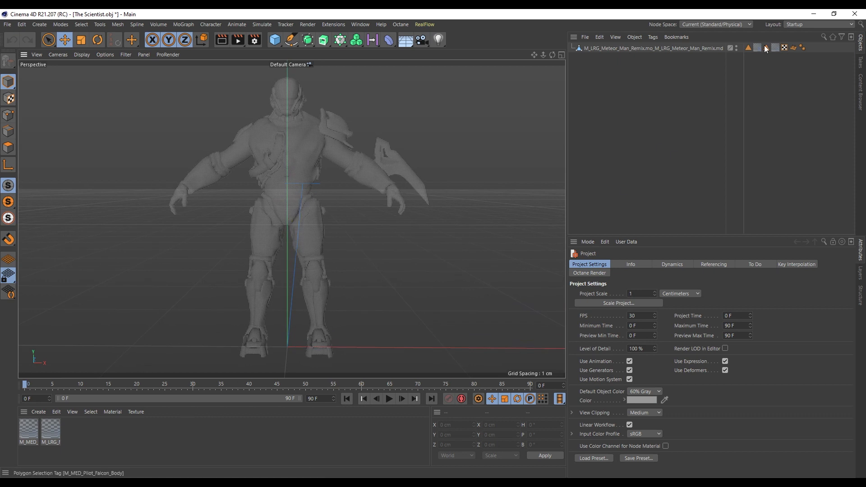
# - Inspect the color settings of the imported M_MED_Pilot_Falcon_Body and M_LRG_Meteor_Man_Remix_FaceAcc materials
pyautogui.doubleClick(31, 430)
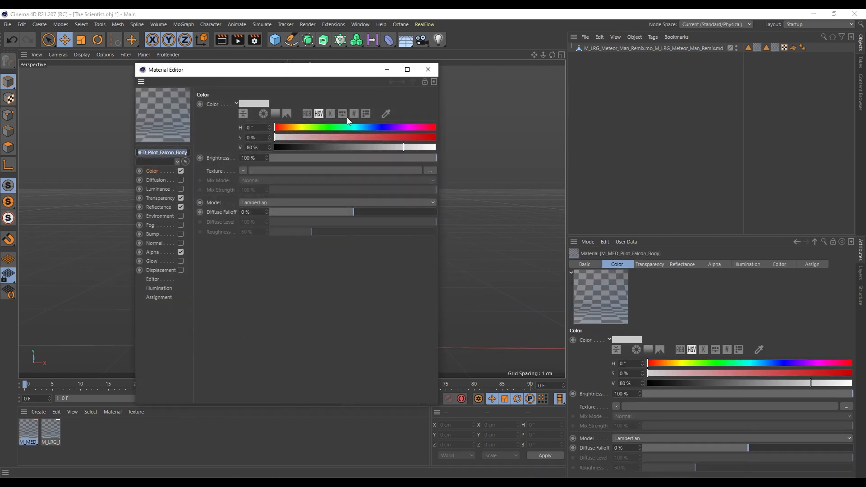
pyautogui.click(428, 70)
pyautogui.click(50, 431)
pyautogui.doubleClick(51, 430)
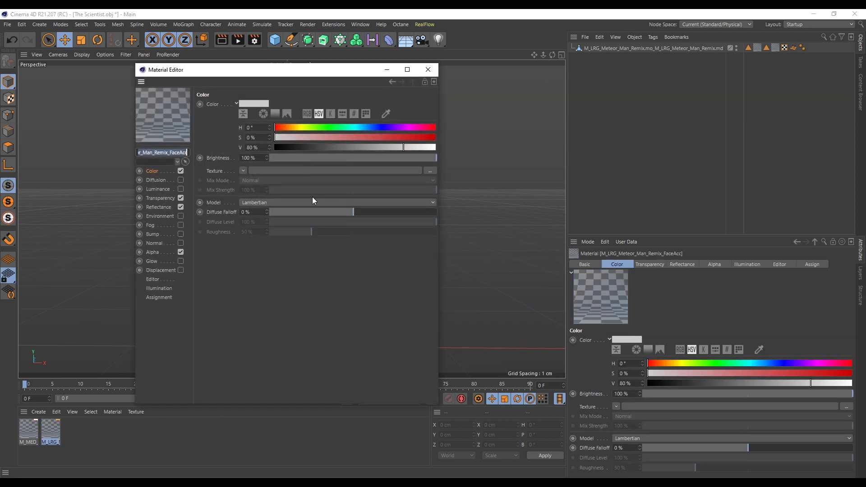
pyautogui.click(429, 71)
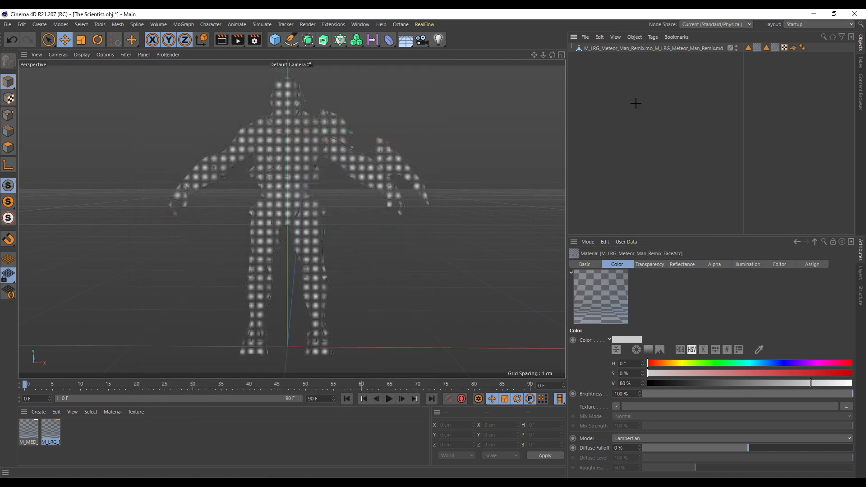
# - Examine the character's two polygon selection tags and its mesh object, leaving nothing selected
pyautogui.click(749, 48)
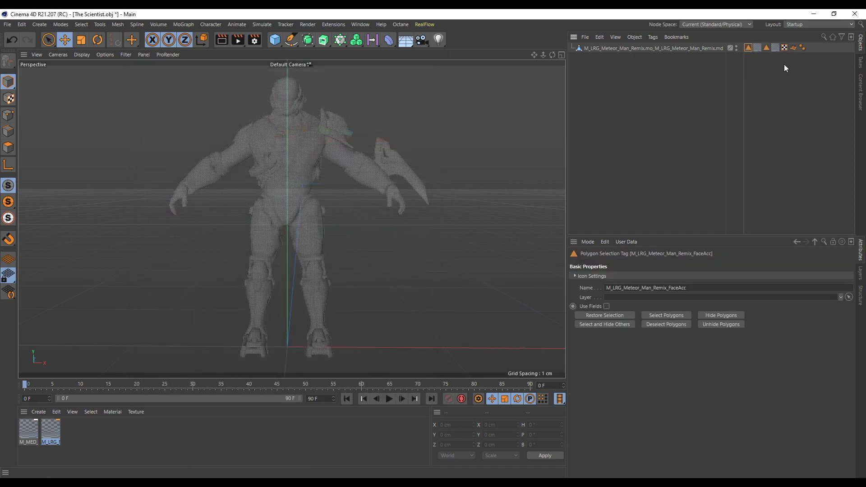
pyautogui.click(767, 48)
pyautogui.click(750, 48)
pyautogui.click(690, 116)
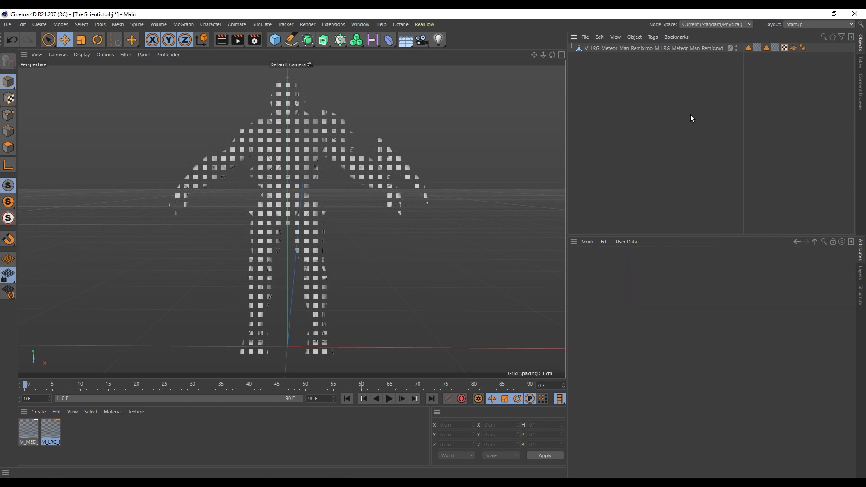
pyautogui.click(654, 48)
pyautogui.click(748, 48)
pyautogui.click(616, 43)
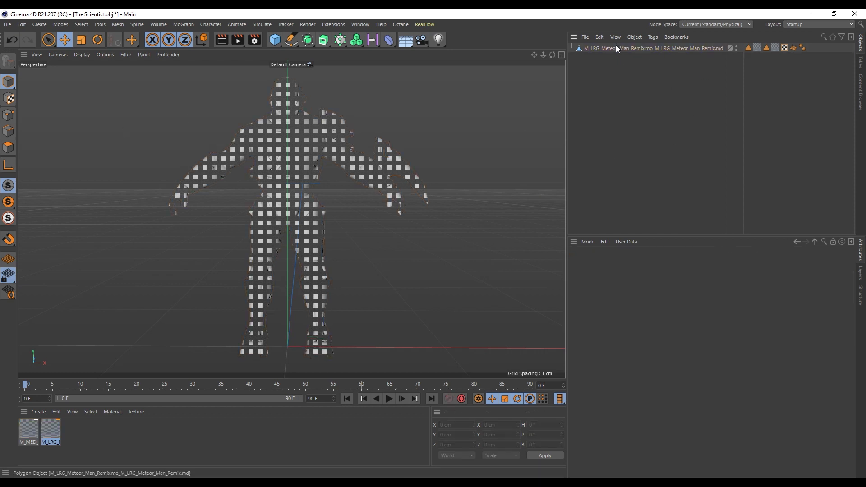
pyautogui.click(616, 40)
pyautogui.click(606, 49)
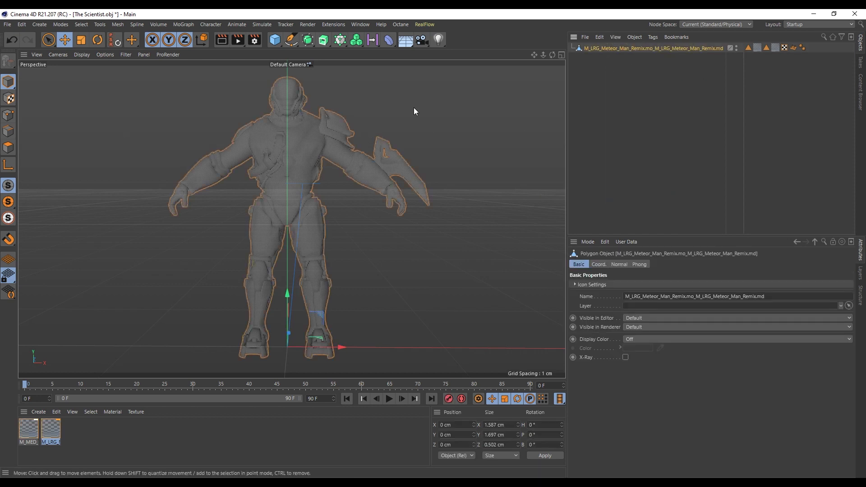
pyautogui.click(688, 112)
pyautogui.click(281, 170)
pyautogui.click(487, 254)
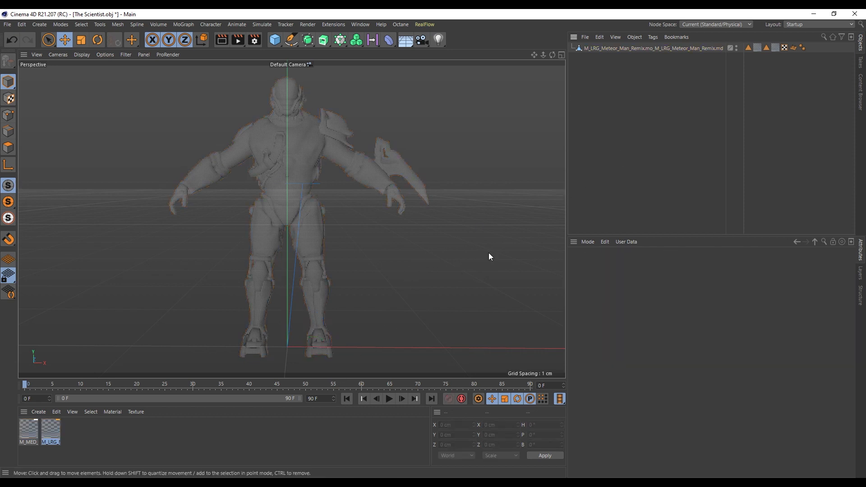
pyautogui.click(181, 434)
# - Open Octane's Live Viewer window and place it over the viewport
pyautogui.moveTo(301, 170)
pyautogui.keyDown('alt'); pyautogui.mouseDown()
pyautogui.moveTo(297, 156)
pyautogui.moveTo(305, 162)
pyautogui.mouseUp(); pyautogui.keyUp('alt')
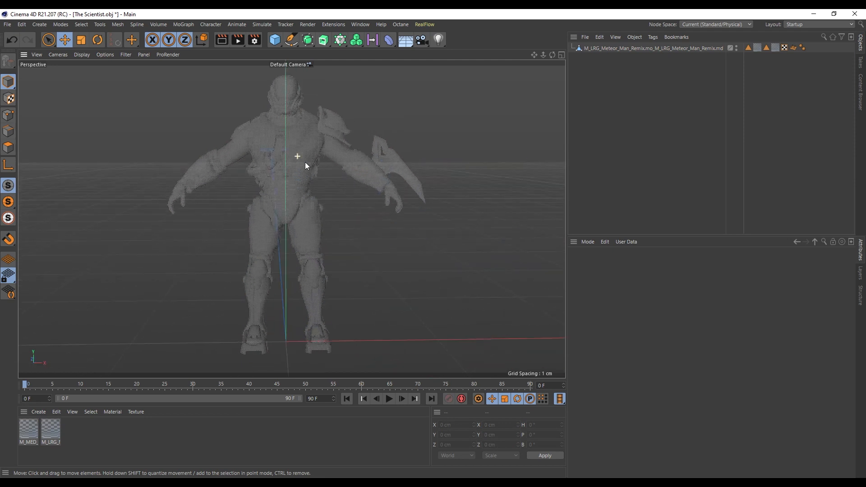
pyautogui.click(407, 28)
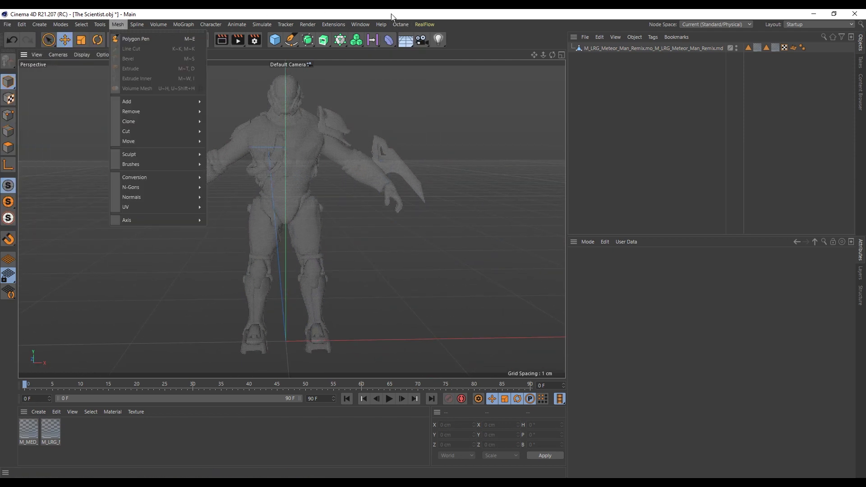
pyautogui.moveTo(405, 27)
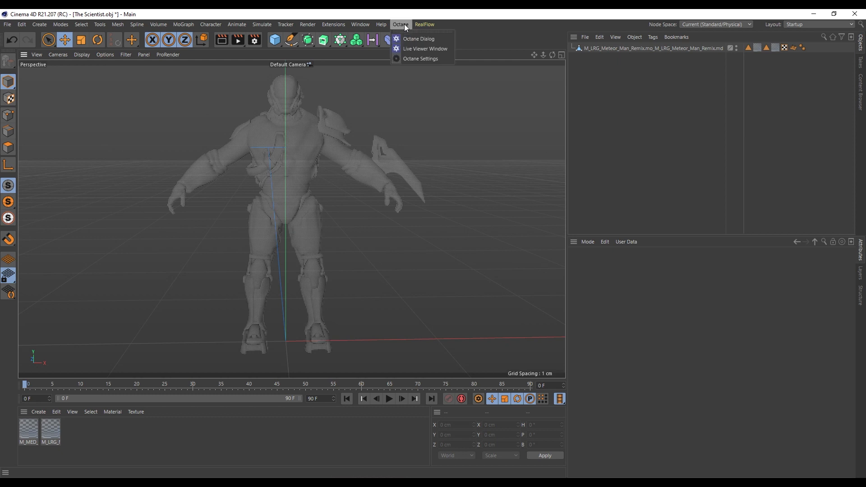
pyautogui.click(411, 46)
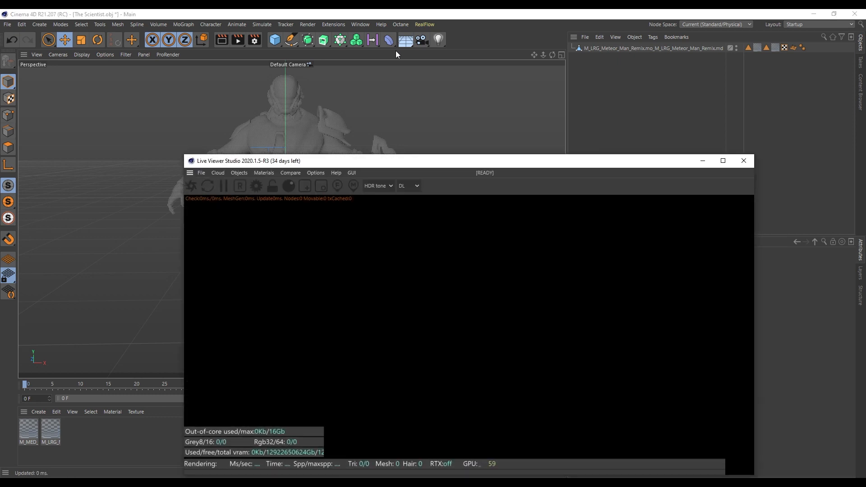
pyautogui.moveTo(372, 167); pyautogui.dragTo(247, 107)
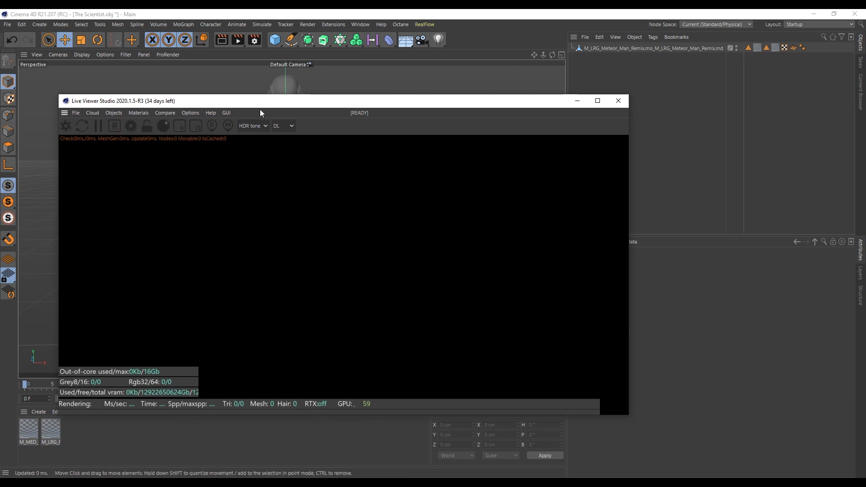
pyautogui.click(132, 113)
pyautogui.click(110, 115)
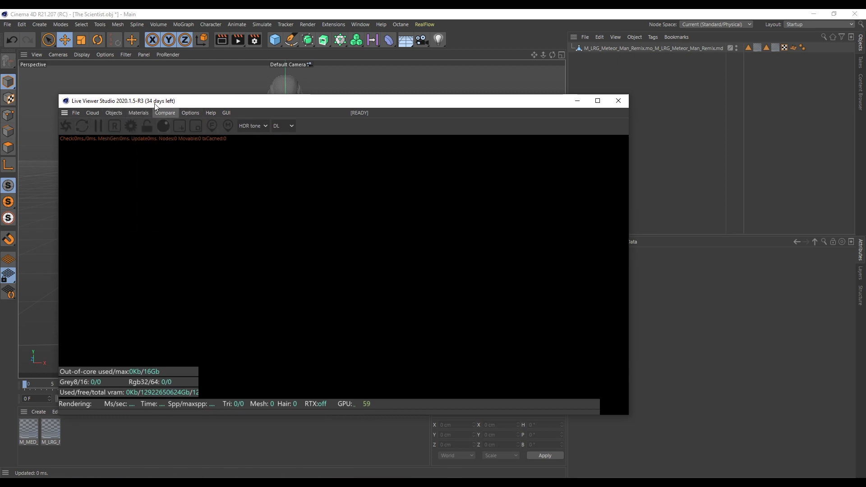
# - Dock the Live Viewer below the attribute manager and enlarge it
pyautogui.moveTo(154, 104); pyautogui.dragTo(131, 86)
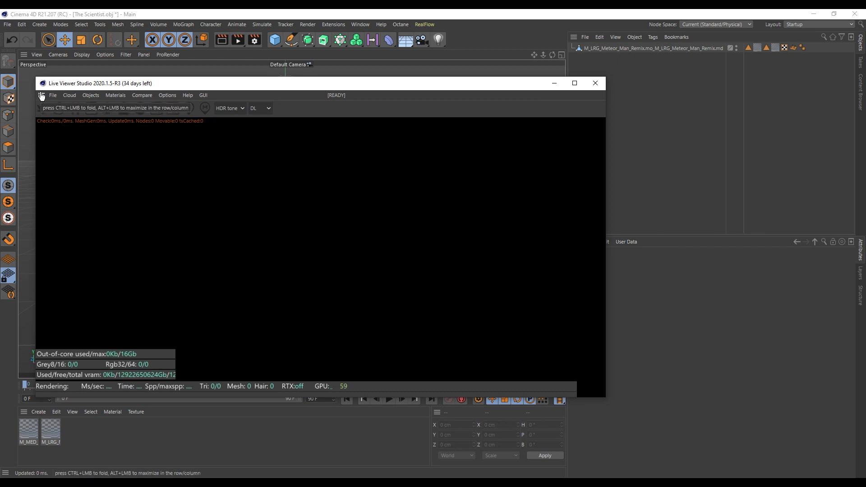
pyautogui.moveTo(670, 371); pyautogui.dragTo(705, 424)
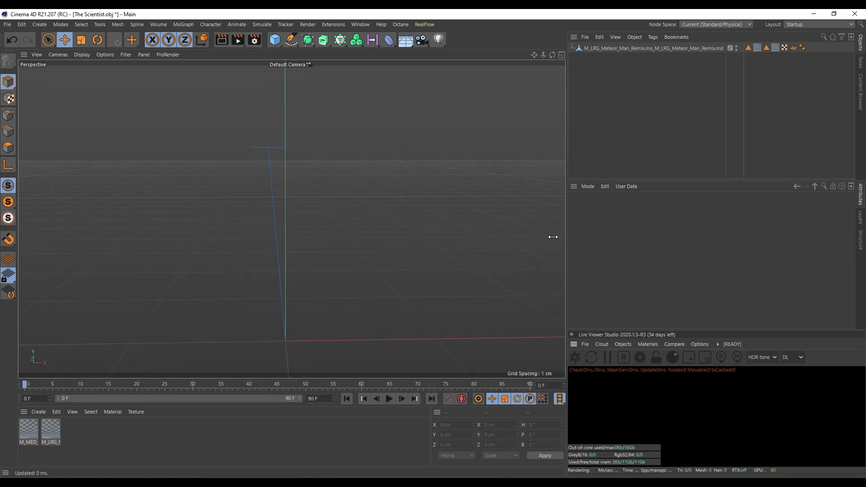
pyautogui.moveTo(572, 326); pyautogui.dragTo(557, 242)
# - Send the scene to the Live Viewer for rendering and slightly narrow the docked viewer
pyautogui.click(538, 271)
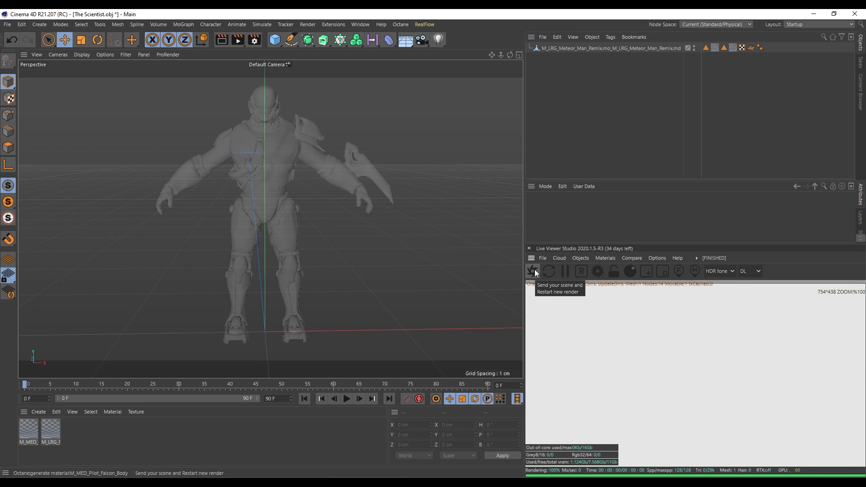
pyautogui.moveTo(525, 225); pyautogui.dragTo(551, 247)
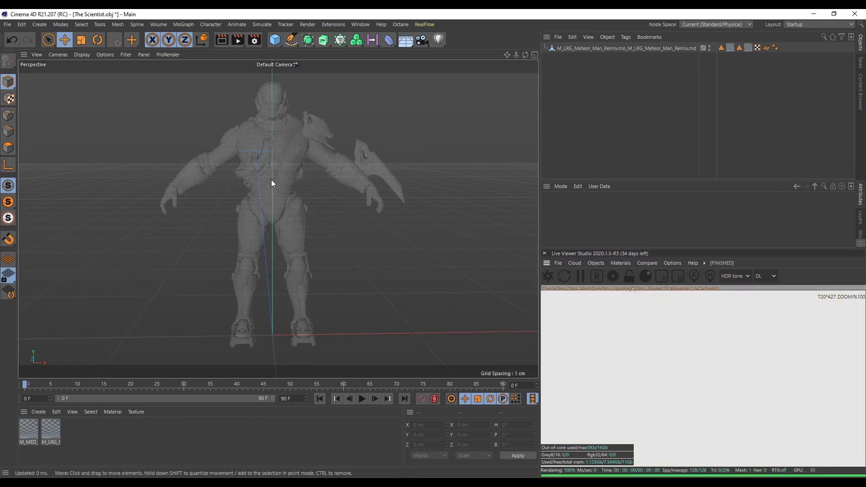
pyautogui.keyDown('alt'); pyautogui.moveTo(271, 179); pyautogui.dragTo(283, 159); pyautogui.keyUp('alt')
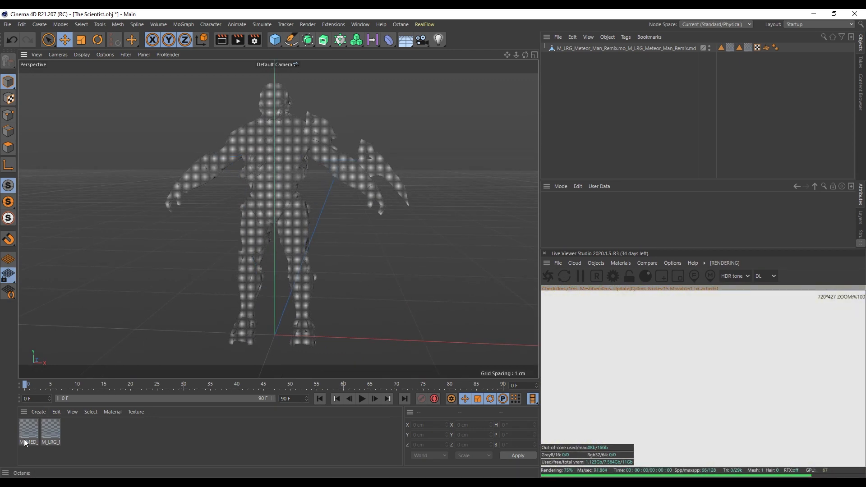
pyautogui.click(32, 434)
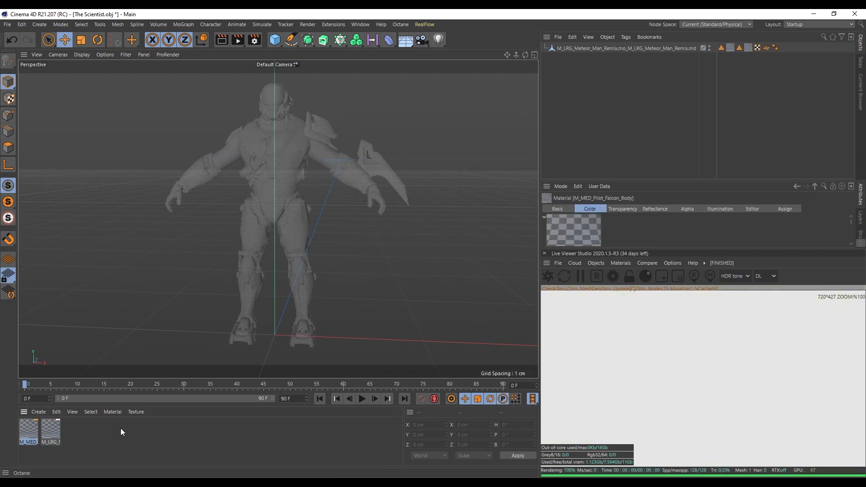
pyautogui.click(183, 429)
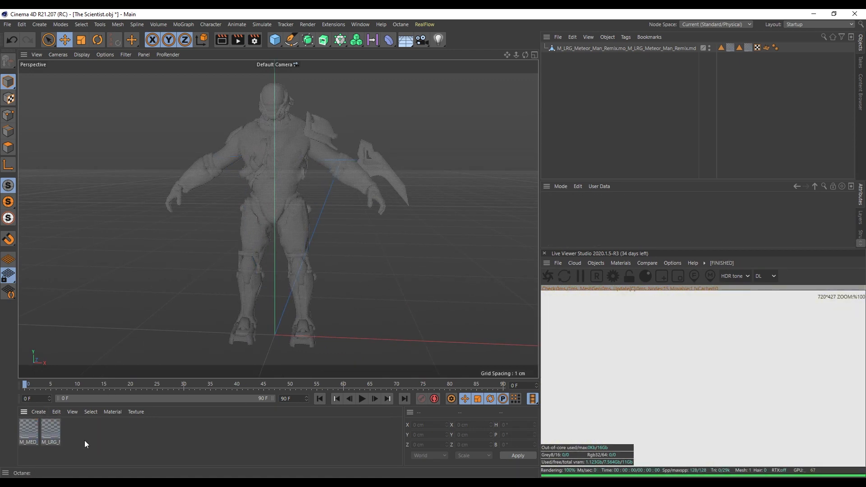
# - Convert both imported character materials to Octane materials and remove the leftover originals from the scene
pyautogui.moveTo(151, 456); pyautogui.dragTo(15, 432)
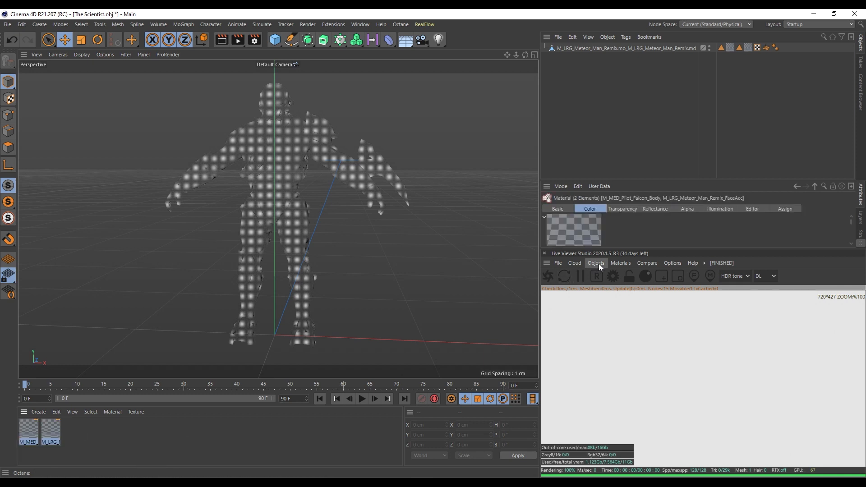
pyautogui.click(619, 263)
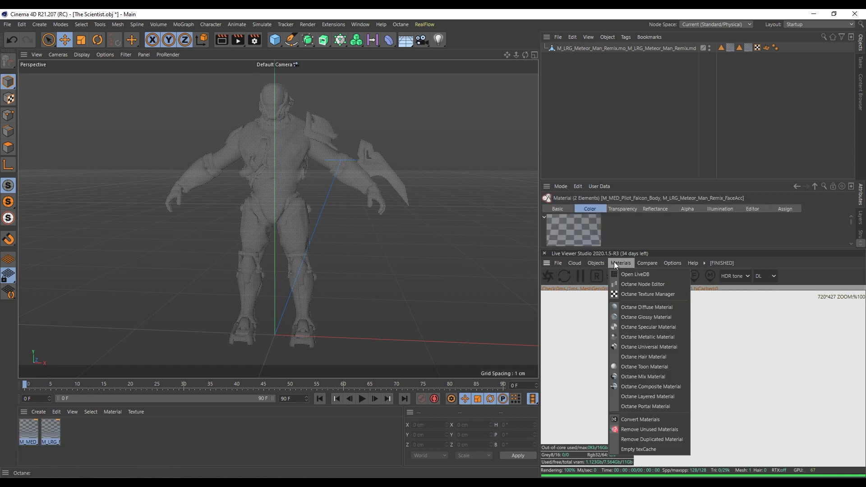
pyautogui.click(659, 419)
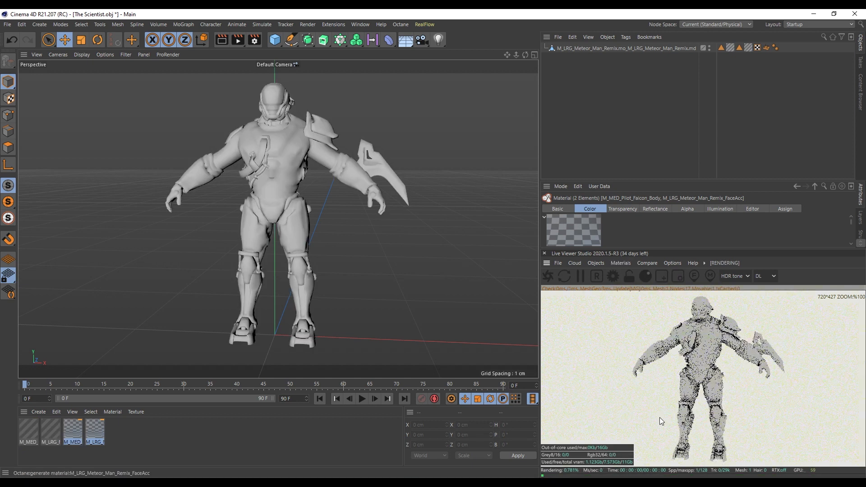
pyautogui.click(621, 263)
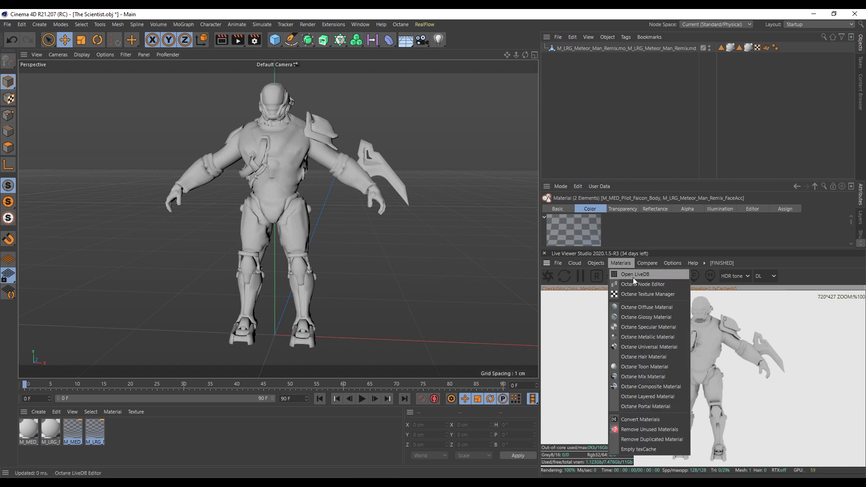
pyautogui.click(658, 438)
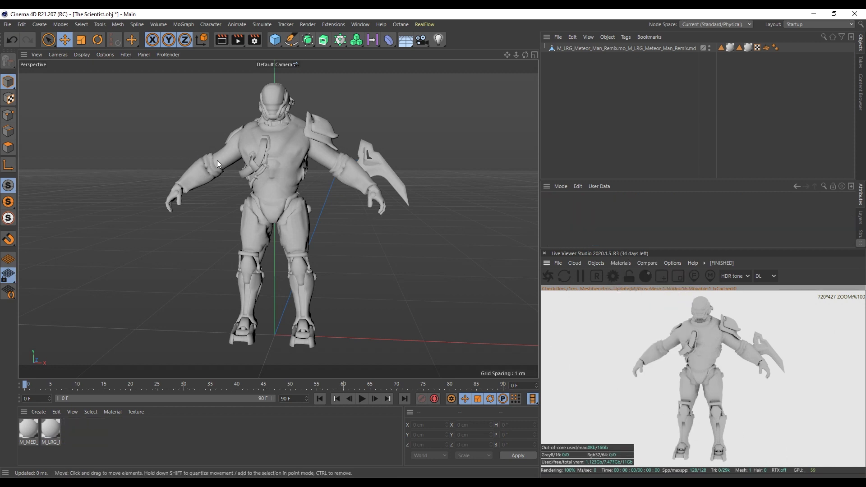
pyautogui.moveTo(256, 172)
pyautogui.keyDown('alt'); pyautogui.mouseDown()
pyautogui.moveTo(306, 170)
pyautogui.moveTo(267, 167)
pyautogui.moveTo(237, 182)
pyautogui.moveTo(264, 181)
pyautogui.moveTo(264, 165)
pyautogui.mouseUp(); pyautogui.keyUp('alt')
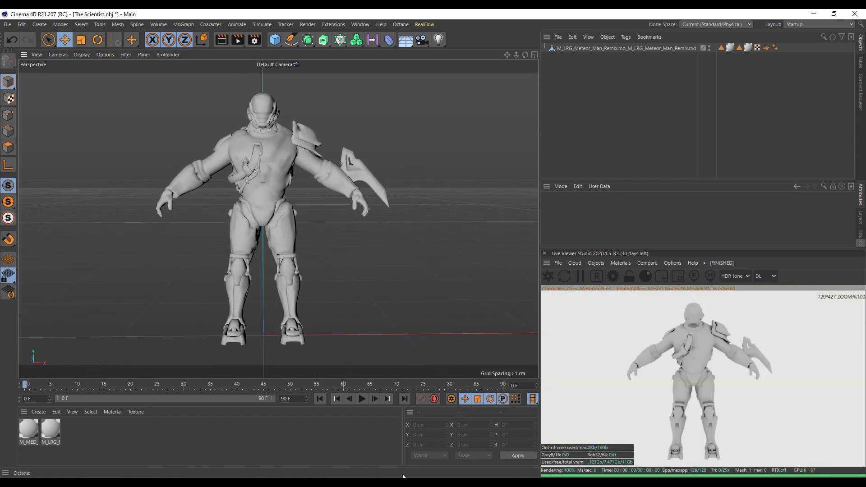
# - Switch to File Explorer's Scientist folder and examine the character's body texture files ending in D, N and S
pyautogui.hotkey('alt', 'Tab')
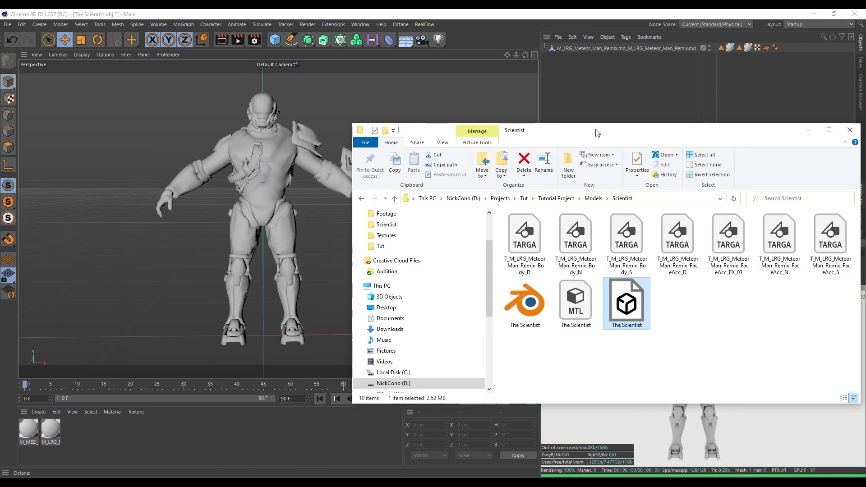
pyautogui.moveTo(596, 130); pyautogui.dragTo(470, 138)
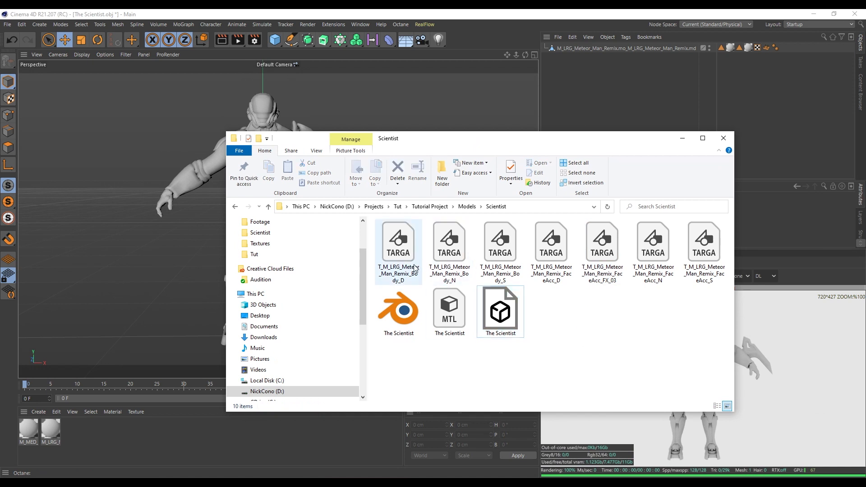
pyautogui.click(445, 267)
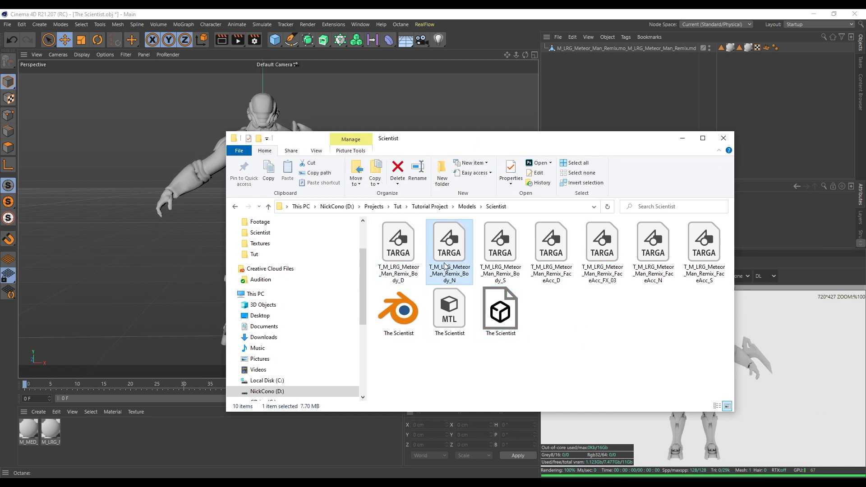
pyautogui.click(596, 273)
pyautogui.press('Home')
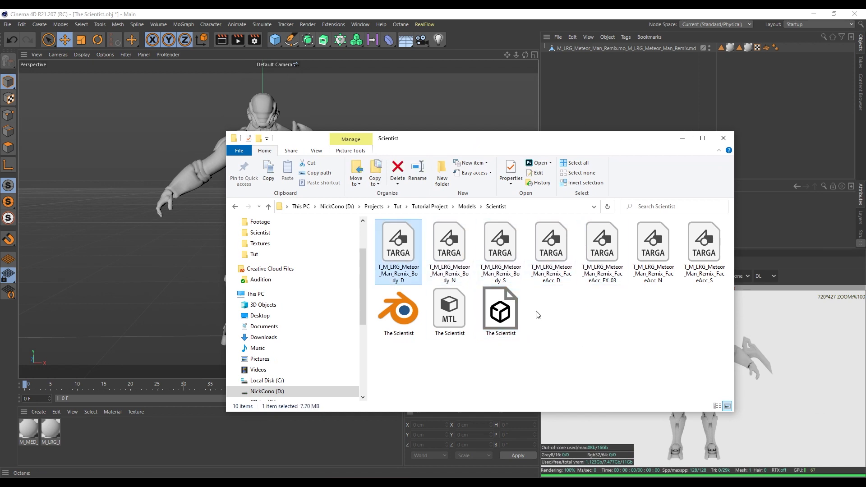
pyautogui.click(447, 252)
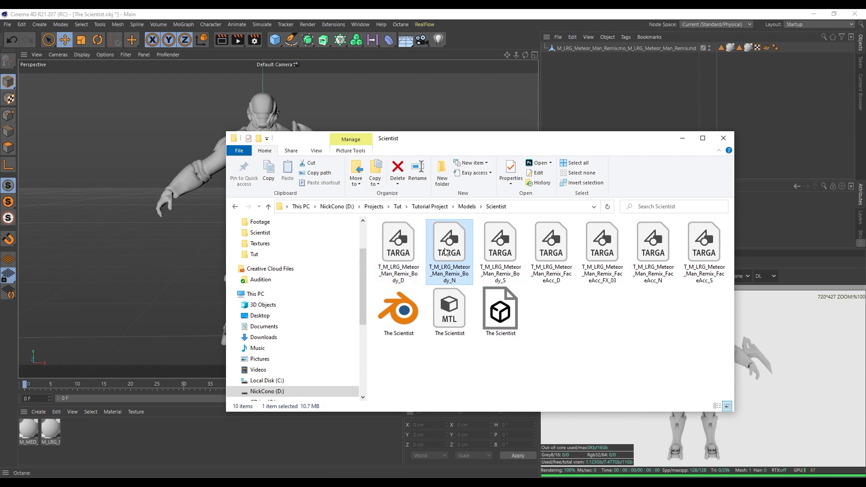
pyautogui.click(518, 263)
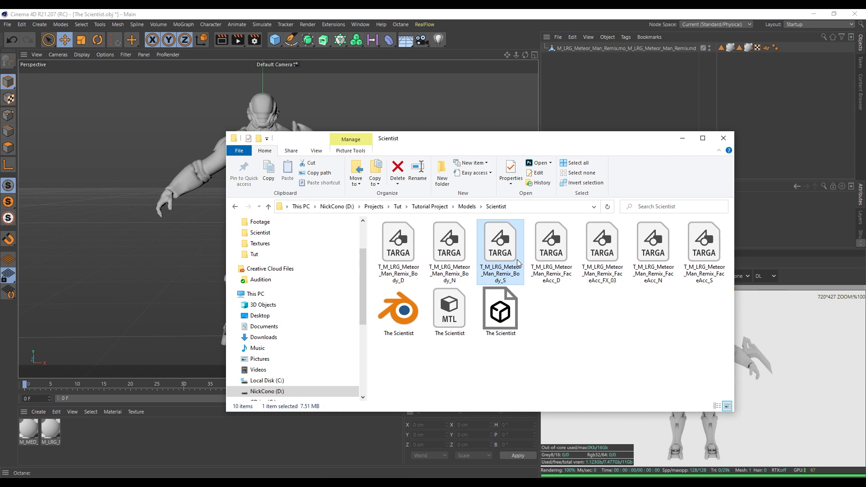
pyautogui.click(405, 257)
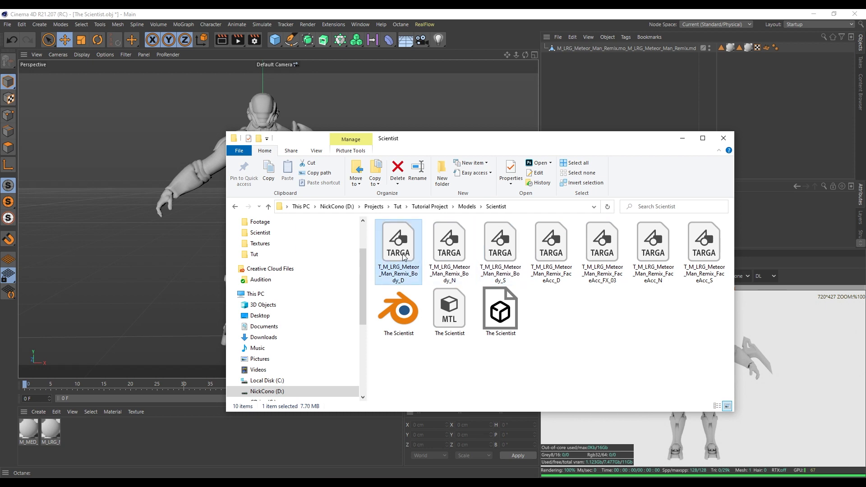
# - View the T_M_LRG_Meteor_Man_Remix_Body_D texture in Photoshop and return to the folder's other body textures
pyautogui.doubleClick(404, 258)
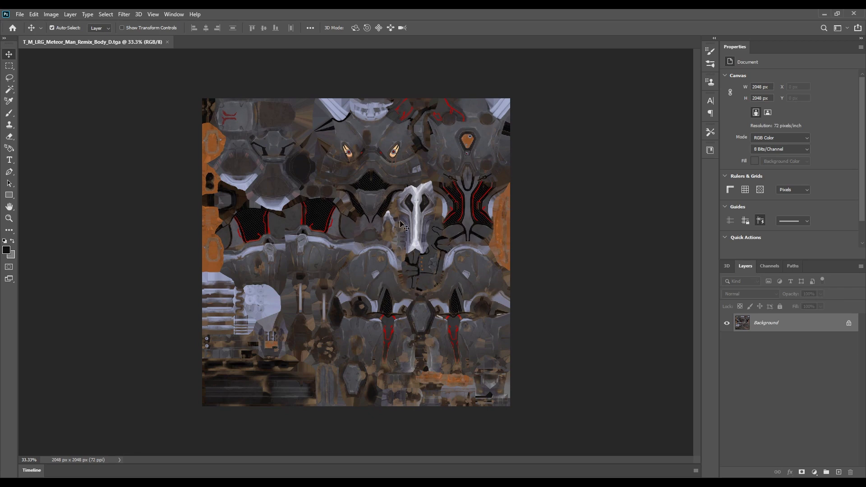
pyautogui.click(825, 14)
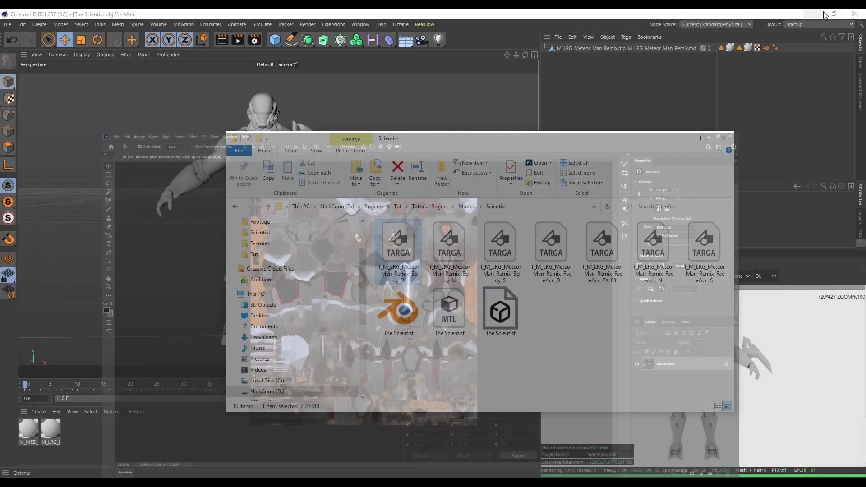
pyautogui.click(449, 266)
pyautogui.click(492, 261)
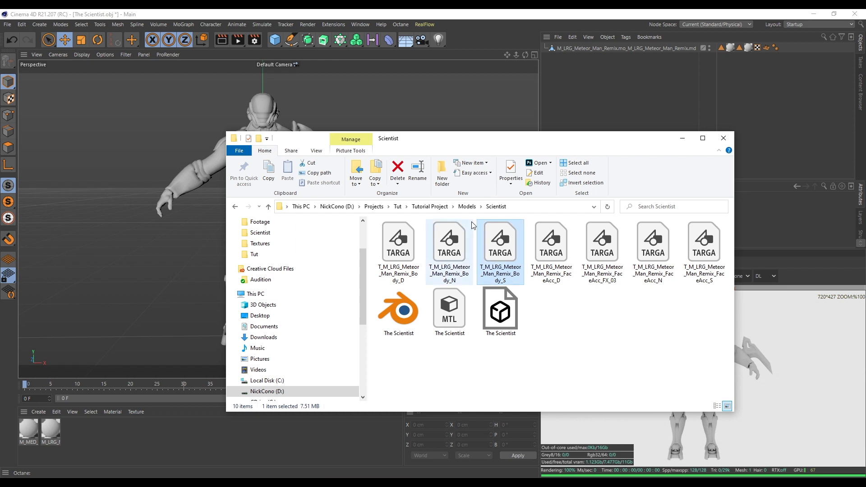
# - Open T_M_LRG_Meteor_Man_Remix_Body_N in Photoshop and invert only its green channel, restoring the full RGB view
pyautogui.click(456, 254)
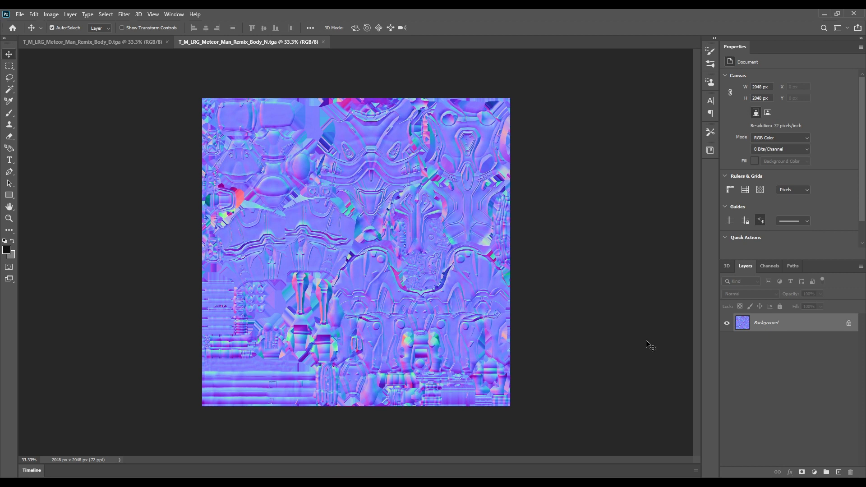
pyautogui.click(776, 269)
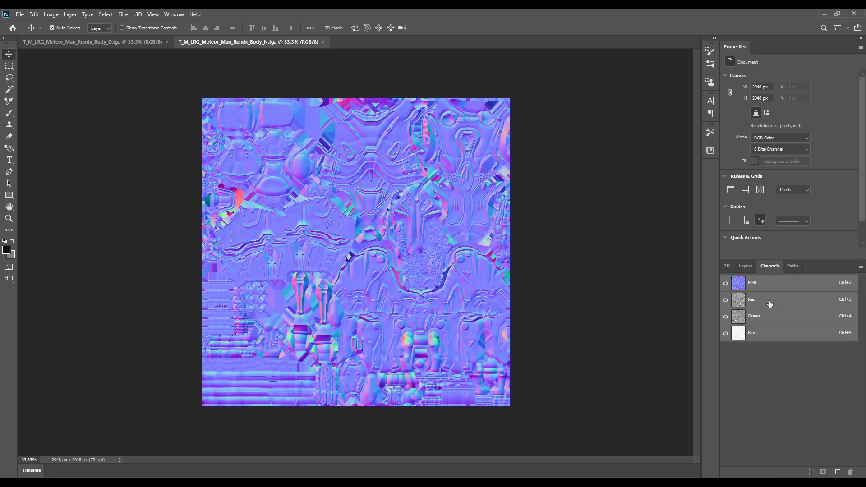
pyautogui.click(771, 325)
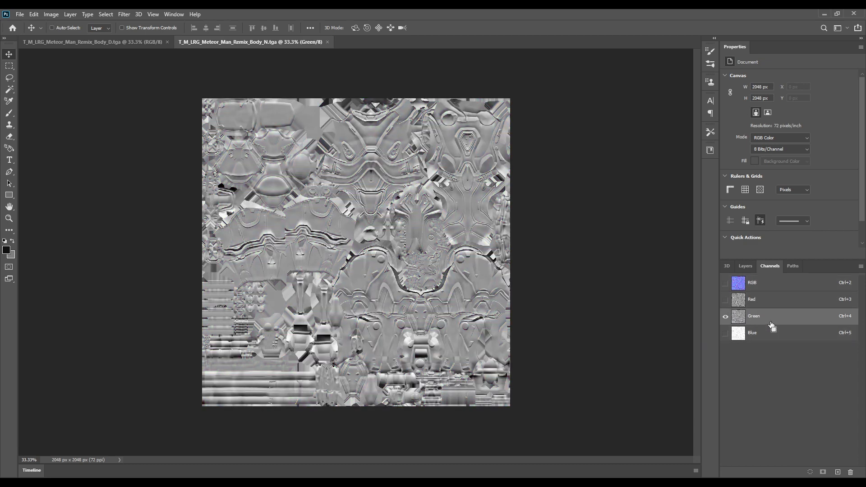
pyautogui.hotkey('ctrl', 'i')
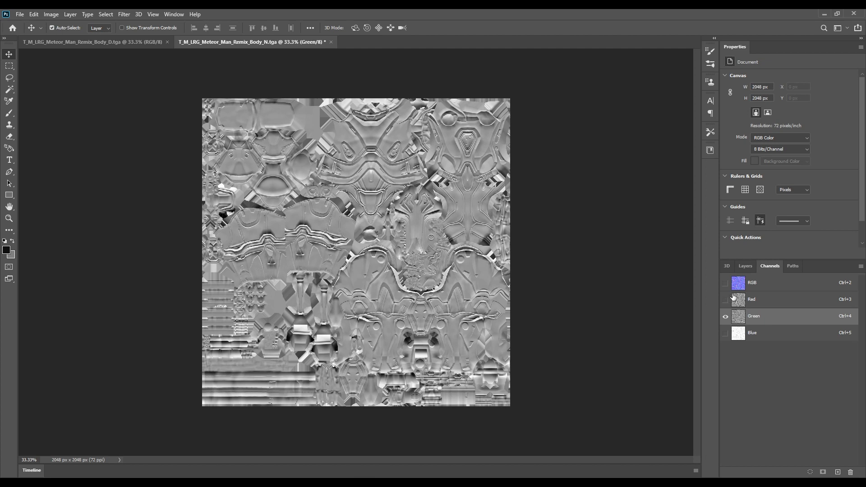
pyautogui.click(762, 289)
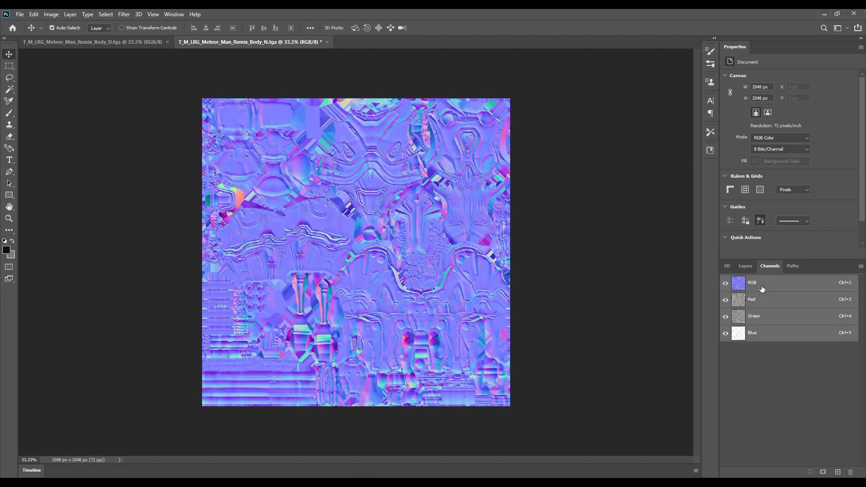
pyautogui.click(748, 267)
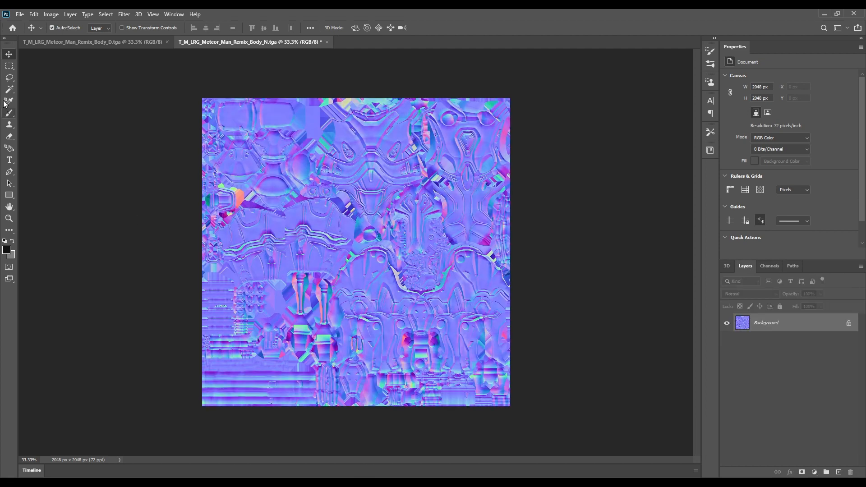
# - Export the edited normal map as a PNG named T_M_LRG_Meteor_Man_Remix_Body_N in the Scientist folder
pyautogui.click(22, 16)
pyautogui.moveTo(67, 145)
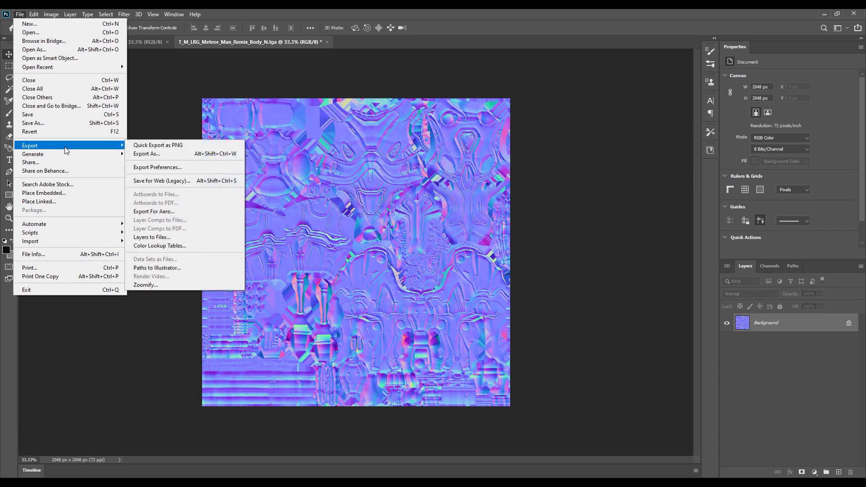
pyautogui.click(142, 148)
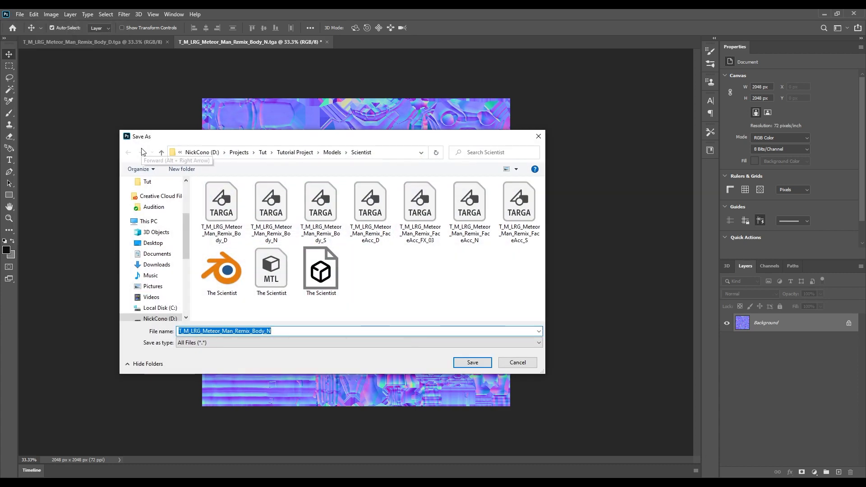
pyautogui.click(473, 364)
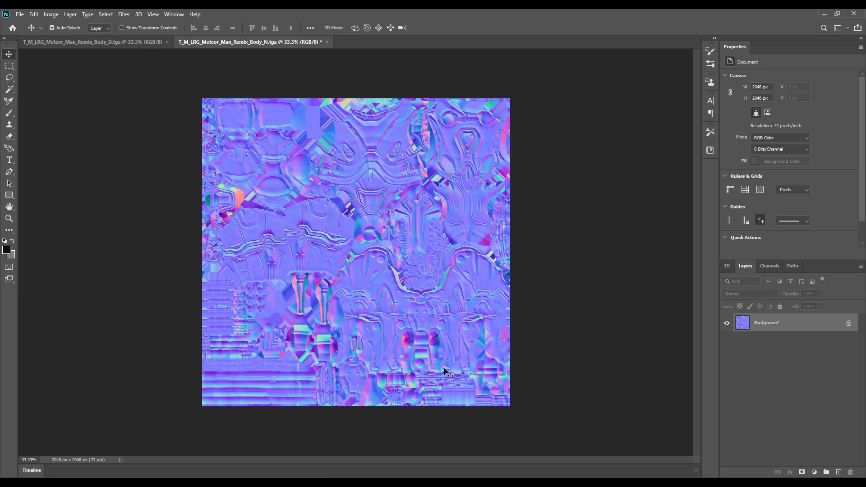
# - Open T_M_LRG_Meteor_Man_Remix_Body_S in Photoshop and inspect its red, green and blue channels individually
pyautogui.click(825, 14)
pyautogui.click(567, 255)
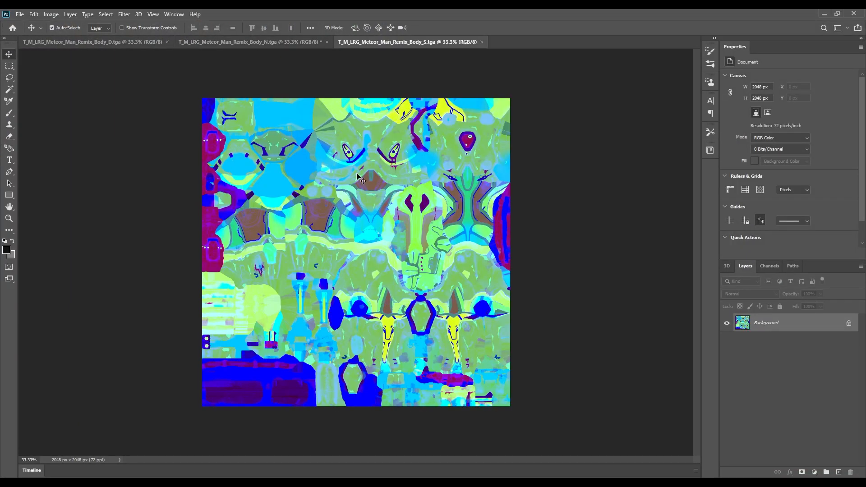
pyautogui.click(771, 266)
pyautogui.click(764, 299)
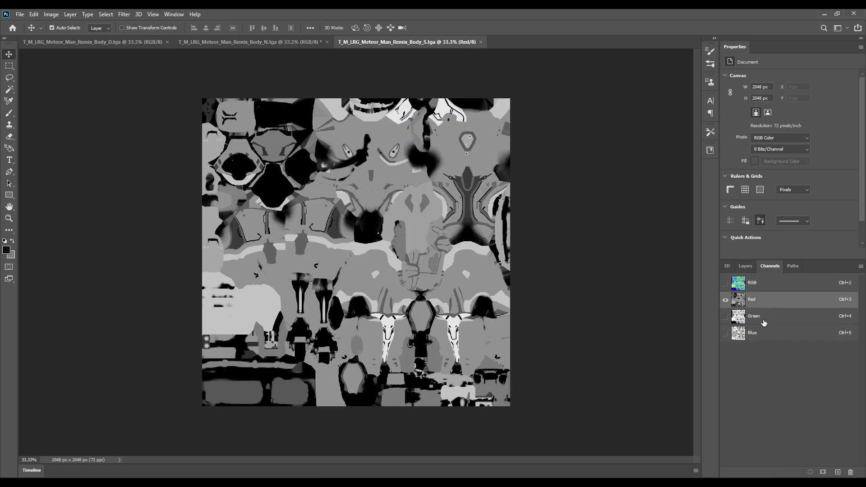
pyautogui.click(764, 316)
pyautogui.click(761, 334)
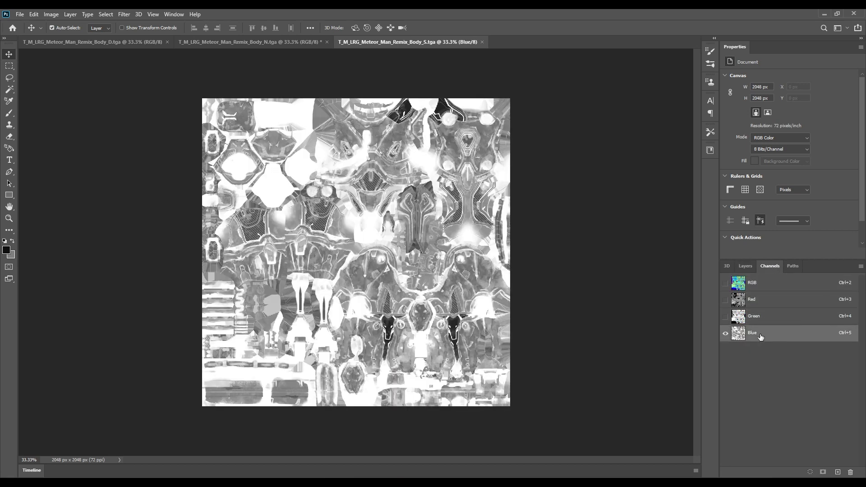
pyautogui.click(766, 289)
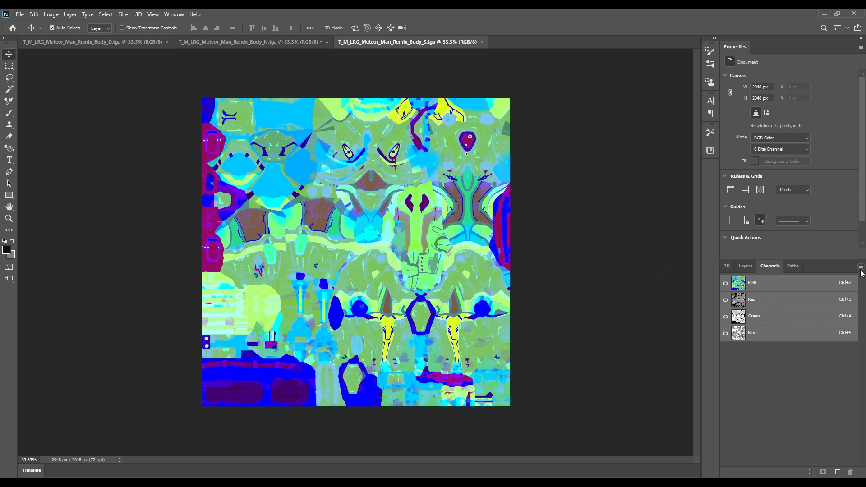
# - Split the Body_S texture's channels into separate grayscale documents and look through the red, green and blue results
pyautogui.click(861, 267)
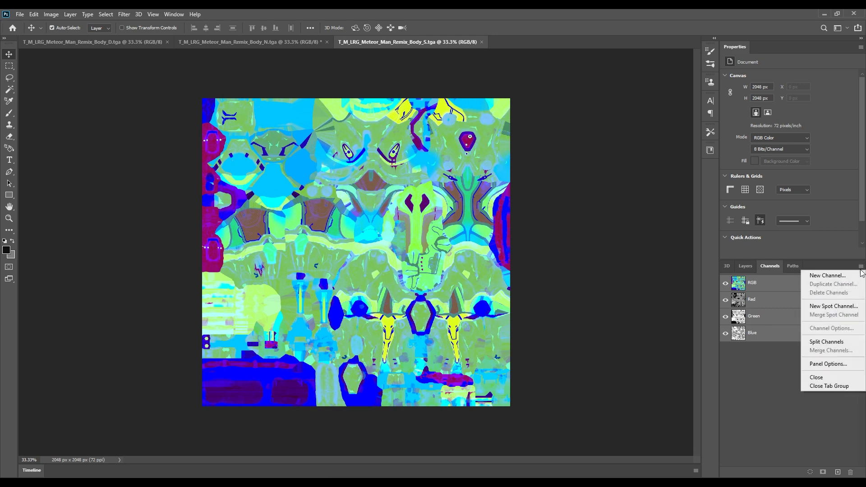
pyautogui.click(832, 343)
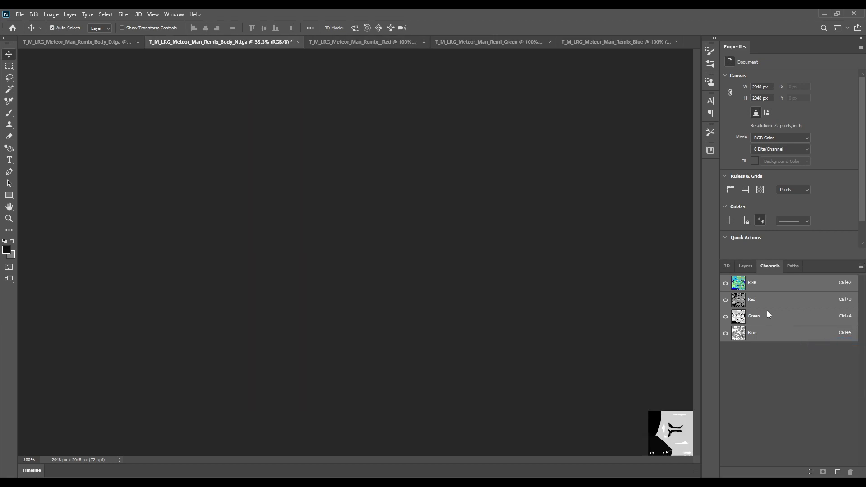
pyautogui.click(347, 47)
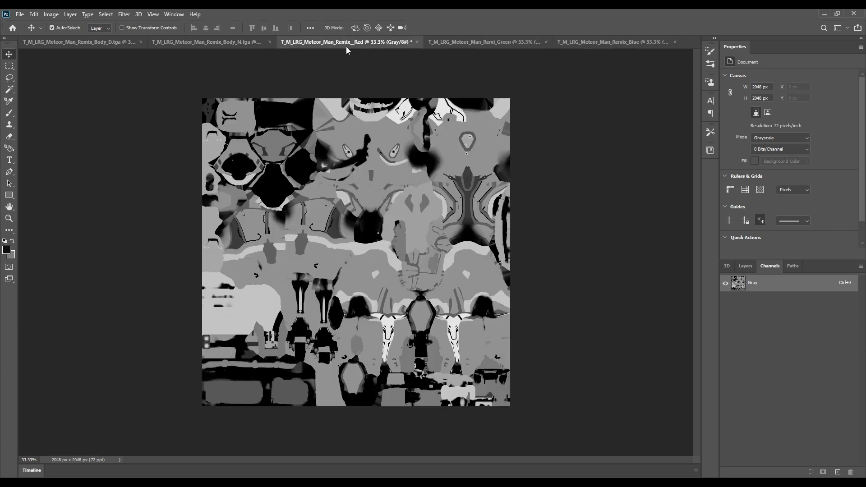
pyautogui.click(489, 43)
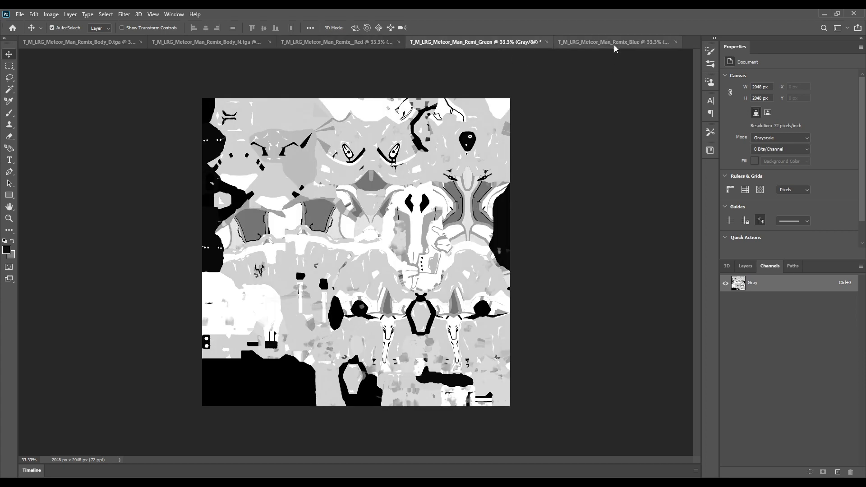
pyautogui.click(615, 43)
# - Export the red-channel grayscale document to the Scientist folder as T_M_LRG_Meteor_Man_Remix__Red_Body
pyautogui.click(354, 42)
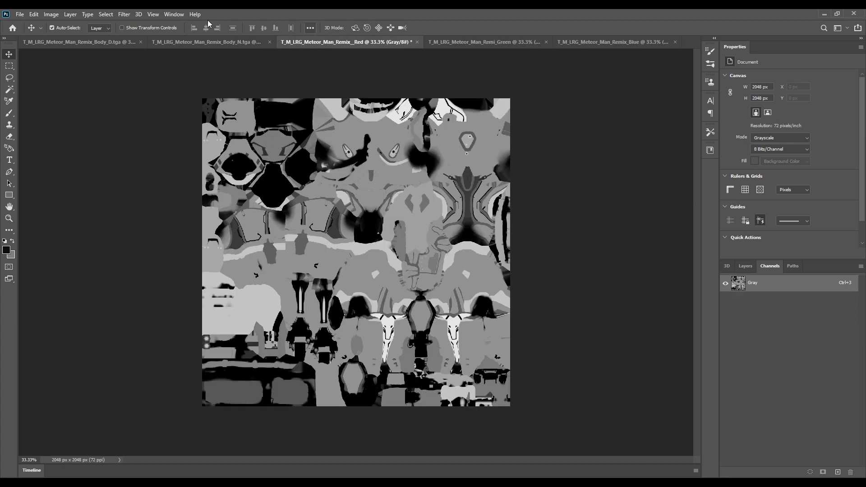
pyautogui.click(20, 14)
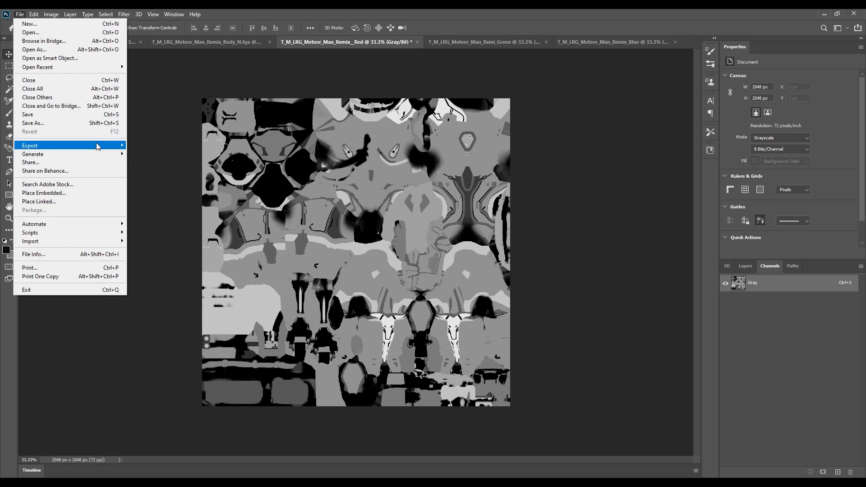
pyautogui.moveTo(99, 145)
pyautogui.click(144, 148)
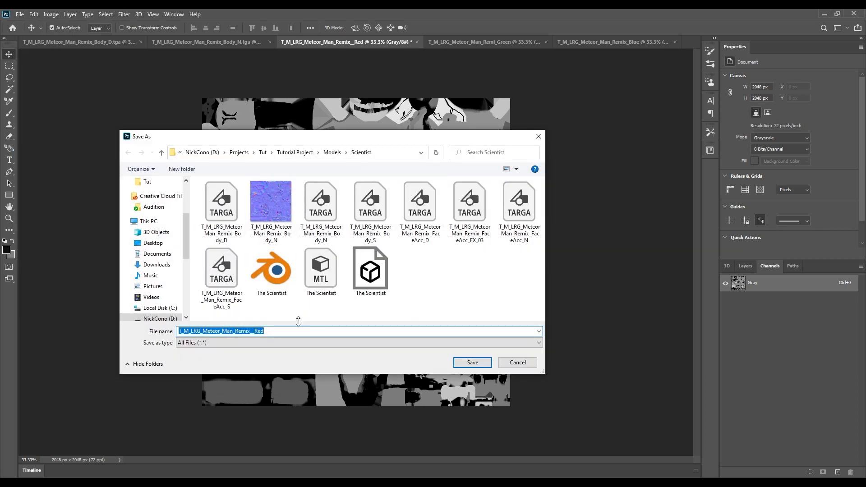
pyautogui.click(299, 328)
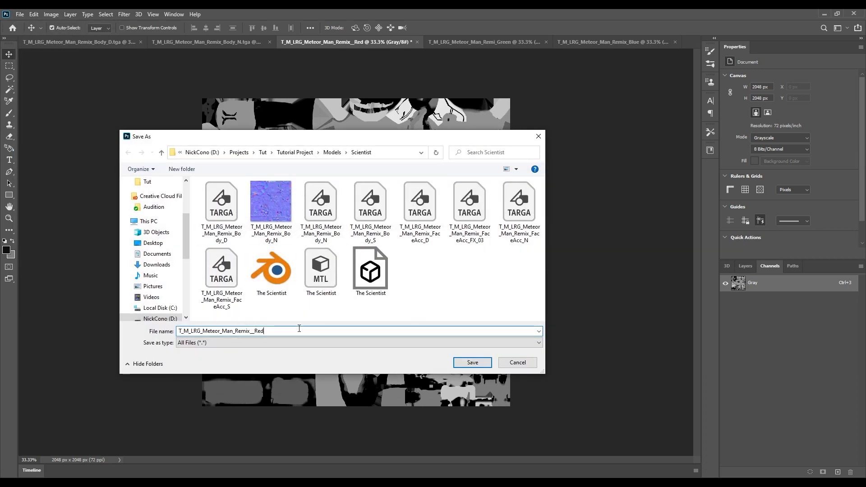
pyautogui.write('_Boyd')
pyautogui.press('BackSpace')
pyautogui.press('BackSpace')
pyautogui.write('dy')
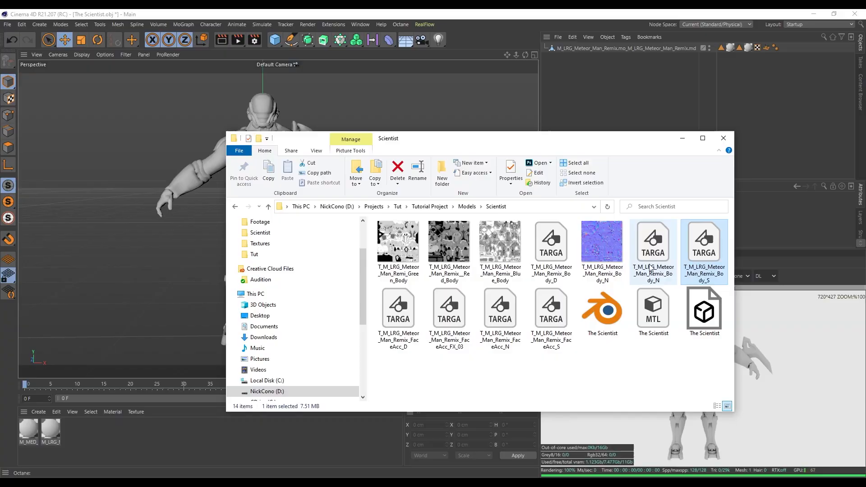
# - Review the exported body channel maps, the body normal map and the FaceAcc source textures in the Scientist folder
pyautogui.click(505, 377)
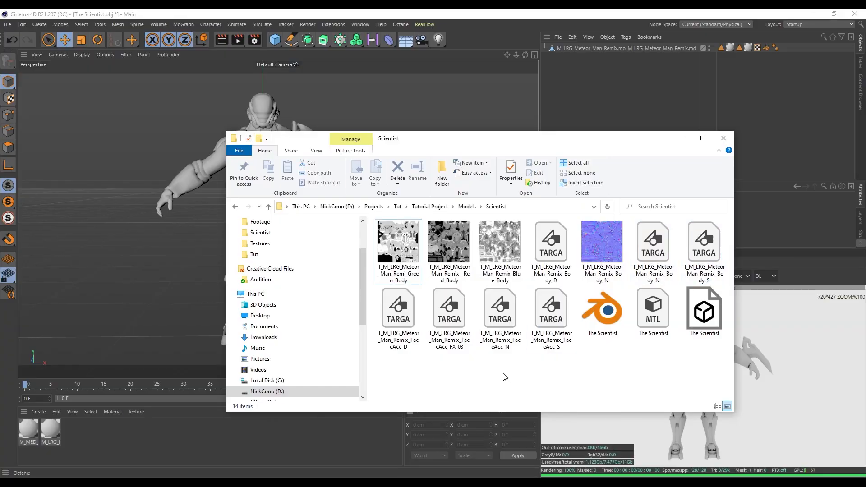
pyautogui.click(407, 265)
pyautogui.click(450, 265)
pyautogui.click(493, 267)
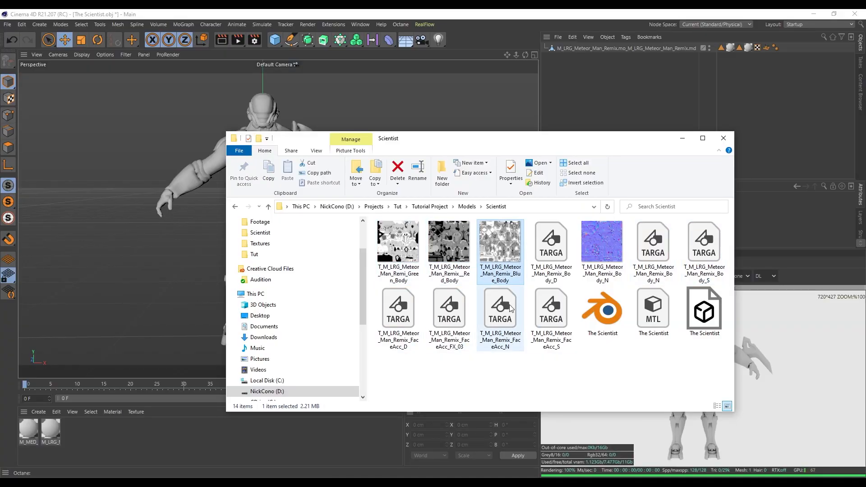
pyautogui.click(575, 379)
pyautogui.click(402, 267)
pyautogui.click(450, 267)
pyautogui.click(502, 267)
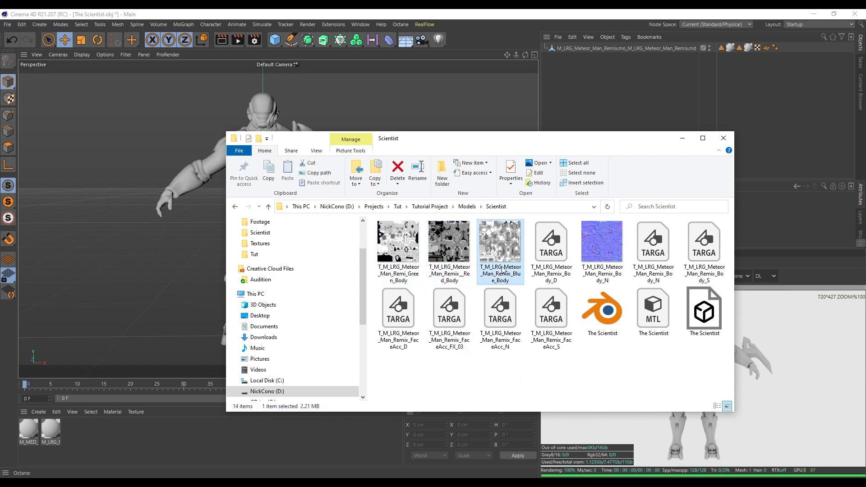
pyautogui.click(611, 270)
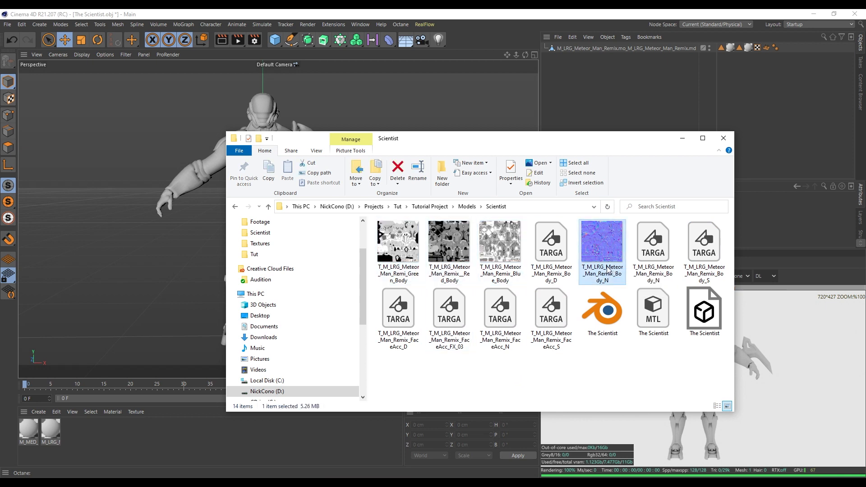
pyautogui.click(546, 318)
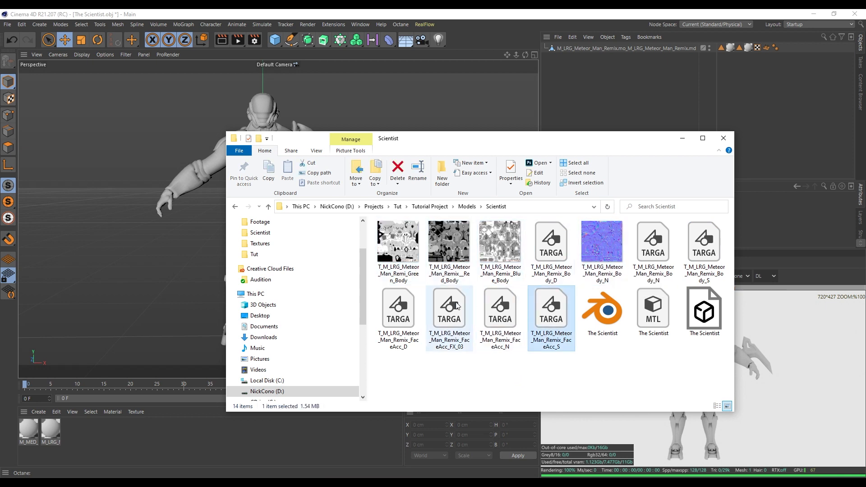
pyautogui.click(403, 310)
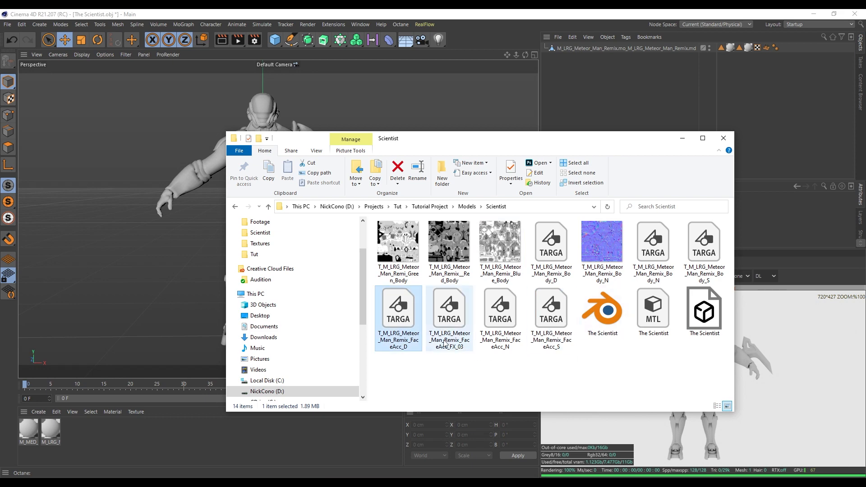
# - Open T_M_LRG_Meteor_Man_Remix_FaceAcc_N in Photoshop and invert only its green channel, restoring the full RGB view
pyautogui.doubleClick(498, 315)
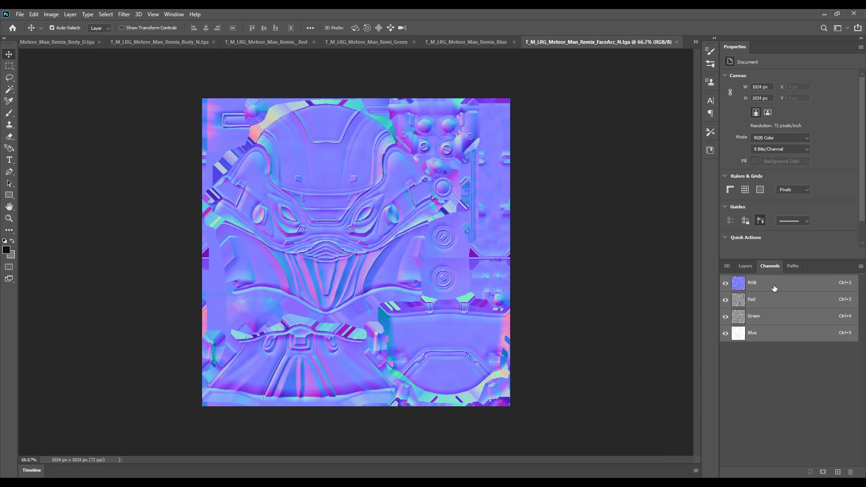
pyautogui.click(779, 318)
pyautogui.hotkey('ctrl', 'i')
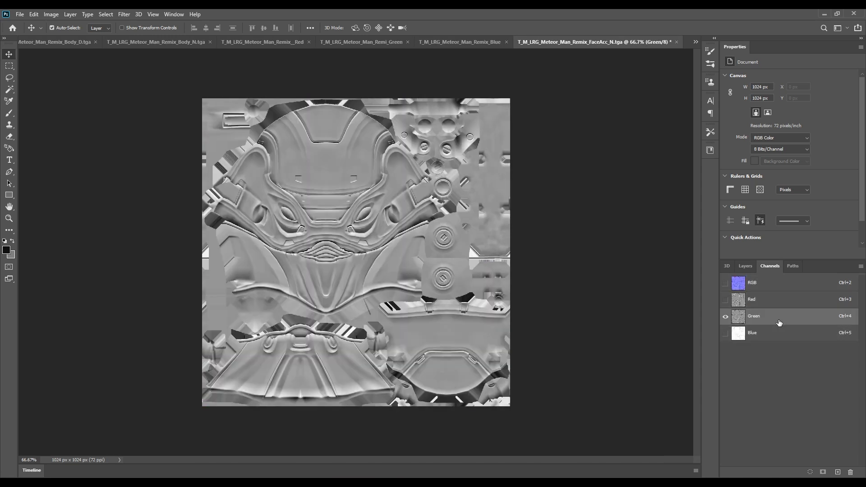
pyautogui.click(757, 283)
pyautogui.click(745, 266)
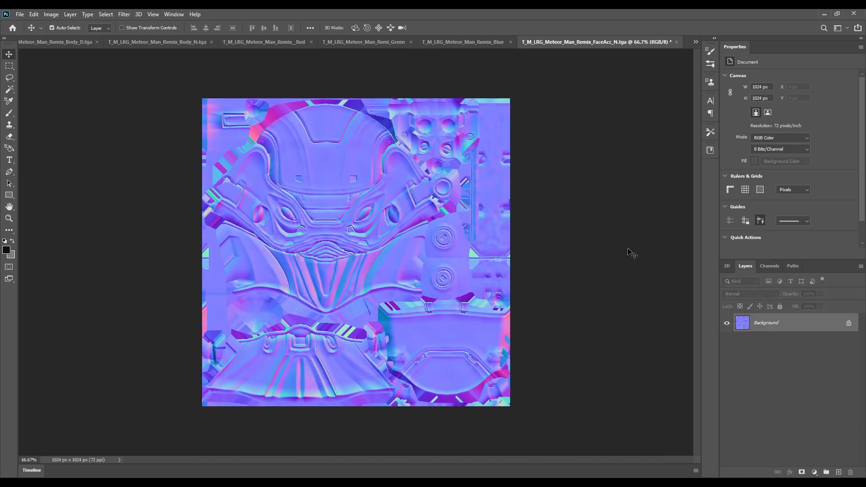
# - Export the edited face normal map to the Scientist folder as T_M_LRG_Meteor_Man_Remix_FaceAcc_N_Face and minimize Photoshop
pyautogui.hotkey('ctrl', 'shift', 's')
pyautogui.press('BackSpace')
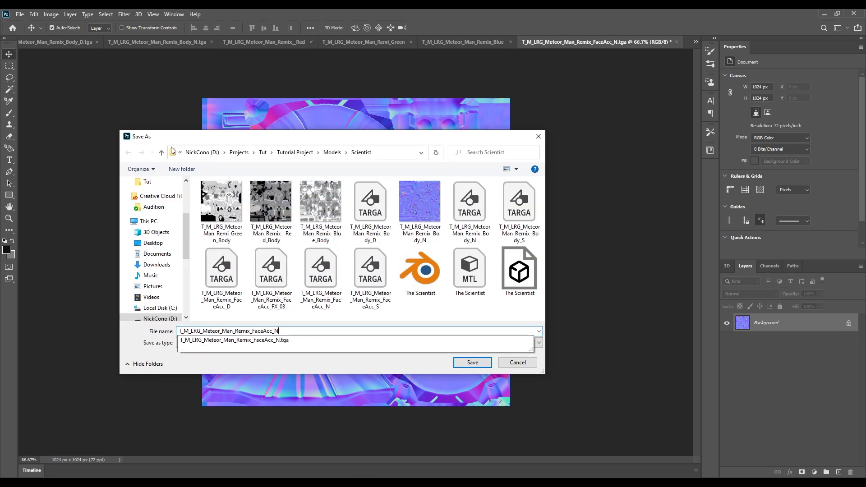
pyautogui.write('_Face')
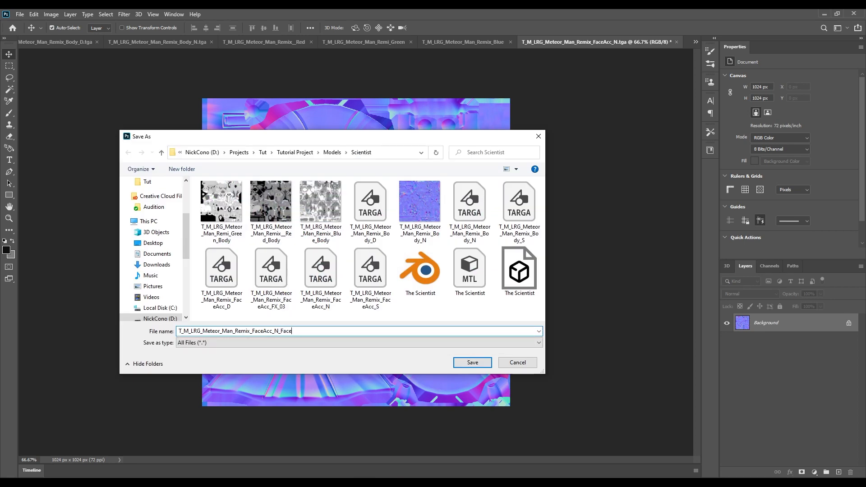
pyautogui.press('Return')
pyautogui.click(825, 13)
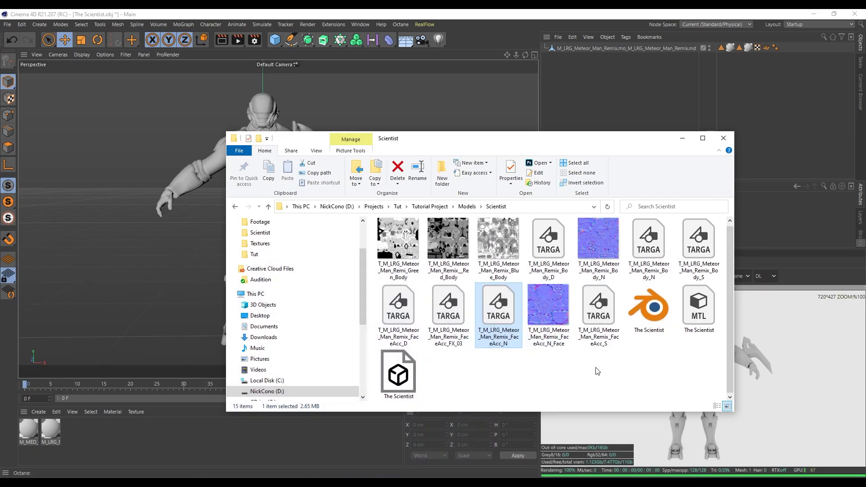
# - Open T_M_LRG_Meteor_Man_Remix_FaceAcc_S in Photoshop and split its channels into separate grayscale documents
pyautogui.click(592, 344)
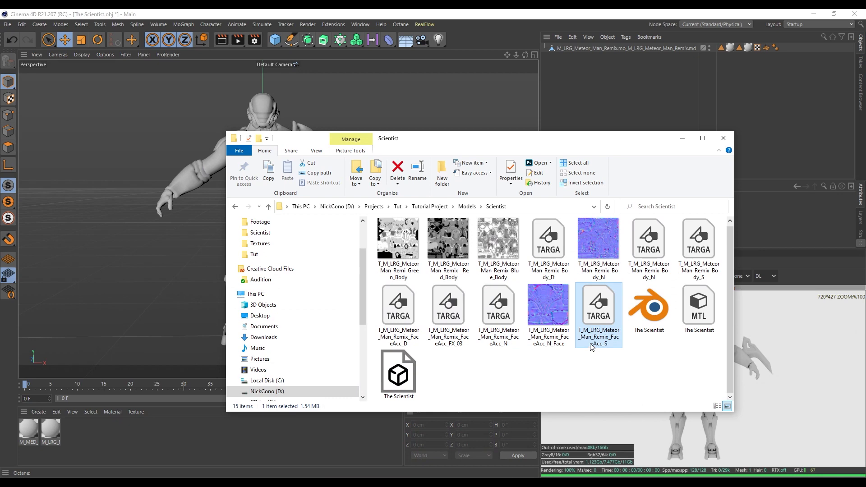
pyautogui.doubleClick(596, 313)
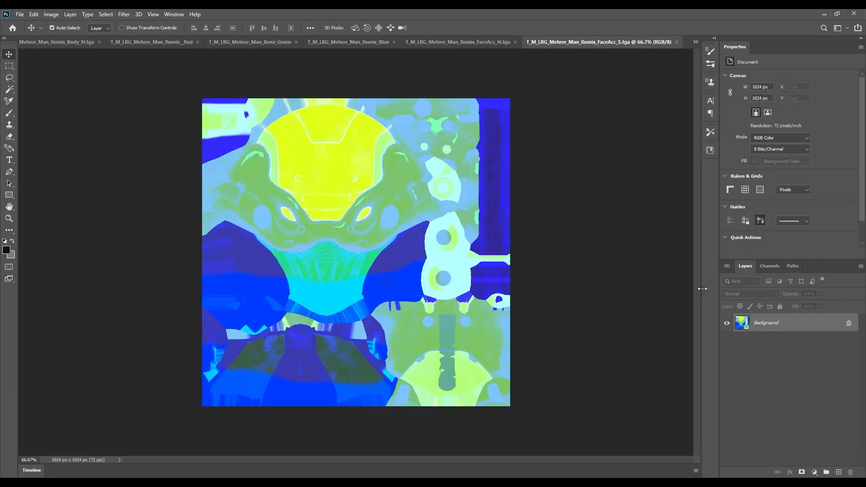
pyautogui.click(770, 265)
pyautogui.click(861, 266)
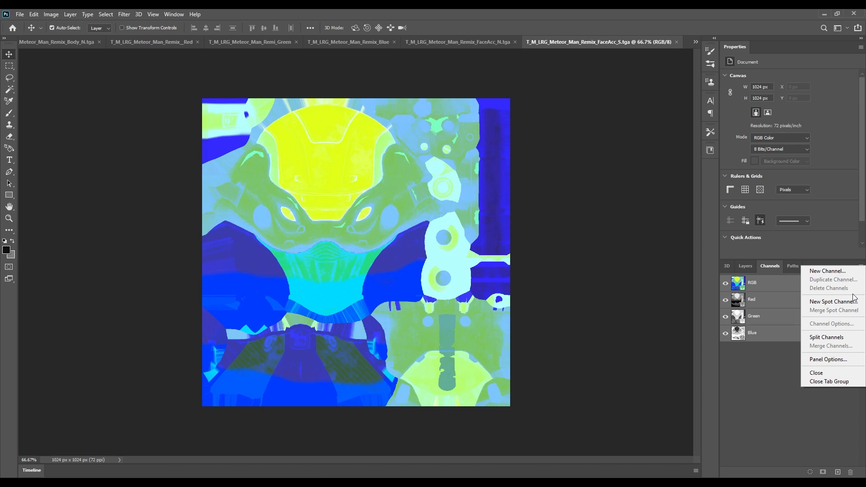
pyautogui.click(837, 338)
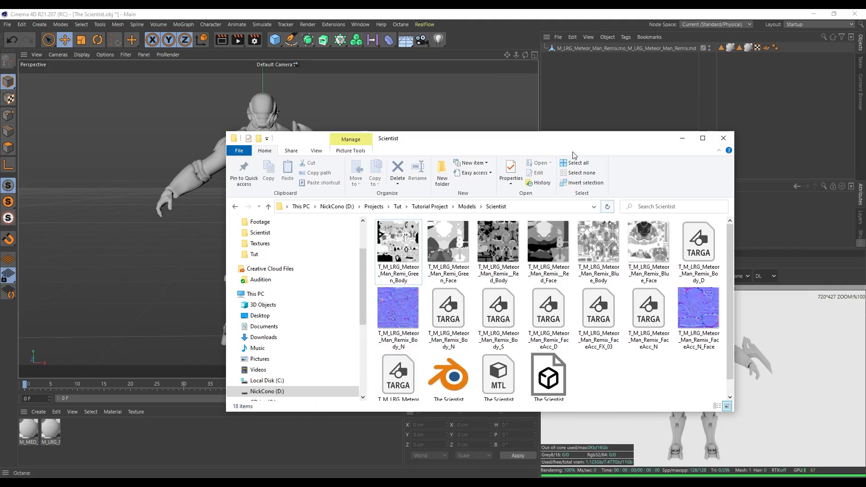
# - Look over the exported body and face channel textures in the Scientist folder, and minimize the folder window
pyautogui.moveTo(573, 155); pyautogui.dragTo(545, 146)
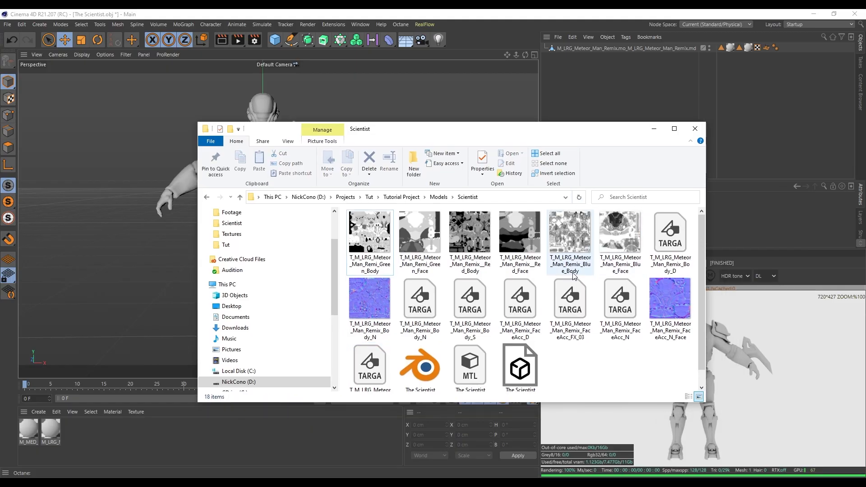
pyautogui.click(374, 240)
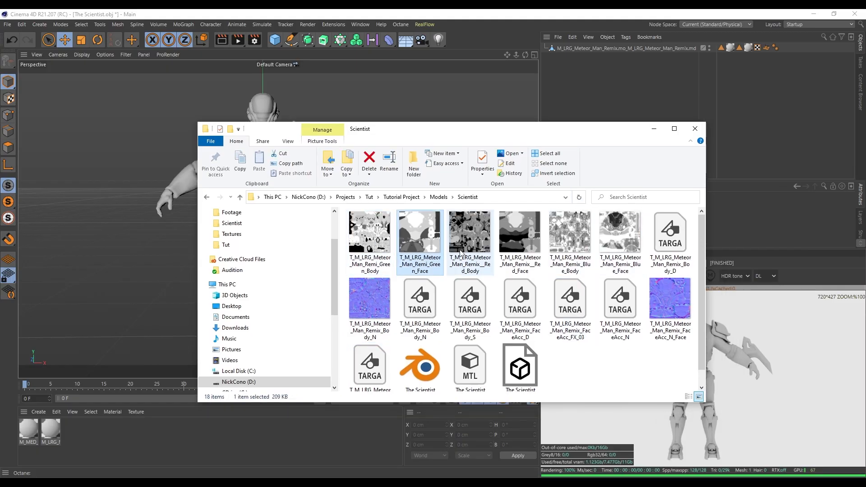
pyautogui.click(605, 249)
pyautogui.scroll(-1, 605, 249)
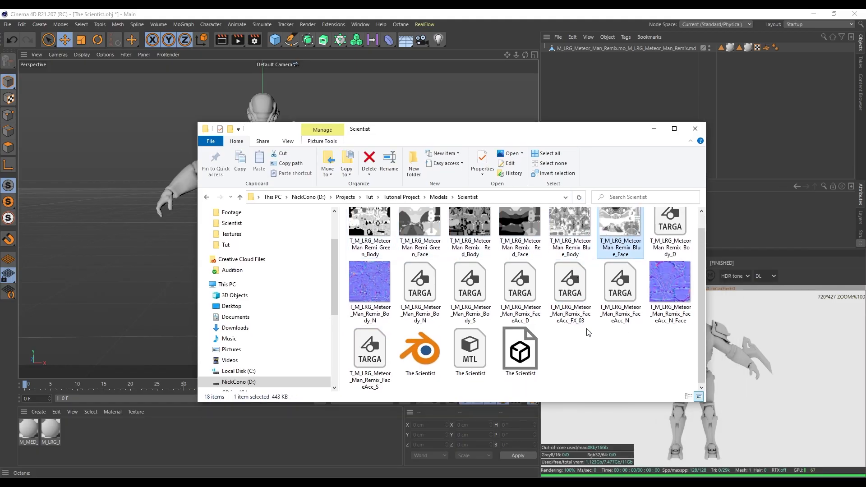
pyautogui.click(586, 332)
pyautogui.click(581, 198)
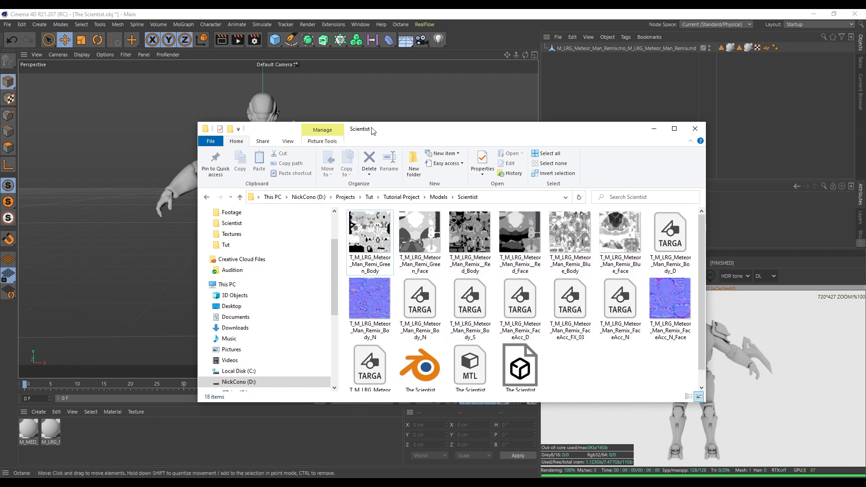
pyautogui.click(653, 129)
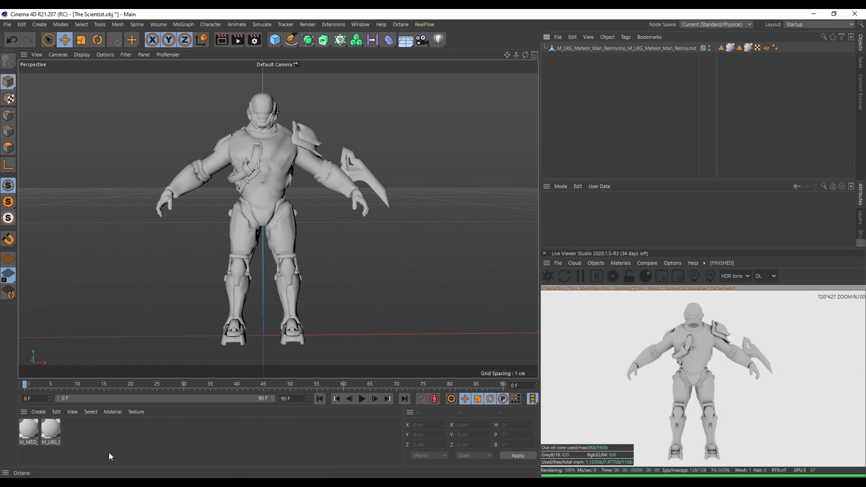
# - Rename the M_MED_Pilot_Falcon_Body material as Body and close its editor
pyautogui.doubleClick(28, 430)
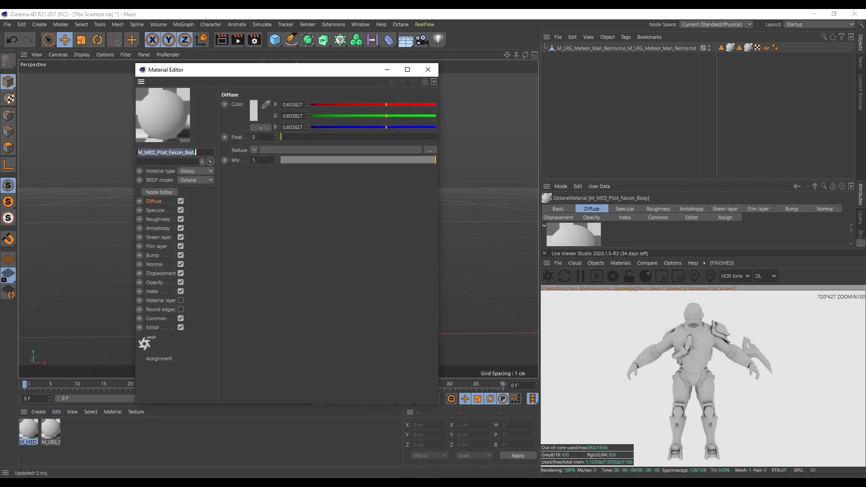
pyautogui.write('B')
pyautogui.press('Return')
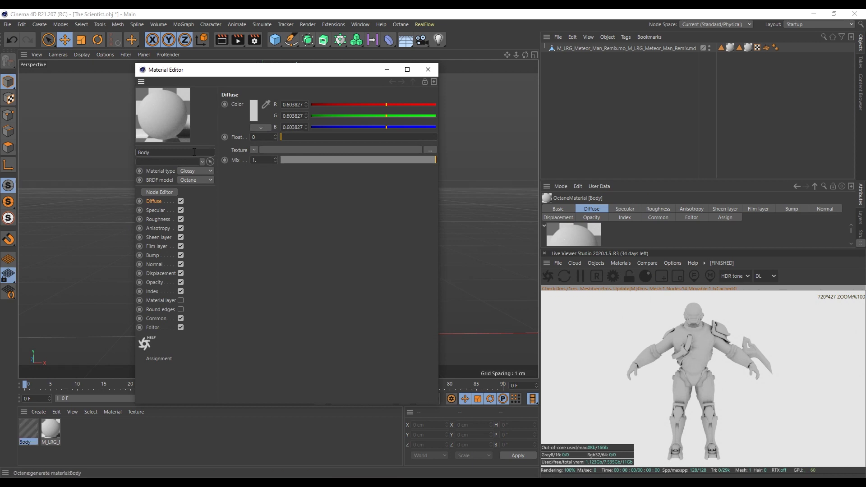
pyautogui.click(428, 70)
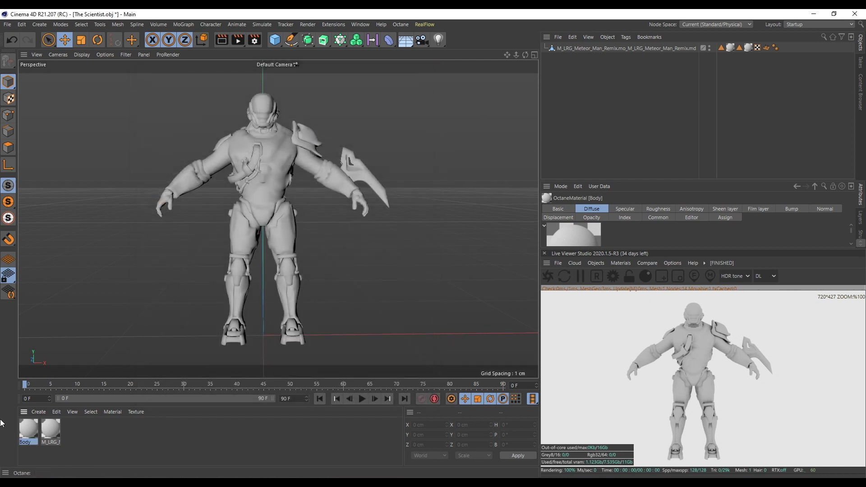
# - Rename the M_LRG_Meteor_Man_Remix_FaceAcc material as Face and close its editor
pyautogui.doubleClick(51, 429)
pyautogui.write('Fa')
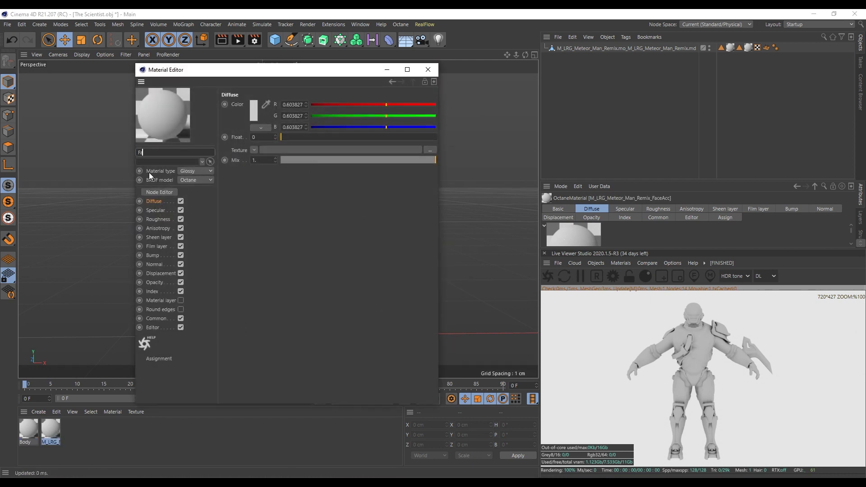
pyautogui.write('ce')
pyautogui.press('Return')
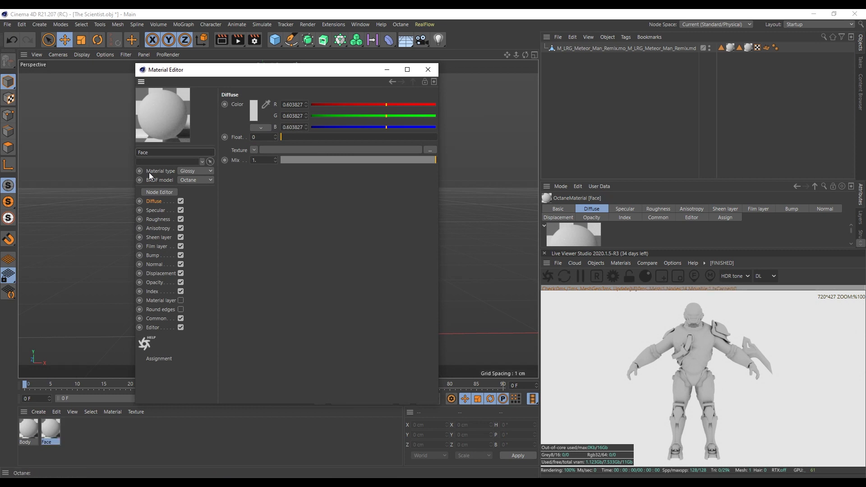
pyautogui.click(428, 70)
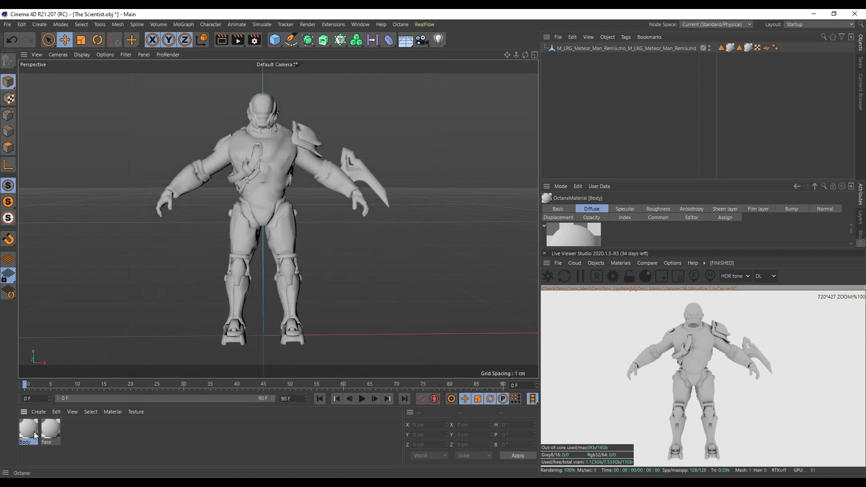
# - Open the Body material in a widened Octane Node Editor and bring up the Scientist texture folder
pyautogui.doubleClick(28, 429)
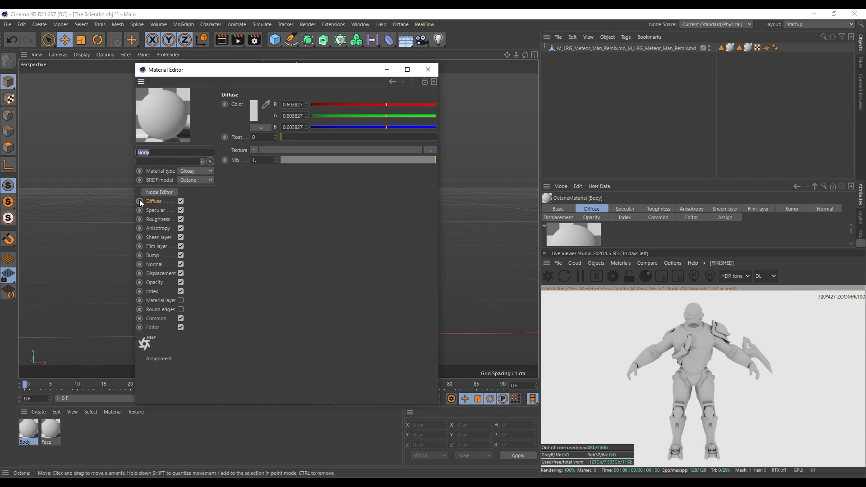
pyautogui.click(154, 191)
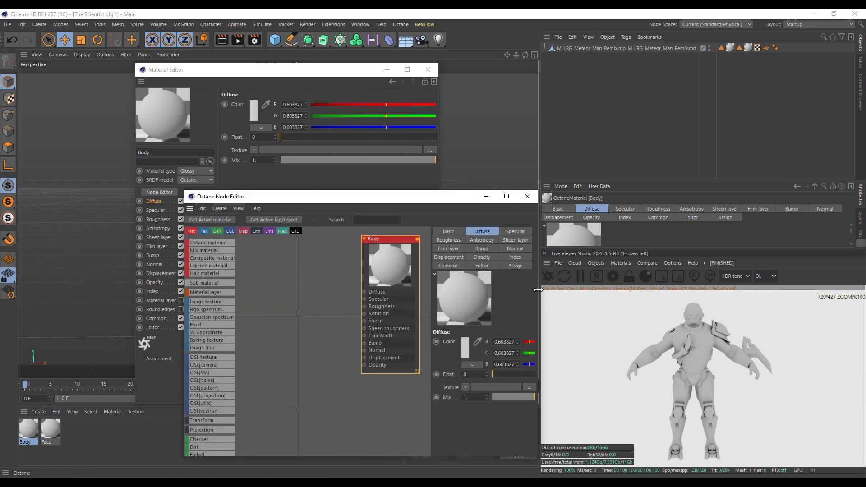
pyautogui.moveTo(535, 288); pyautogui.dragTo(600, 289)
pyautogui.moveTo(400, 193); pyautogui.dragTo(344, 141)
pyautogui.moveTo(545, 237); pyautogui.dragTo(614, 238)
pyautogui.moveTo(361, 224); pyautogui.dragTo(401, 228)
pyautogui.hotkey('alt', 'Tab')
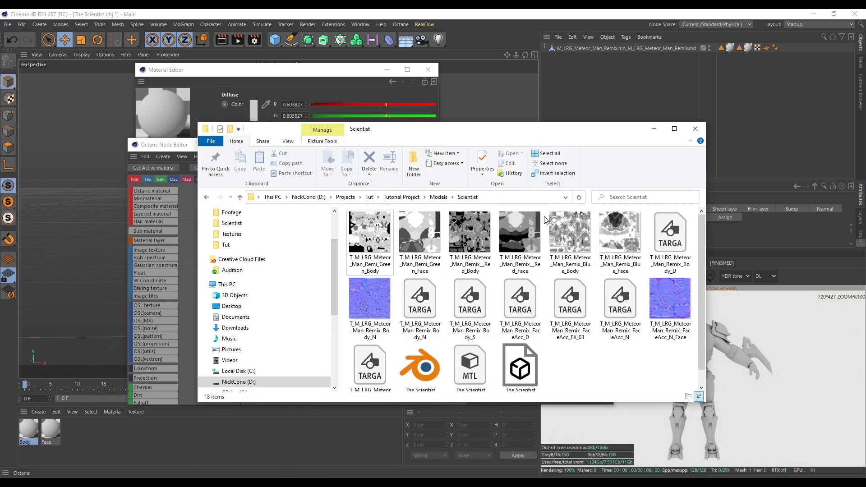
# - Add T_M_LRG_Meteor_Man_Remix_Body_D.tga from the Scientist folder as an image texture and connect it to the Body material's Diffuse input
pyautogui.click(384, 261)
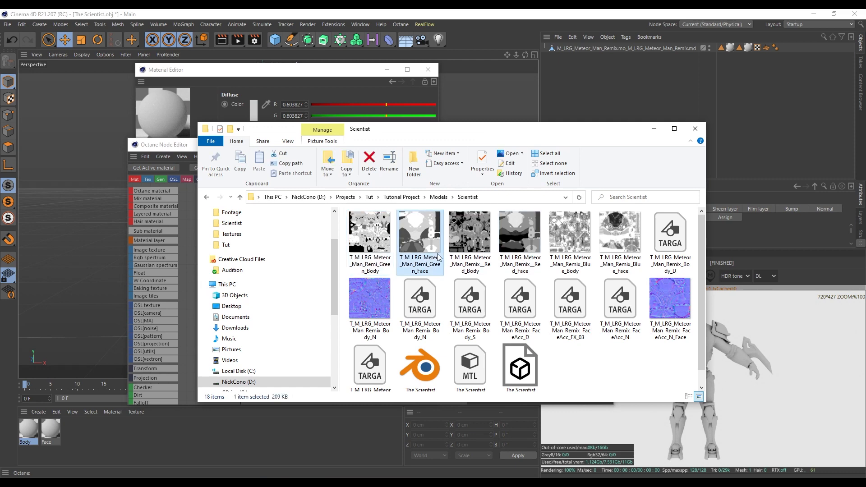
pyautogui.click(480, 256)
pyautogui.scroll(-1, 545, 305)
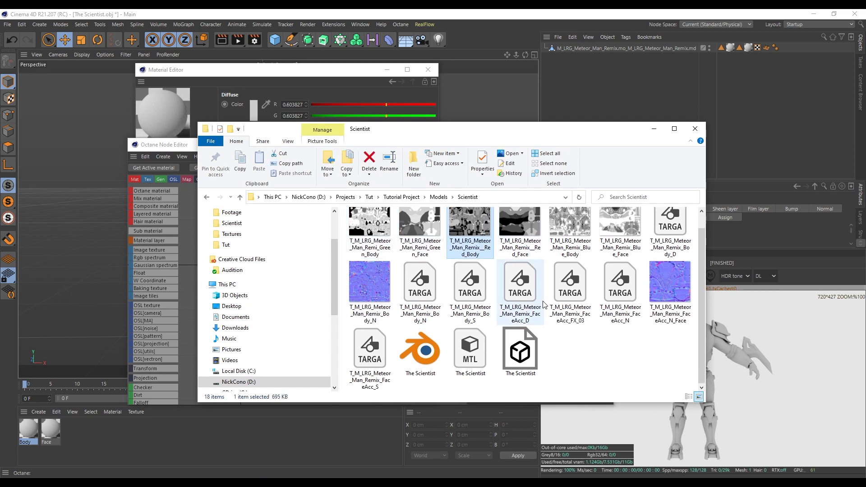
pyautogui.click(420, 289)
pyautogui.moveTo(445, 132); pyautogui.dragTo(522, 142)
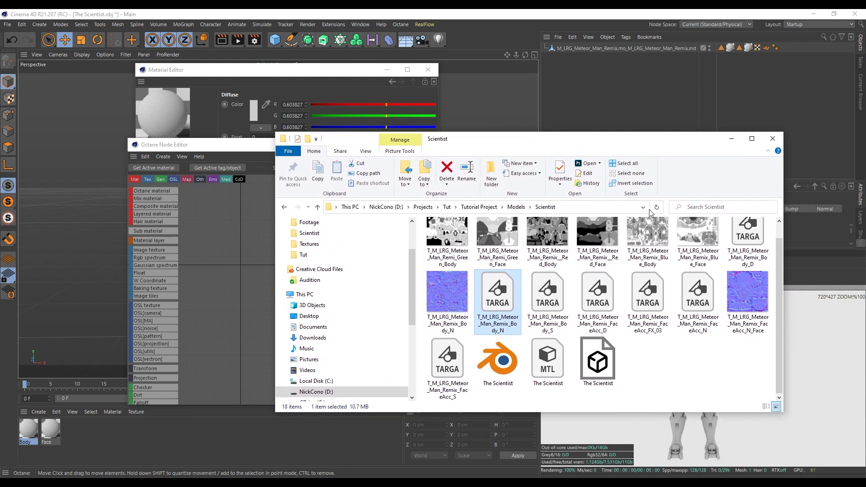
pyautogui.scroll(1, 650, 271)
pyautogui.click(770, 282)
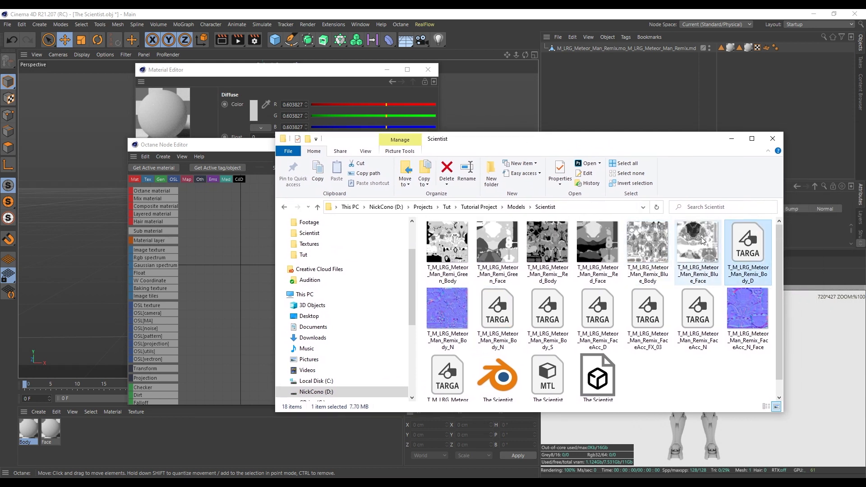
pyautogui.moveTo(747, 254); pyautogui.dragTo(227, 230)
pyautogui.click(207, 216)
pyautogui.moveTo(260, 252); pyautogui.dragTo(384, 263)
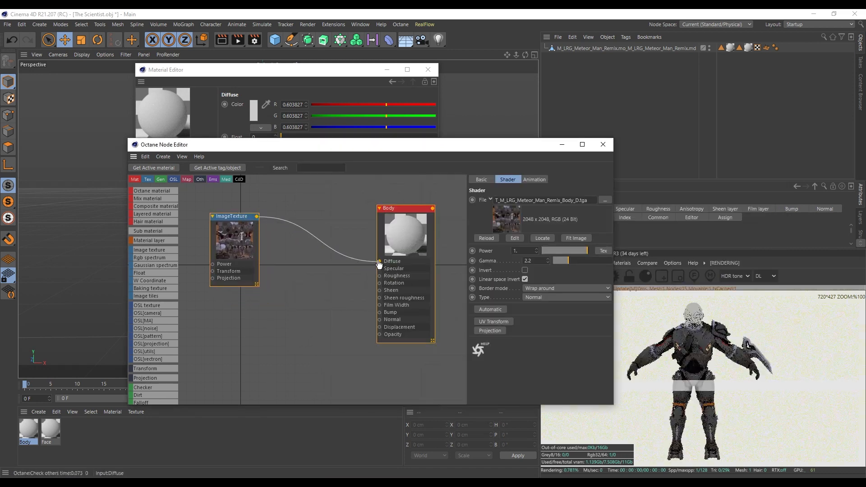
# - Close the material and node editors and inspect the diffuse texture on the character's torso
pyautogui.click(428, 69)
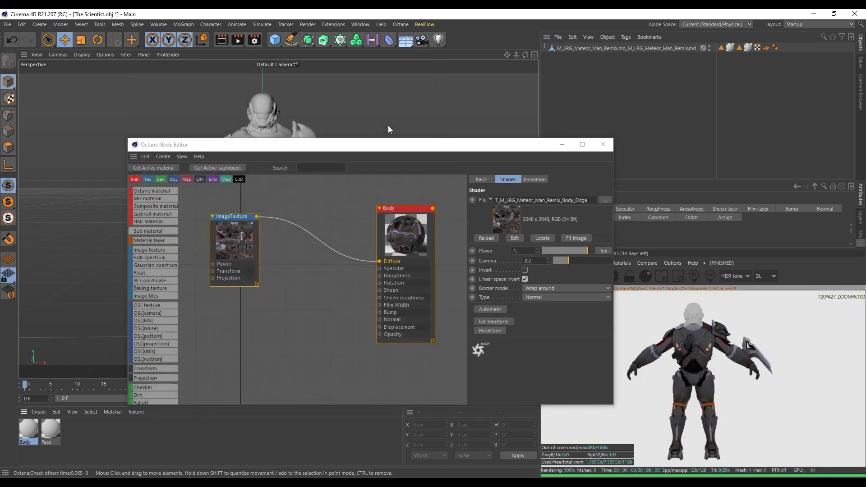
pyautogui.click(350, 145)
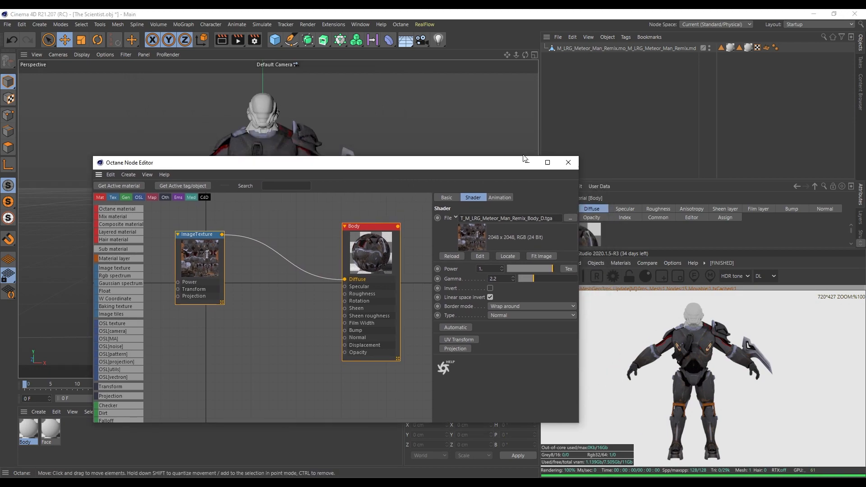
pyautogui.click(603, 144)
pyautogui.scroll(6, 270, 144)
pyautogui.scroll(3, 266, 125)
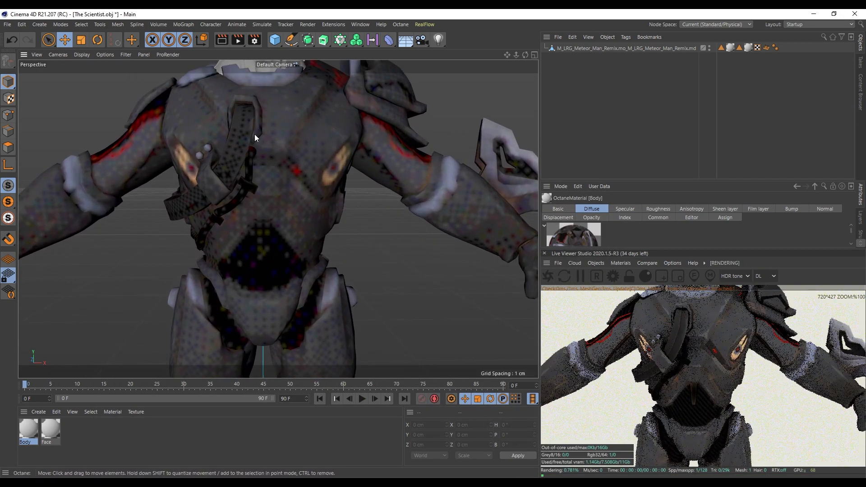
pyautogui.keyDown('alt'); pyautogui.moveTo(234, 152); pyautogui.dragTo(294, 195); pyautogui.keyUp('alt')
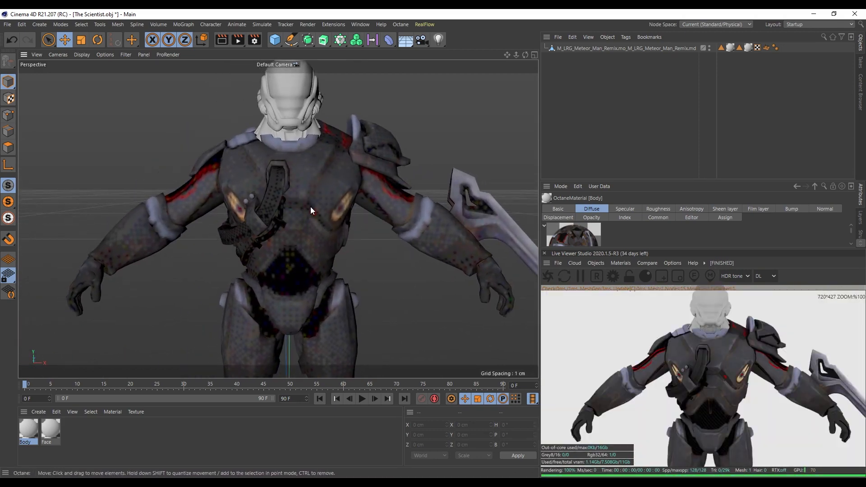
# - Reopen the Body material in the Octane Node Editor and change its material type to Universal
pyautogui.doubleClick(30, 429)
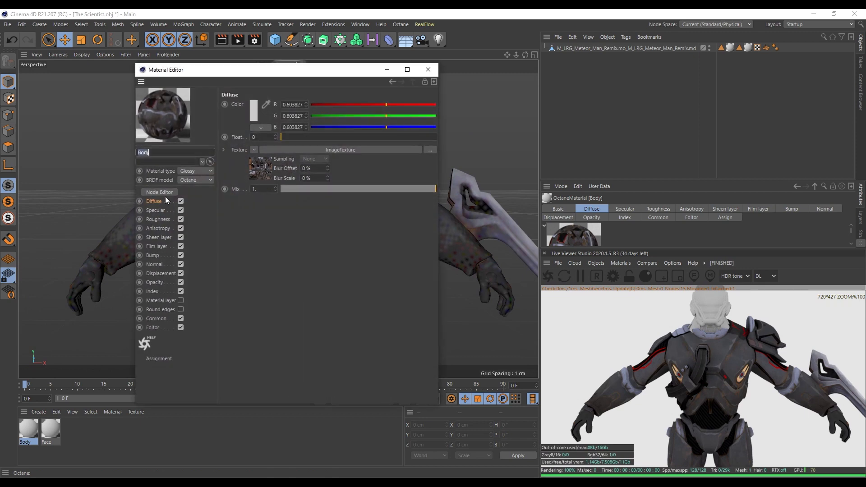
pyautogui.moveTo(378, 256); pyautogui.dragTo(359, 250)
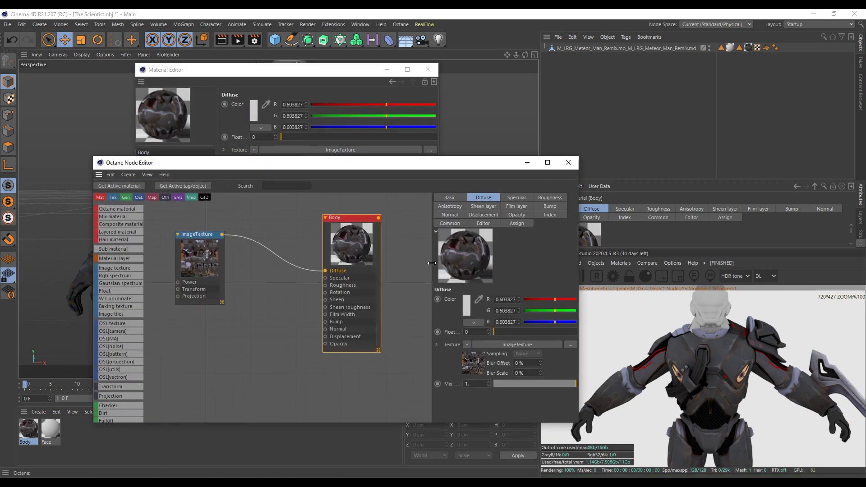
pyautogui.click(449, 197)
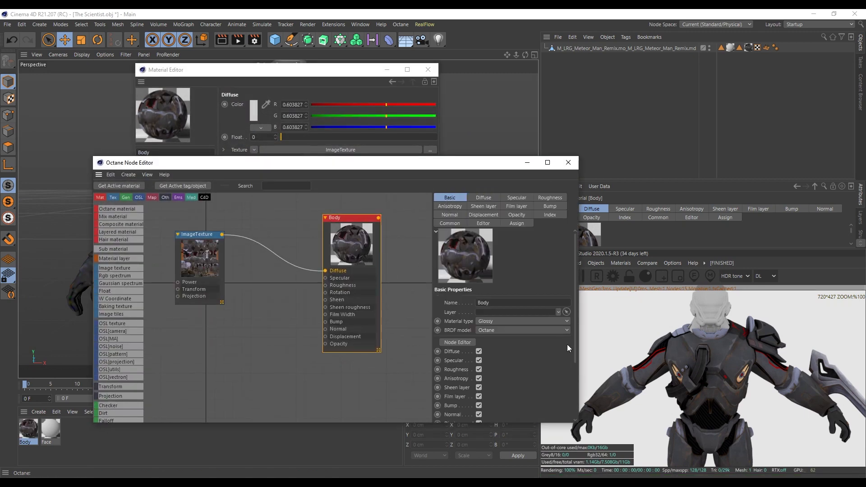
pyautogui.click(492, 321)
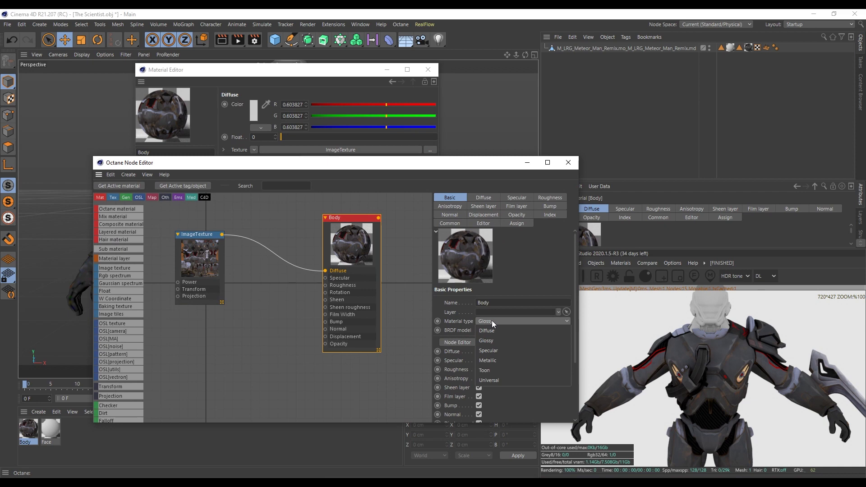
pyautogui.click(501, 381)
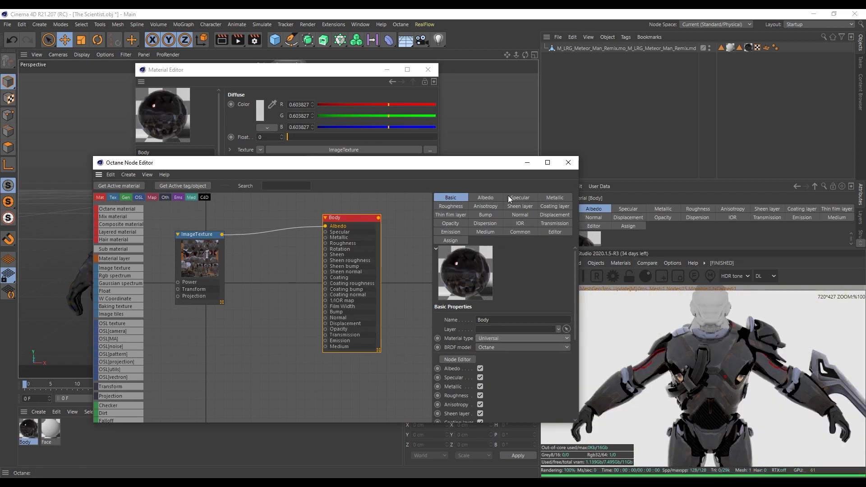
# - Put away the material and node editors and examine the Universal body material on the torso from several angles
pyautogui.click(386, 68)
pyautogui.keyDown('alt'); pyautogui.moveTo(294, 142); pyautogui.dragTo(370, 153); pyautogui.keyUp('alt')
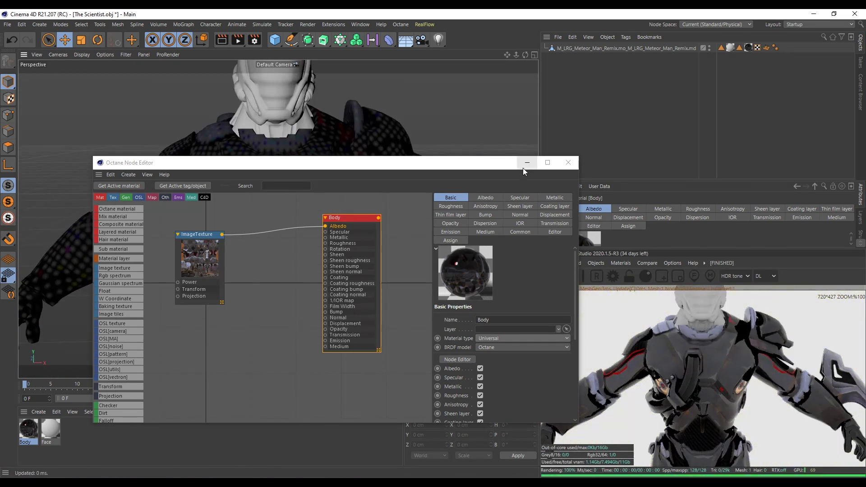
pyautogui.click(568, 162)
pyautogui.keyDown('alt'); pyautogui.moveTo(275, 196); pyautogui.dragTo(284, 156, button='right'); pyautogui.keyUp('alt')
pyautogui.keyDown('alt'); pyautogui.moveTo(286, 135); pyautogui.dragTo(291, 146, button='middle'); pyautogui.keyUp('alt')
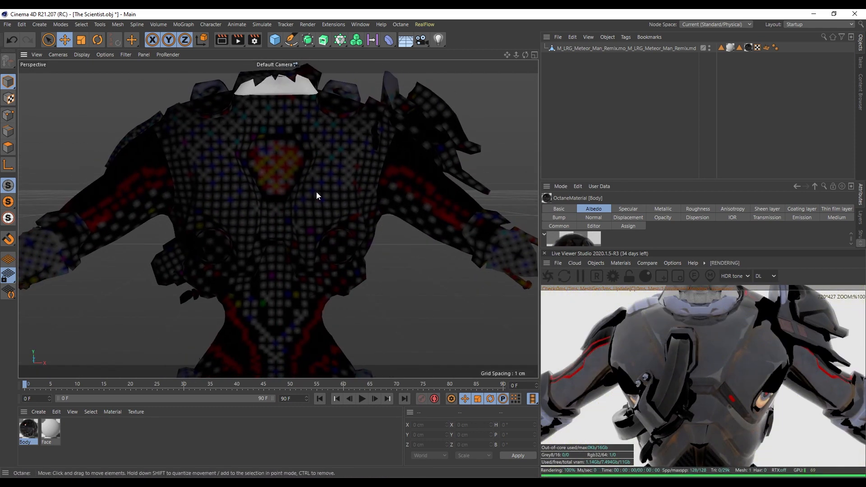
pyautogui.keyDown('alt'); pyautogui.moveTo(301, 212); pyautogui.dragTo(274, 216); pyautogui.keyUp('alt')
pyautogui.scroll(-5, 273, 217)
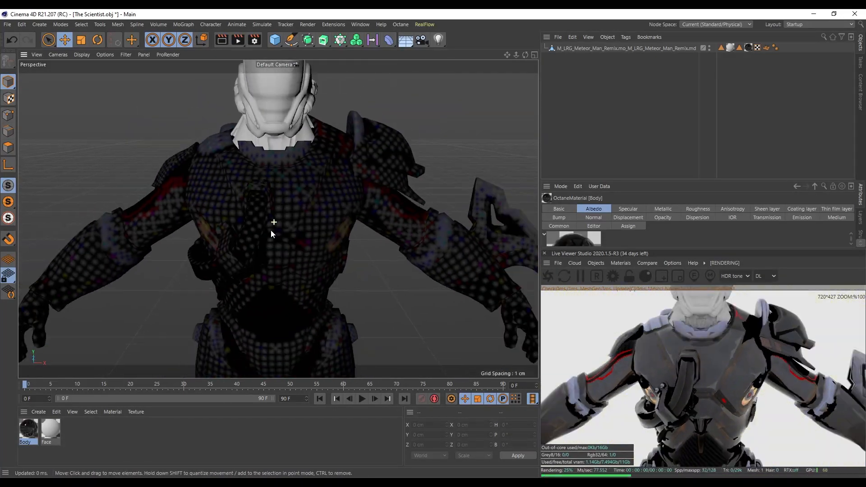
# - Scale the project with a target scale of 10 centimeters
pyautogui.click(21, 25)
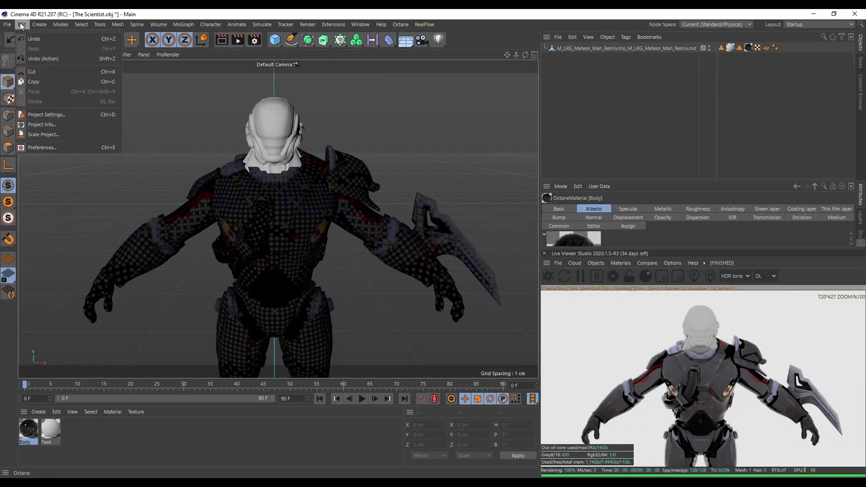
pyautogui.click(35, 131)
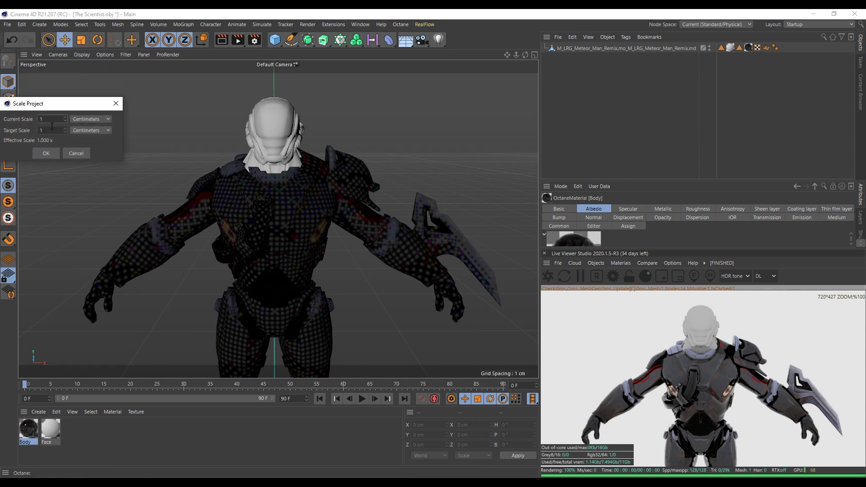
pyautogui.write('0')
pyautogui.press('Return')
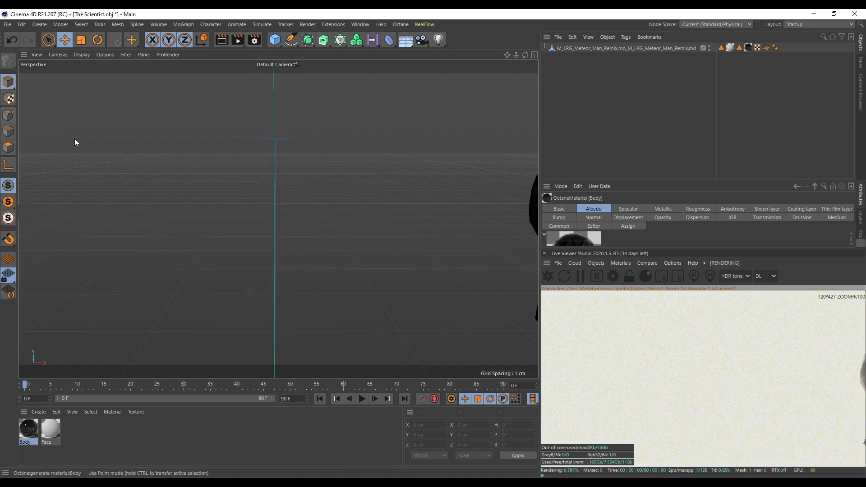
# - Reframe the scaled character and examine its torso up close from an angle
pyautogui.keyDown('alt'); pyautogui.moveTo(367, 201); pyautogui.dragTo(277, 218, button='right'); pyautogui.keyUp('alt')
pyautogui.keyDown('alt'); pyautogui.moveTo(278, 218); pyautogui.dragTo(240, 378, button='middle'); pyautogui.keyUp('alt')
pyautogui.keyDown('alt'); pyautogui.moveTo(261, 192); pyautogui.dragTo(267, 271, button='middle'); pyautogui.keyUp('alt')
pyautogui.keyDown('alt'); pyautogui.moveTo(278, 219); pyautogui.dragTo(248, 195, button='right'); pyautogui.keyUp('alt')
pyautogui.keyDown('alt'); pyautogui.moveTo(248, 195); pyautogui.dragTo(253, 320, button='middle'); pyautogui.keyUp('alt')
pyautogui.keyDown('alt'); pyautogui.moveTo(254, 320); pyautogui.dragTo(294, 234, button='right'); pyautogui.keyUp('alt')
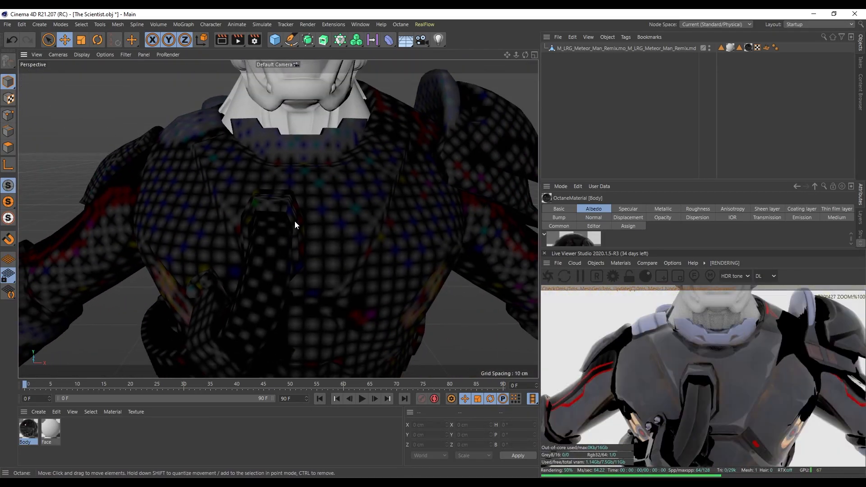
pyautogui.keyDown('alt'); pyautogui.moveTo(295, 221); pyautogui.dragTo(313, 215); pyautogui.keyUp('alt')
pyautogui.keyDown('alt'); pyautogui.moveTo(294, 229); pyautogui.dragTo(264, 221, button='right'); pyautogui.keyUp('alt')
# - In the Body material's node graph, add T_M_LRG_Meteor_Man_Remix_Body_N.png as an image texture and connect it to the Normal input
pyautogui.doubleClick(35, 432)
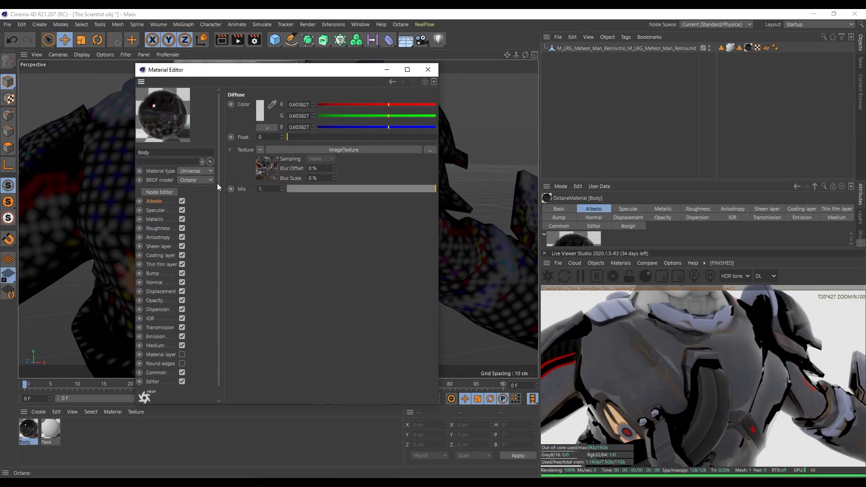
pyautogui.click(162, 192)
pyautogui.moveTo(300, 280); pyautogui.dragTo(300, 257)
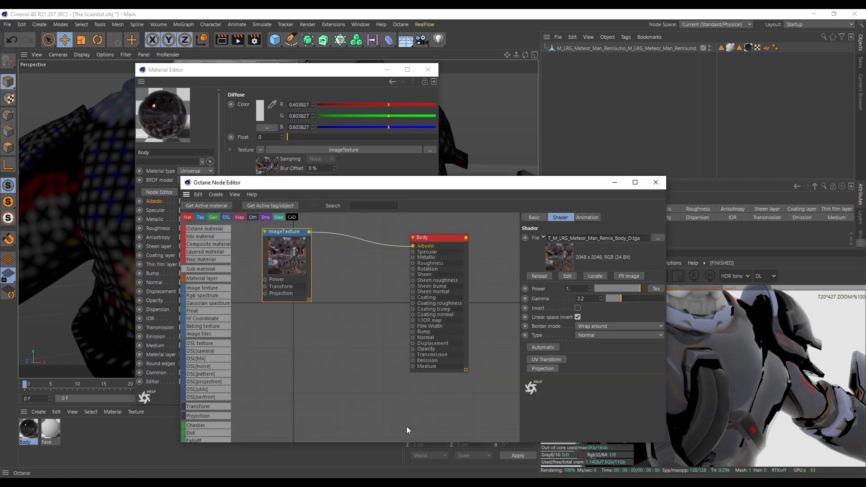
pyautogui.click(595, 276)
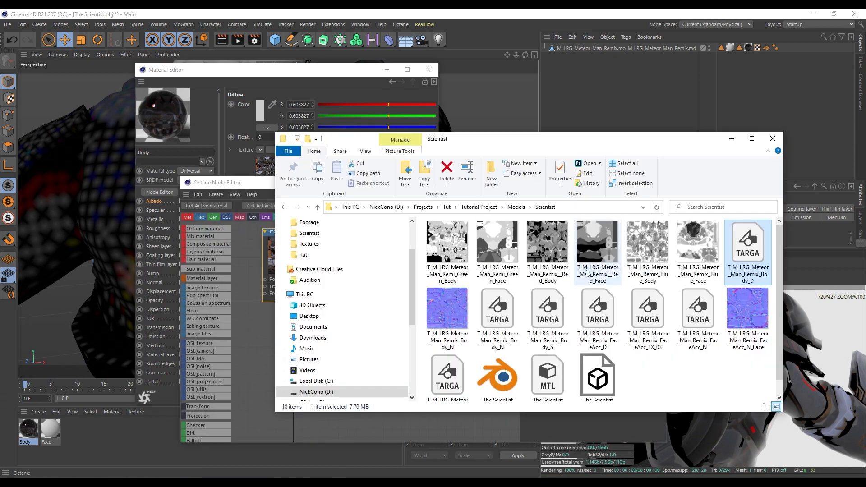
pyautogui.click(449, 312)
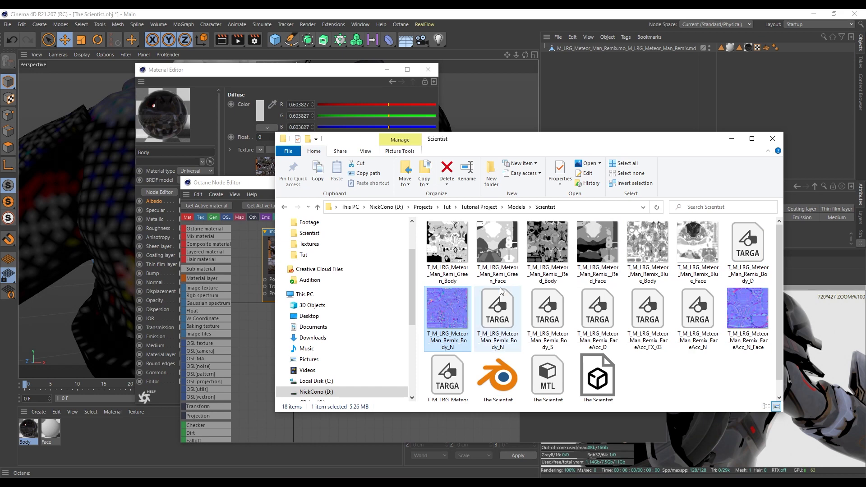
pyautogui.moveTo(452, 321); pyautogui.dragTo(261, 340)
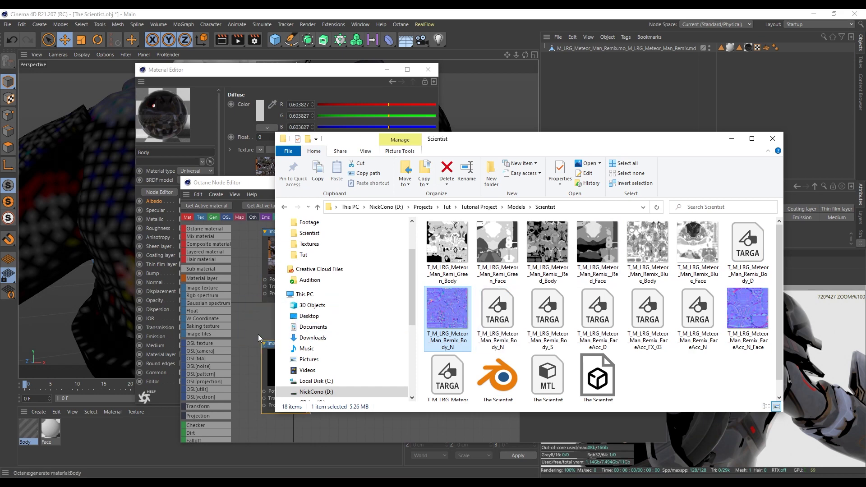
pyautogui.click(259, 334)
pyautogui.click(291, 361)
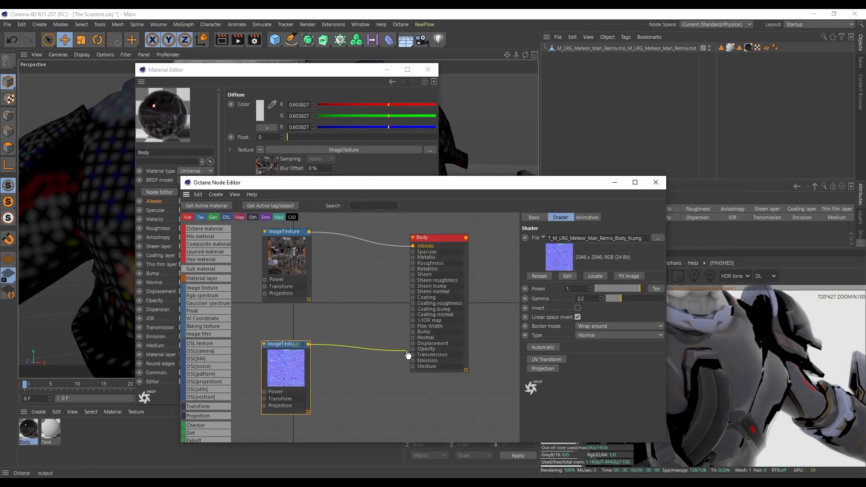
pyautogui.moveTo(407, 354); pyautogui.dragTo(413, 338)
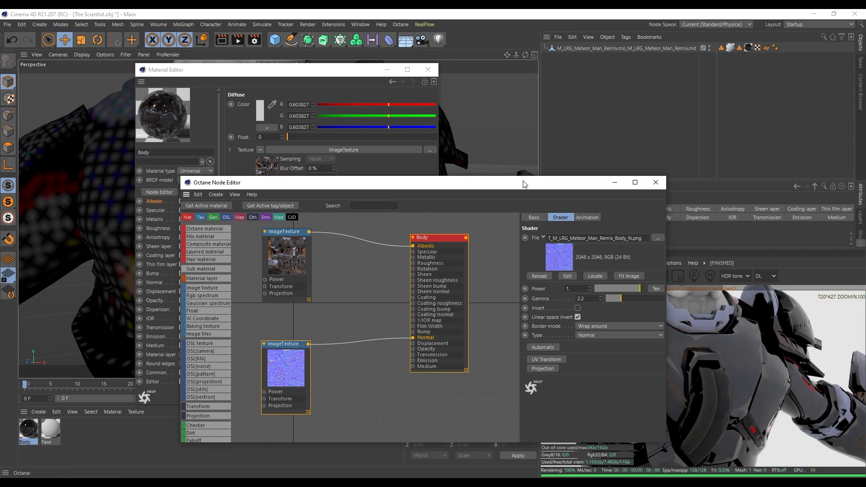
# - Move the Node Editor aside and inspect the normal map on the torso in the live render
pyautogui.moveTo(524, 184); pyautogui.dragTo(411, 175)
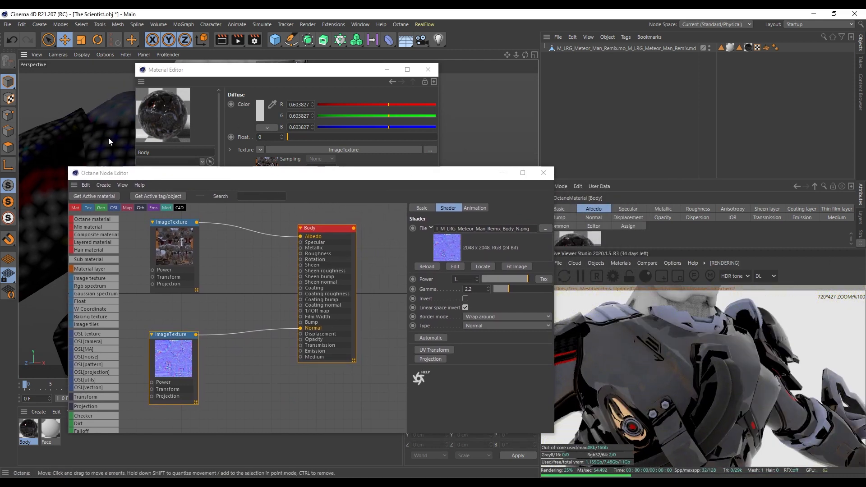
pyautogui.moveTo(109, 140)
pyautogui.keyDown('alt'); pyautogui.mouseDown()
pyautogui.moveTo(120, 117)
pyautogui.moveTo(102, 145)
pyautogui.moveTo(136, 157)
pyautogui.moveTo(110, 144)
pyautogui.mouseUp(); pyautogui.keyUp('alt')
pyautogui.scroll(5, 99, 115)
pyautogui.keyDown('alt'); pyautogui.moveTo(95, 111); pyautogui.dragTo(122, 138); pyautogui.keyUp('alt')
pyautogui.moveTo(183, 347); pyautogui.dragTo(185, 354)
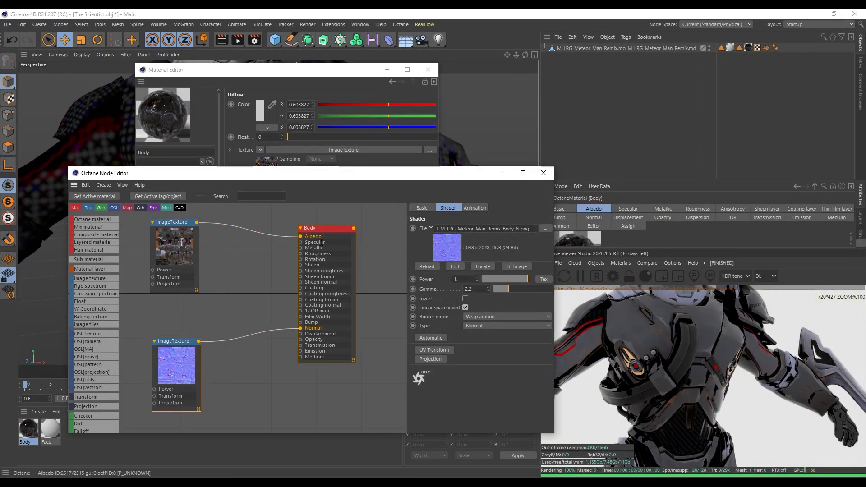
# - Switch to the Scientist folder in File Explorer and compare the green, red and blue body channel textures
pyautogui.click(323, 230)
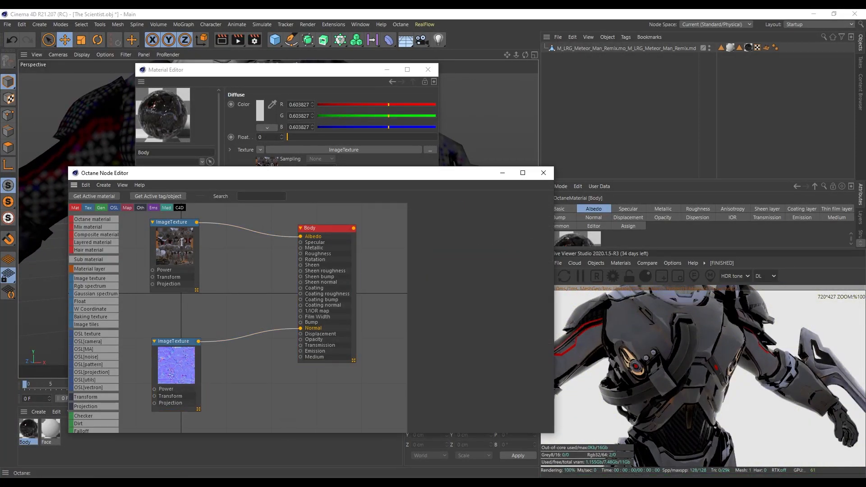
pyautogui.click(308, 479)
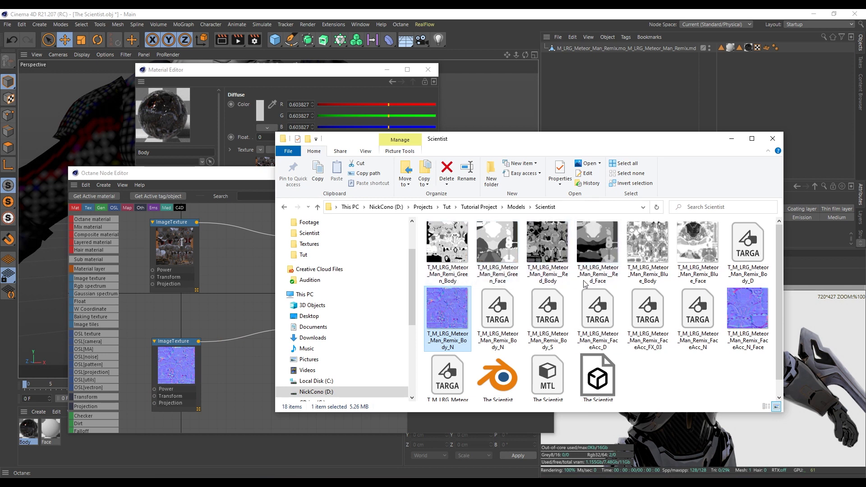
pyautogui.moveTo(473, 134); pyautogui.dragTo(429, 128)
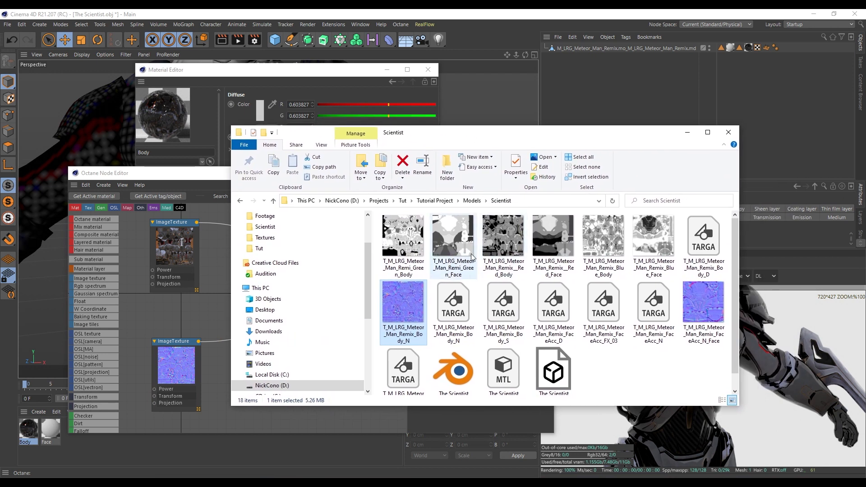
pyautogui.click(423, 254)
pyautogui.moveTo(454, 145); pyautogui.dragTo(559, 140)
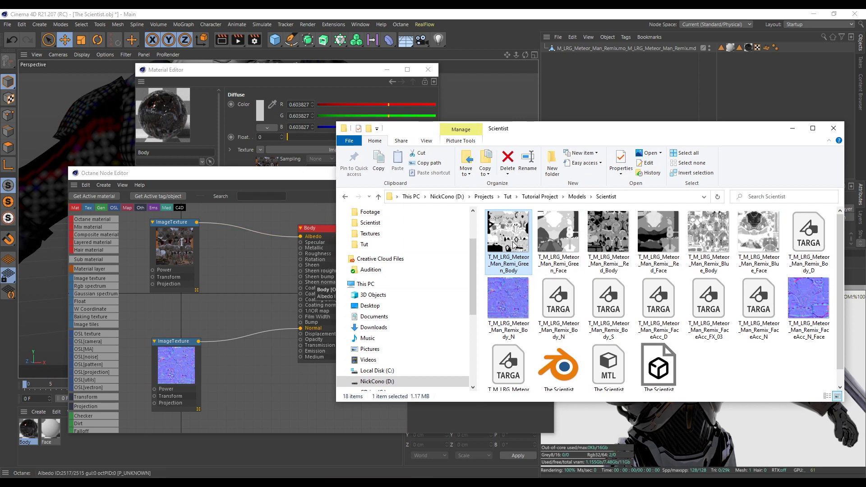
pyautogui.click(608, 248)
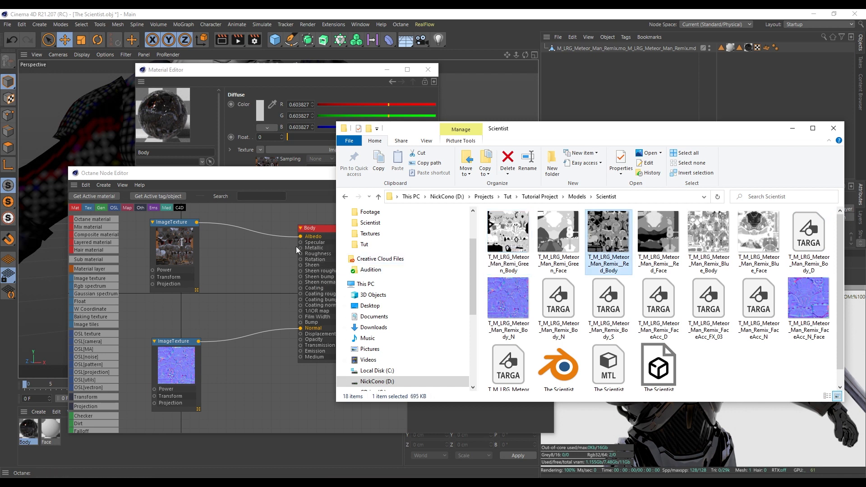
pyautogui.click(708, 248)
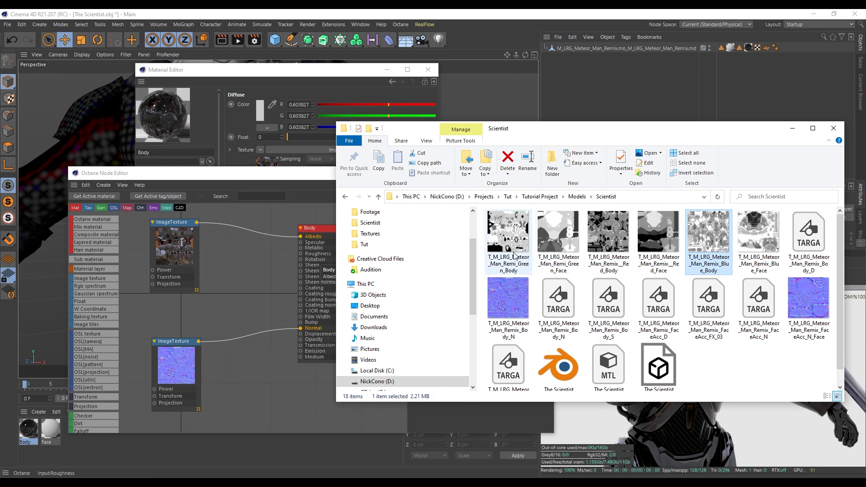
pyautogui.click(529, 255)
# - Add T_M_LRG_Meteor_Man_Remix__Red_Body.png to the Body material's node graph as an image texture and connect it to the Specular input
pyautogui.click(626, 239)
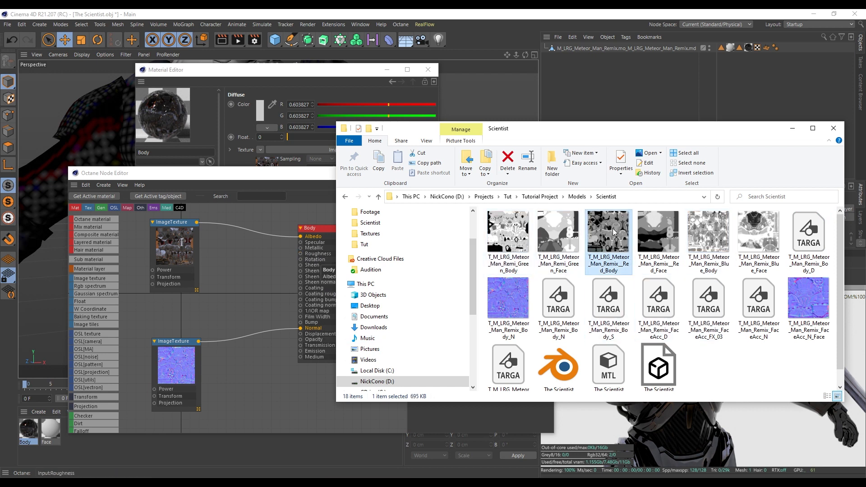
pyautogui.moveTo(612, 231); pyautogui.dragTo(184, 285)
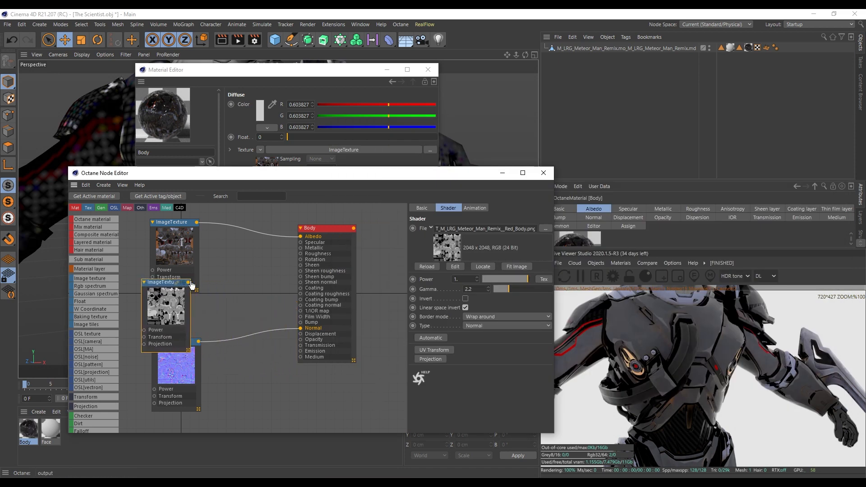
pyautogui.moveTo(300, 248); pyautogui.dragTo(301, 243)
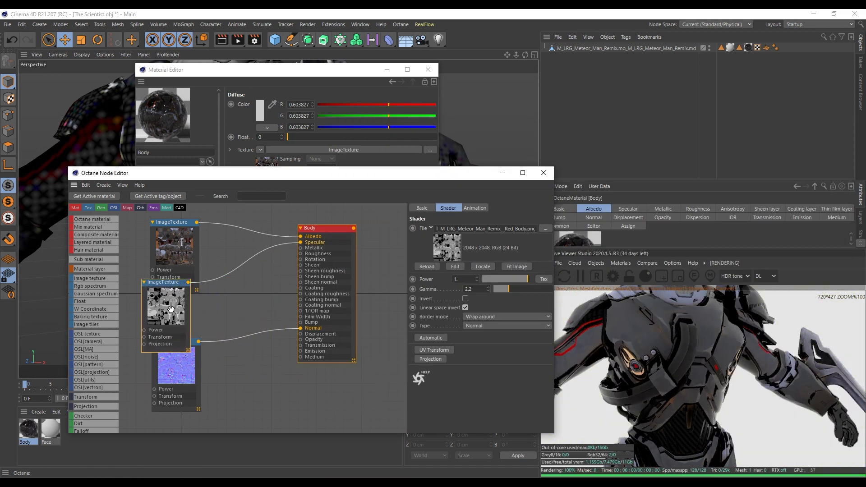
pyautogui.moveTo(170, 315); pyautogui.dragTo(170, 300)
# - Add T_M_LRG_Meteor_Man_Remi_Green_Body.png as an image texture and connect it to the Body material's Metallic input
pyautogui.hotkey('alt', 'Tab')
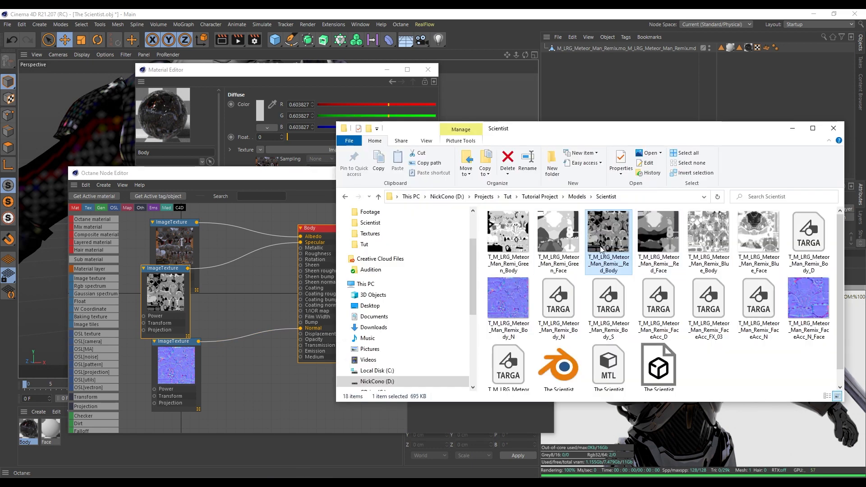
pyautogui.click(523, 251)
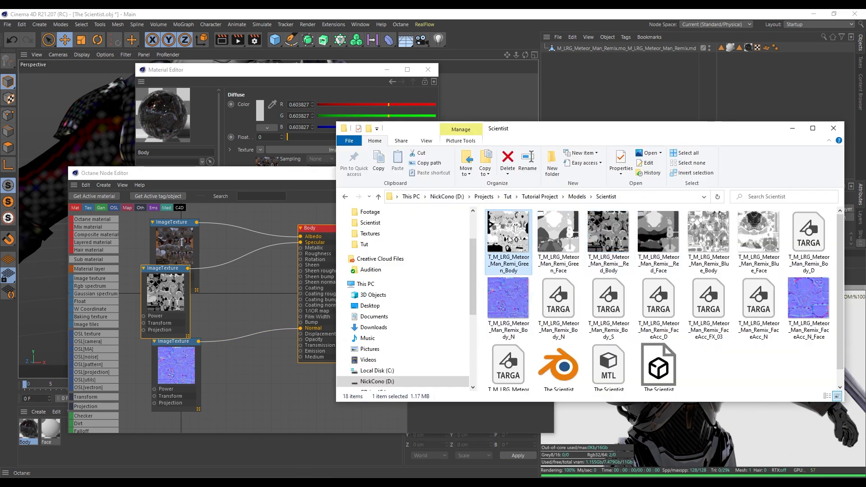
pyautogui.moveTo(517, 238); pyautogui.dragTo(213, 308)
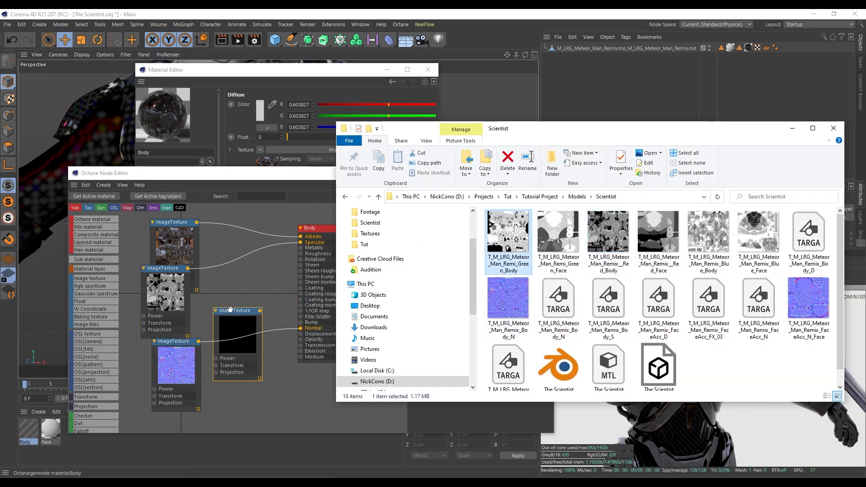
pyautogui.click(217, 311)
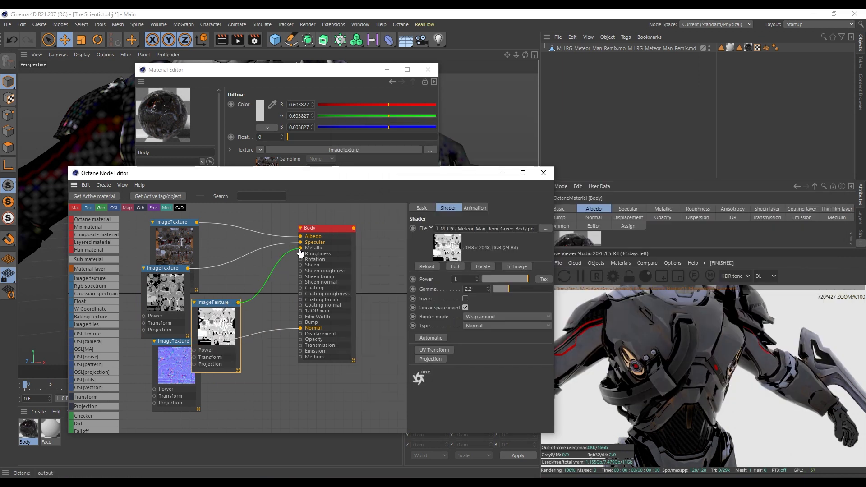
pyautogui.moveTo(299, 249); pyautogui.dragTo(300, 248)
# - Spread out the albedo, specular, metallic and normal image texture nodes to reduce their overlap
pyautogui.moveTo(183, 240); pyautogui.dragTo(187, 218)
pyautogui.moveTo(180, 295); pyautogui.dragTo(178, 261)
pyautogui.moveTo(177, 362); pyautogui.dragTo(181, 412)
pyautogui.moveTo(216, 333); pyautogui.dragTo(169, 339)
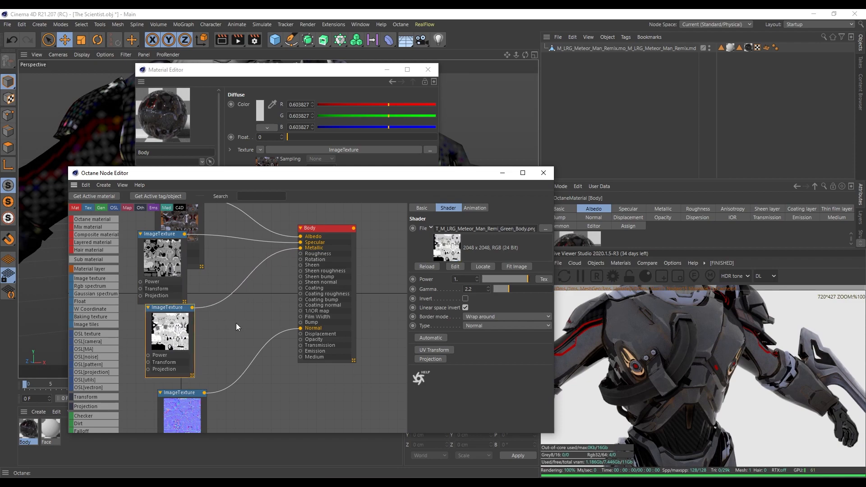
# - Inspect the effect of the specular and metallic maps on the torso from different angles in the live render
pyautogui.keyDown('alt'); pyautogui.moveTo(101, 133); pyautogui.dragTo(104, 118, button='right'); pyautogui.keyUp('alt')
pyautogui.keyDown('alt'); pyautogui.moveTo(104, 118); pyautogui.dragTo(78, 124); pyautogui.keyUp('alt')
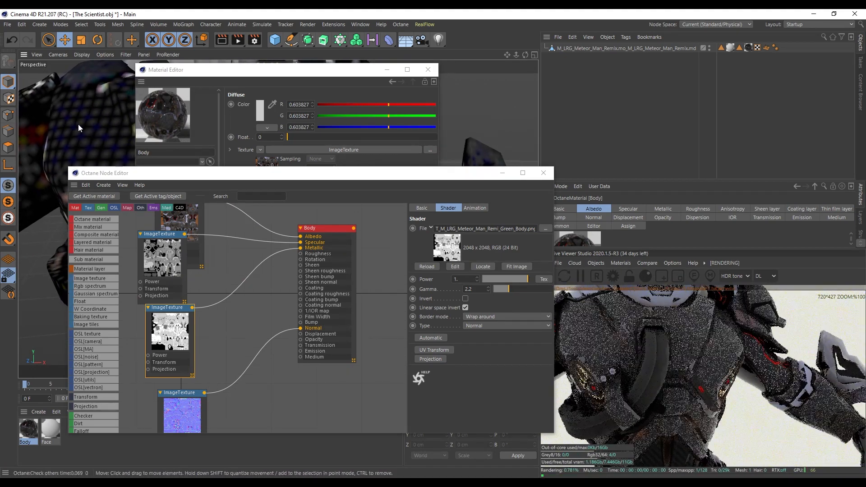
pyautogui.moveTo(192, 322); pyautogui.dragTo(205, 313)
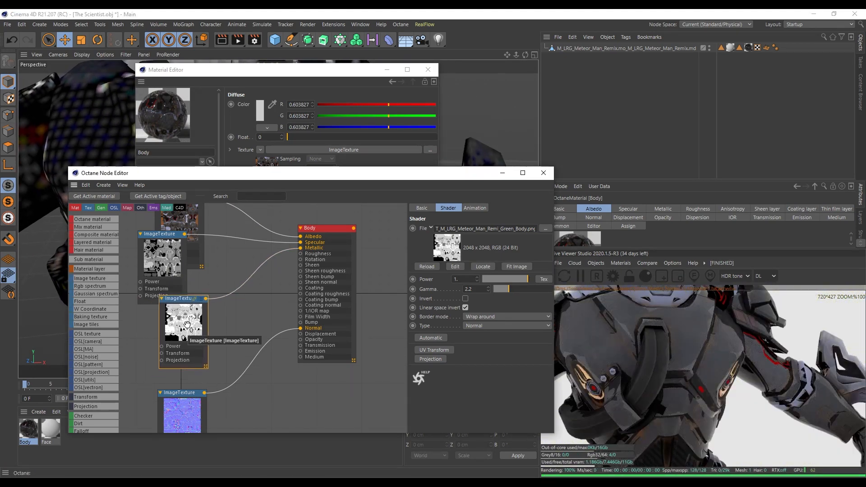
pyautogui.moveTo(187, 324); pyautogui.dragTo(181, 307)
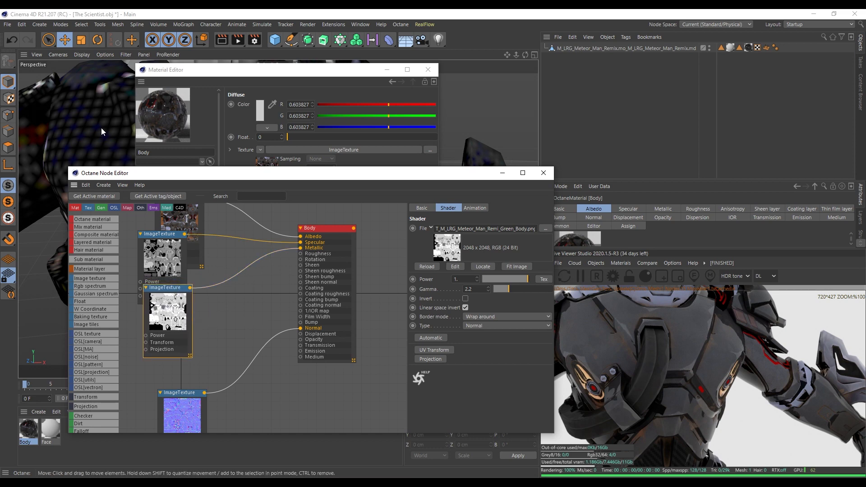
pyautogui.keyDown('alt'); pyautogui.moveTo(96, 129); pyautogui.dragTo(118, 137); pyautogui.keyUp('alt')
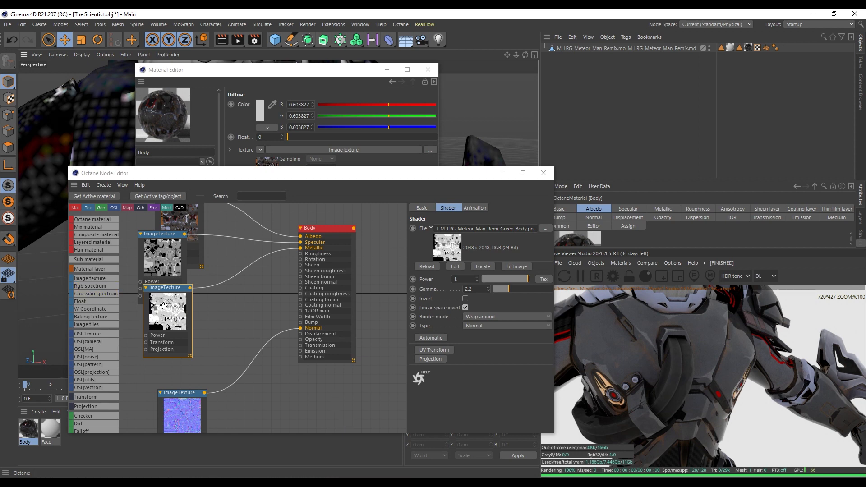
pyautogui.moveTo(167, 306); pyautogui.dragTo(160, 303)
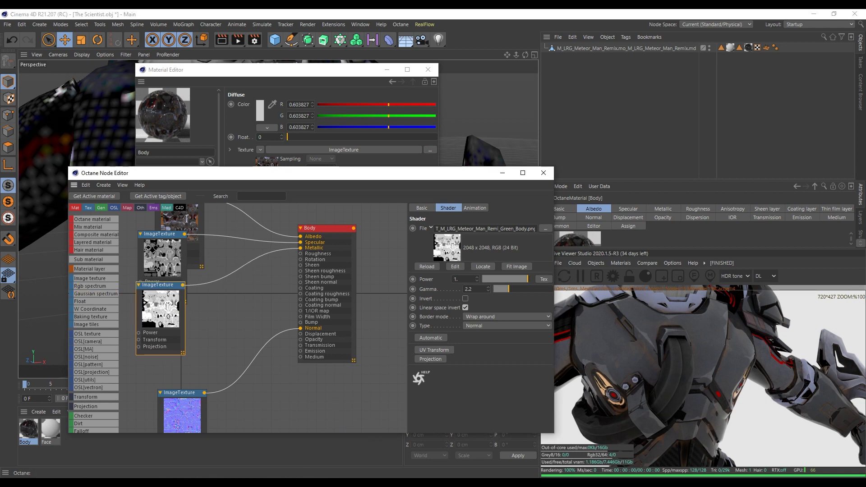
# - Add T_M_LRG_Meteor_Man_Remix_Blue_Body.png as an image texture, connect it to the Roughness input and examine the chest armor up close
pyautogui.hotkey('alt', 'Tab')
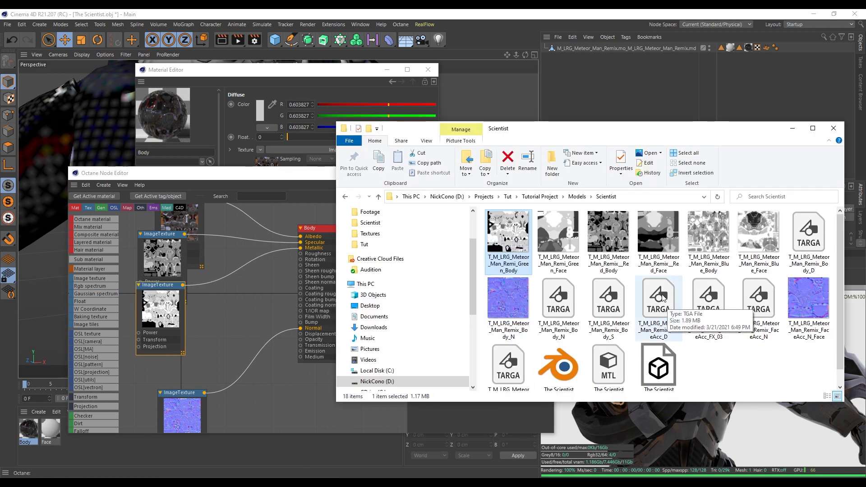
pyautogui.moveTo(716, 244); pyautogui.dragTo(239, 328)
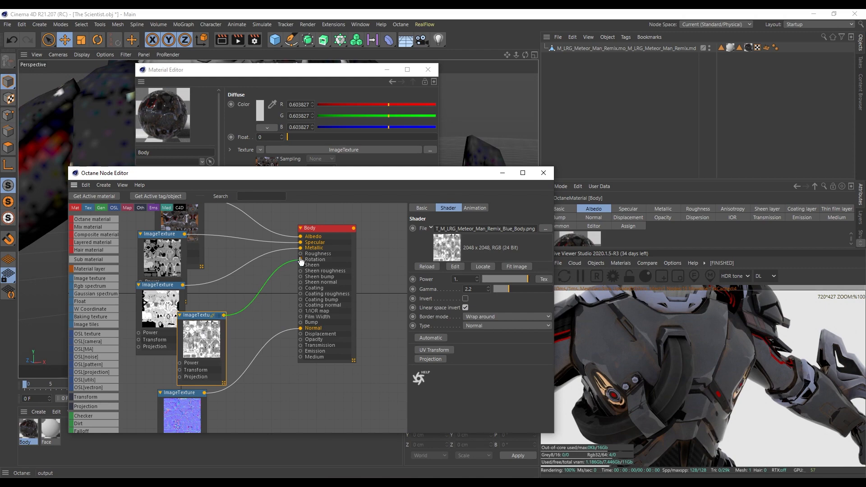
pyautogui.moveTo(301, 261); pyautogui.dragTo(301, 254)
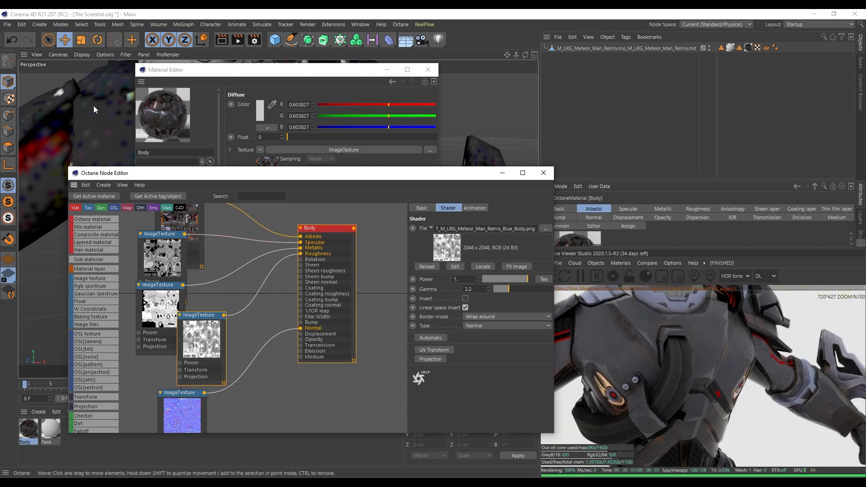
pyautogui.keyDown('alt'); pyautogui.moveTo(91, 105); pyautogui.dragTo(74, 110); pyautogui.keyUp('alt')
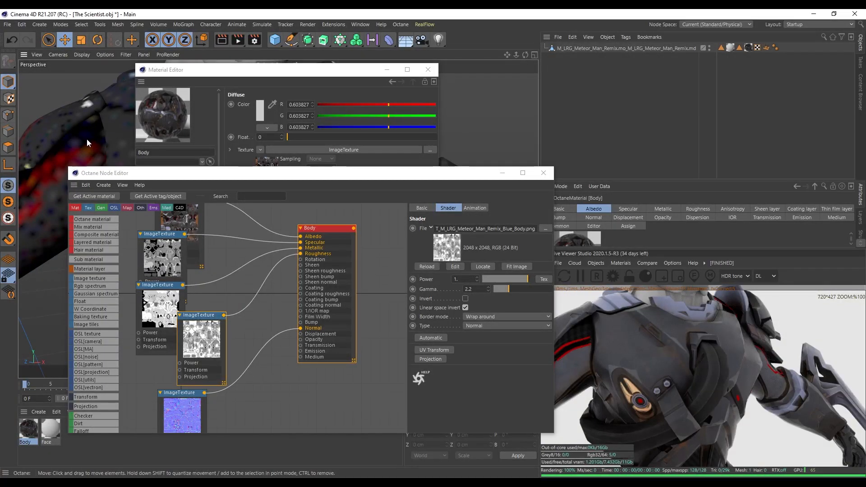
pyautogui.keyDown('alt'); pyautogui.moveTo(86, 138); pyautogui.dragTo(93, 118, button='right'); pyautogui.keyUp('alt')
pyautogui.keyDown('alt'); pyautogui.moveTo(93, 119); pyautogui.dragTo(100, 133); pyautogui.keyUp('alt')
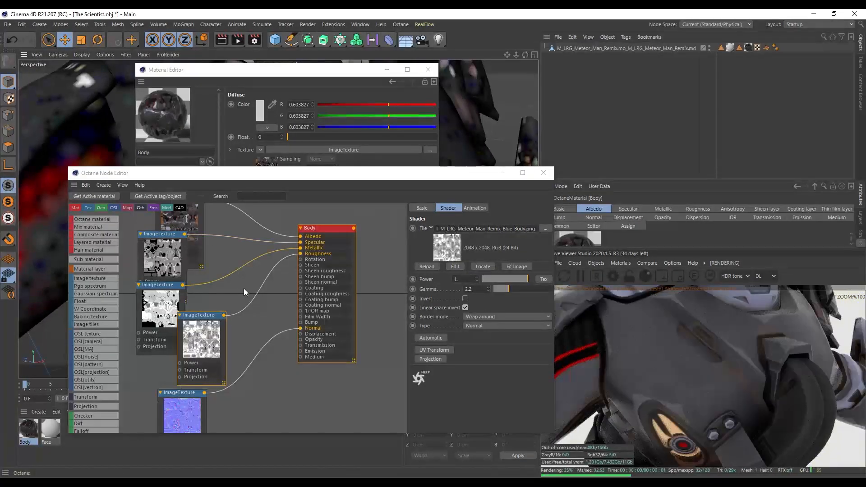
# - Arrange the specular, metallic and roughness texture nodes in a vertical column beside the Body material node
pyautogui.moveTo(167, 269); pyautogui.dragTo(166, 259)
pyautogui.moveTo(168, 309); pyautogui.dragTo(158, 303)
pyautogui.moveTo(210, 335); pyautogui.dragTo(175, 332)
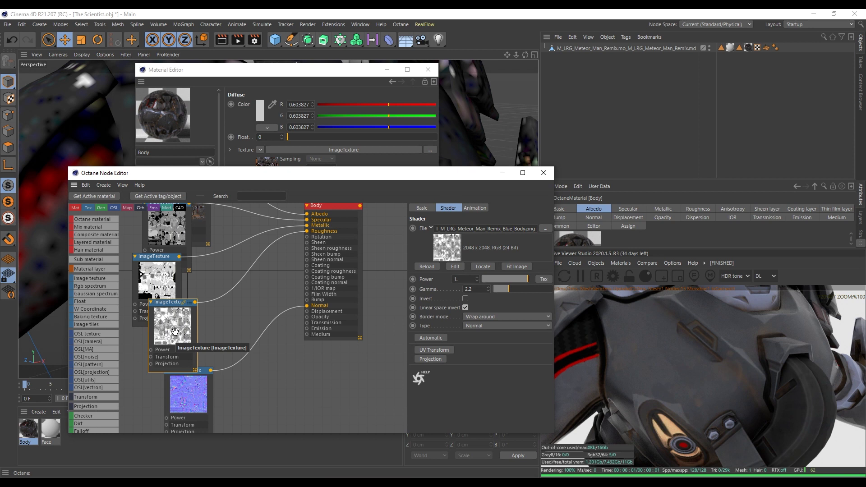
pyautogui.moveTo(175, 332)
pyautogui.mouseDown()
pyautogui.moveTo(185, 318)
pyautogui.moveTo(174, 323)
pyautogui.mouseUp()
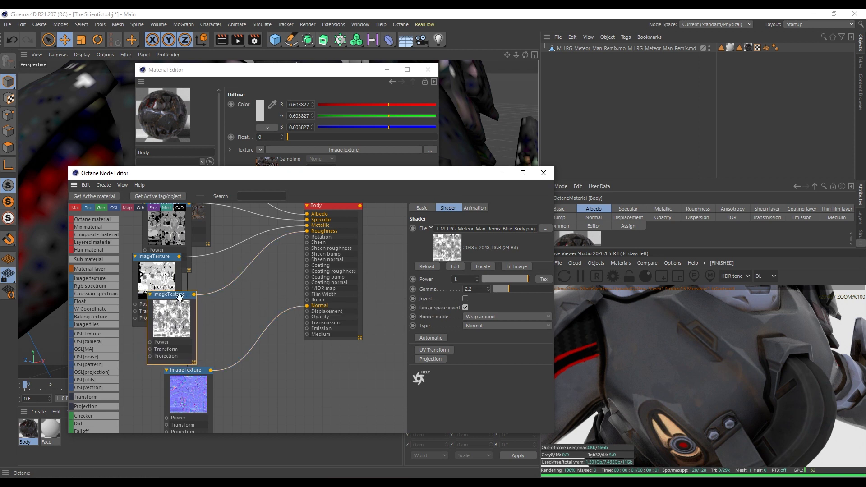
pyautogui.moveTo(179, 314); pyautogui.dragTo(168, 331)
pyautogui.moveTo(183, 234)
pyautogui.mouseDown()
pyautogui.moveTo(174, 232)
pyautogui.moveTo(179, 243)
pyautogui.mouseUp()
pyautogui.moveTo(221, 265); pyautogui.dragTo(223, 291, button='middle')
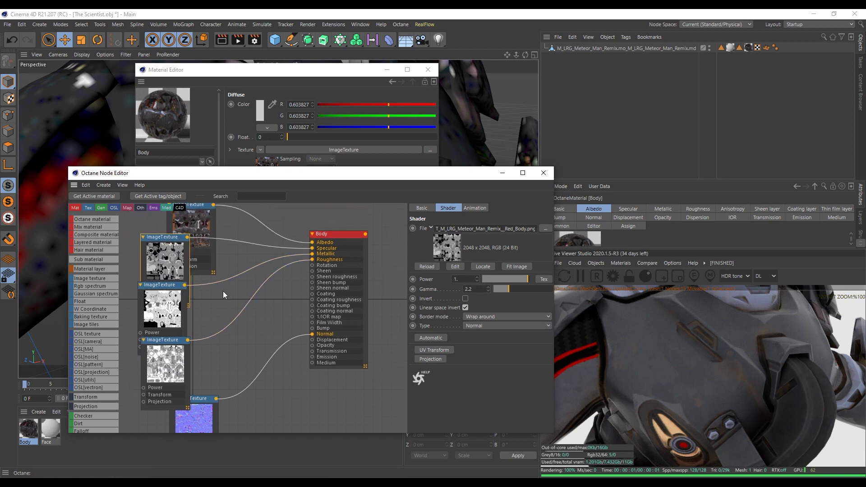
pyautogui.moveTo(166, 263); pyautogui.dragTo(159, 252)
pyautogui.moveTo(164, 309); pyautogui.dragTo(156, 303)
pyautogui.moveTo(171, 353); pyautogui.dragTo(162, 352)
pyautogui.moveTo(149, 256); pyautogui.dragTo(150, 251)
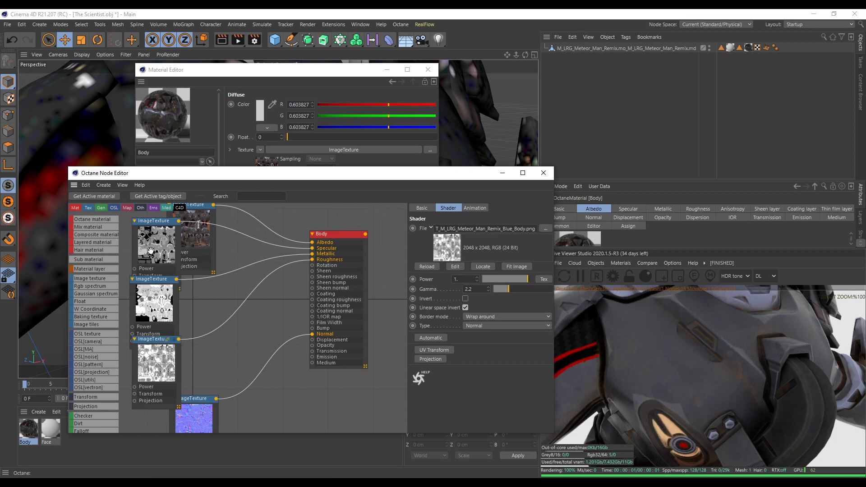
# - Lower the gamma of the red specular body texture to about 1.47
pyautogui.click(150, 251)
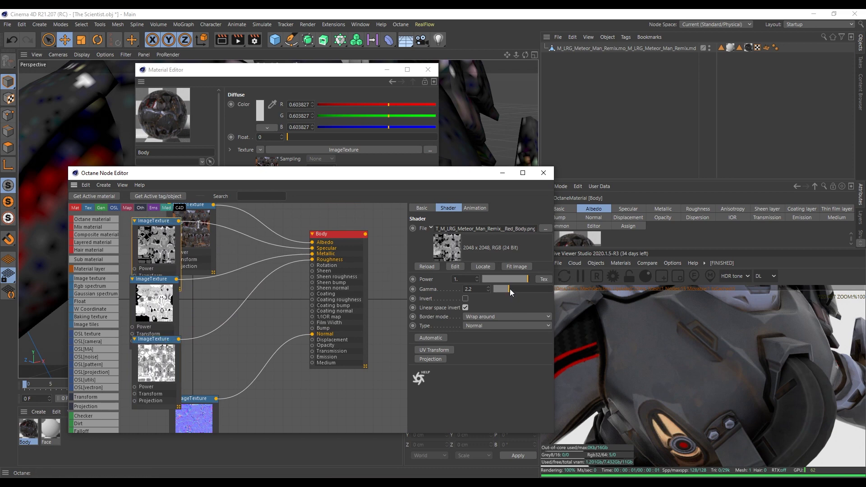
pyautogui.moveTo(510, 289)
pyautogui.mouseDown()
pyautogui.moveTo(548, 291)
pyautogui.moveTo(497, 292)
pyautogui.moveTo(505, 289)
pyautogui.mouseUp()
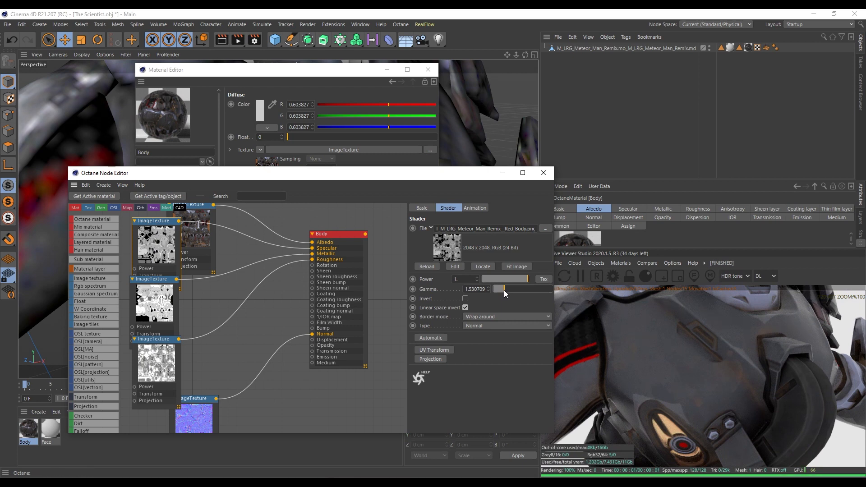
pyautogui.moveTo(505, 291); pyautogui.dragTo(504, 292)
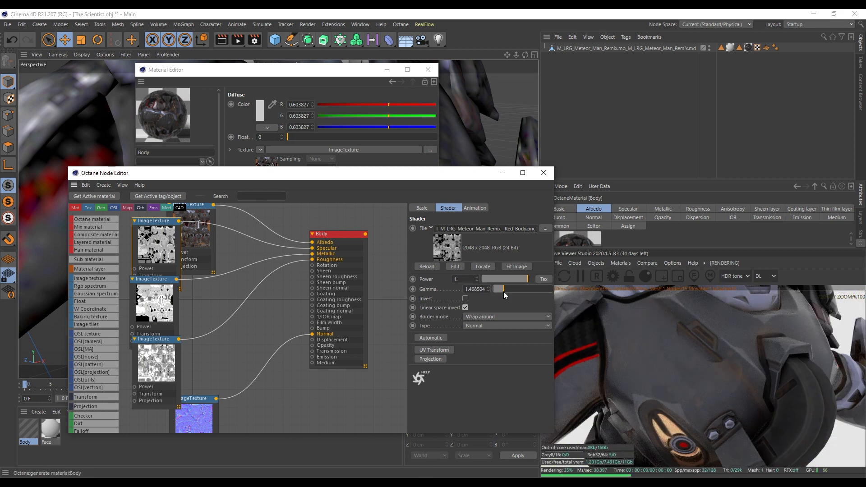
# - Lower the gamma of the green metallic body texture to 0.1 and check the armor in the live render
pyautogui.moveTo(172, 303); pyautogui.dragTo(171, 299)
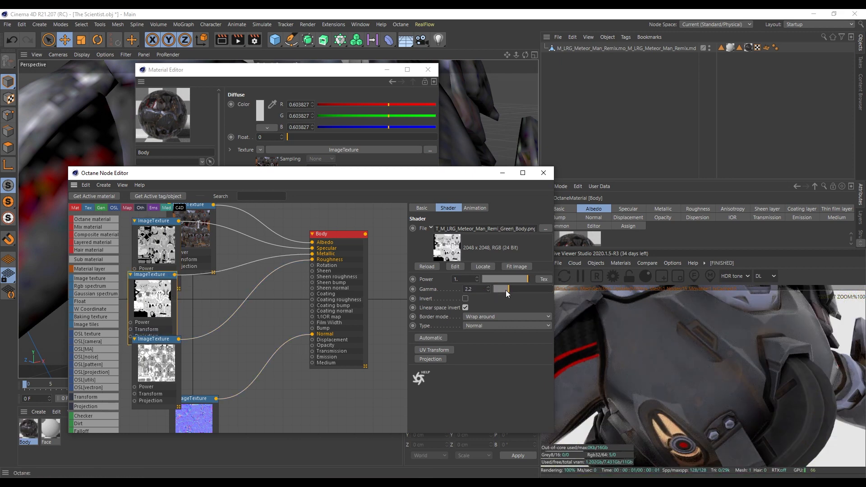
pyautogui.moveTo(505, 290); pyautogui.dragTo(483, 291)
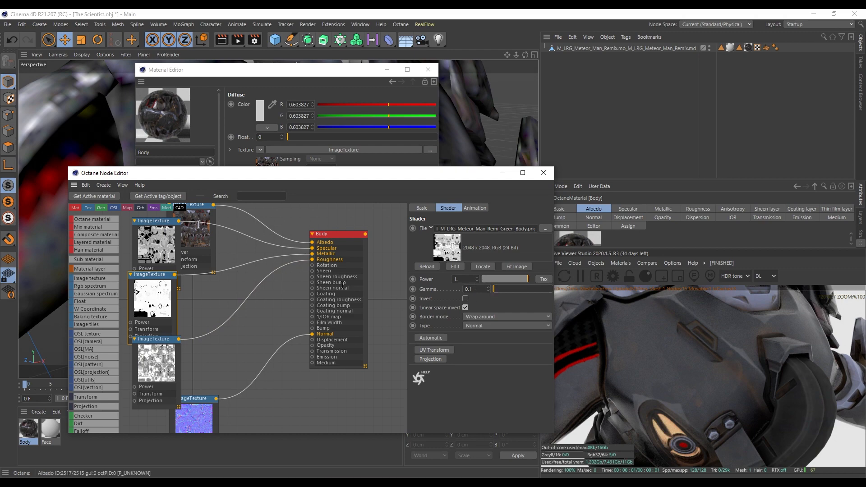
pyautogui.moveTo(81, 146)
pyautogui.keyDown('alt'); pyautogui.mouseDown()
pyautogui.moveTo(105, 139)
pyautogui.moveTo(82, 144)
pyautogui.mouseUp(); pyautogui.keyUp('alt')
# - Separate the blue roughness texture node from the column and raise its gamma to 8
pyautogui.moveTo(156, 361); pyautogui.dragTo(172, 348)
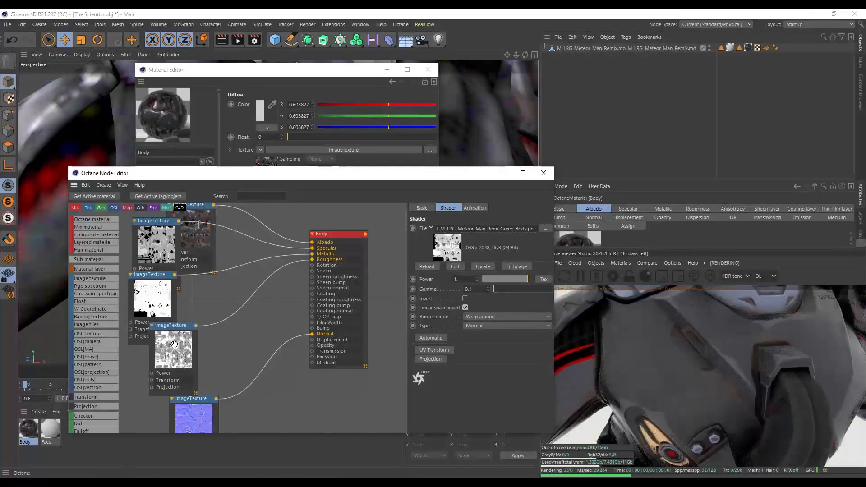
pyautogui.moveTo(509, 291); pyautogui.dragTo(553, 293)
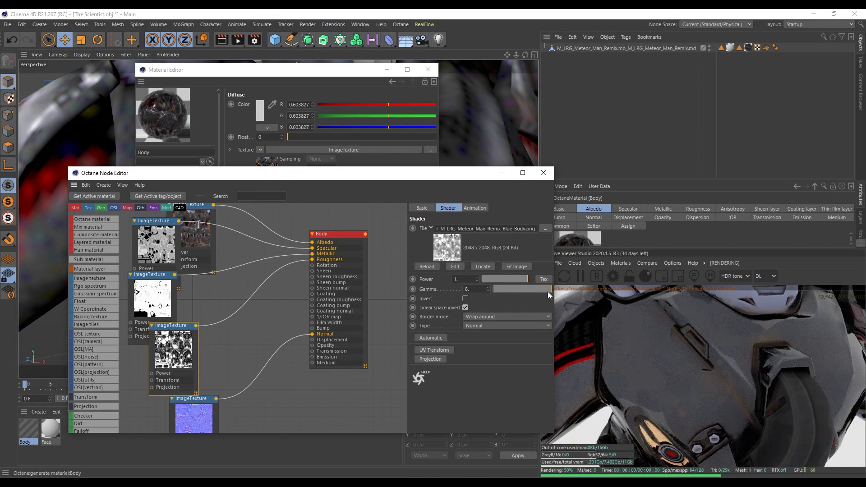
# - Lower the gamma of the blue roughness body texture to about 5.76
pyautogui.keyDown('alt'); pyautogui.moveTo(77, 151); pyautogui.dragTo(56, 159); pyautogui.keyUp('alt')
pyautogui.moveTo(551, 288); pyautogui.dragTo(535, 289)
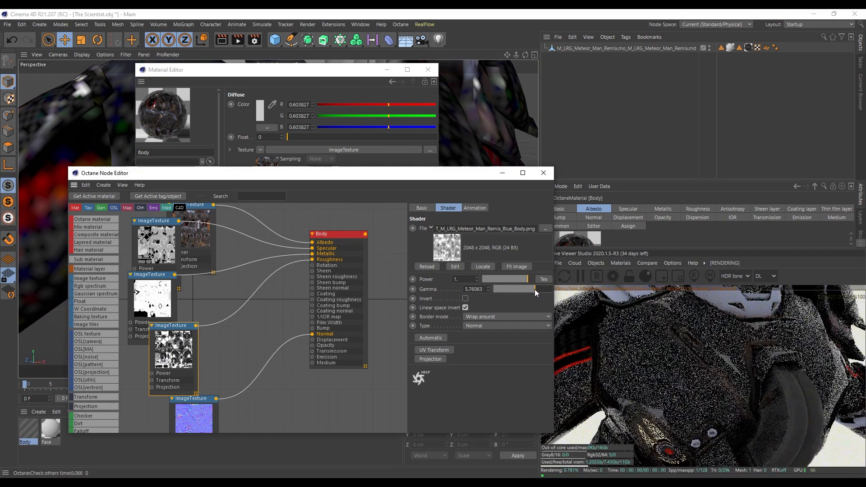
# - Disconnect the green body texture from the Metallic input to compare the armor in the render, and reconnect it
pyautogui.moveTo(154, 275); pyautogui.dragTo(163, 265)
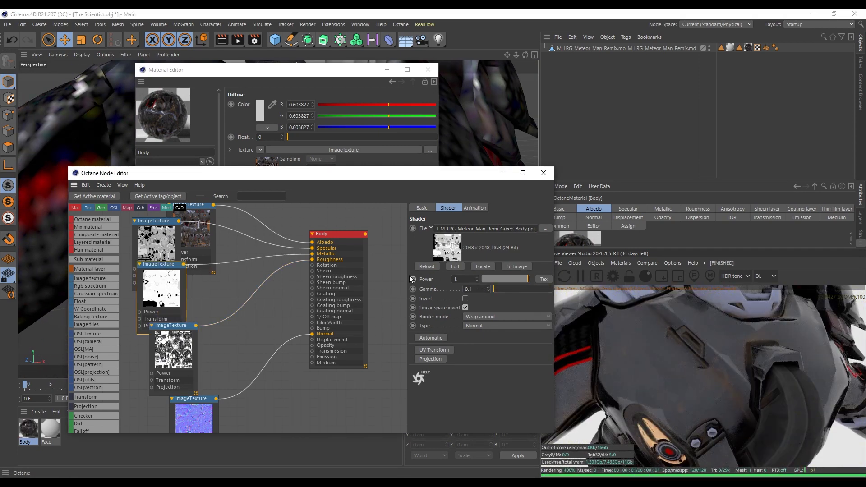
pyautogui.moveTo(496, 292); pyautogui.dragTo(391, 297)
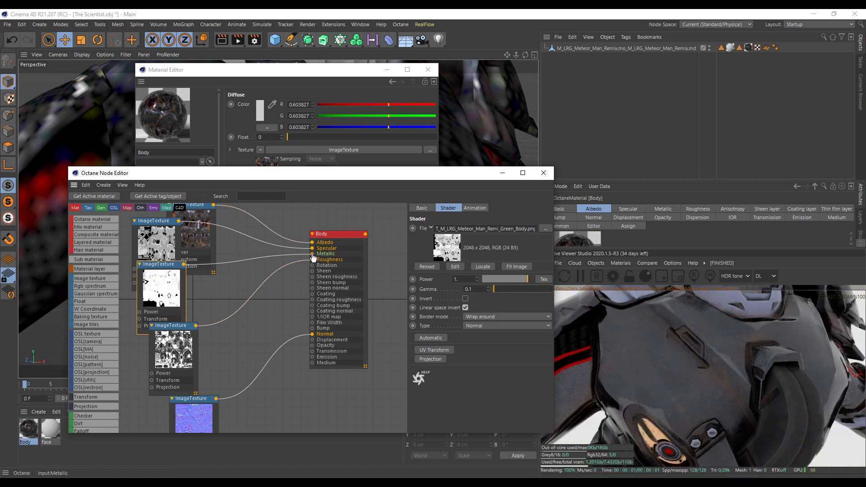
pyautogui.moveTo(313, 256); pyautogui.dragTo(286, 252)
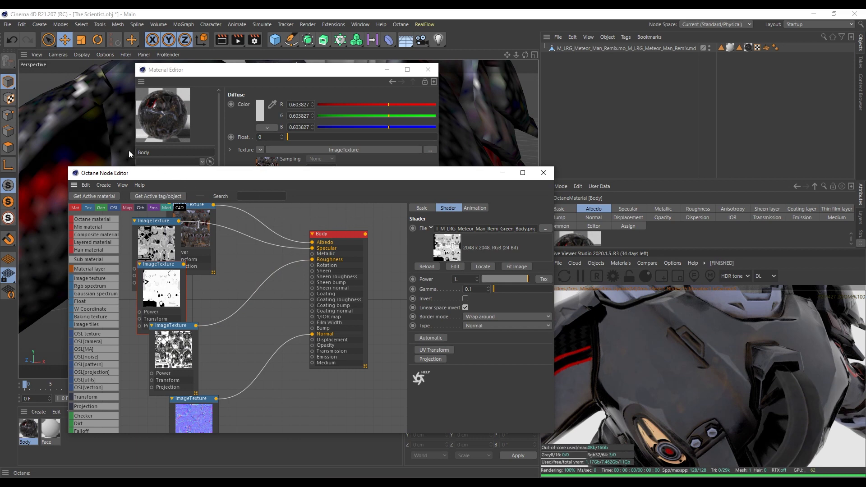
pyautogui.keyDown('alt'); pyautogui.moveTo(128, 151); pyautogui.dragTo(164, 139); pyautogui.keyUp('alt')
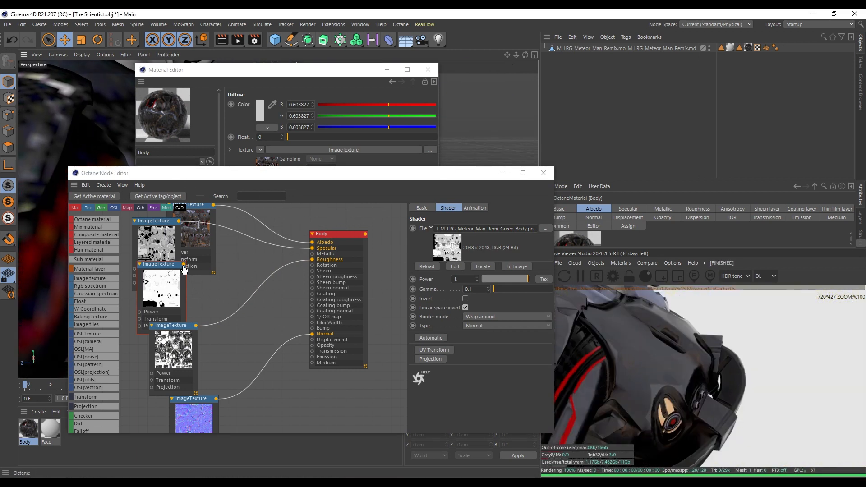
pyautogui.moveTo(183, 266); pyautogui.dragTo(312, 255)
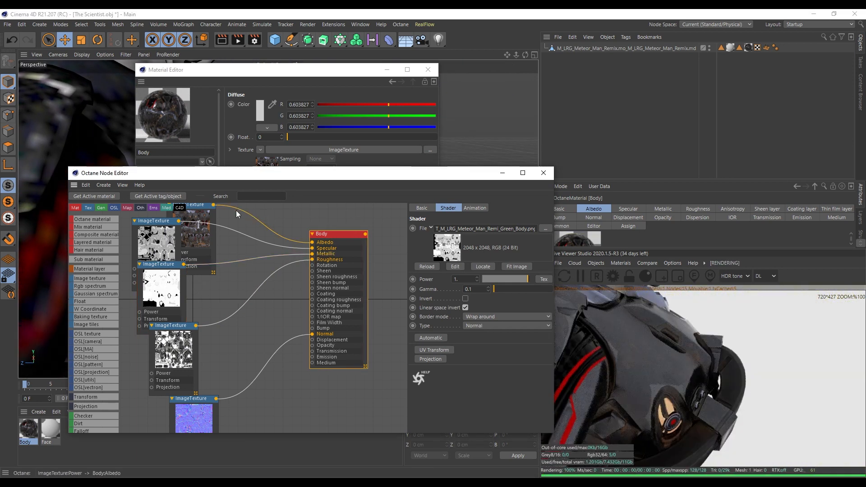
pyautogui.keyDown('alt'); pyautogui.moveTo(100, 140); pyautogui.dragTo(54, 148); pyautogui.keyUp('alt')
# - Keep the green metallic texture's gamma at 0.1 and lower the red specular body texture's gamma to about 0.85
pyautogui.moveTo(160, 295); pyautogui.dragTo(167, 292)
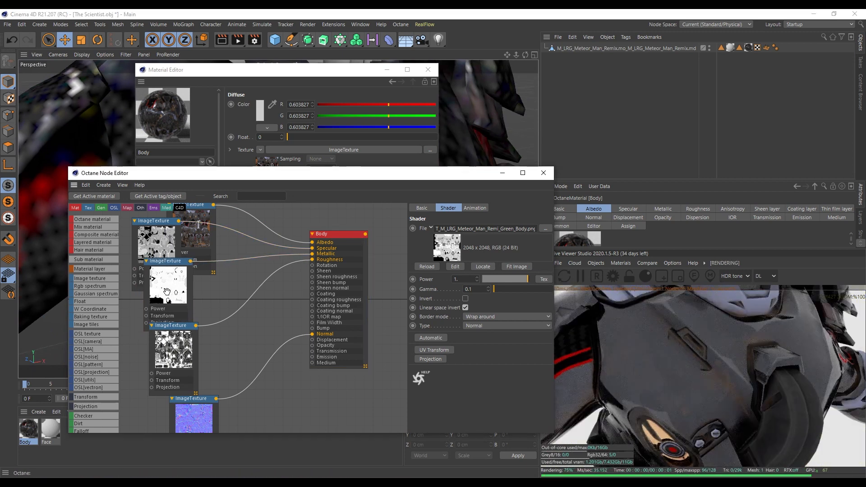
pyautogui.click(167, 292)
pyautogui.moveTo(495, 291); pyautogui.dragTo(492, 291)
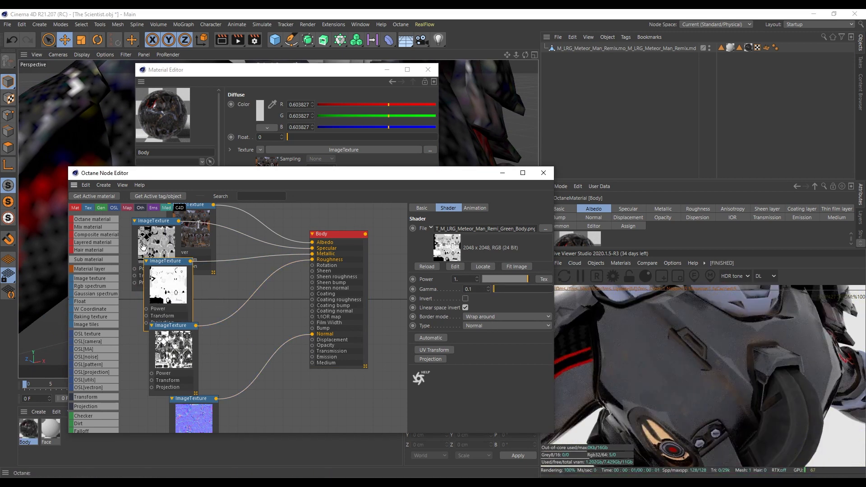
pyautogui.moveTo(143, 247); pyautogui.dragTo(152, 247)
pyautogui.click(499, 290)
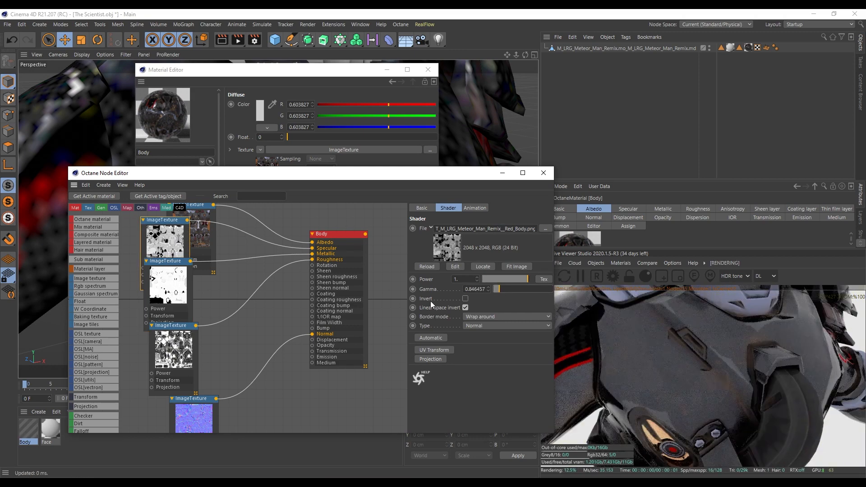
pyautogui.moveTo(207, 244); pyautogui.dragTo(205, 238)
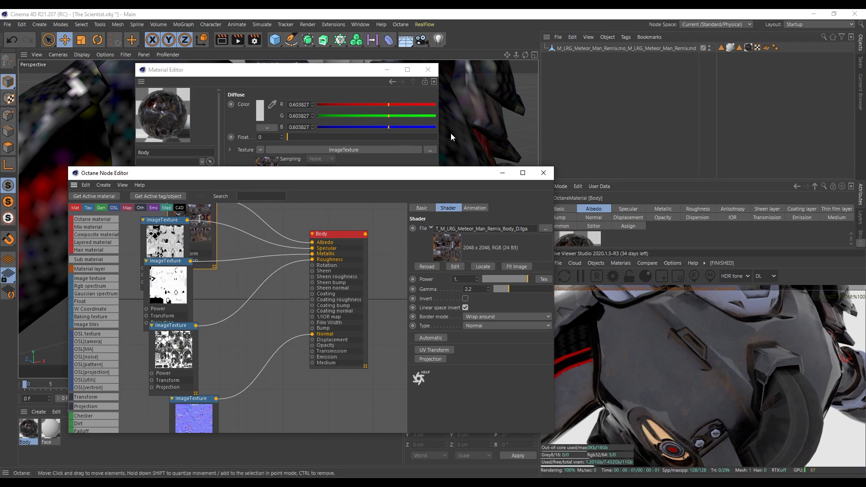
# - Add an Octane Daylight to the scene from the Live Viewer to light the whole torso
pyautogui.keyDown('alt'); pyautogui.moveTo(442, 126); pyautogui.dragTo(505, 109); pyautogui.keyUp('alt')
pyautogui.keyDown('alt'); pyautogui.moveTo(477, 139); pyautogui.dragTo(451, 135); pyautogui.keyUp('alt')
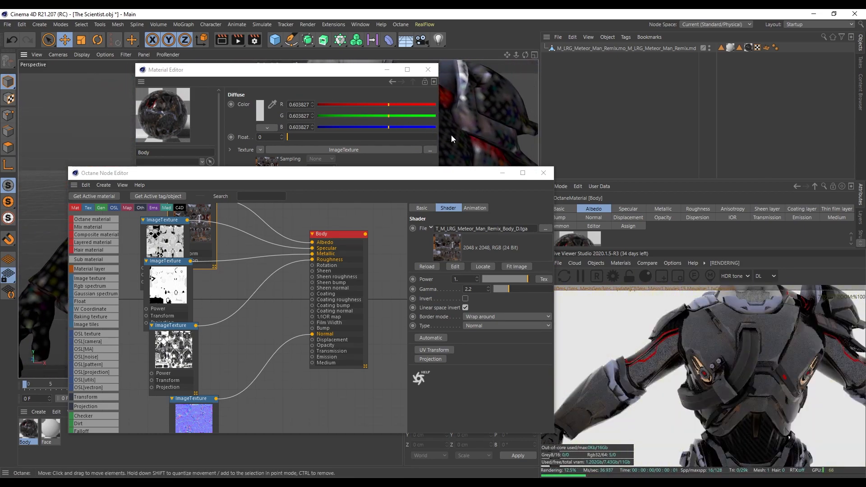
pyautogui.moveTo(500, 172); pyautogui.dragTo(468, 166)
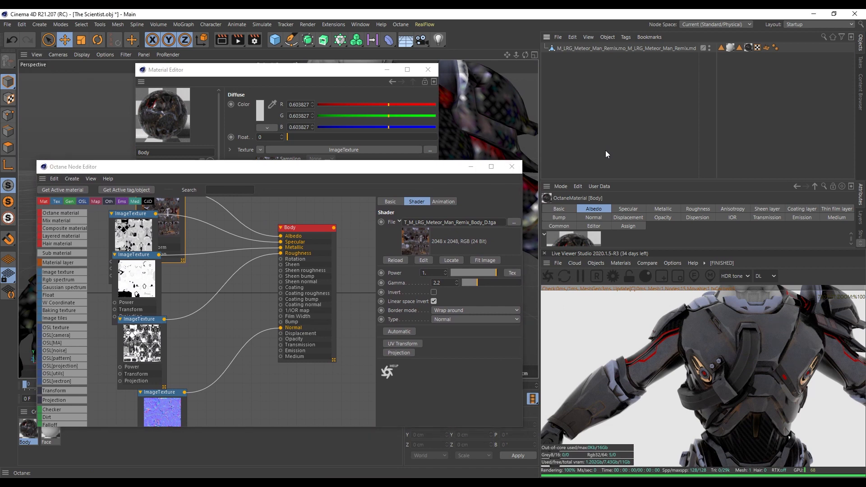
pyautogui.click(596, 264)
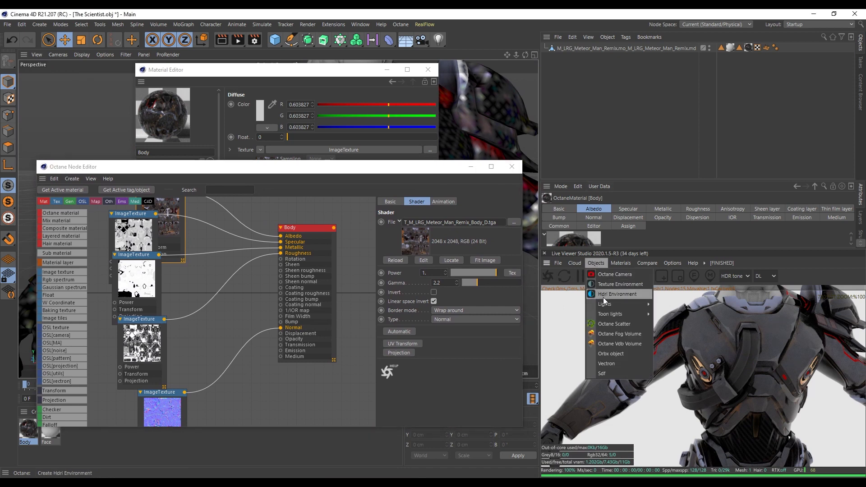
pyautogui.moveTo(605, 304)
pyautogui.click(675, 309)
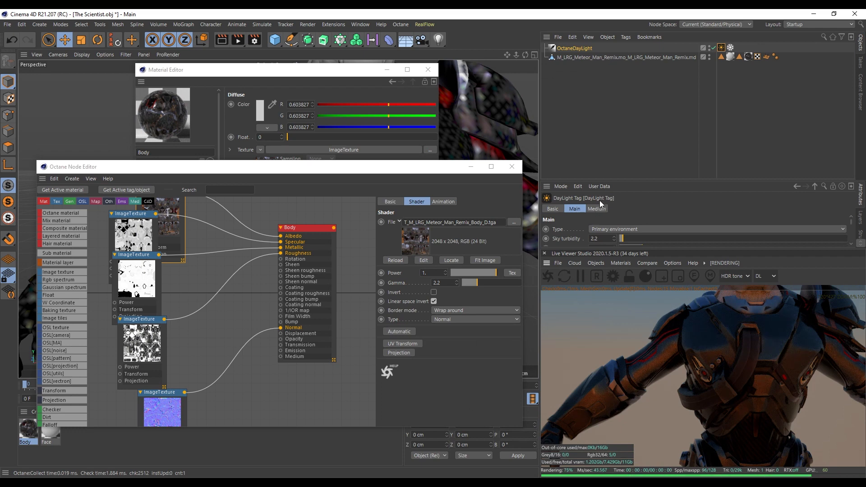
# - Rotate the OctaneDayLight to a pitch of about -11.4° to change the sun direction
pyautogui.click(575, 48)
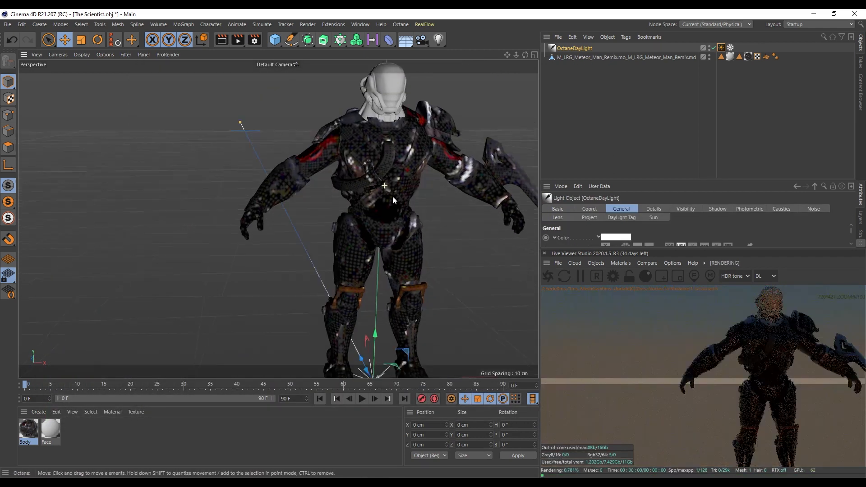
pyautogui.keyDown('alt'); pyautogui.moveTo(392, 196); pyautogui.dragTo(347, 321); pyautogui.keyUp('alt')
pyautogui.press('r')
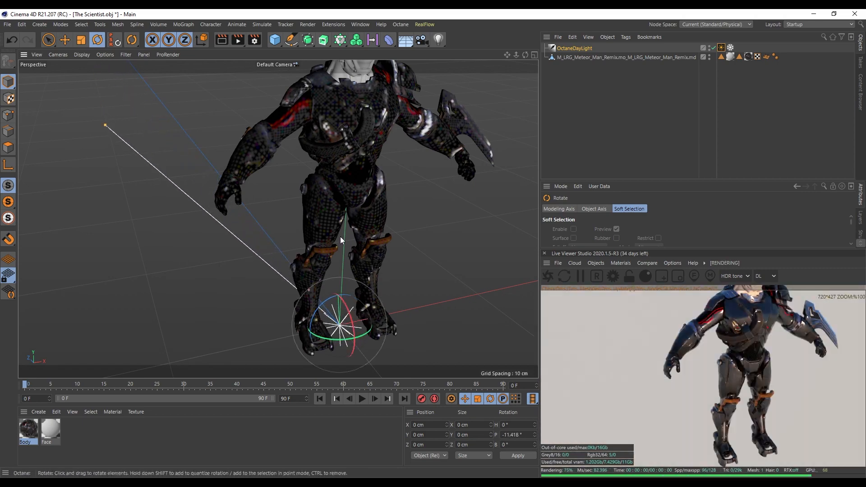
# - Examine the daylight reflections on the chest, shoulder and arm armor from several angles in the live render
pyautogui.keyDown('alt'); pyautogui.moveTo(340, 236); pyautogui.dragTo(350, 136); pyautogui.keyUp('alt')
pyautogui.keyDown('alt'); pyautogui.moveTo(349, 137); pyautogui.dragTo(344, 198, button='middle'); pyautogui.keyUp('alt')
pyautogui.keyDown('alt'); pyautogui.moveTo(344, 197); pyautogui.dragTo(337, 113, button='right'); pyautogui.keyUp('alt')
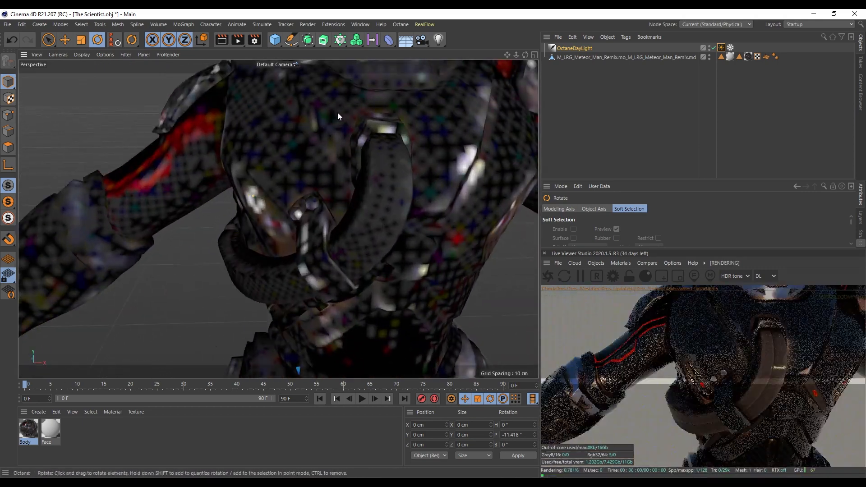
pyautogui.keyDown('alt'); pyautogui.moveTo(340, 185); pyautogui.dragTo(320, 213); pyautogui.keyUp('alt')
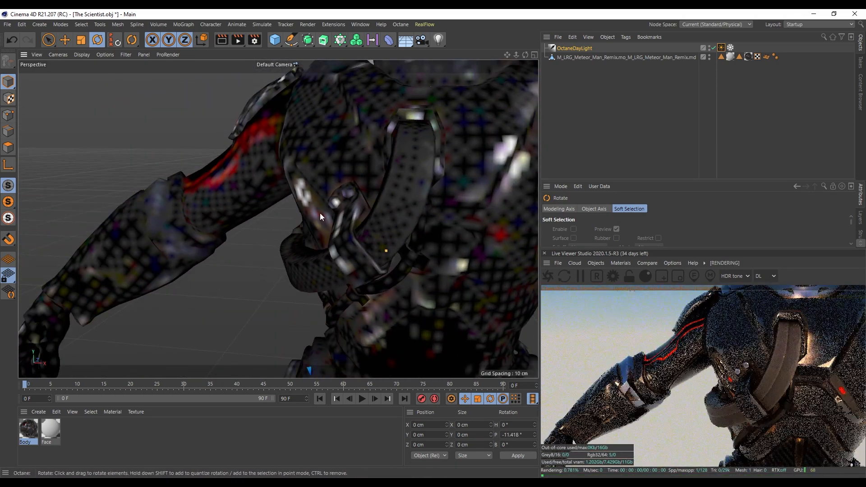
pyautogui.keyDown('alt'); pyautogui.moveTo(413, 191); pyautogui.dragTo(244, 167); pyautogui.keyUp('alt')
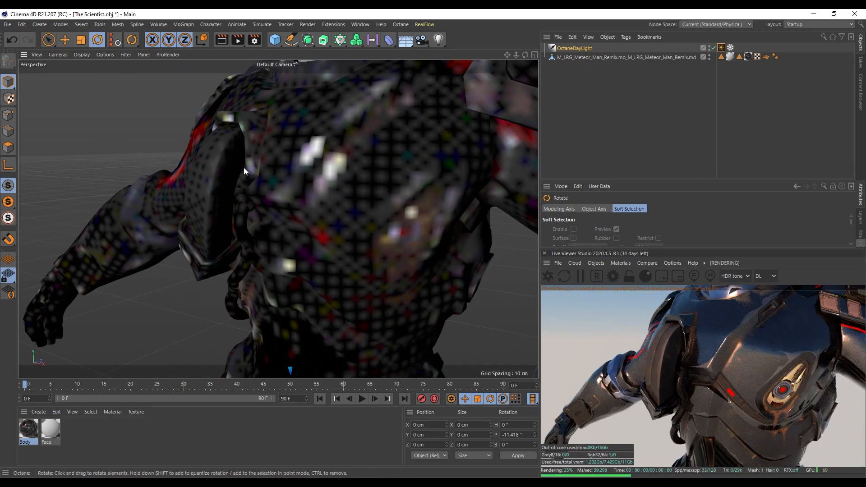
pyautogui.keyDown('alt'); pyautogui.moveTo(244, 167); pyautogui.dragTo(275, 130, button='right'); pyautogui.keyUp('alt')
pyautogui.keyDown('alt'); pyautogui.moveTo(355, 172); pyautogui.dragTo(330, 223, button='right'); pyautogui.keyUp('alt')
pyautogui.keyDown('alt'); pyautogui.moveTo(331, 223); pyautogui.dragTo(367, 228); pyautogui.keyUp('alt')
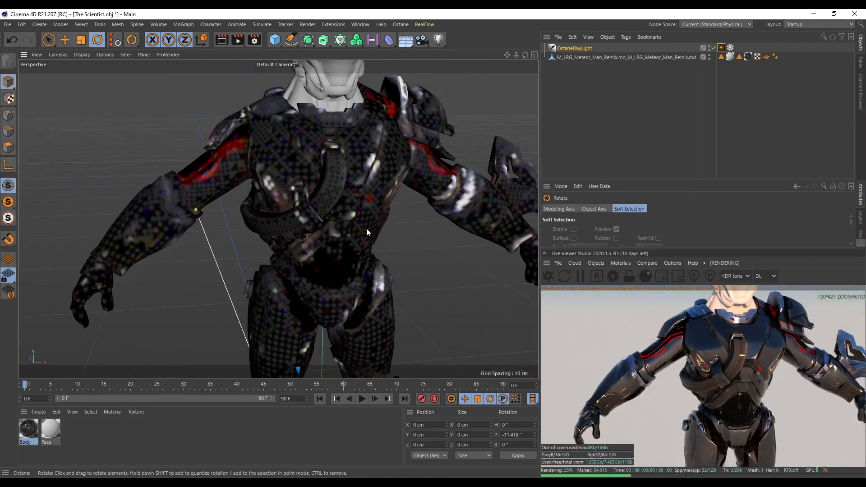
pyautogui.keyDown('alt'); pyautogui.moveTo(322, 204); pyautogui.dragTo(380, 247); pyautogui.keyUp('alt')
pyautogui.keyDown('alt'); pyautogui.moveTo(351, 206); pyautogui.dragTo(324, 181); pyautogui.keyUp('alt')
pyautogui.scroll(1, 313, 179)
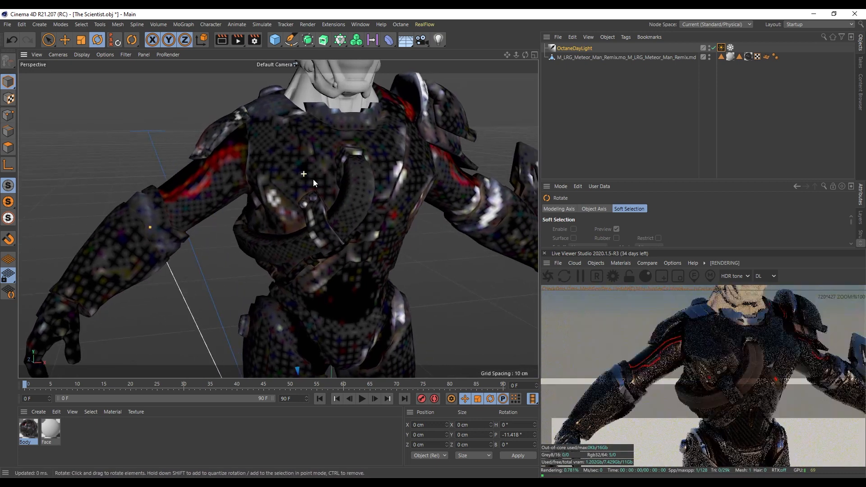
# - Reopen the Body material's node graph in the Octane Node Editor and close the Material Editor
pyautogui.doubleClick(29, 430)
pyautogui.click(154, 193)
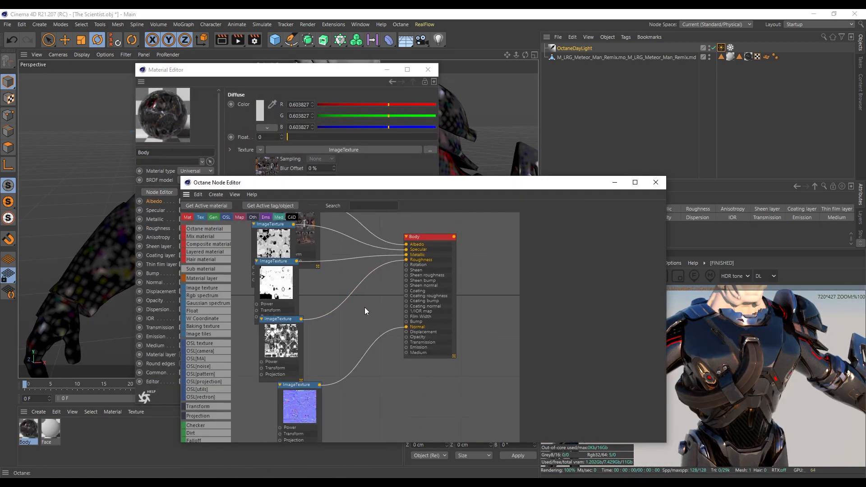
pyautogui.click(429, 70)
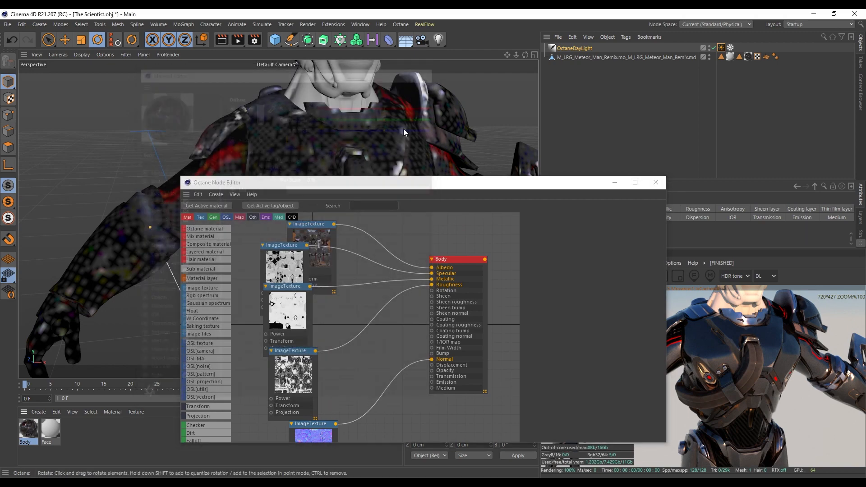
pyautogui.moveTo(356, 185); pyautogui.dragTo(325, 244)
# - Inspect the chest armor's surface up close in the live render, with the Body material's node graph kept alongside
pyautogui.keyDown('alt'); pyautogui.moveTo(311, 196); pyautogui.dragTo(311, 112, button='right'); pyautogui.keyUp('alt')
pyautogui.moveTo(331, 112)
pyautogui.keyDown('alt'); pyautogui.mouseDown()
pyautogui.moveTo(274, 190)
pyautogui.moveTo(271, 157)
pyautogui.moveTo(310, 148)
pyautogui.moveTo(310, 117)
pyautogui.moveTo(326, 123)
pyautogui.mouseUp(); pyautogui.keyUp('alt')
pyautogui.moveTo(316, 241); pyautogui.dragTo(178, 158)
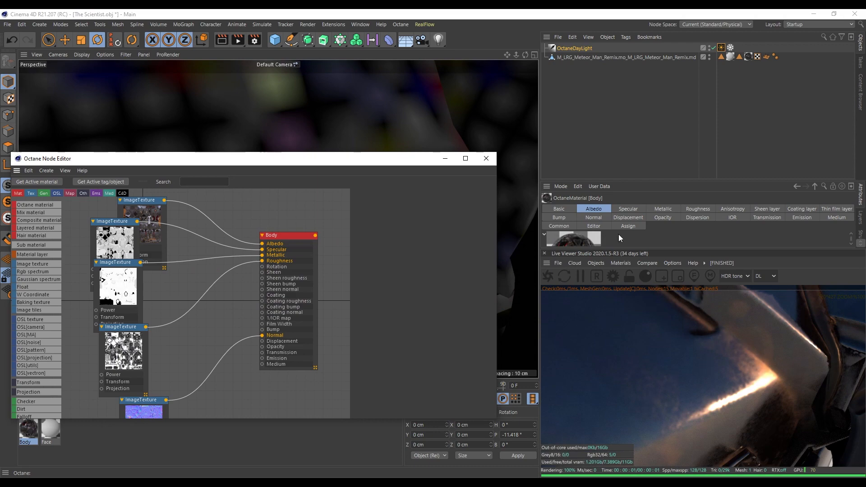
pyautogui.keyDown('alt'); pyautogui.moveTo(410, 107); pyautogui.dragTo(349, 128); pyautogui.keyUp('alt')
pyautogui.moveTo(332, 213); pyautogui.dragTo(346, 194)
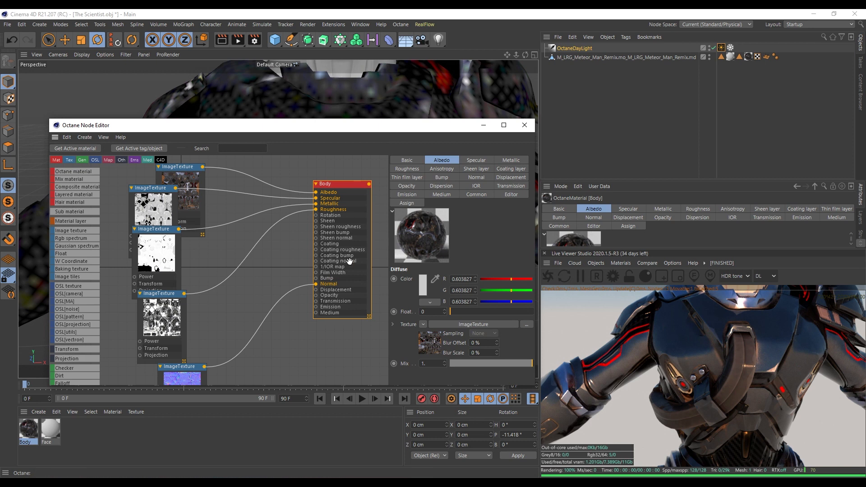
pyautogui.moveTo(241, 286); pyautogui.dragTo(232, 279, button='middle')
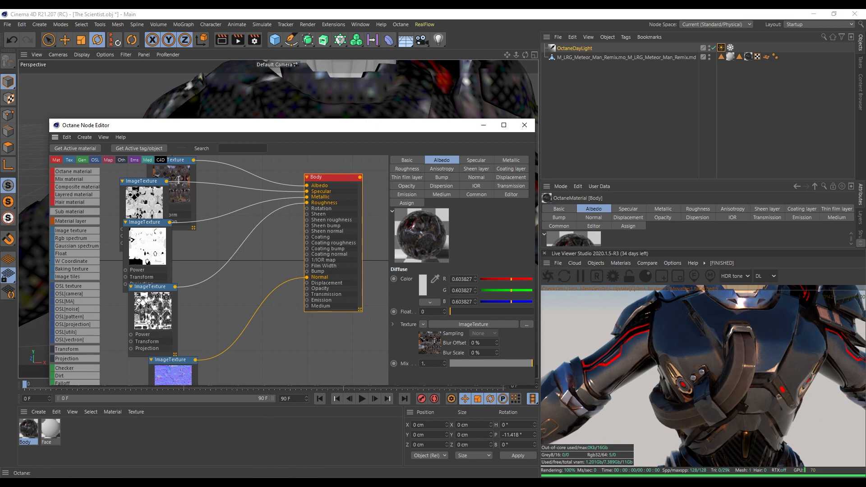
# - Switch to File Explorer and look over the 4K roughness maps in the tutorial project's Textures folder
pyautogui.hotkey('alt', 'Tab')
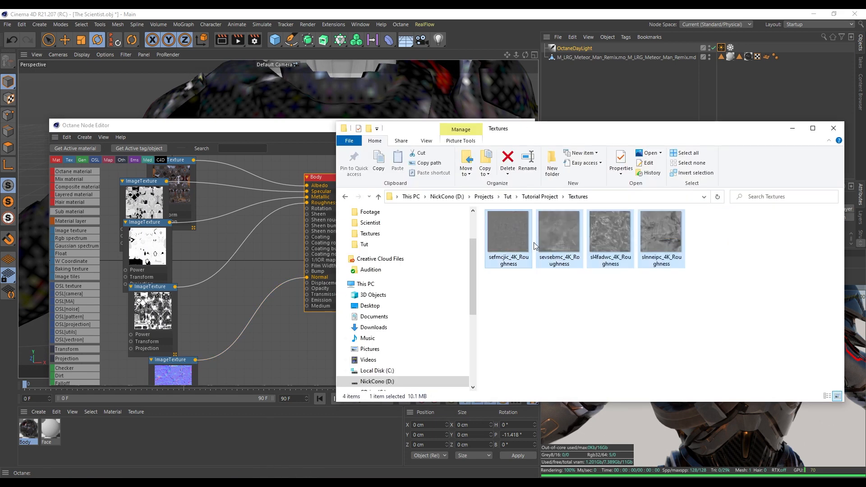
pyautogui.click(535, 245)
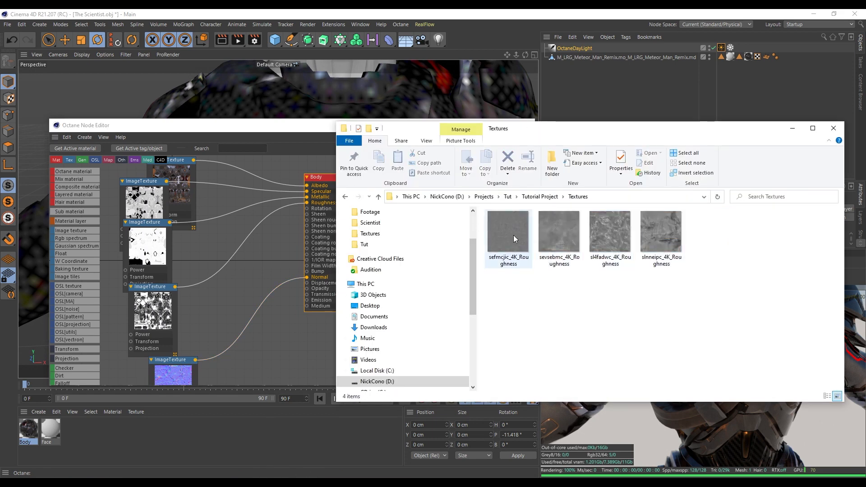
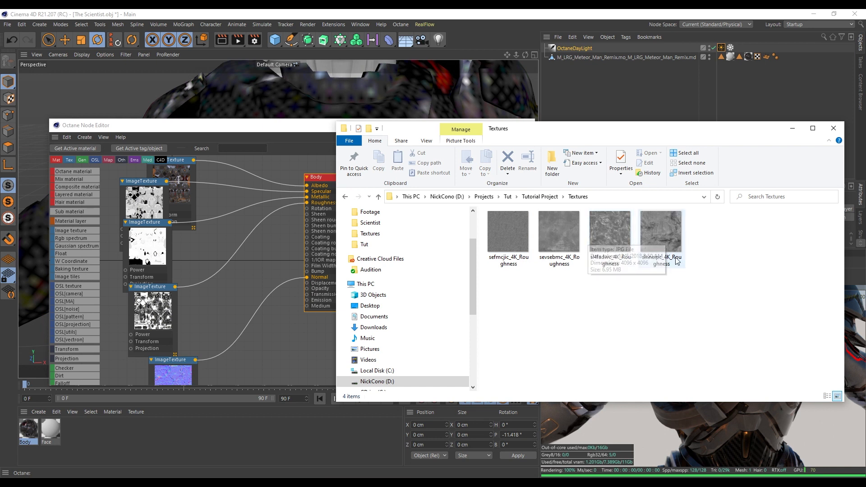
pyautogui.moveTo(664, 283); pyautogui.dragTo(487, 247)
pyautogui.click(580, 315)
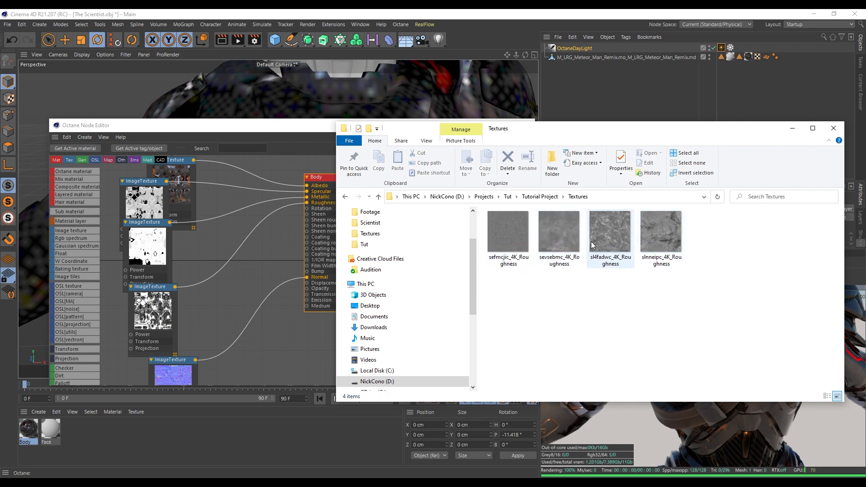
pyautogui.moveTo(680, 311); pyautogui.dragTo(482, 254)
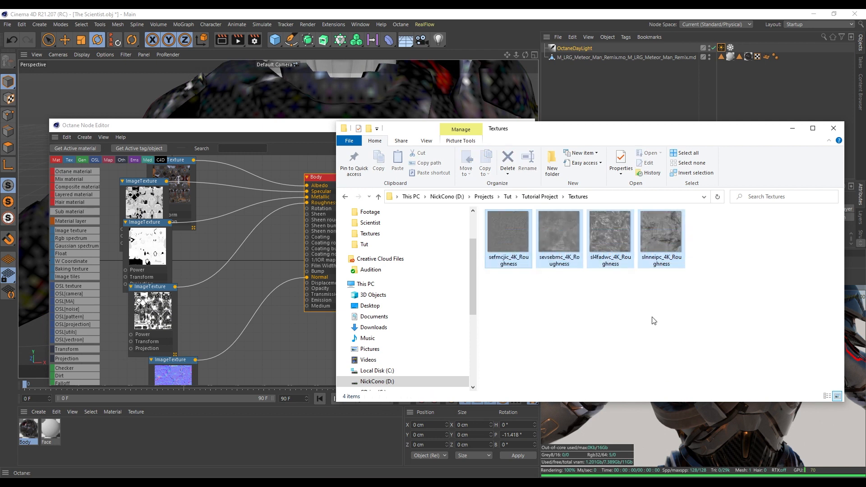
pyautogui.click(653, 319)
# - Preview the sefmcjic, sevsebmc, sl4fadwc and slnneipc 4K roughness maps one after another in Photos
pyautogui.doubleClick(500, 242)
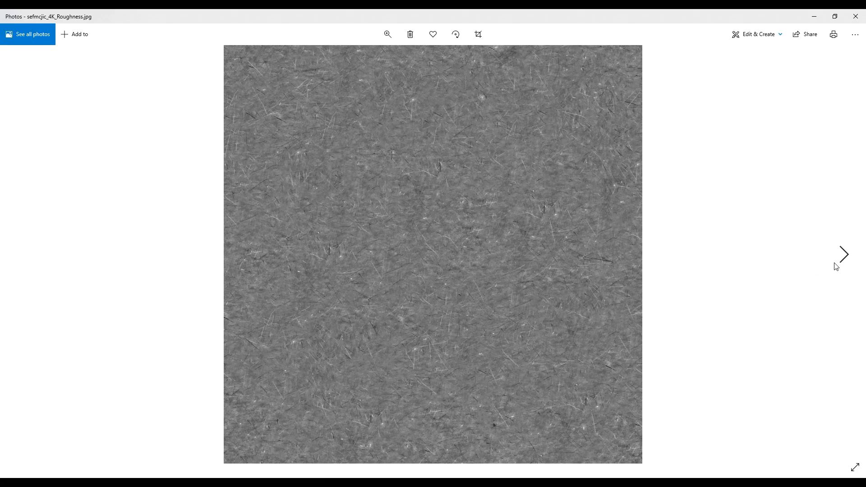
pyautogui.click(843, 264)
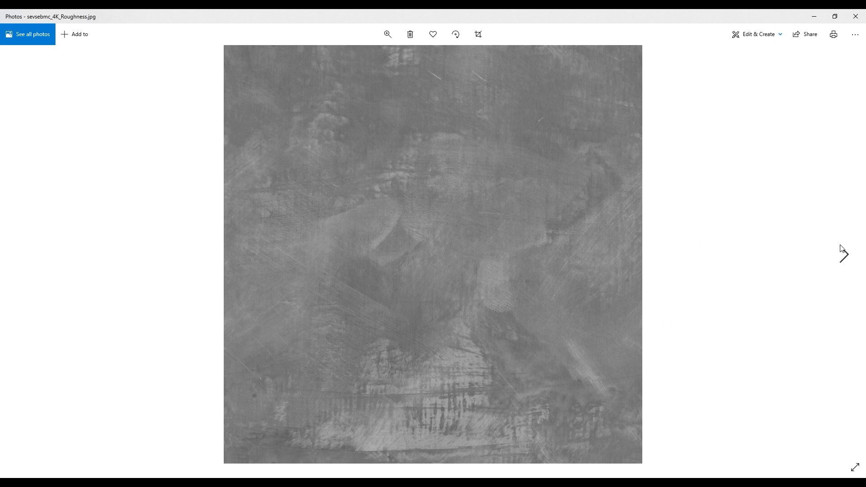
pyautogui.click(844, 253)
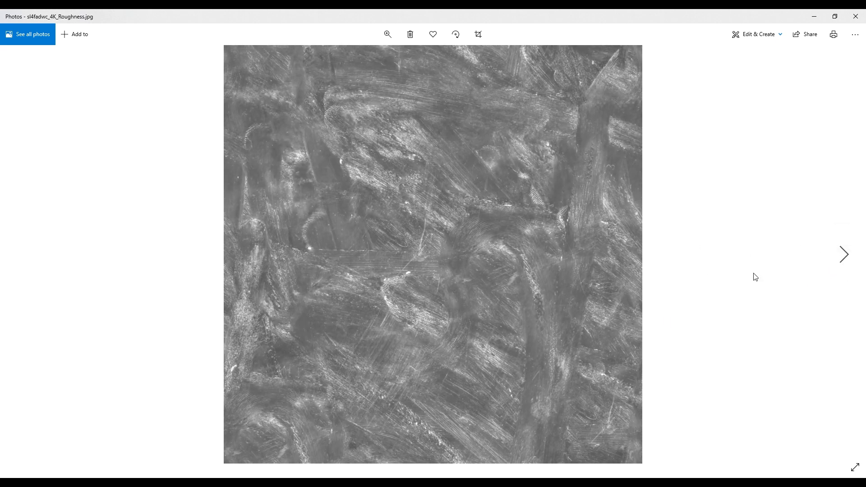
pyautogui.click(844, 248)
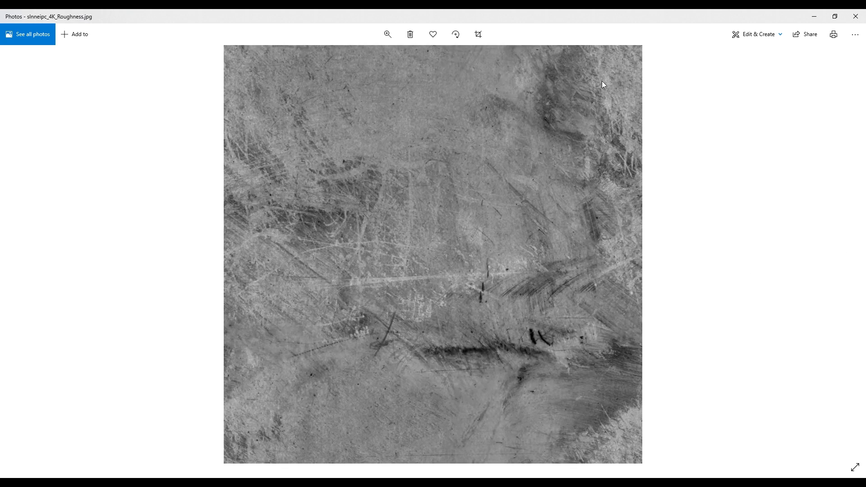
# - Arrange the Textures folder window beside the node graph and preview the sevsebmc 4K roughness map again in Photos
pyautogui.click(856, 16)
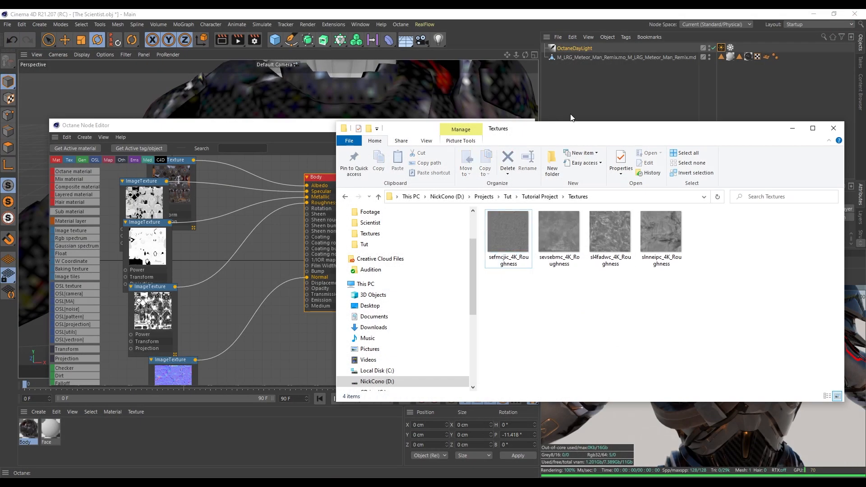
pyautogui.moveTo(537, 137)
pyautogui.mouseDown()
pyautogui.moveTo(552, 134)
pyautogui.moveTo(545, 136)
pyautogui.mouseUp()
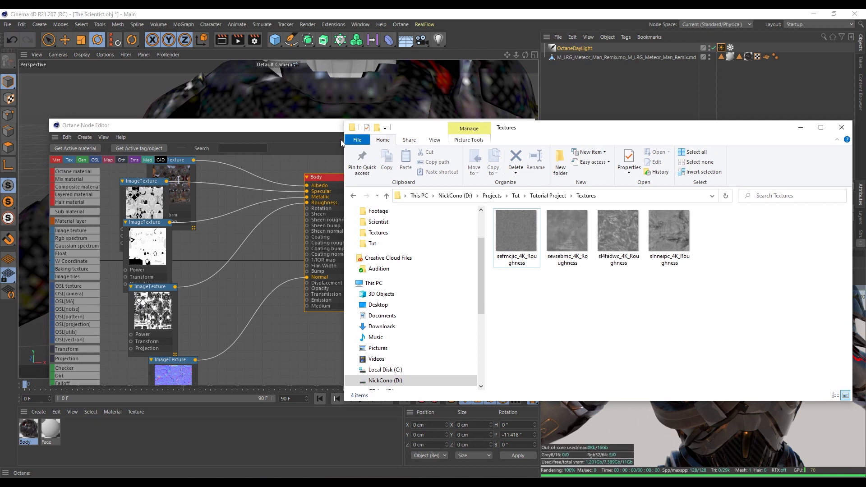
pyautogui.moveTo(343, 140); pyautogui.dragTo(401, 143)
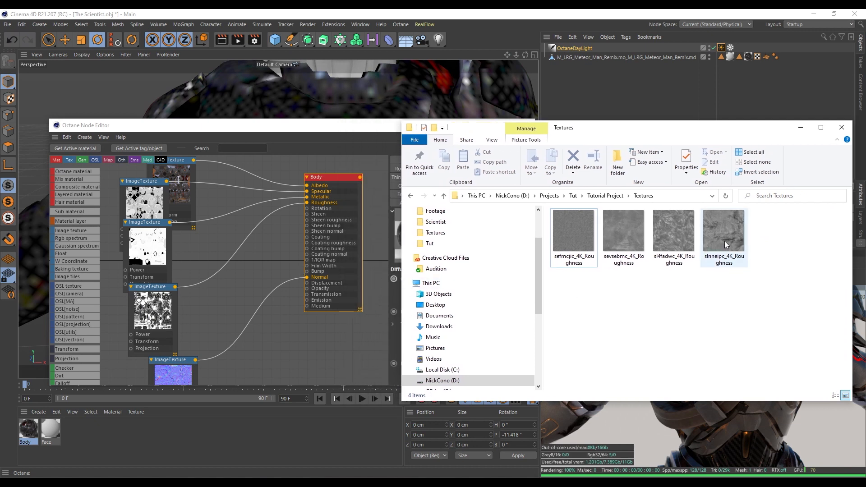
pyautogui.click(627, 239)
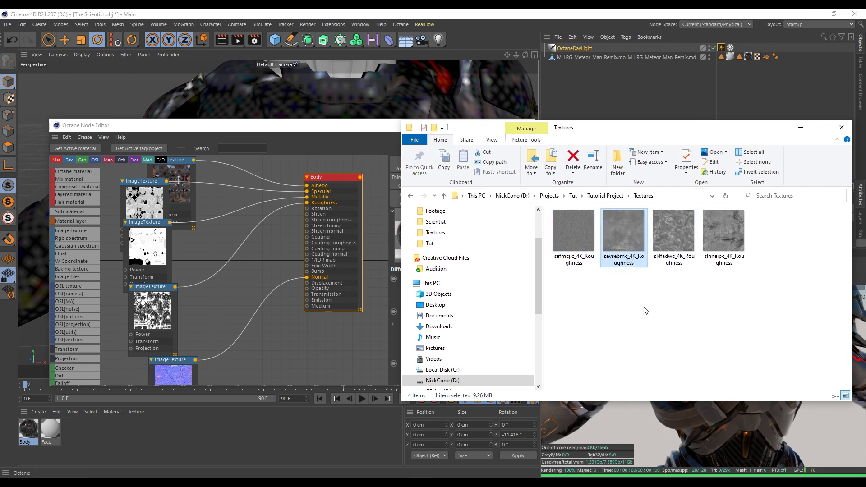
pyautogui.doubleClick(618, 247)
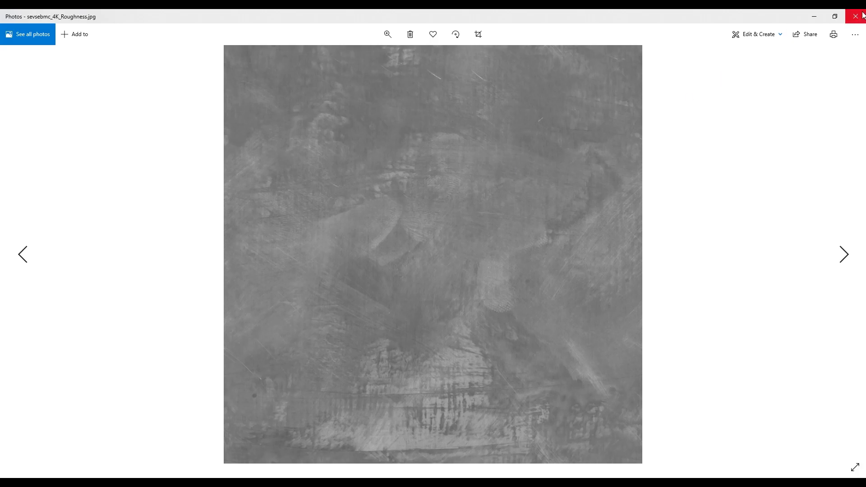
pyautogui.click(856, 13)
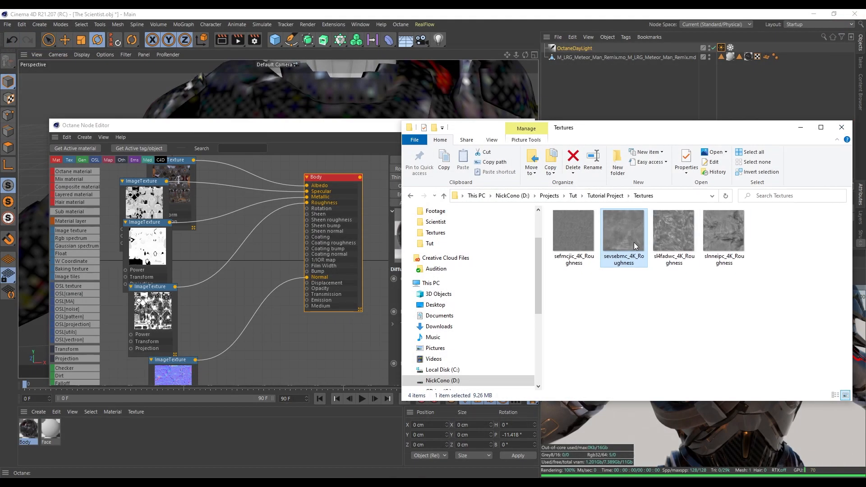
# - Bring the sevsebmc 4K roughness map into the Body node graph as an image texture and connect it to Roughness
pyautogui.moveTo(635, 231); pyautogui.dragTo(217, 263)
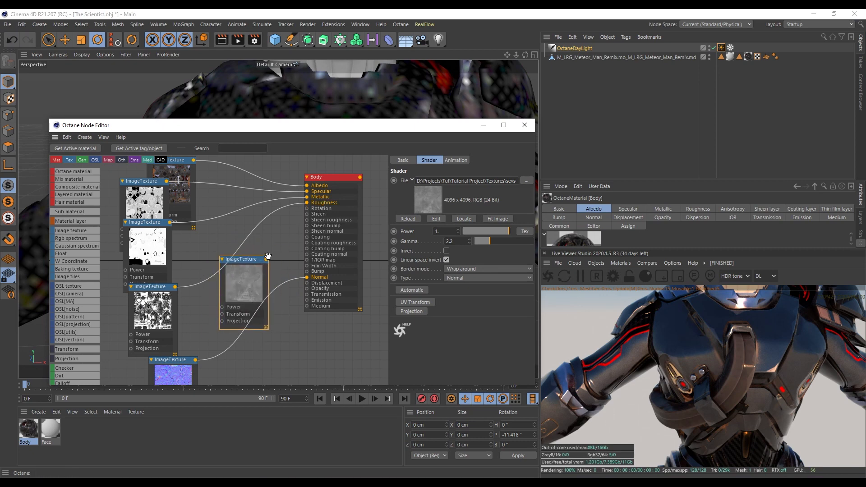
pyautogui.moveTo(308, 206); pyautogui.dragTo(307, 204)
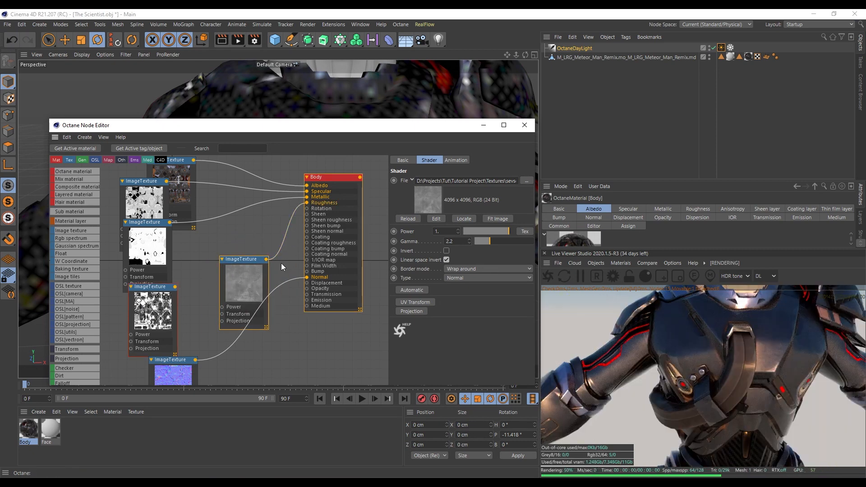
pyautogui.moveTo(251, 277); pyautogui.dragTo(235, 255)
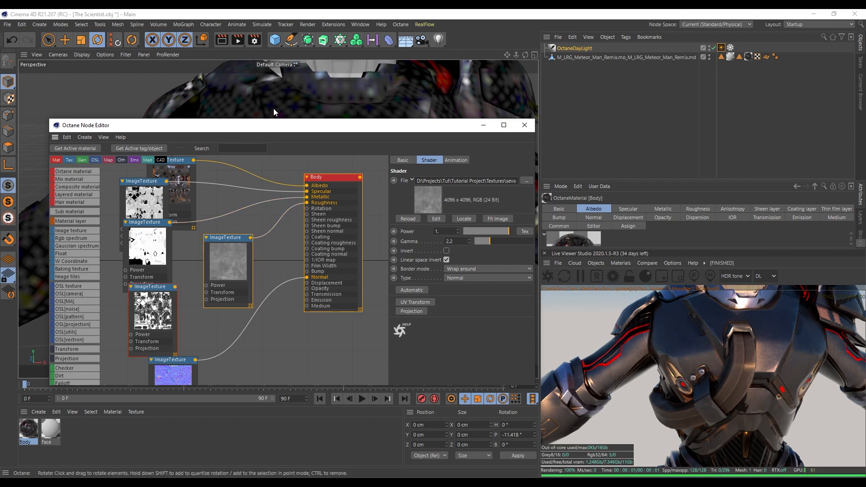
# - Inspect the chest armor's surface up close in the live render with the sevsebmc map driving roughness
pyautogui.keyDown('alt'); pyautogui.moveTo(273, 108); pyautogui.dragTo(330, 203); pyautogui.keyUp('alt')
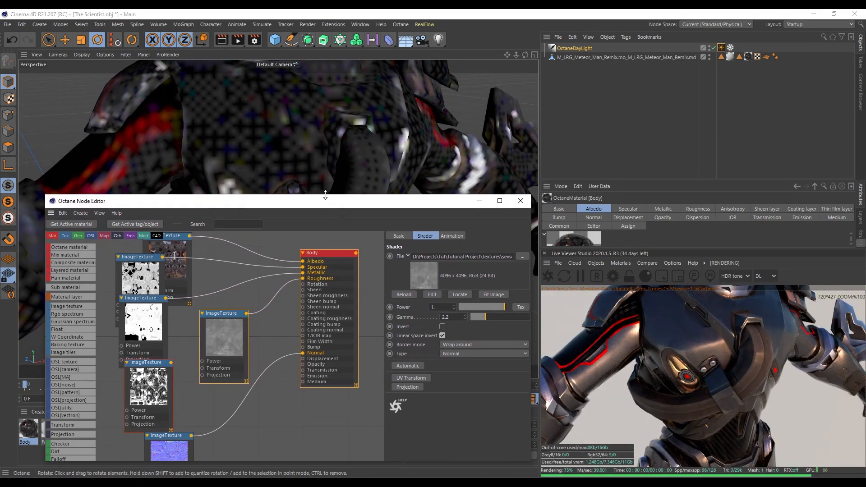
pyautogui.keyDown('alt'); pyautogui.moveTo(298, 162); pyautogui.dragTo(299, 97); pyautogui.keyUp('alt')
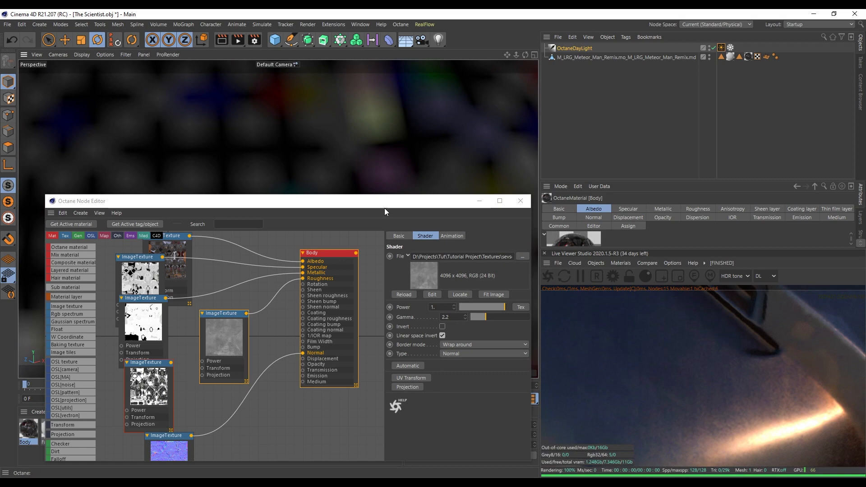
pyautogui.scroll(-5, 324, 128)
pyautogui.scroll(3, 366, 151)
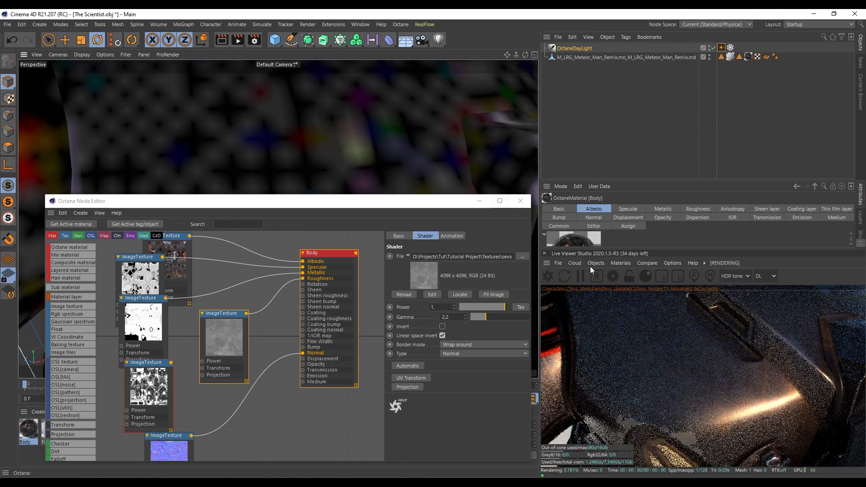
pyautogui.scroll(2, 329, 142)
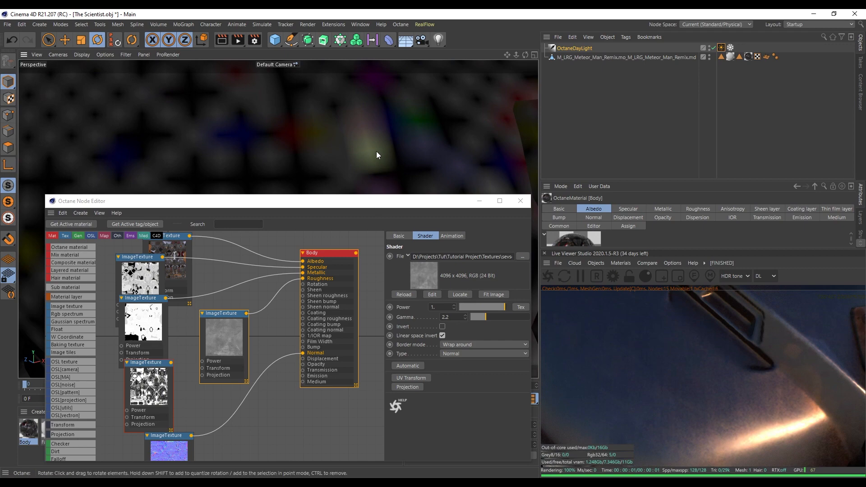
pyautogui.scroll(-5, 380, 127)
pyautogui.keyDown('alt'); pyautogui.moveTo(380, 127); pyautogui.dragTo(322, 147); pyautogui.keyUp('alt')
# - Spread out the Body node graph, moving the normal map texture down and the original roughness texture away from the other maps
pyautogui.moveTo(255, 396); pyautogui.dragTo(286, 380, button='middle')
pyautogui.scroll(-2, 262, 336)
pyautogui.moveTo(224, 411); pyautogui.dragTo(249, 431)
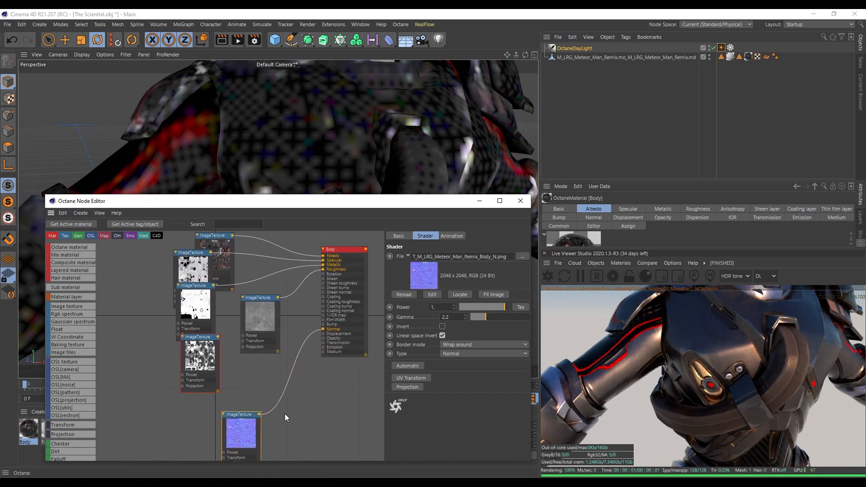
pyautogui.moveTo(238, 381); pyautogui.dragTo(249, 358, button='middle')
pyautogui.moveTo(210, 318); pyautogui.dragTo(157, 307)
pyautogui.moveTo(271, 279); pyautogui.dragTo(257, 288)
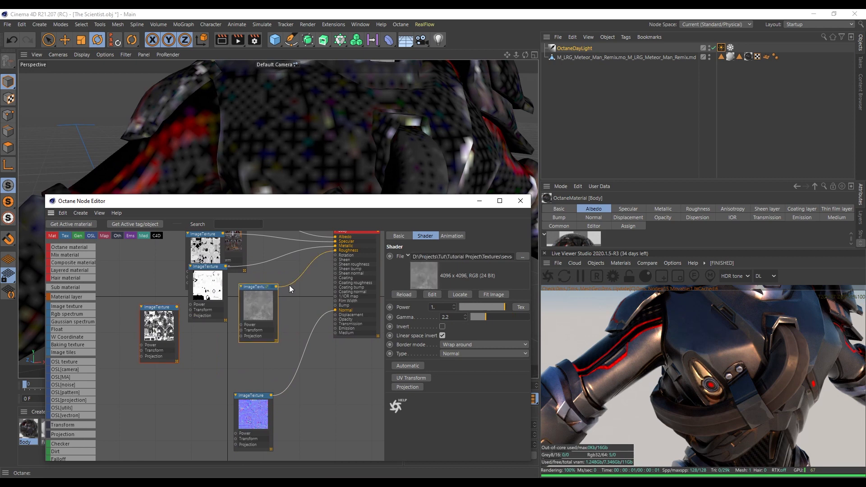
# - Disconnect the sevsebmc texture from the Body material's Roughness and place it directly beneath the original roughness texture
pyautogui.moveTo(337, 254); pyautogui.dragTo(300, 284)
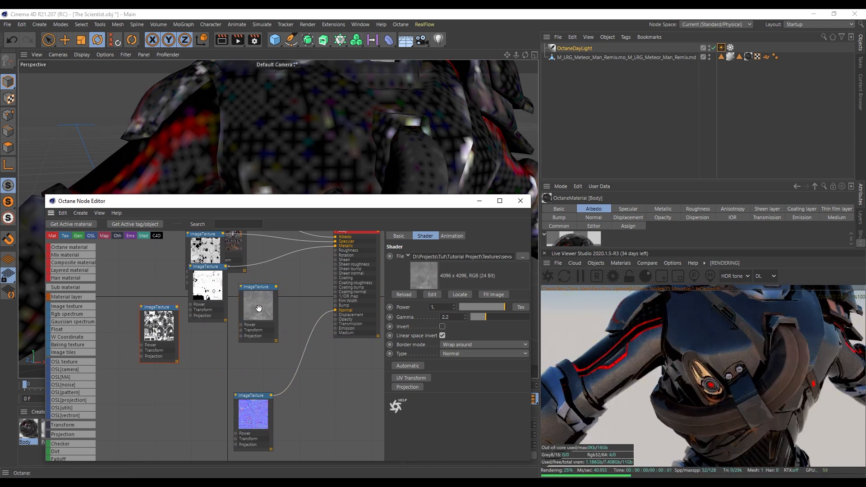
pyautogui.moveTo(262, 307); pyautogui.dragTo(160, 385)
pyautogui.moveTo(157, 339); pyautogui.dragTo(156, 337)
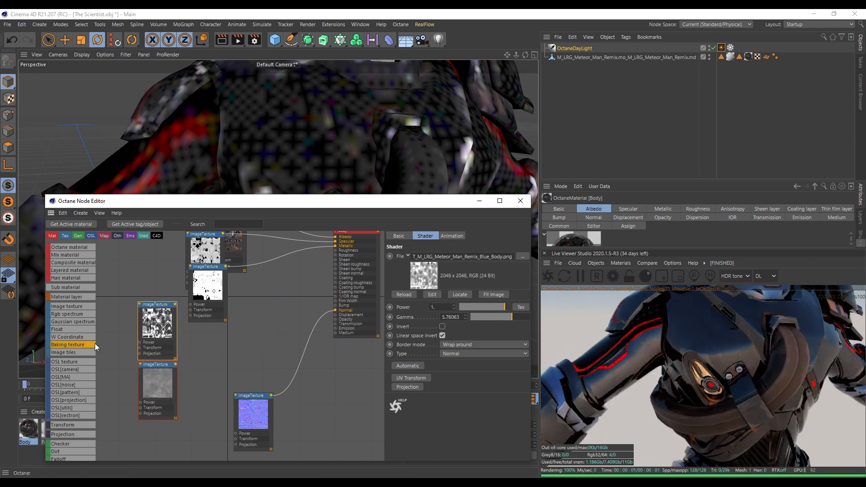
# - Add a Multiply node combining the original roughness texture with the sevsebmc texture, and connect it to the Body material's Roughness
pyautogui.scroll(-7, 66, 352)
pyautogui.scroll(-5, 71, 364)
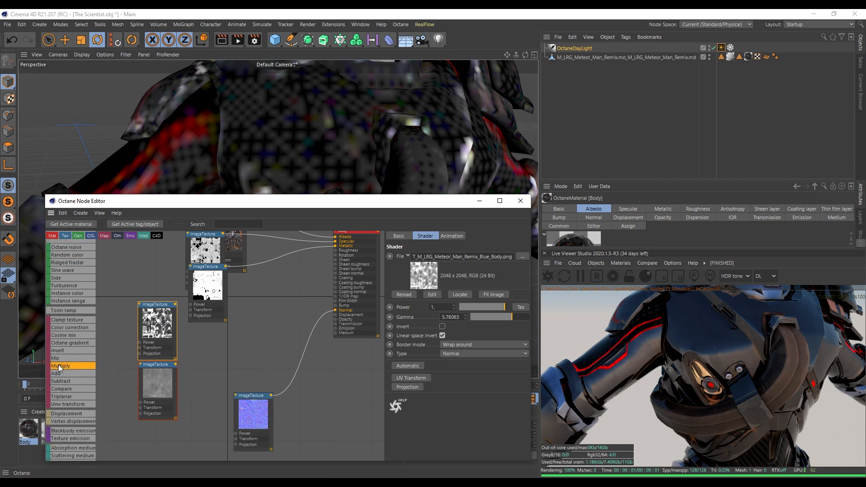
pyautogui.moveTo(207, 356); pyautogui.dragTo(190, 334)
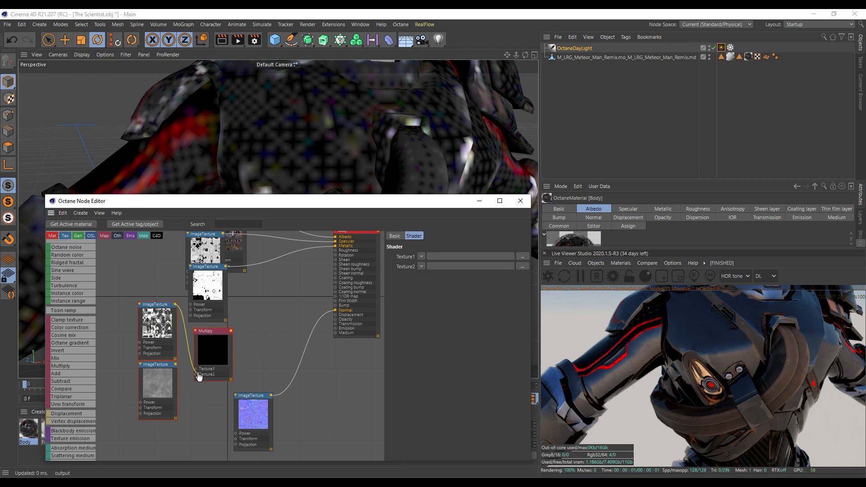
pyautogui.moveTo(196, 374); pyautogui.dragTo(158, 389)
pyautogui.keyDown('shift'); pyautogui.moveTo(215, 358); pyautogui.dragTo(219, 355); pyautogui.keyUp('shift')
pyautogui.click(218, 355)
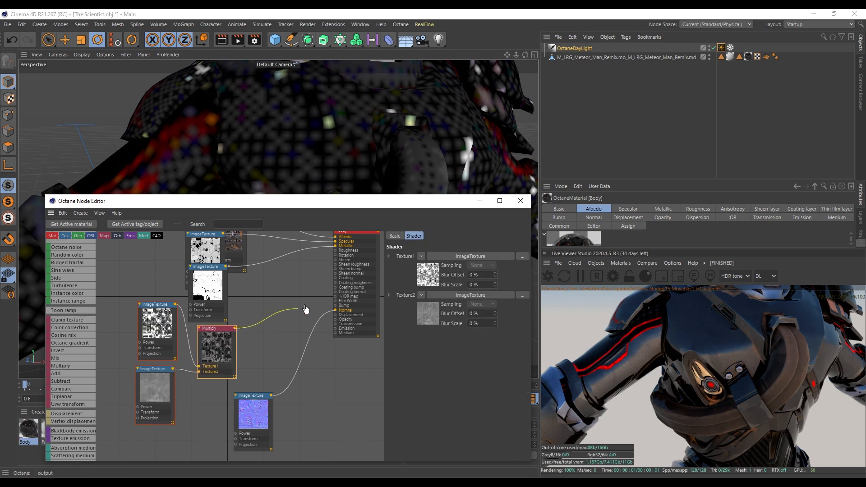
pyautogui.moveTo(335, 254); pyautogui.dragTo(335, 250)
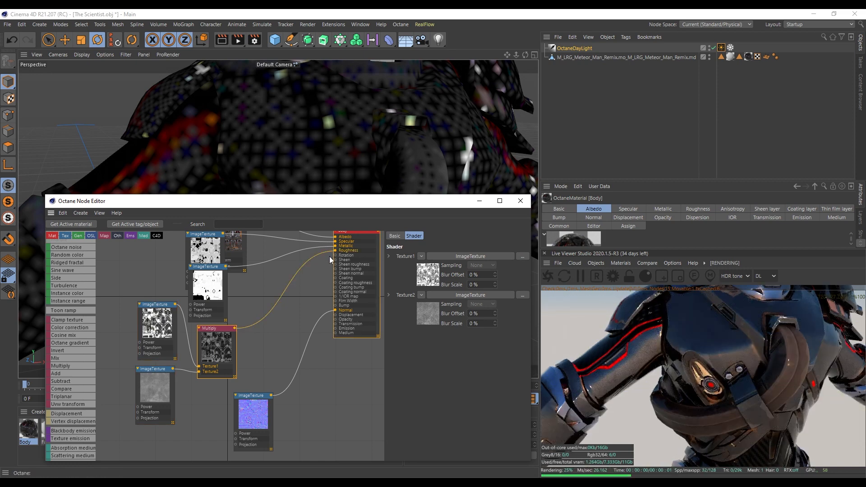
pyautogui.moveTo(219, 356); pyautogui.dragTo(219, 355)
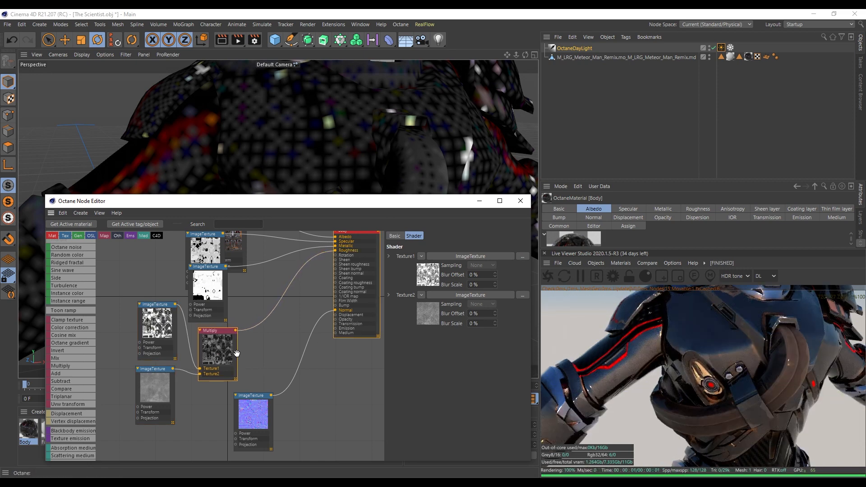
# - Try a gamma of about 1.59 on the original roughness texture while watching the chest armor up close
pyautogui.scroll(8, 314, 143)
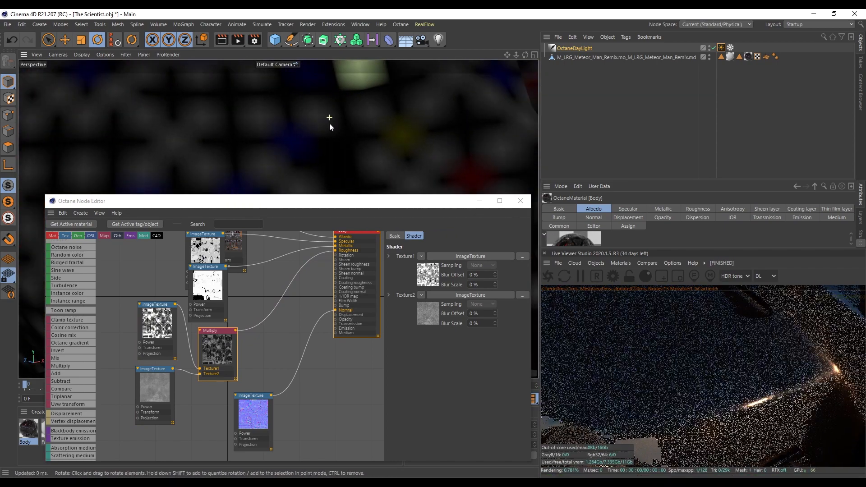
pyautogui.scroll(2, 330, 124)
pyautogui.moveTo(214, 349); pyautogui.dragTo(221, 347)
pyautogui.click(167, 334)
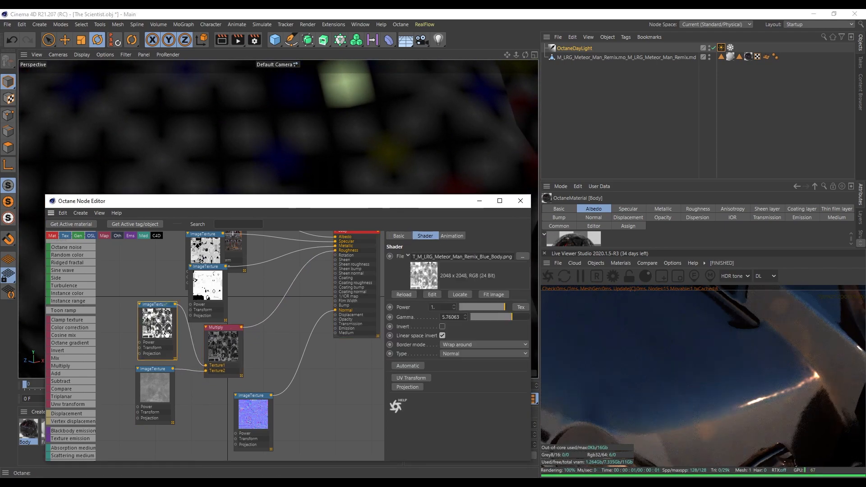
pyautogui.click(162, 384)
pyautogui.click(169, 322)
pyautogui.moveTo(493, 317); pyautogui.dragTo(470, 318)
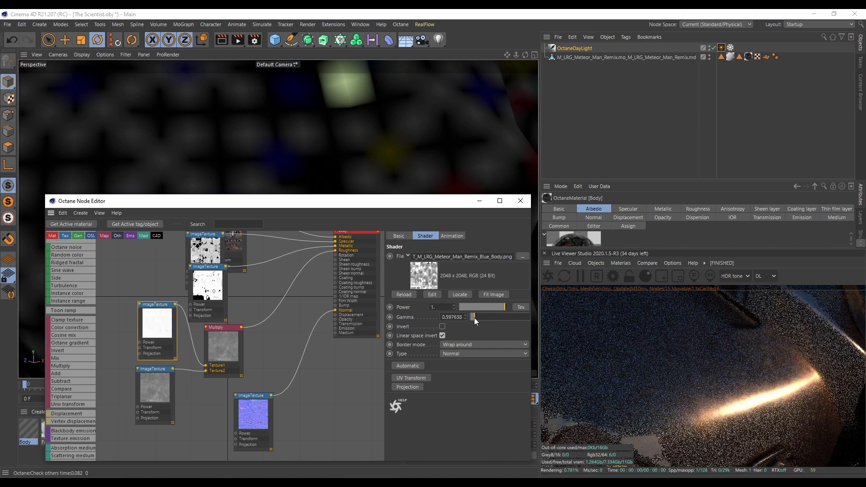
pyautogui.moveTo(475, 318); pyautogui.dragTo(481, 321)
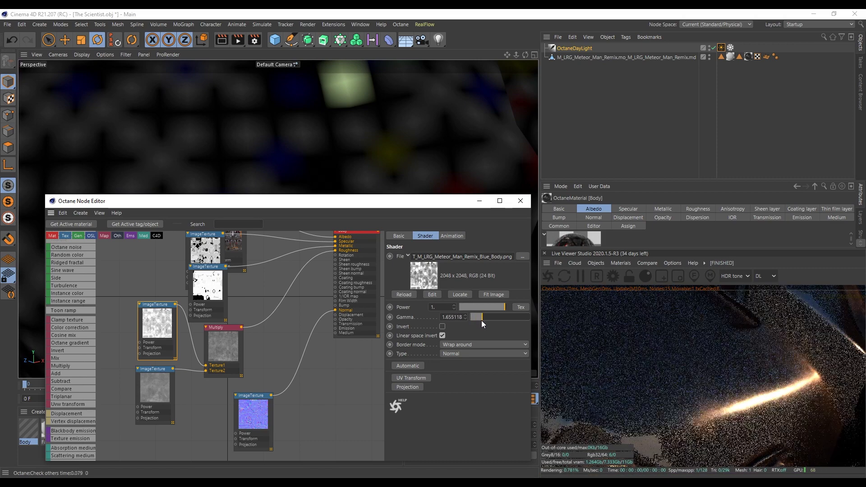
# - Set the original roughness texture's gamma to about 2.96
pyautogui.click(166, 390)
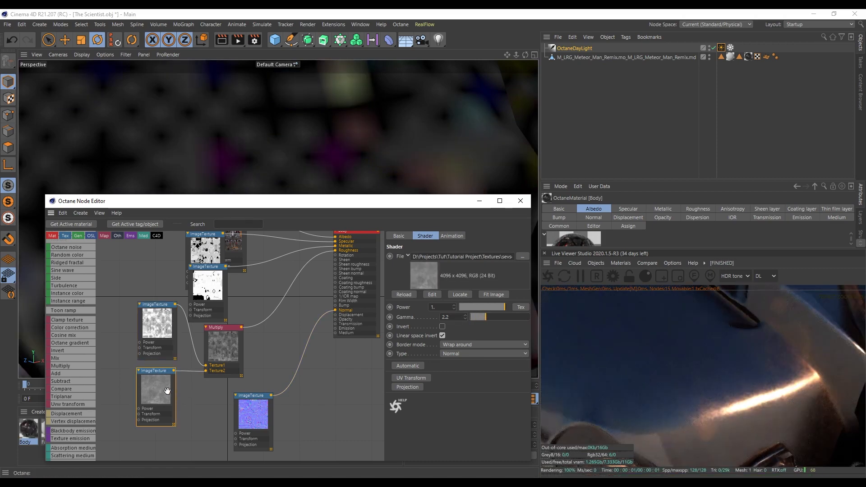
pyautogui.click(162, 337)
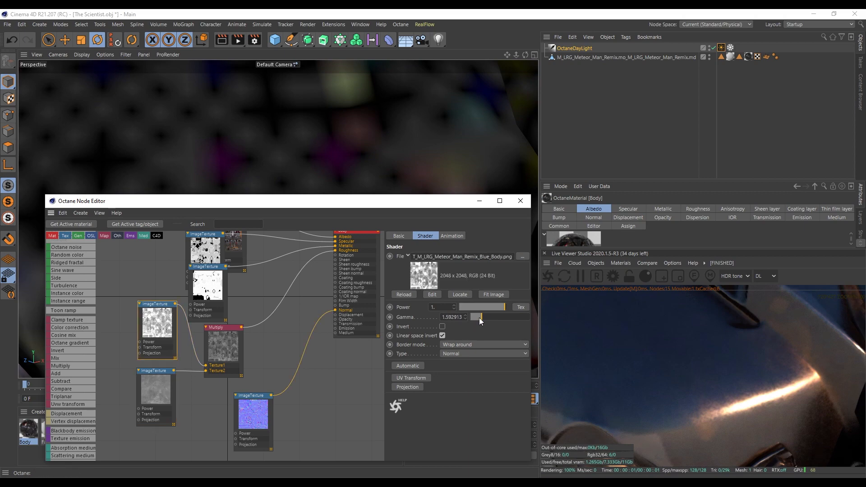
pyautogui.moveTo(479, 318); pyautogui.dragTo(491, 318)
pyautogui.moveTo(170, 324); pyautogui.dragTo(162, 323)
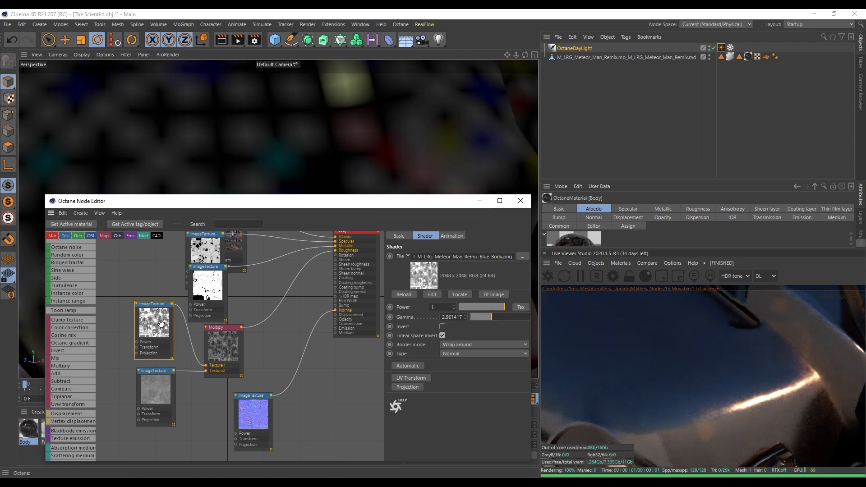
# - Set the sevsebmc texture's gamma to about 1.16 and check the chest armor from a wider view
pyautogui.moveTo(166, 395); pyautogui.dragTo(160, 397)
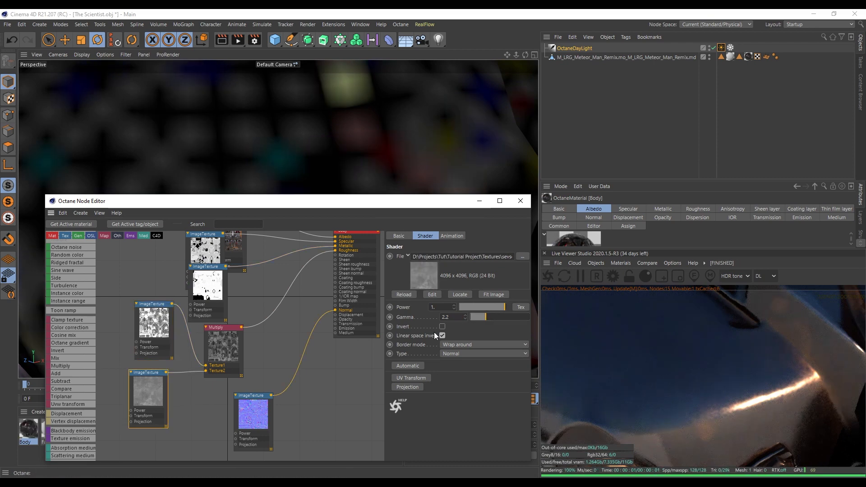
pyautogui.click(480, 317)
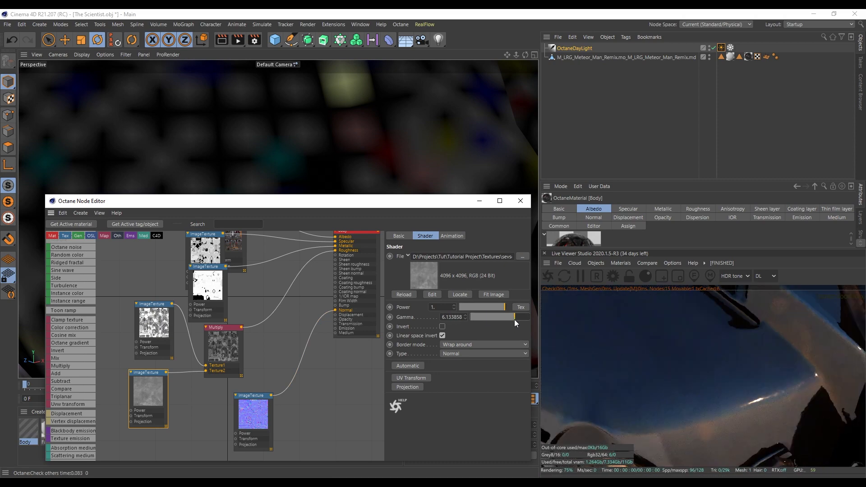
pyautogui.click(472, 321)
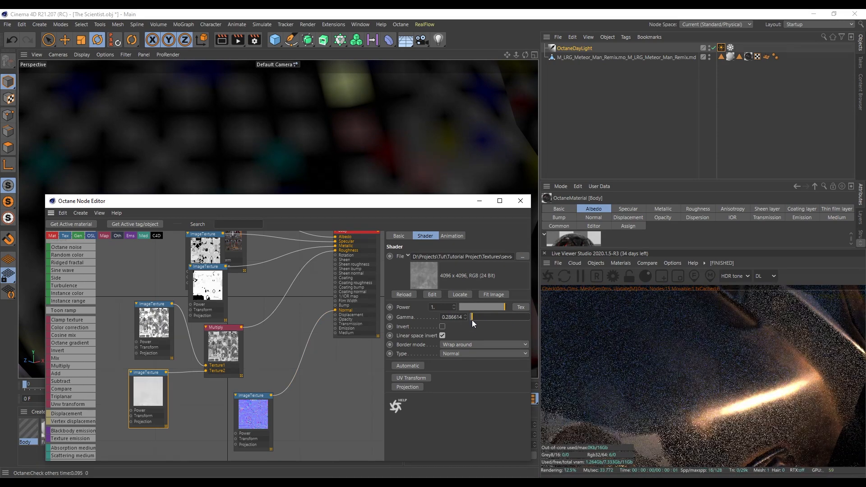
pyautogui.click(478, 320)
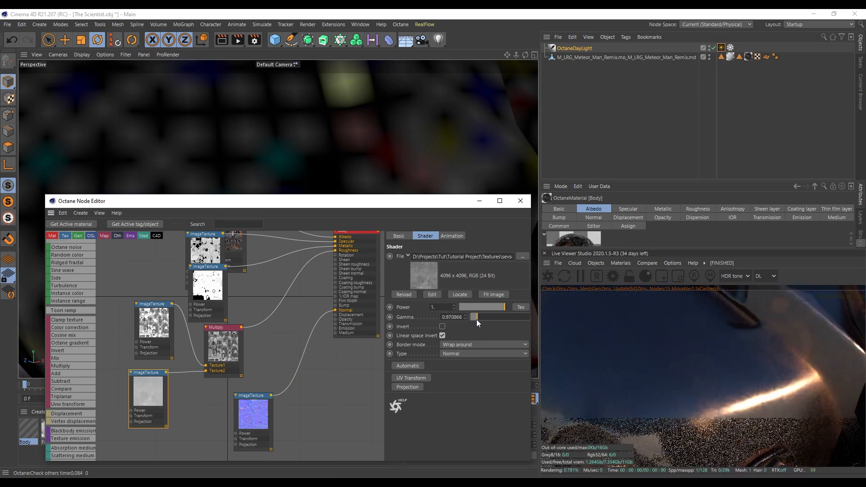
pyautogui.click(479, 317)
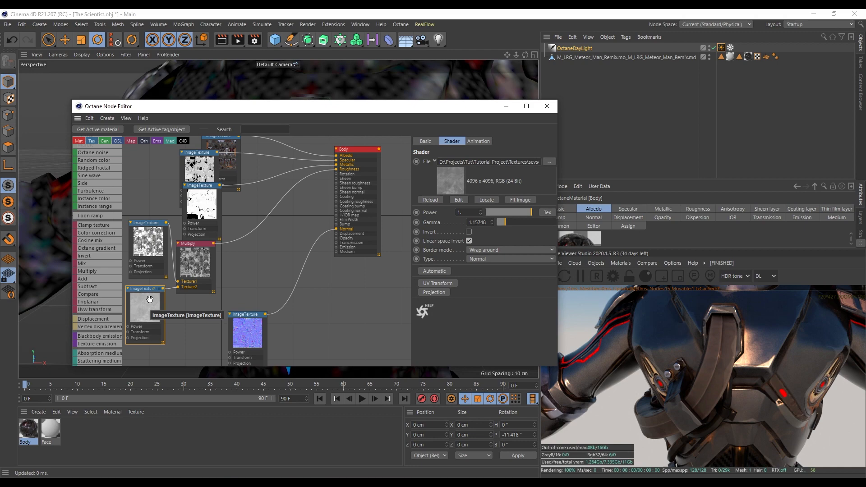
pyautogui.moveTo(237, 75)
pyautogui.keyDown('alt'); pyautogui.mouseDown()
pyautogui.moveTo(231, 91)
pyautogui.moveTo(234, 74)
pyautogui.mouseUp(); pyautogui.keyUp('alt')
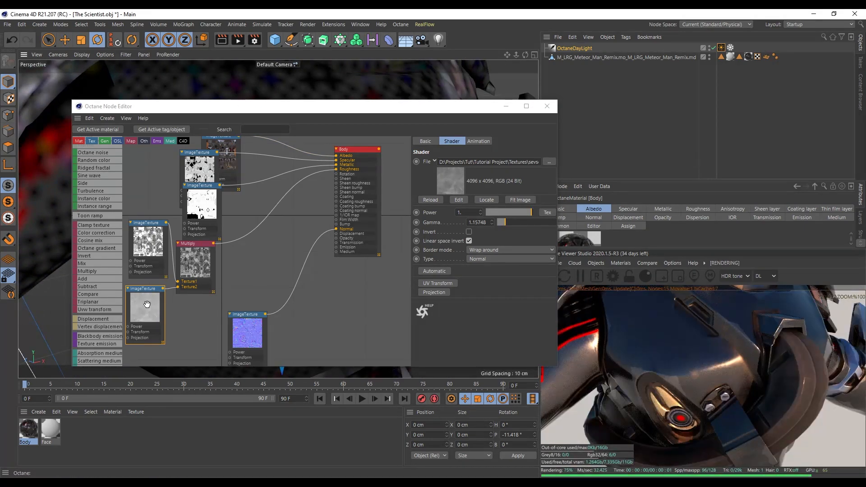
# - Solo the sevsebmc texture node and examine how its detail maps onto the chest armor
pyautogui.rightClick(147, 306)
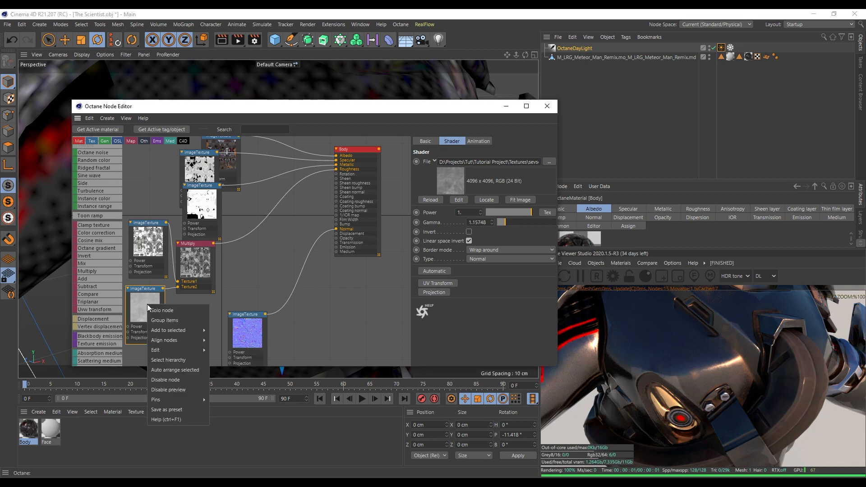
pyautogui.click(161, 311)
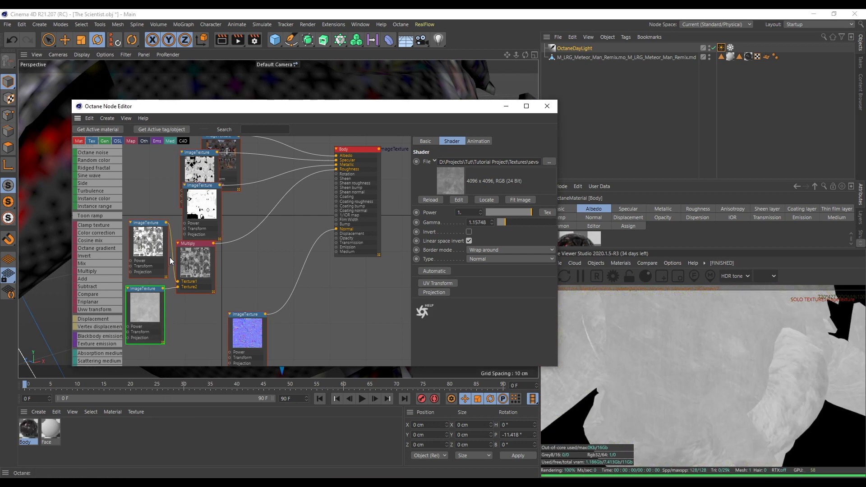
pyautogui.keyDown('alt'); pyautogui.moveTo(296, 80); pyautogui.dragTo(275, 78); pyautogui.keyUp('alt')
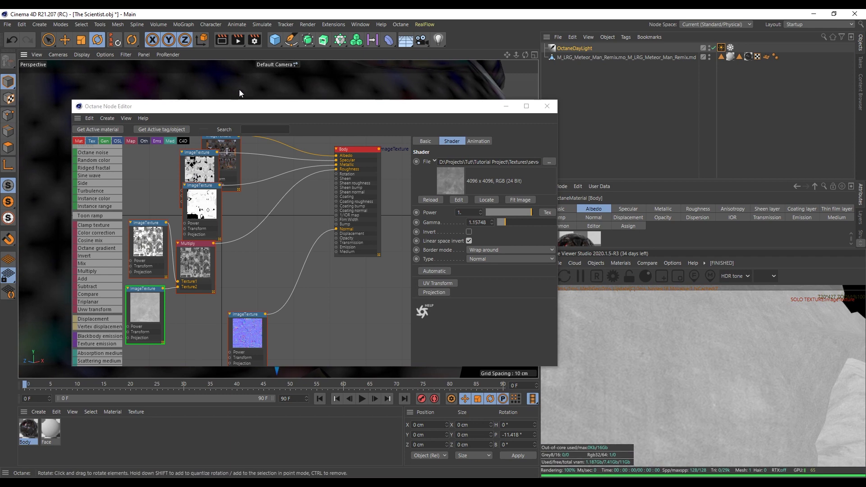
pyautogui.keyDown('alt'); pyautogui.moveTo(239, 89); pyautogui.dragTo(378, 90); pyautogui.keyUp('alt')
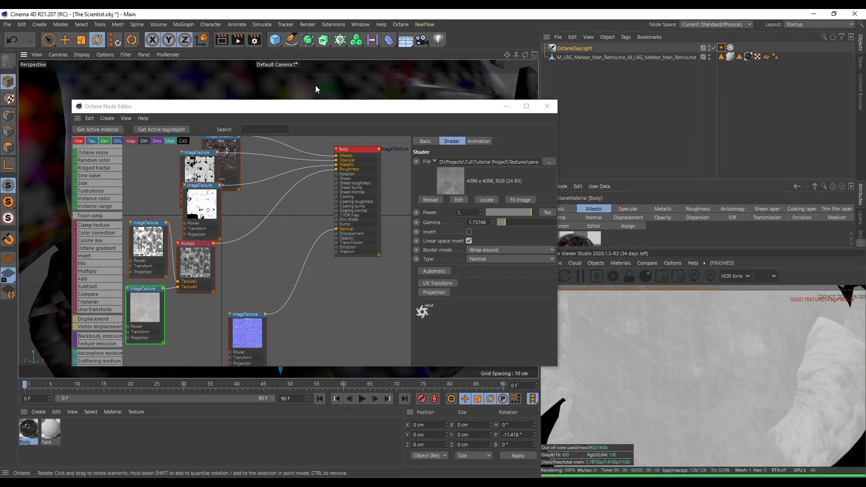
pyautogui.moveTo(163, 296); pyautogui.dragTo(171, 299)
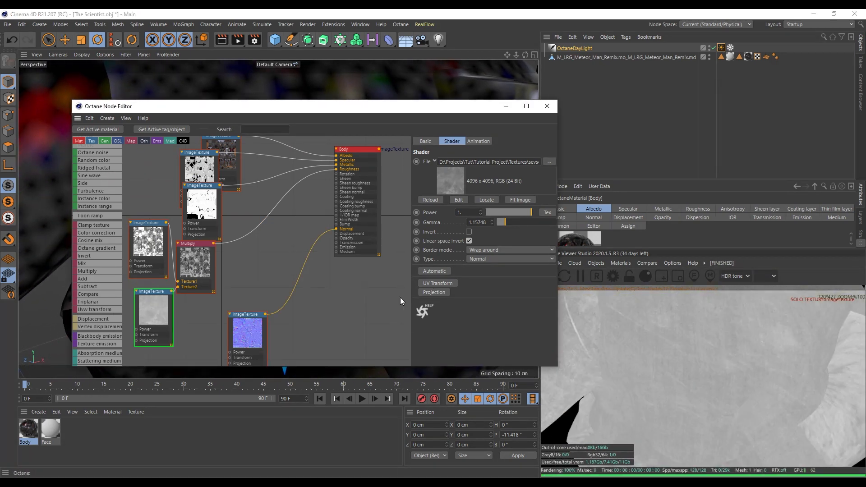
# - Add a UV Transform to the sevsebmc texture and scale it uniformly to about 0.37, checking the tiling on the torso
pyautogui.moveTo(258, 281); pyautogui.dragTo(341, 244, button='middle')
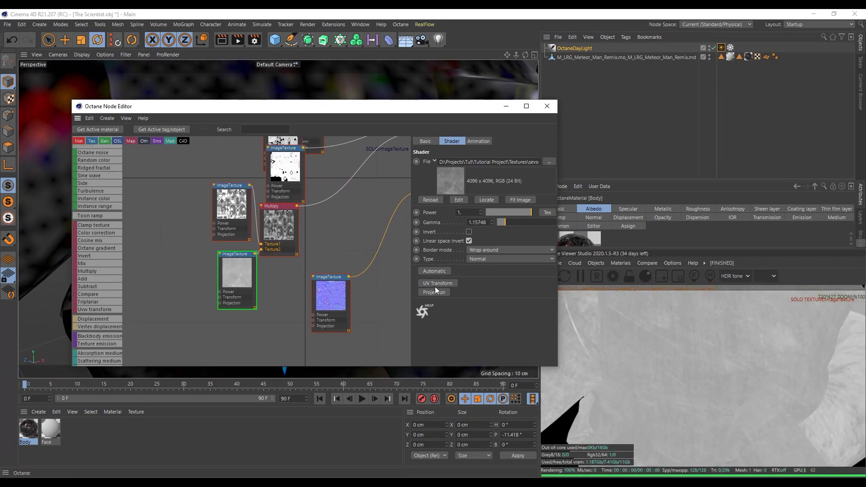
pyautogui.click(435, 284)
pyautogui.click(181, 294)
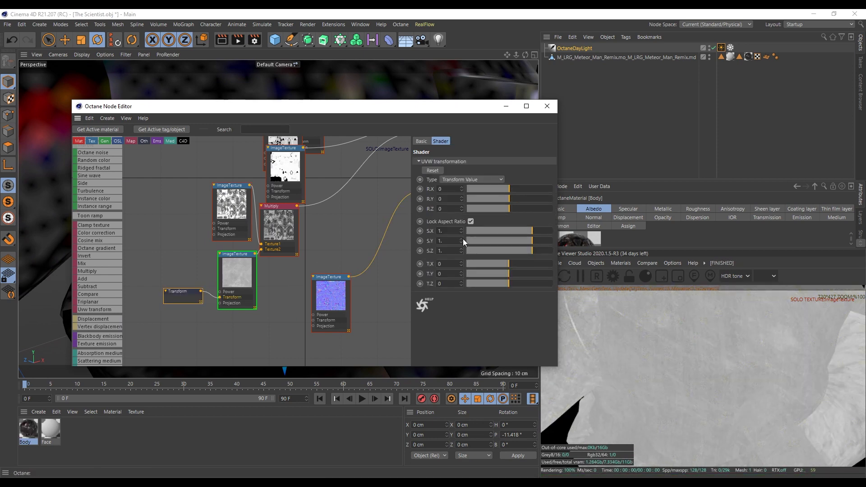
pyautogui.moveTo(529, 232); pyautogui.dragTo(520, 237)
pyautogui.keyDown('alt'); pyautogui.moveTo(433, 87); pyautogui.dragTo(347, 103, button='right'); pyautogui.keyUp('alt')
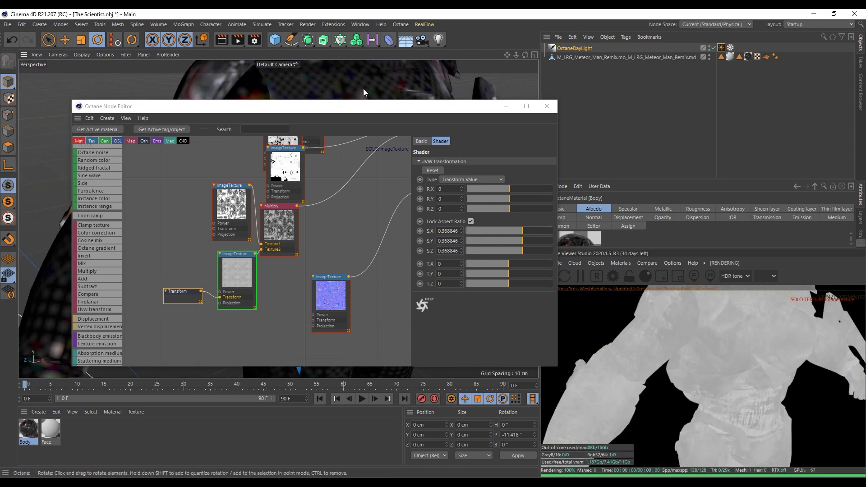
pyautogui.keyDown('alt'); pyautogui.moveTo(364, 88); pyautogui.dragTo(344, 97); pyautogui.keyUp('alt')
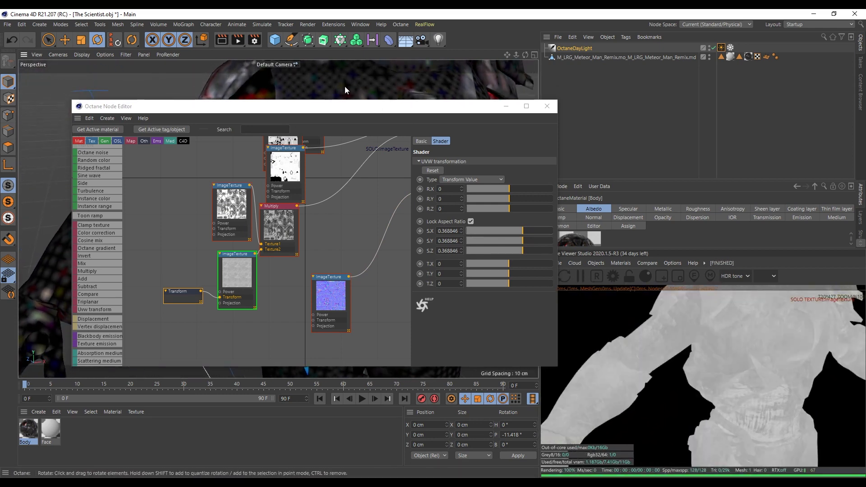
pyautogui.scroll(8, 345, 86)
pyautogui.scroll(-3, 345, 86)
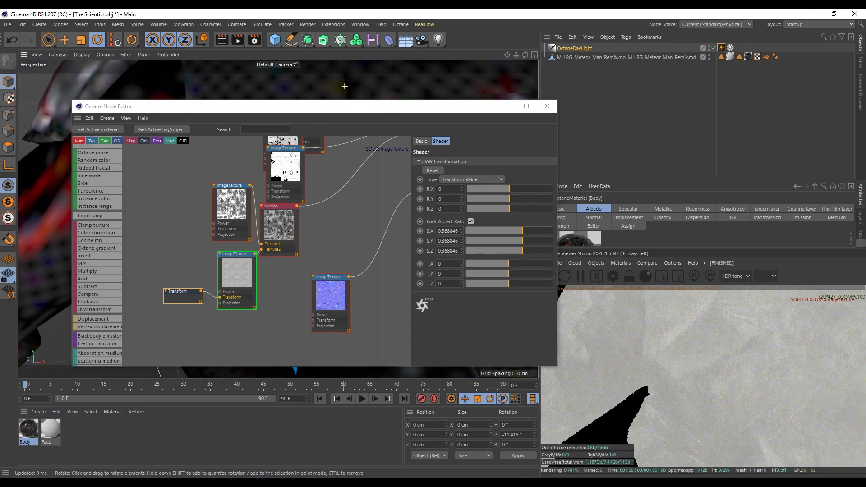
# - Reduce the sevsebmc texture's uniform UV scale to about 0.29 and check the tiling from a wider view
pyautogui.moveTo(521, 231); pyautogui.dragTo(518, 232)
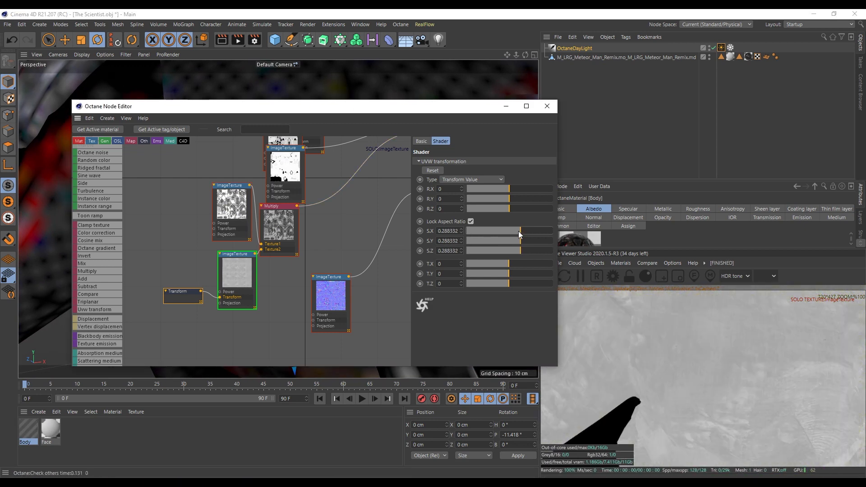
pyautogui.scroll(-3, 415, 90)
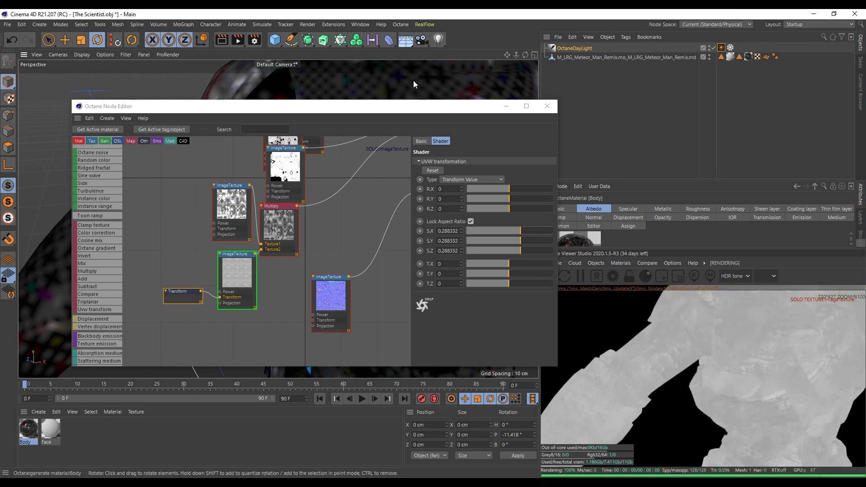
pyautogui.scroll(-2, 341, 76)
pyautogui.keyDown('alt'); pyautogui.moveTo(340, 75); pyautogui.dragTo(359, 74); pyautogui.keyUp('alt')
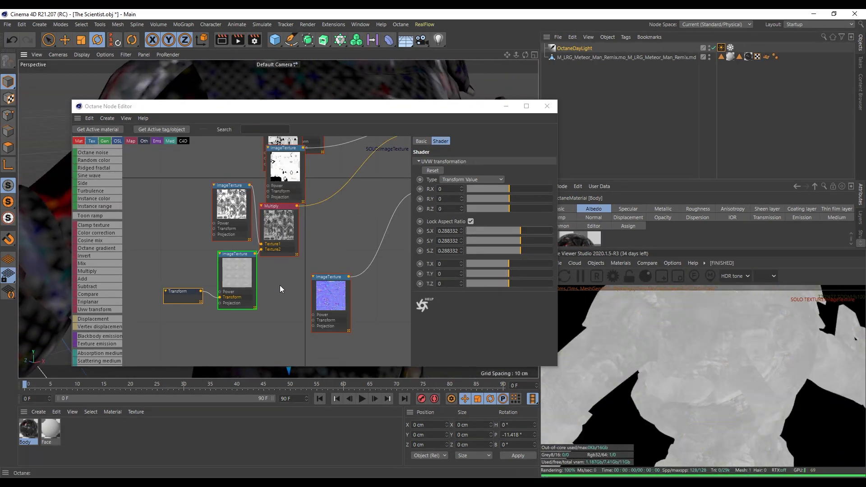
# - Turn off solo for the sevsebmc texture and inspect the full material on the armor up close
pyautogui.moveTo(237, 269); pyautogui.dragTo(230, 270)
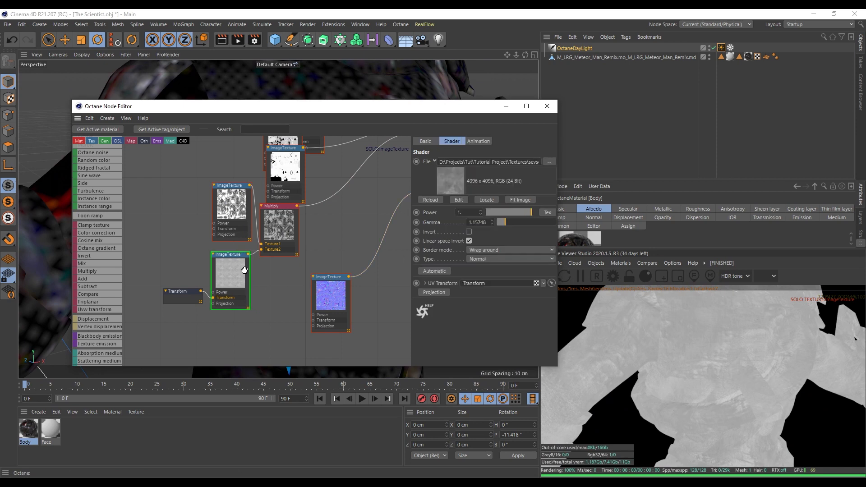
pyautogui.rightClick(238, 271)
pyautogui.click(244, 275)
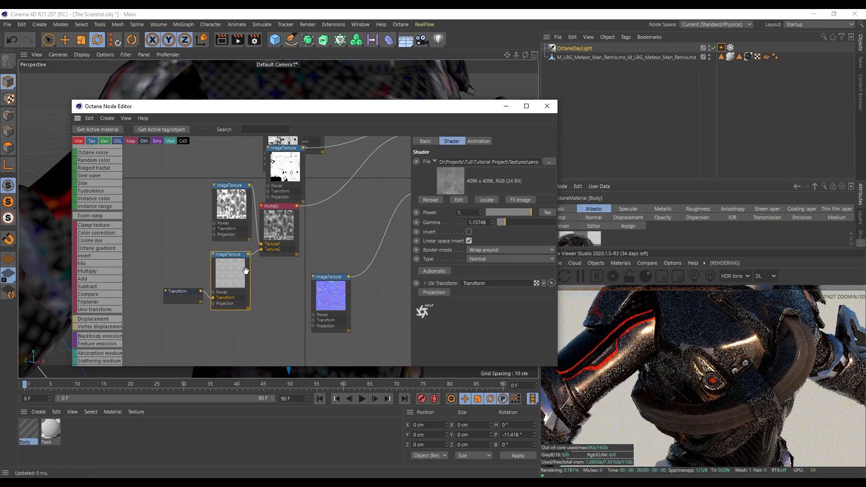
pyautogui.moveTo(347, 108); pyautogui.dragTo(311, 147)
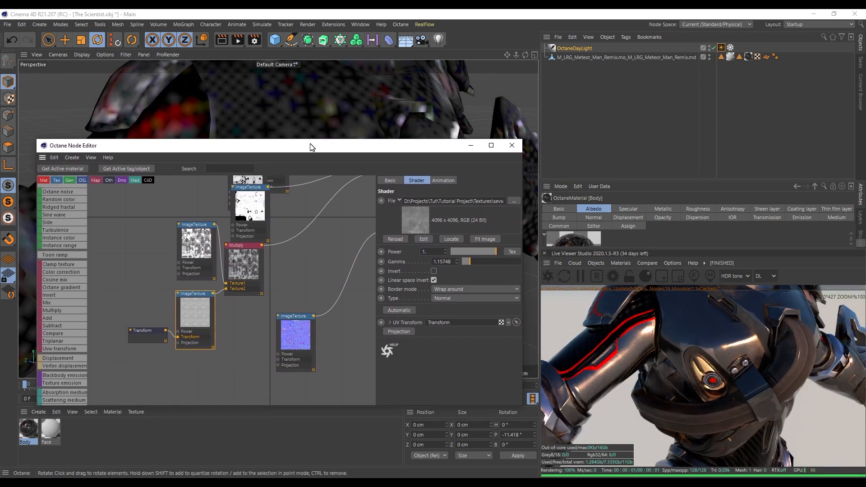
pyautogui.keyDown('alt'); pyautogui.moveTo(307, 113); pyautogui.dragTo(343, 90, button='right'); pyautogui.keyUp('alt')
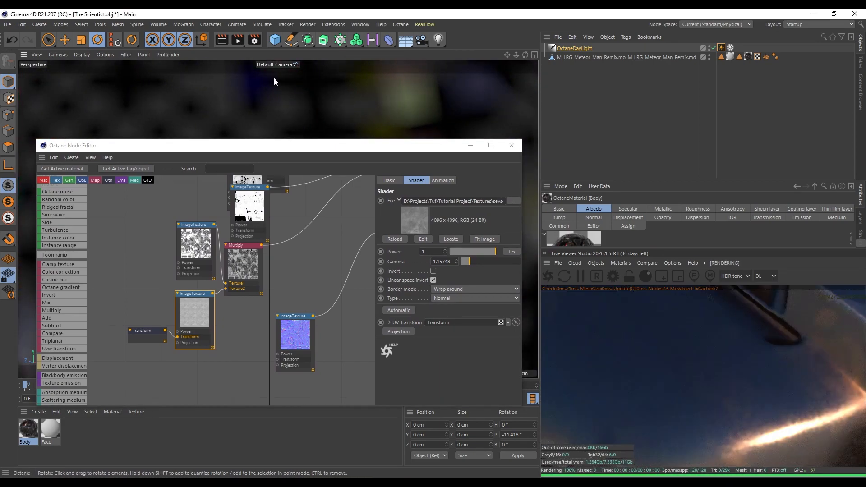
# - Set the sevsebmc texture's gamma to about 0.41 and the original roughness texture's gamma to about 2.40
pyautogui.moveTo(212, 324); pyautogui.dragTo(220, 320)
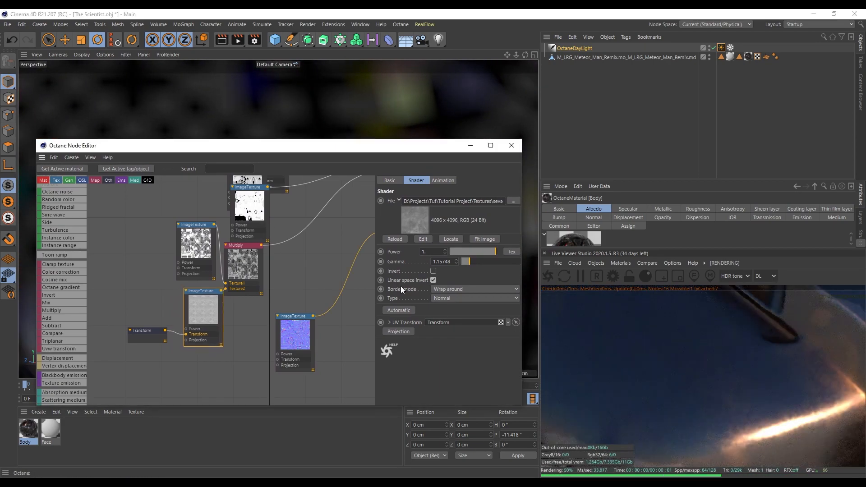
pyautogui.moveTo(469, 264)
pyautogui.mouseDown()
pyautogui.moveTo(487, 263)
pyautogui.moveTo(464, 263)
pyautogui.mouseUp()
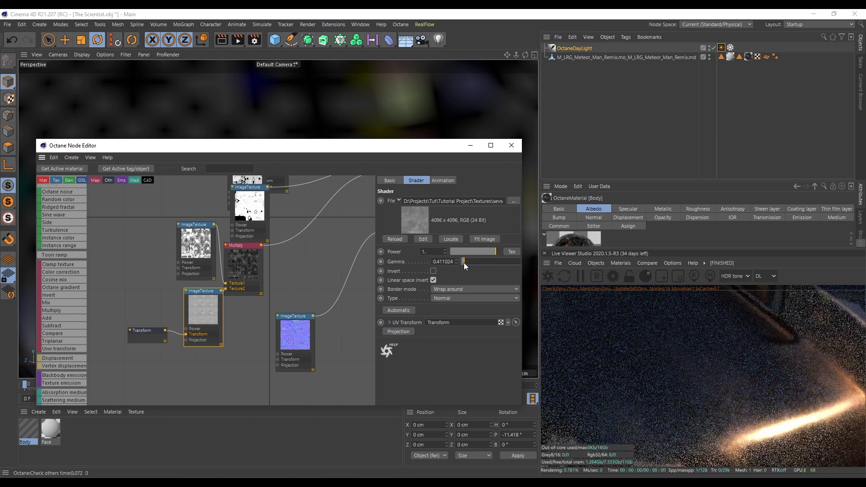
pyautogui.click(183, 246)
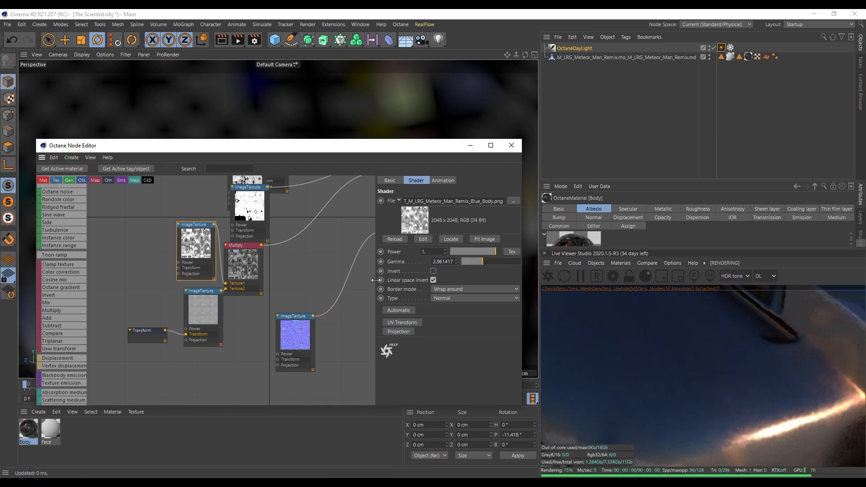
pyautogui.moveTo(480, 264); pyautogui.dragTo(478, 263)
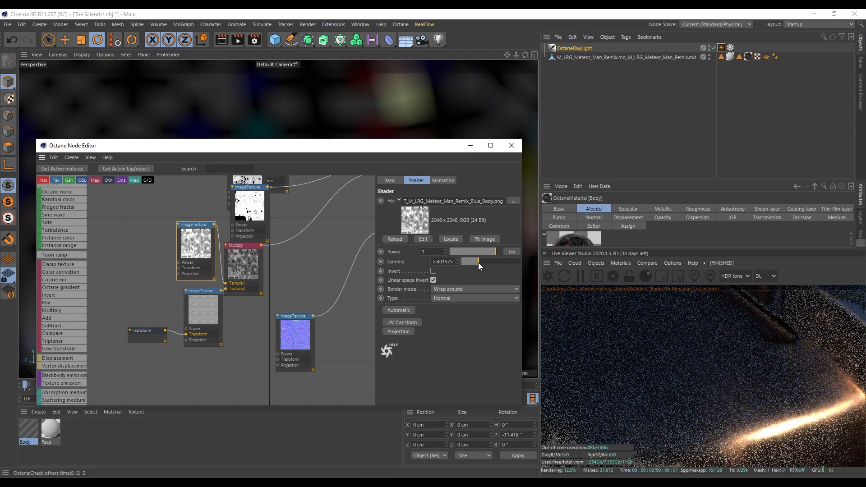
pyautogui.scroll(-5, 345, 127)
pyautogui.keyDown('alt'); pyautogui.moveTo(336, 134); pyautogui.dragTo(362, 130, button='middle'); pyautogui.keyUp('alt')
pyautogui.scroll(-3, 377, 138)
# - Switch to the Textures folder and preview the slnneipc_4K_Roughness image at full size
pyautogui.moveTo(296, 284); pyautogui.dragTo(271, 323, button='middle')
pyautogui.scroll(-3, 209, 310)
pyautogui.moveTo(311, 213); pyautogui.dragTo(319, 206)
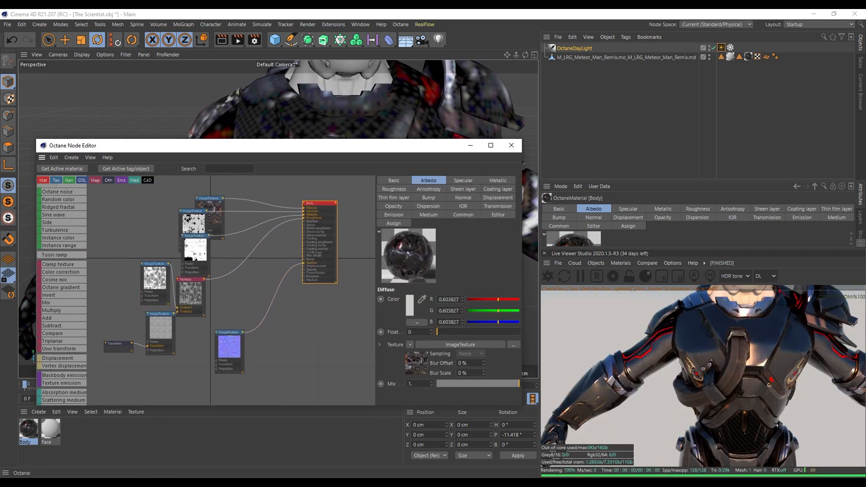
pyautogui.hotkey('alt', 'Tab')
pyautogui.click(643, 278)
pyautogui.doubleClick(732, 230)
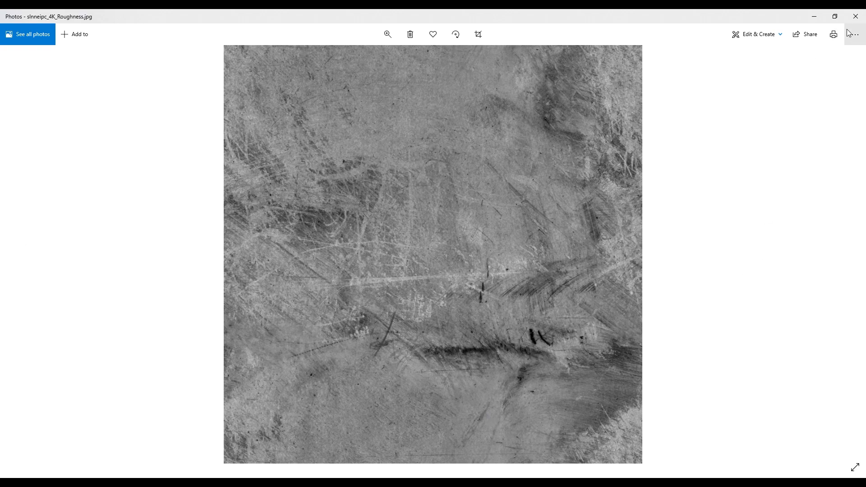
pyautogui.click(856, 16)
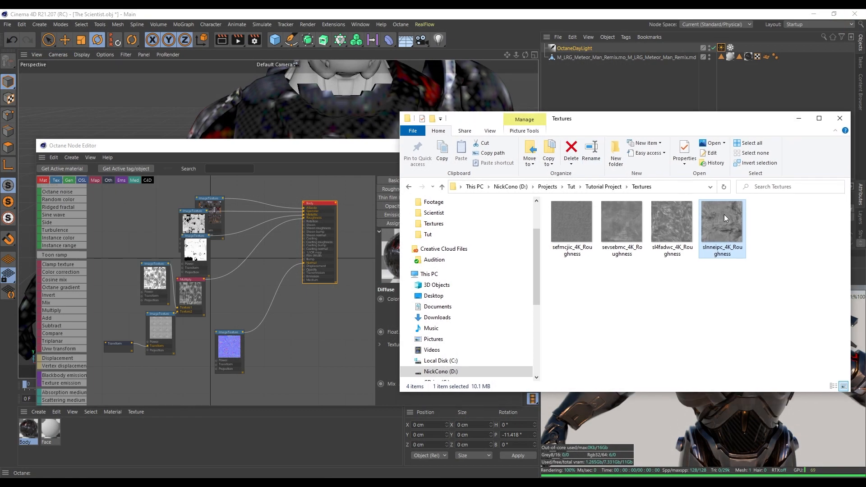
# - Add the slnneipc_4K_Roughness image to the node graph, connect it to the Body material's Bump, and check the armor up close
pyautogui.moveTo(722, 228); pyautogui.dragTo(222, 308)
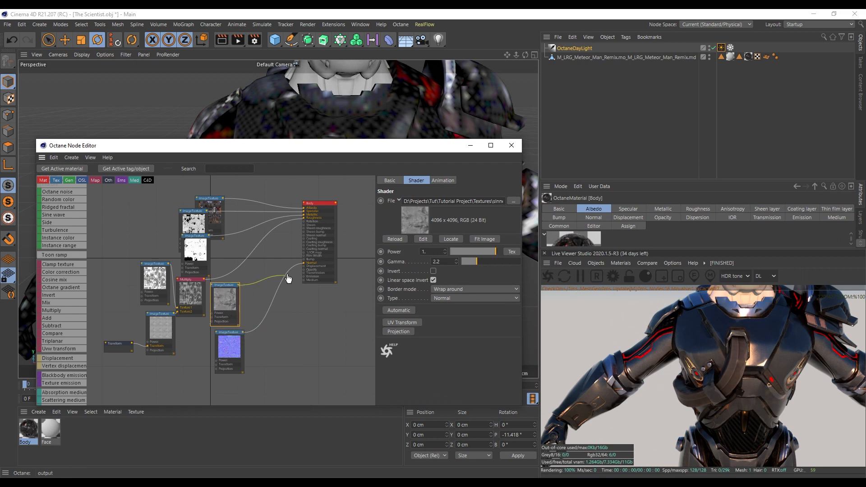
pyautogui.moveTo(305, 266); pyautogui.dragTo(306, 262)
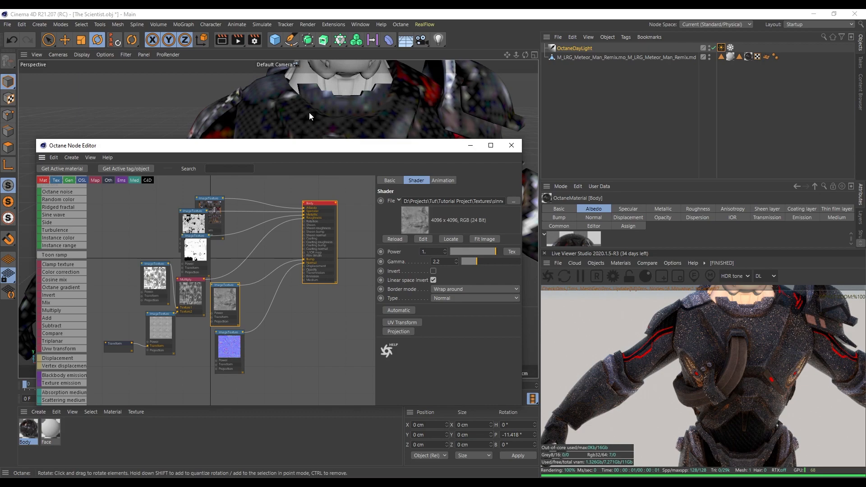
pyautogui.keyDown('alt'); pyautogui.moveTo(307, 112); pyautogui.dragTo(322, 121); pyautogui.keyUp('alt')
pyautogui.keyDown('alt'); pyautogui.moveTo(321, 119); pyautogui.dragTo(336, 75, button='right'); pyautogui.keyUp('alt')
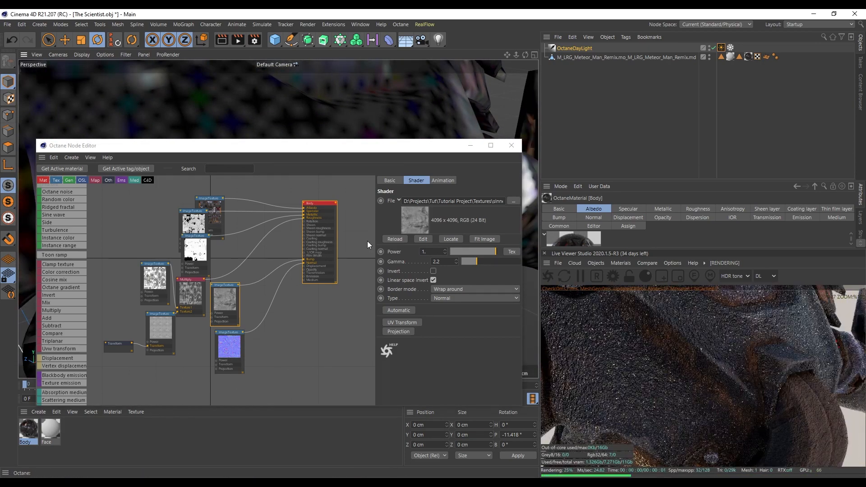
pyautogui.keyDown('alt'); pyautogui.moveTo(205, 112); pyautogui.dragTo(185, 91, button='right'); pyautogui.keyUp('alt')
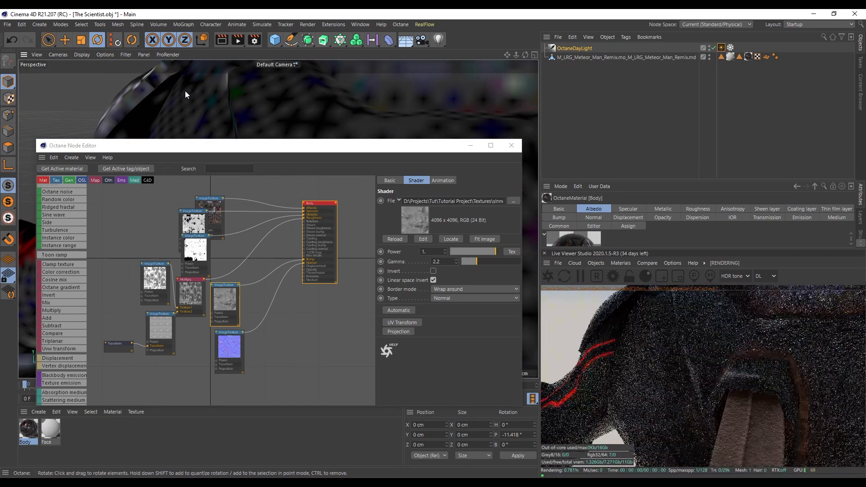
pyautogui.keyDown('alt'); pyautogui.moveTo(239, 88); pyautogui.dragTo(269, 113, button='right'); pyautogui.keyUp('alt')
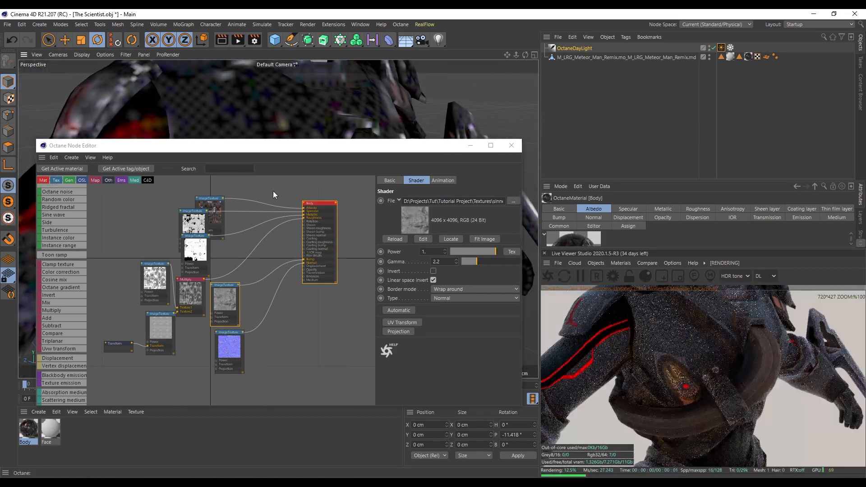
# - Space out the bump and normal image texture nodes, and solo the bump texture node for preview
pyautogui.moveTo(220, 299); pyautogui.dragTo(226, 298)
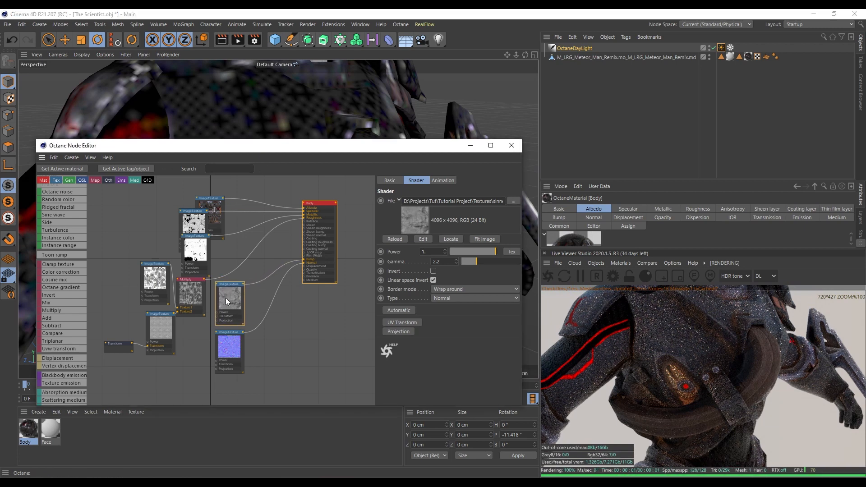
pyautogui.moveTo(240, 349); pyautogui.dragTo(280, 360)
pyautogui.moveTo(235, 303)
pyautogui.mouseDown()
pyautogui.moveTo(232, 319)
pyautogui.moveTo(234, 308)
pyautogui.mouseUp()
pyautogui.rightClick(234, 308)
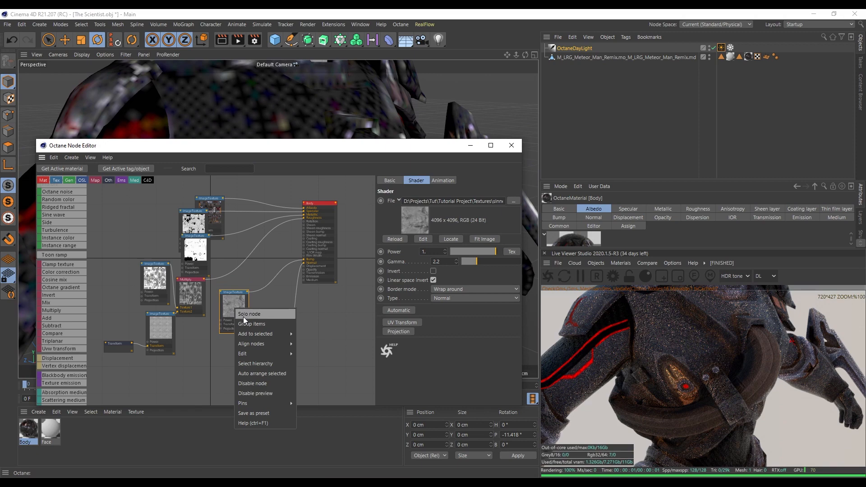
pyautogui.click(243, 317)
# - Add a UV transform to the soloed bump texture and scale it uniformly to about 0.084
pyautogui.keyDown('alt'); pyautogui.moveTo(288, 114); pyautogui.dragTo(238, 110); pyautogui.keyUp('alt')
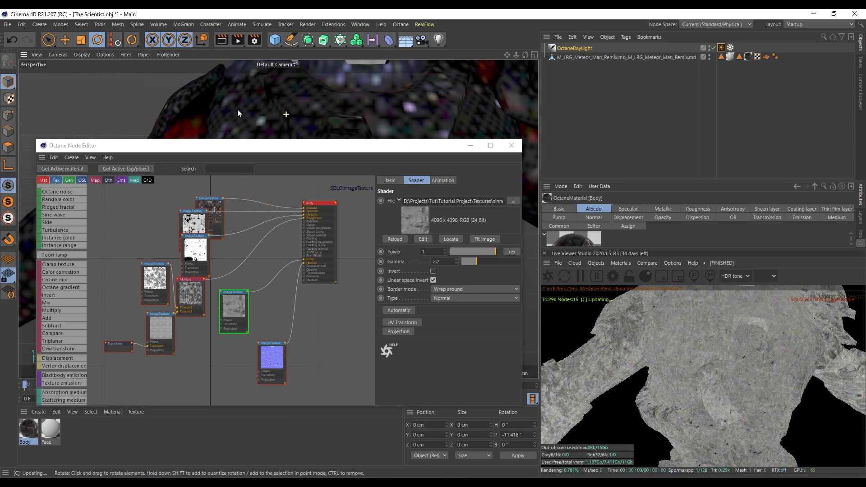
pyautogui.moveTo(322, 115)
pyautogui.keyDown('alt'); pyautogui.mouseDown(button='right')
pyautogui.moveTo(294, 136)
pyautogui.moveTo(313, 116)
pyautogui.mouseUp(button='right'); pyautogui.keyUp('alt')
pyautogui.keyDown('alt'); pyautogui.moveTo(349, 112); pyautogui.dragTo(359, 151); pyautogui.keyUp('alt')
pyautogui.click(402, 324)
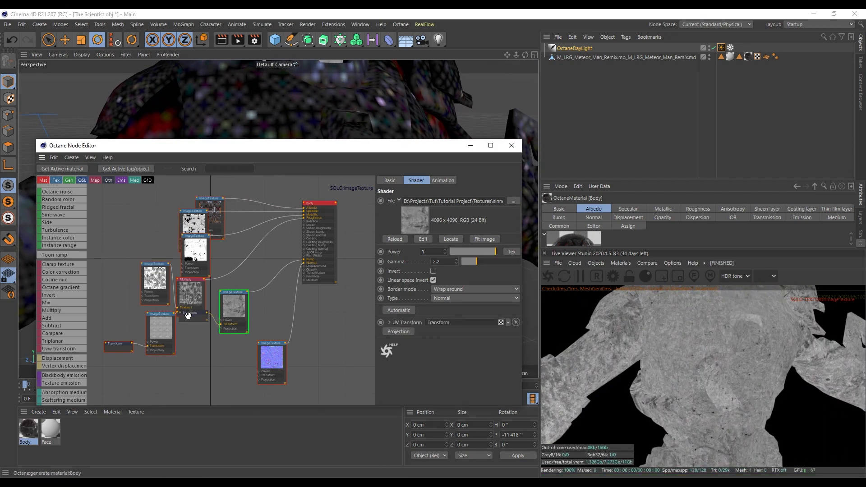
pyautogui.click(195, 332)
pyautogui.moveTo(483, 271); pyautogui.dragTo(472, 277)
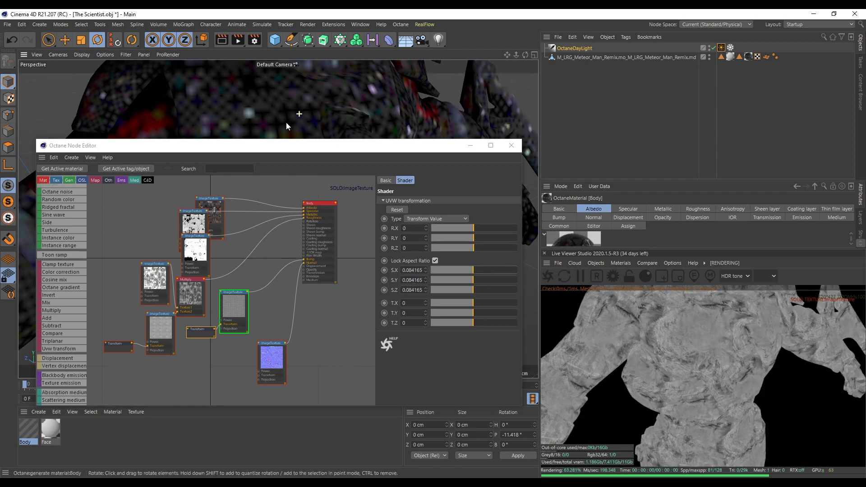
# - Set the bump transform's Z rotation to about 38.7 and its uniform scale to about 0.093
pyautogui.moveTo(312, 104)
pyautogui.keyDown('alt'); pyautogui.mouseDown()
pyautogui.moveTo(291, 90)
pyautogui.moveTo(296, 70)
pyautogui.moveTo(338, 81)
pyautogui.moveTo(304, 90)
pyautogui.mouseUp(); pyautogui.keyUp('alt')
pyautogui.scroll(-5, 320, 102)
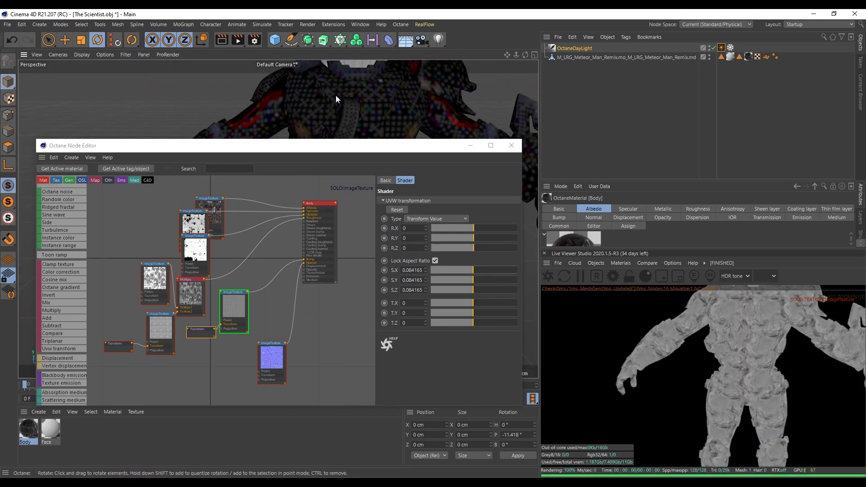
pyautogui.keyDown('alt'); pyautogui.moveTo(336, 95); pyautogui.dragTo(336, 126, button='middle'); pyautogui.keyUp('alt')
pyautogui.keyDown('alt'); pyautogui.moveTo(336, 126); pyautogui.dragTo(357, 91); pyautogui.keyUp('alt')
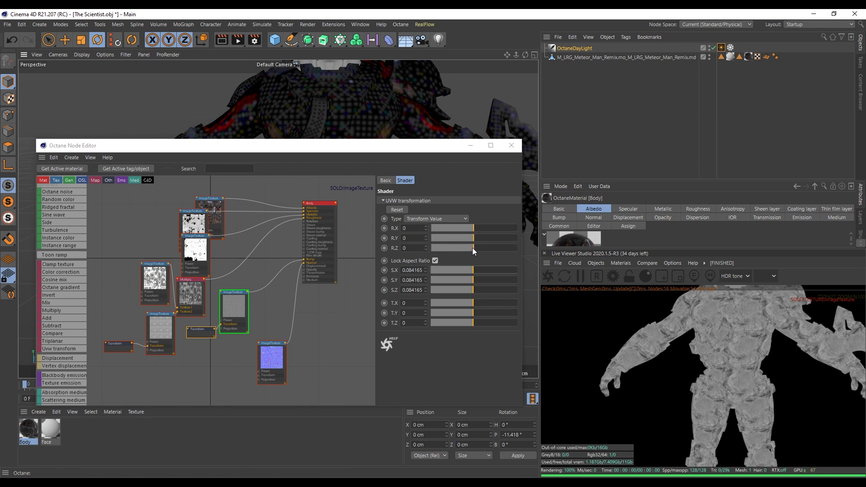
pyautogui.moveTo(474, 248); pyautogui.dragTo(479, 248)
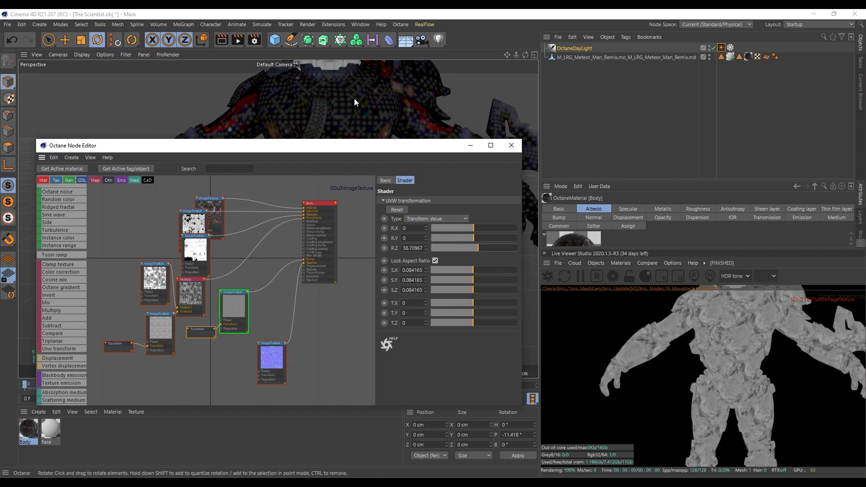
pyautogui.keyDown('alt'); pyautogui.moveTo(355, 102); pyautogui.dragTo(319, 102); pyautogui.keyUp('alt')
pyautogui.keyDown('alt'); pyautogui.moveTo(319, 102); pyautogui.dragTo(406, 118, button='right'); pyautogui.keyUp('alt')
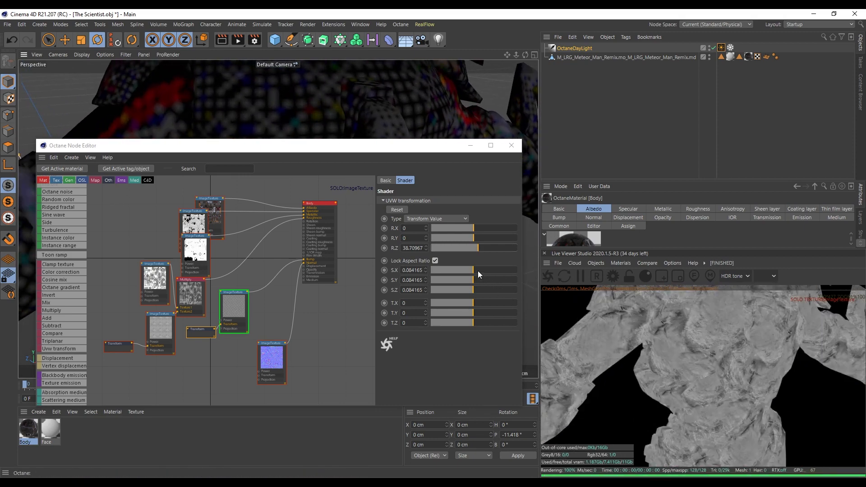
pyautogui.moveTo(478, 271); pyautogui.dragTo(473, 268)
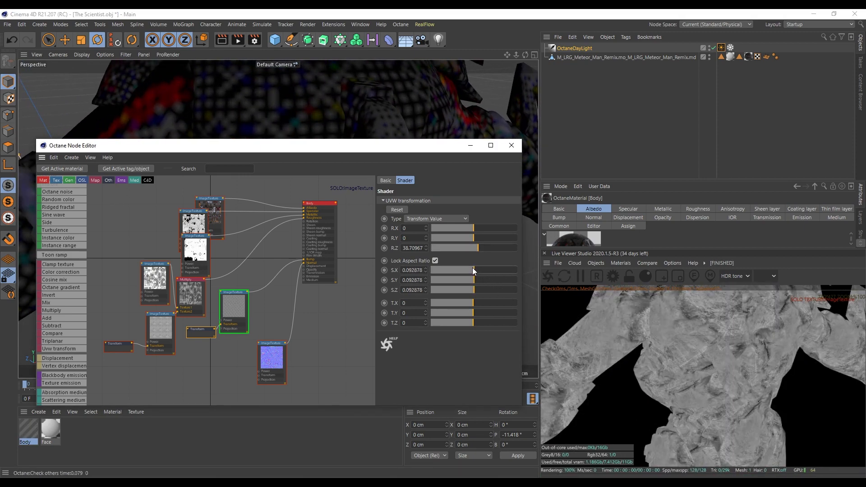
# - Set the bump transform's Z rotation to about 11.6 and its uniform scale to about 0.152
pyautogui.keyDown('alt'); pyautogui.moveTo(375, 126); pyautogui.dragTo(327, 142, button='right'); pyautogui.keyUp('alt')
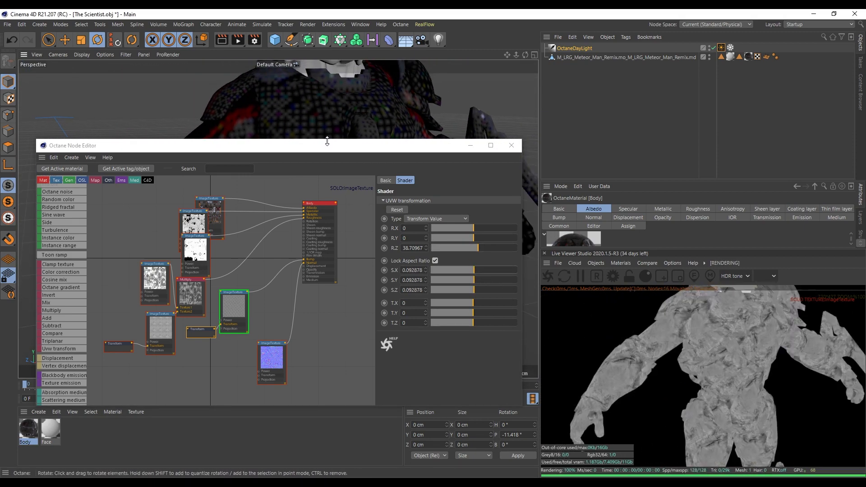
pyautogui.keyDown('alt'); pyautogui.moveTo(352, 106); pyautogui.dragTo(397, 117, button='right'); pyautogui.keyUp('alt')
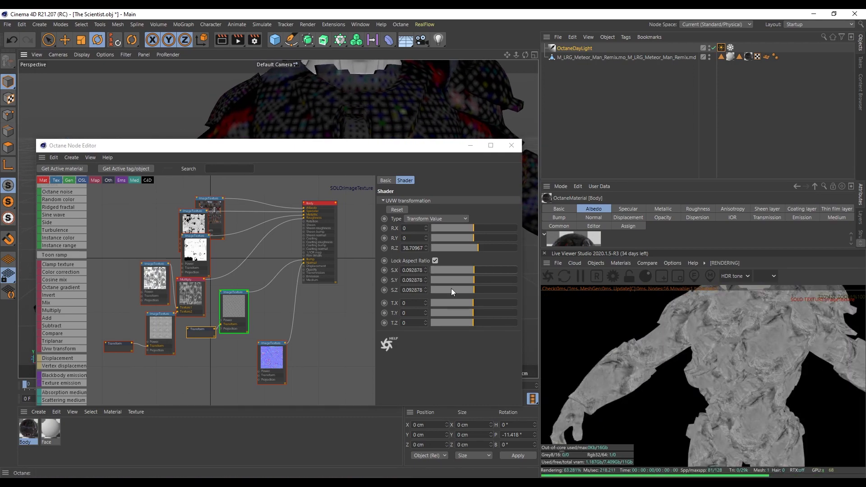
pyautogui.moveTo(478, 248); pyautogui.dragTo(477, 270)
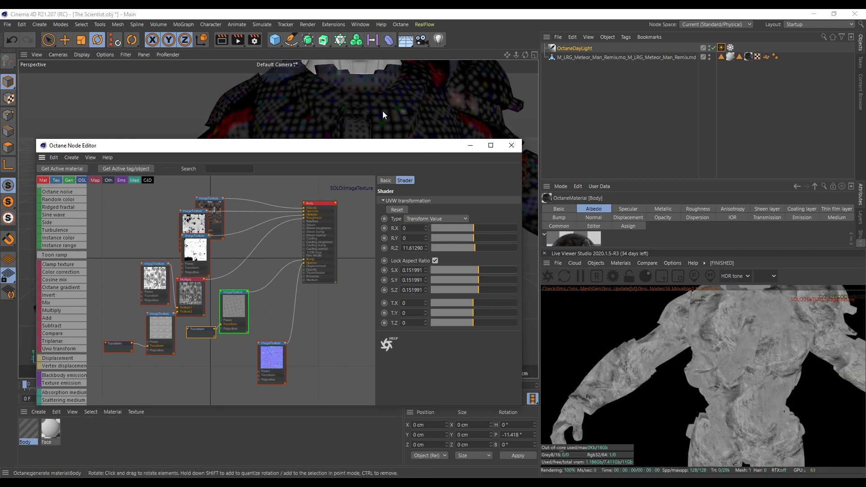
pyautogui.keyDown('alt'); pyautogui.moveTo(386, 114); pyautogui.dragTo(424, 124); pyautogui.keyUp('alt')
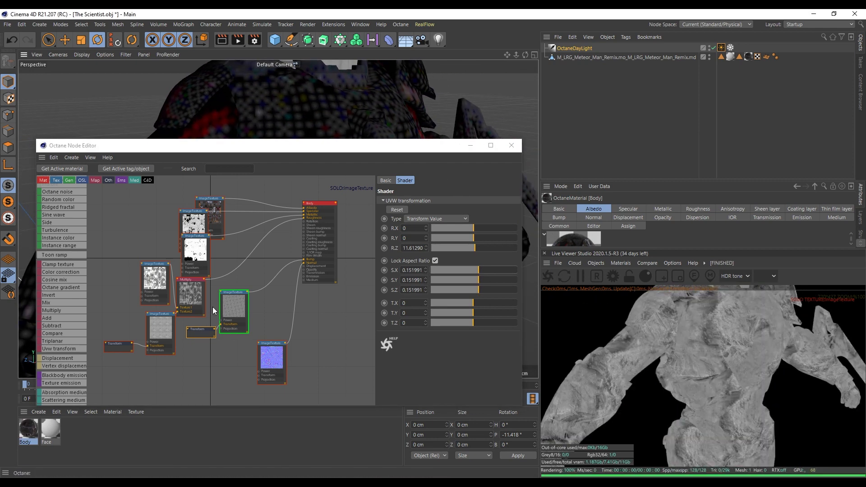
# - Turn off solo on the bump texture node and move the node closer to the Body material
pyautogui.rightClick(241, 303)
pyautogui.click(253, 307)
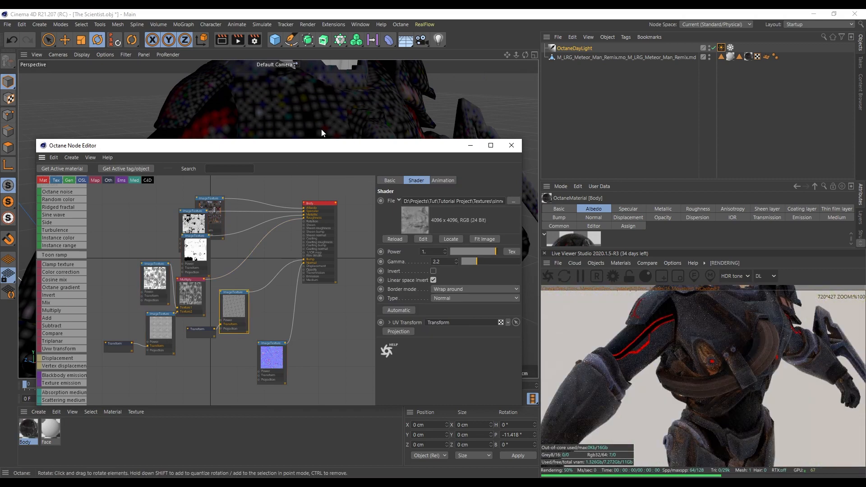
pyautogui.keyDown('alt'); pyautogui.moveTo(321, 130); pyautogui.dragTo(296, 103); pyautogui.keyUp('alt')
pyautogui.moveTo(231, 303); pyautogui.dragTo(250, 295)
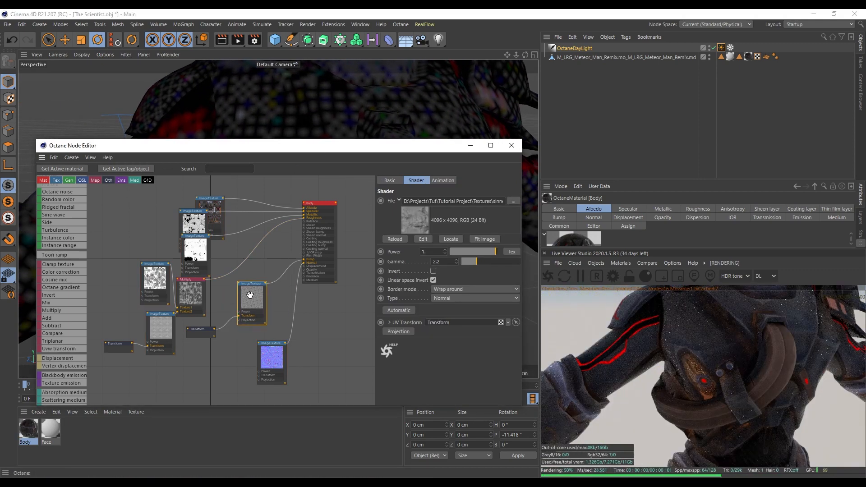
# - Raise the bump texture's gamma to 8 while viewing the chest armour up close
pyautogui.keyDown('alt'); pyautogui.moveTo(323, 133); pyautogui.dragTo(313, 87); pyautogui.keyUp('alt')
pyautogui.keyDown('alt'); pyautogui.moveTo(276, 97); pyautogui.dragTo(282, 64, button='right'); pyautogui.keyUp('alt')
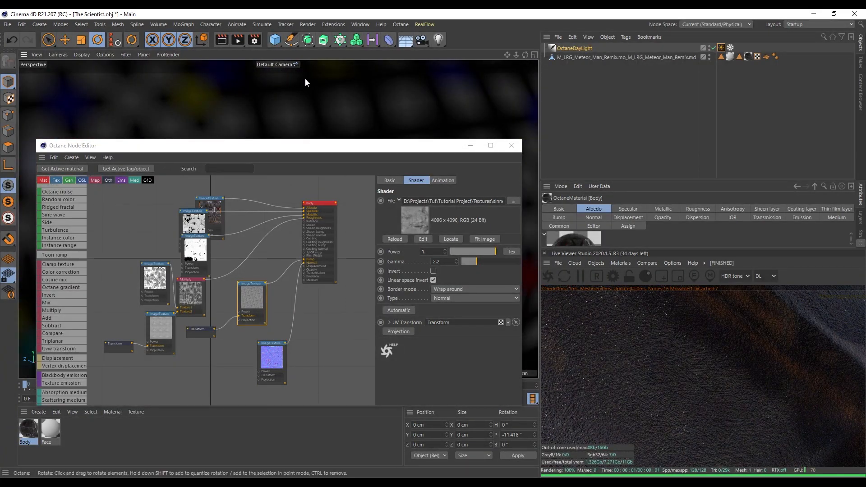
pyautogui.keyDown('alt'); pyautogui.moveTo(311, 85); pyautogui.dragTo(299, 96, button='right'); pyautogui.keyUp('alt')
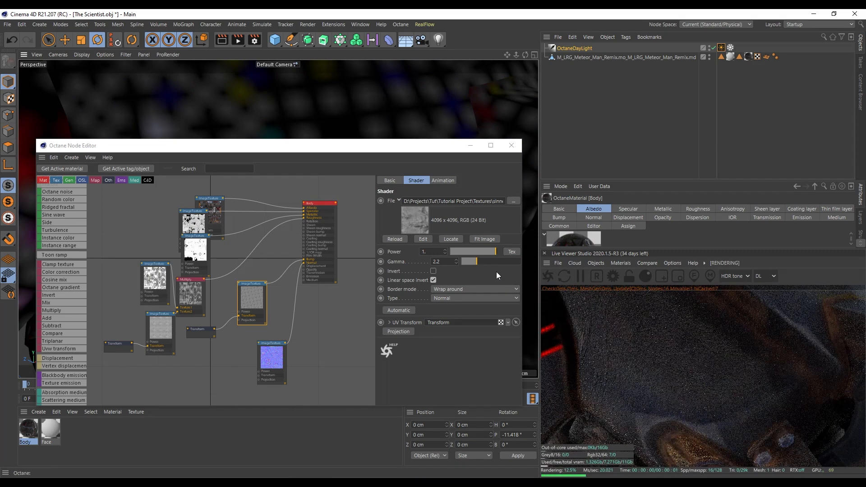
pyautogui.moveTo(474, 262); pyautogui.dragTo(527, 263)
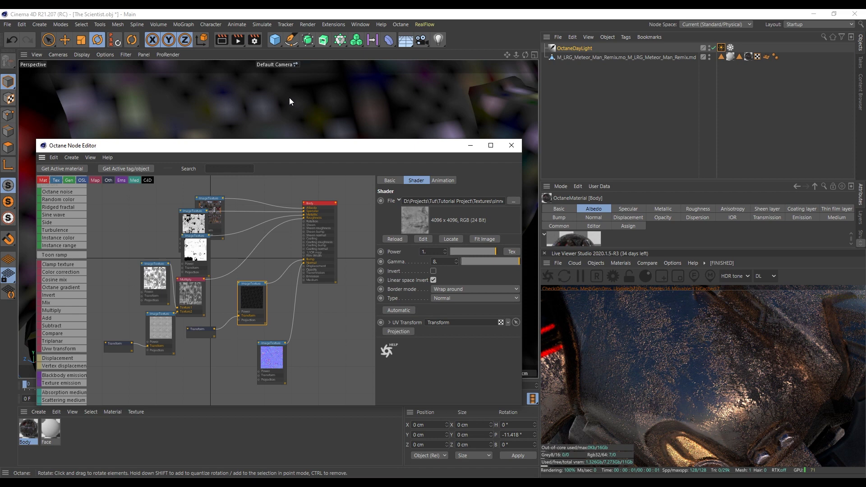
# - Examine the bump effect on the whole character and on the chest armour in the live render
pyautogui.keyDown('alt'); pyautogui.moveTo(310, 96); pyautogui.dragTo(255, 88); pyautogui.keyUp('alt')
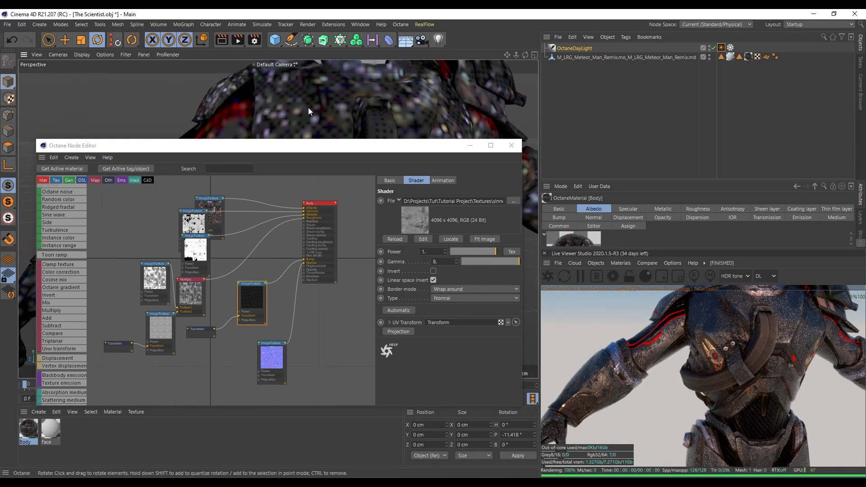
pyautogui.scroll(-4, 265, 104)
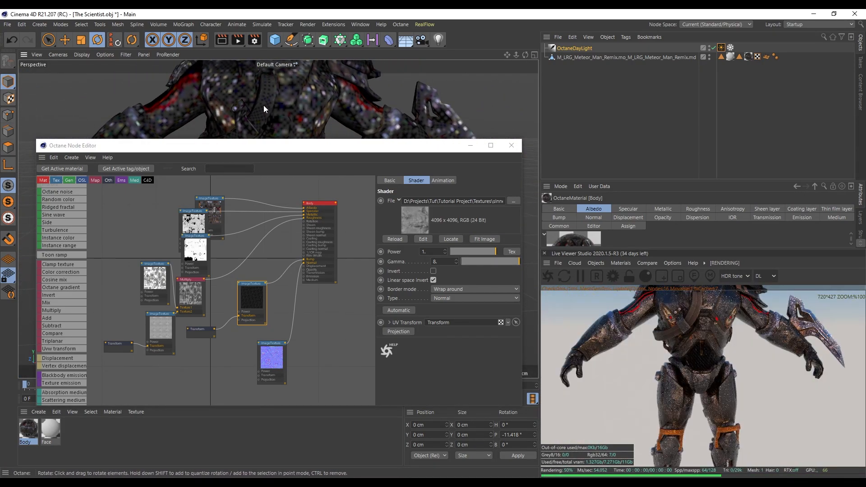
pyautogui.scroll(-3, 267, 115)
pyautogui.keyDown('alt'); pyautogui.moveTo(297, 135); pyautogui.dragTo(329, 148, button='right'); pyautogui.keyUp('alt')
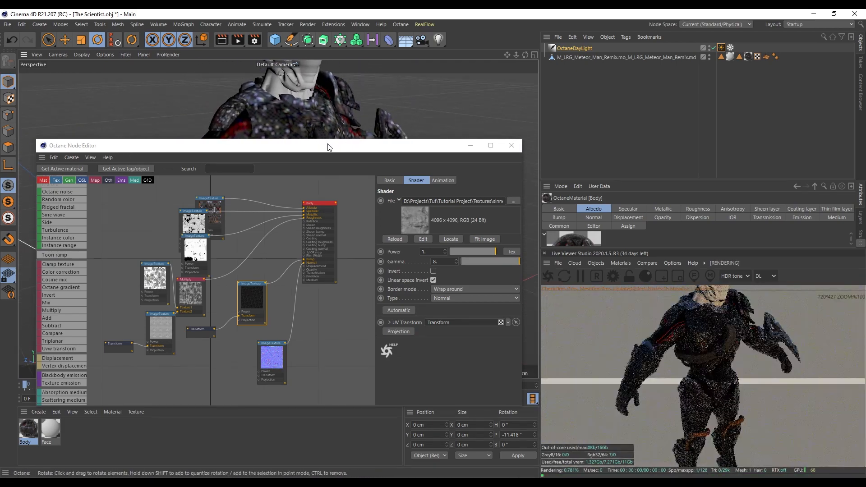
pyautogui.keyDown('alt'); pyautogui.moveTo(278, 129); pyautogui.dragTo(311, 61, button='right'); pyautogui.keyUp('alt')
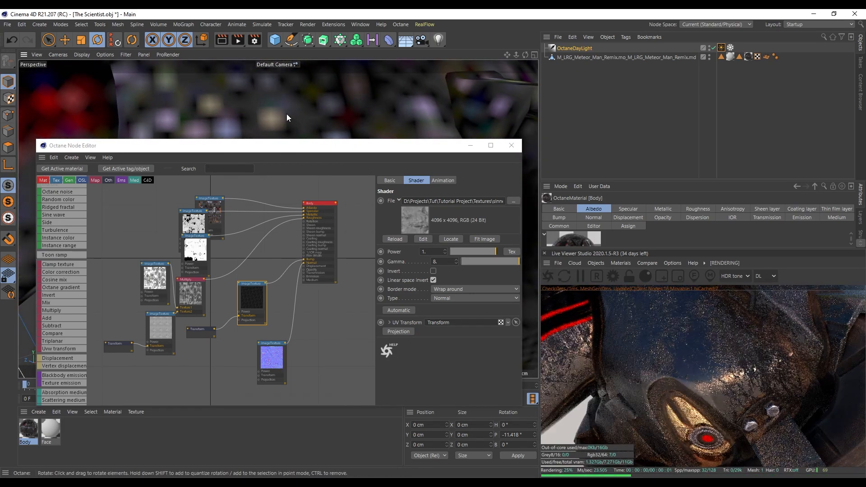
pyautogui.keyDown('alt'); pyautogui.moveTo(287, 115); pyautogui.dragTo(266, 85, button='middle'); pyautogui.keyUp('alt')
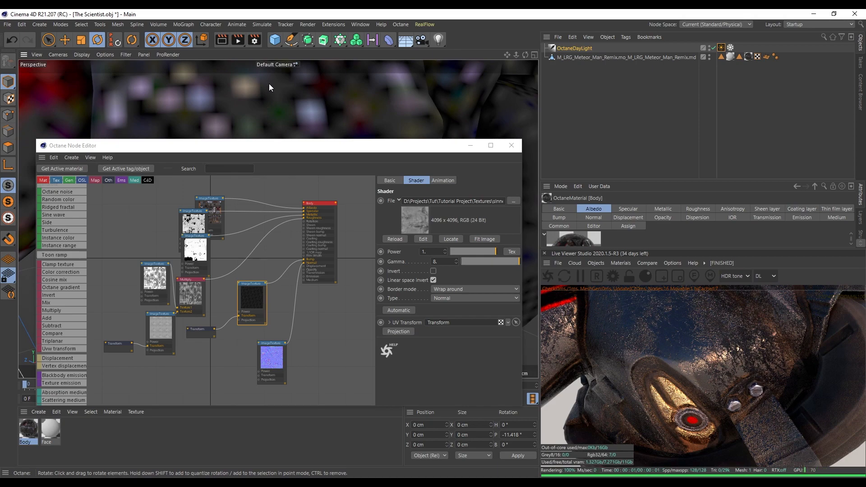
pyautogui.keyDown('alt'); pyautogui.moveTo(269, 83); pyautogui.dragTo(275, 82, button='right'); pyautogui.keyUp('alt')
pyautogui.keyDown('alt'); pyautogui.moveTo(275, 82); pyautogui.dragTo(284, 99, button='middle'); pyautogui.keyUp('alt')
# - Lower the bump texture's power to 0.09 and set its gamma to about 7
pyautogui.moveTo(248, 293); pyautogui.dragTo(246, 290)
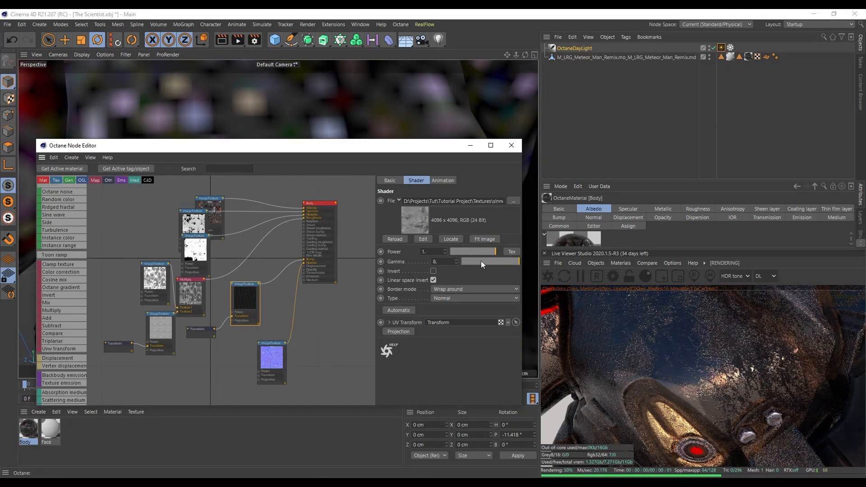
pyautogui.moveTo(492, 253); pyautogui.dragTo(457, 252)
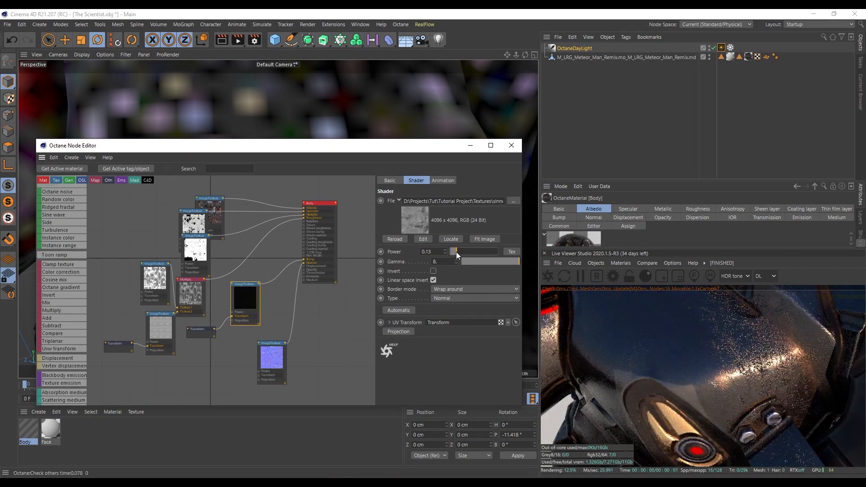
pyautogui.click(511, 262)
pyautogui.moveTo(512, 260); pyautogui.dragTo(512, 260)
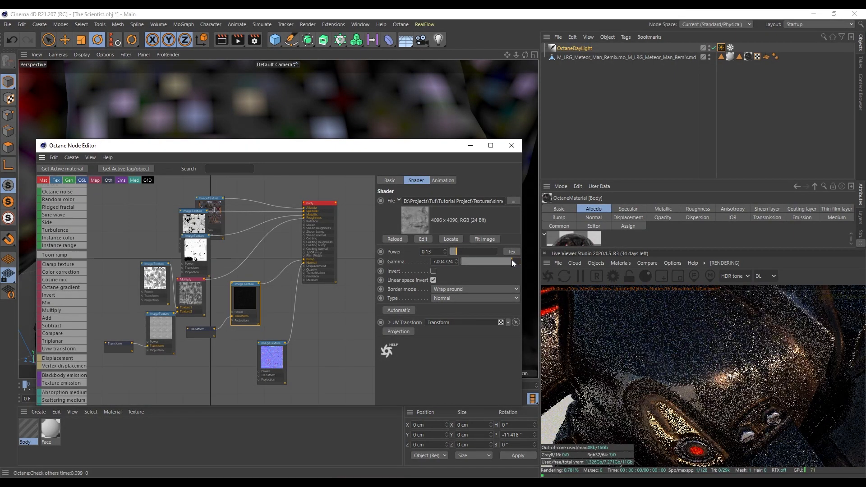
pyautogui.moveTo(453, 251); pyautogui.dragTo(453, 251)
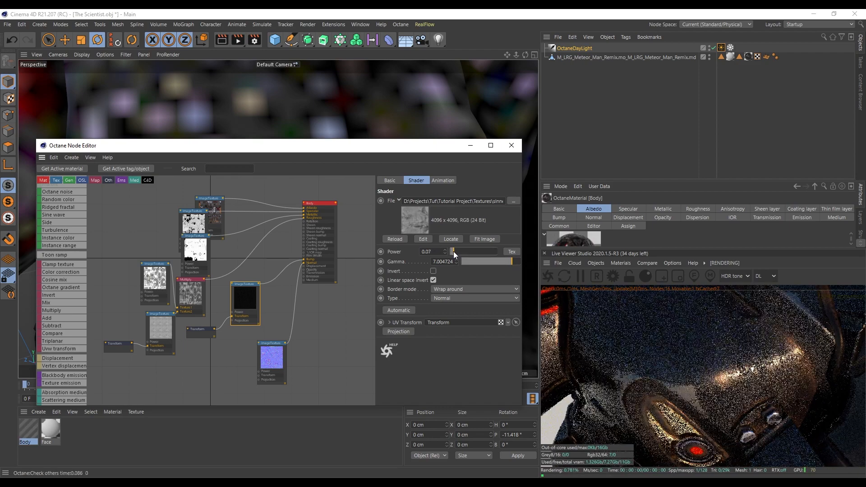
# - Examine the softened bump on the full body, arm blade and torso armour in the live render
pyautogui.scroll(-2, 347, 110)
pyautogui.keyDown('alt'); pyautogui.moveTo(336, 102); pyautogui.dragTo(278, 135, button='middle'); pyautogui.keyUp('alt')
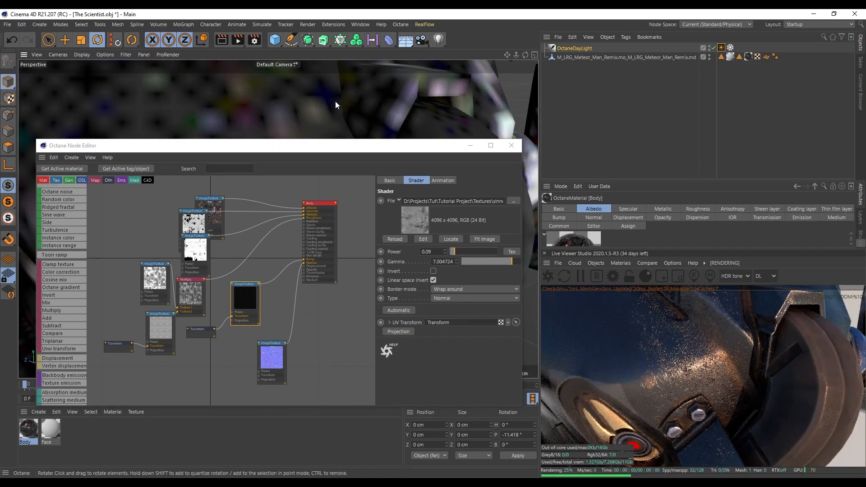
pyautogui.scroll(-6, 348, 103)
pyautogui.keyDown('alt'); pyautogui.moveTo(356, 109); pyautogui.dragTo(348, 158, button='middle'); pyautogui.keyUp('alt')
pyautogui.keyDown('alt'); pyautogui.moveTo(348, 100); pyautogui.dragTo(204, 90); pyautogui.keyUp('alt')
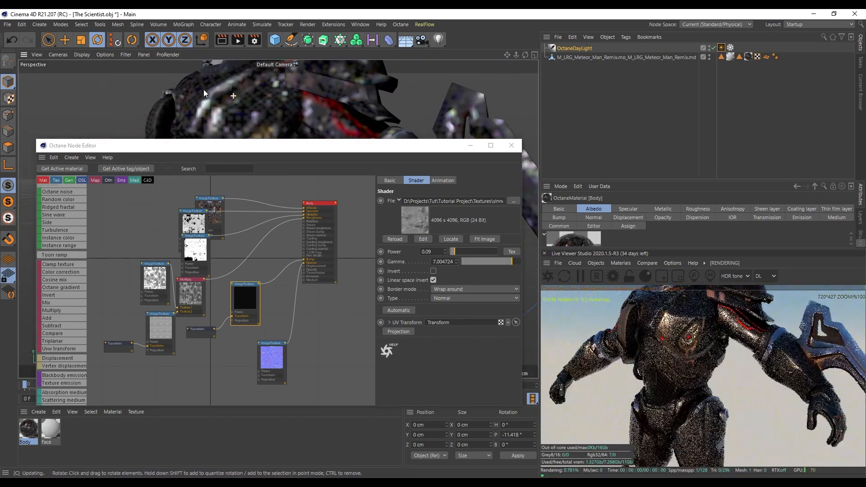
pyautogui.keyDown('alt'); pyautogui.moveTo(389, 109); pyautogui.dragTo(267, 93, button='middle'); pyautogui.keyUp('alt')
pyautogui.keyDown('alt'); pyautogui.moveTo(321, 96); pyautogui.dragTo(292, 79); pyautogui.keyUp('alt')
pyautogui.keyDown('alt'); pyautogui.moveTo(326, 116); pyautogui.dragTo(298, 130, button='middle'); pyautogui.keyUp('alt')
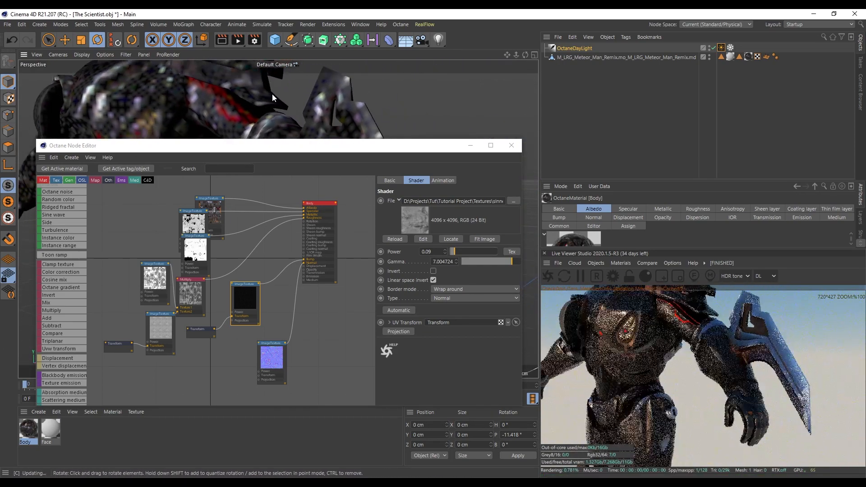
pyautogui.moveTo(310, 102)
pyautogui.keyDown('alt'); pyautogui.mouseDown(button='right')
pyautogui.moveTo(308, 66)
pyautogui.moveTo(310, 102)
pyautogui.mouseUp(button='right'); pyautogui.keyUp('alt')
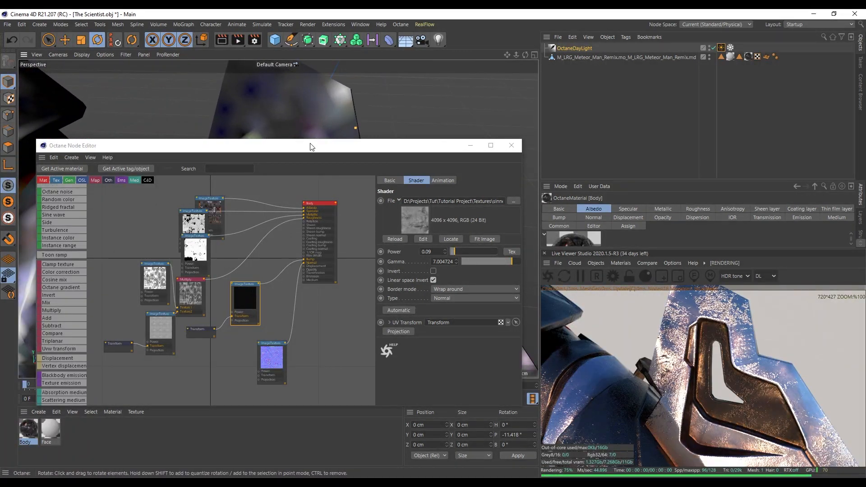
pyautogui.keyDown('alt'); pyautogui.moveTo(311, 144); pyautogui.dragTo(248, 145, button='right'); pyautogui.keyUp('alt')
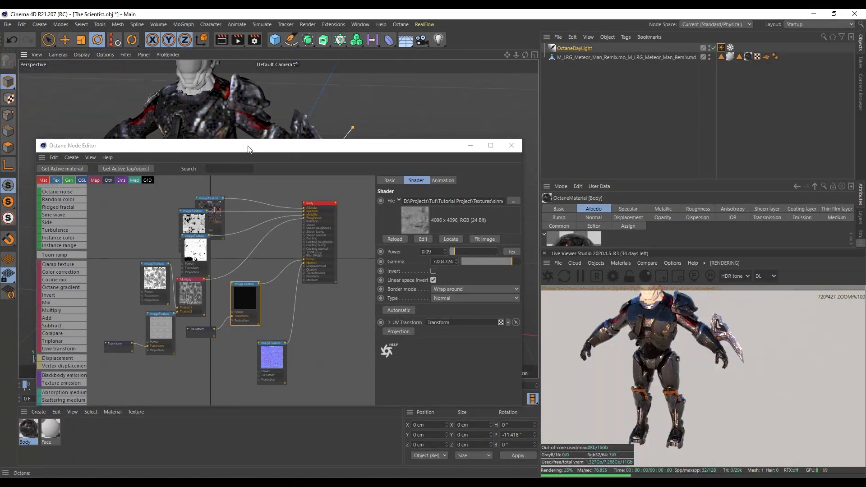
pyautogui.keyDown('alt'); pyautogui.moveTo(257, 130); pyautogui.dragTo(309, 127, button='middle'); pyautogui.keyUp('alt')
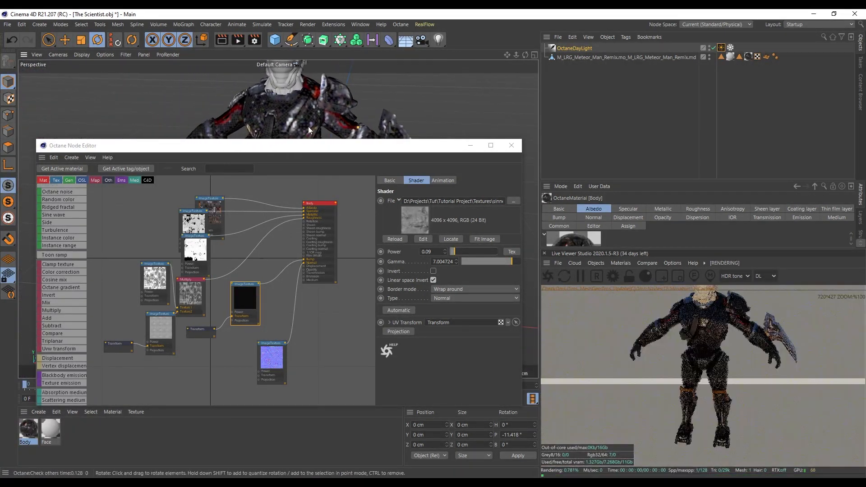
pyautogui.keyDown('alt'); pyautogui.moveTo(289, 109); pyautogui.dragTo(347, 109, button='right'); pyautogui.keyUp('alt')
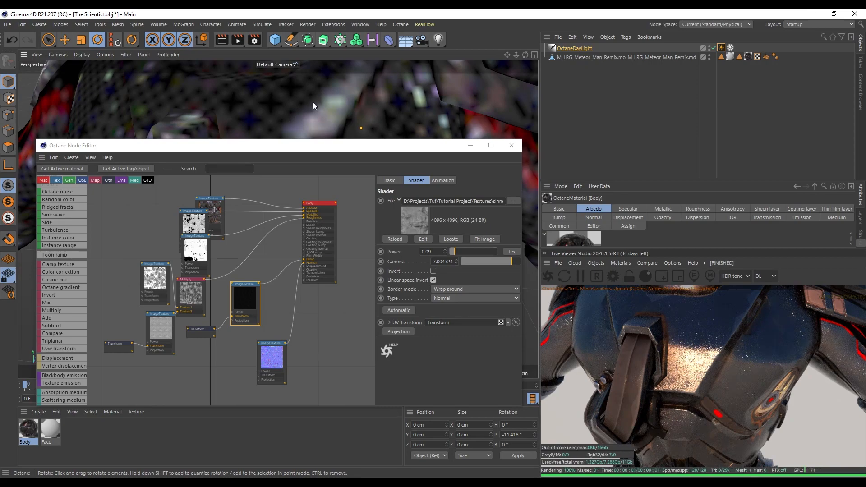
# - Set the bump texture's power to 0.1 and its gamma to about 7.3, and close the node editor
pyautogui.keyDown('alt'); pyautogui.moveTo(312, 102); pyautogui.dragTo(351, 71); pyautogui.keyUp('alt')
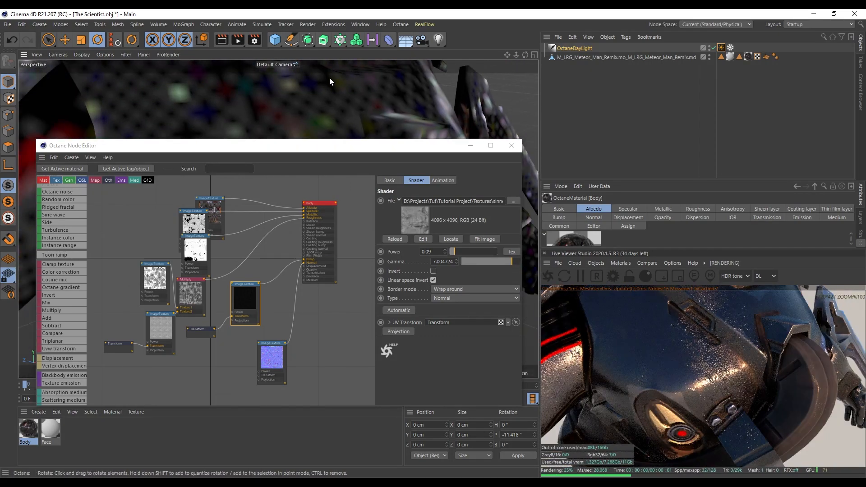
pyautogui.click(453, 251)
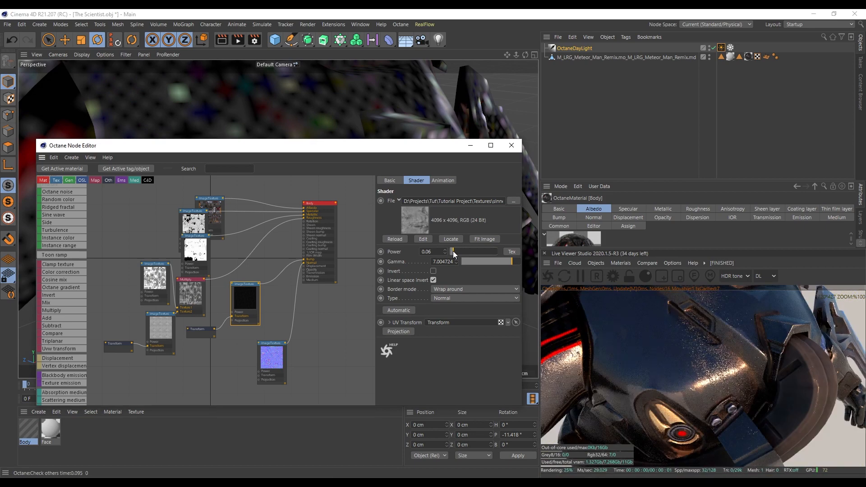
pyautogui.click(454, 251)
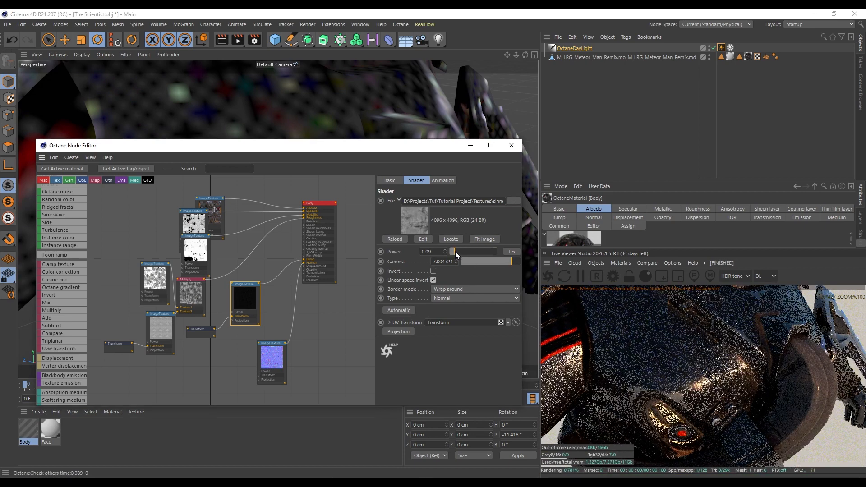
pyautogui.moveTo(511, 262); pyautogui.dragTo(516, 265)
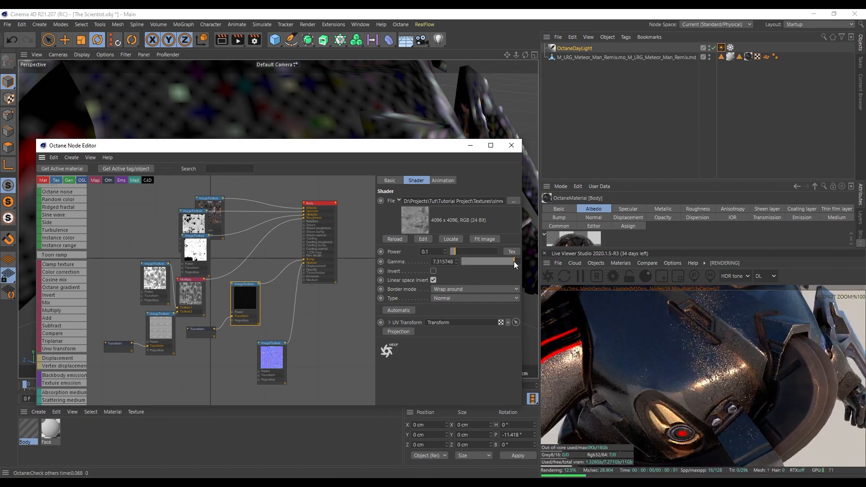
pyautogui.click(203, 332)
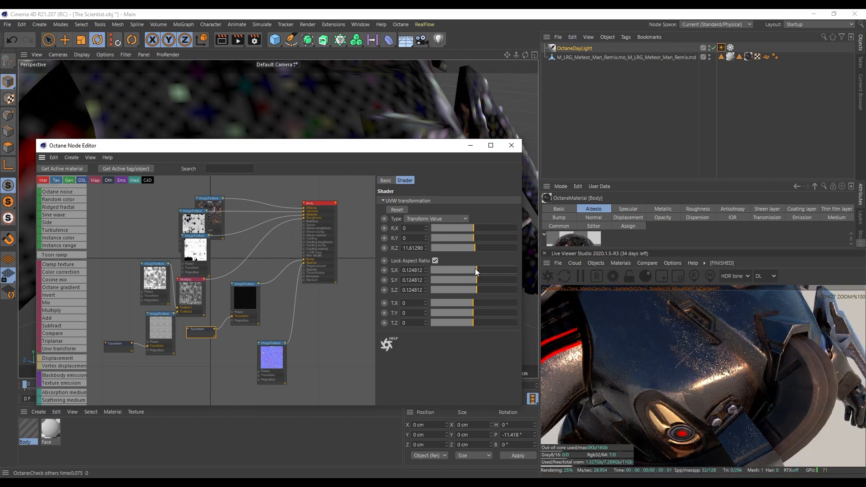
pyautogui.click(512, 145)
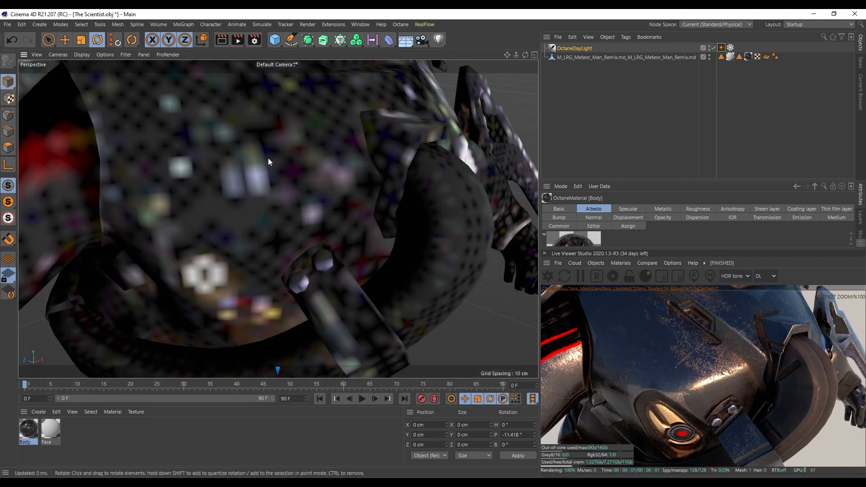
# - Examine the adjusted bump on the full body and on the chest armour in the live render
pyautogui.keyDown('alt'); pyautogui.moveTo(313, 164); pyautogui.dragTo(266, 160); pyautogui.keyUp('alt')
pyautogui.scroll(-8, 335, 233)
pyautogui.keyDown('alt'); pyautogui.moveTo(315, 202); pyautogui.dragTo(340, 198); pyautogui.keyUp('alt')
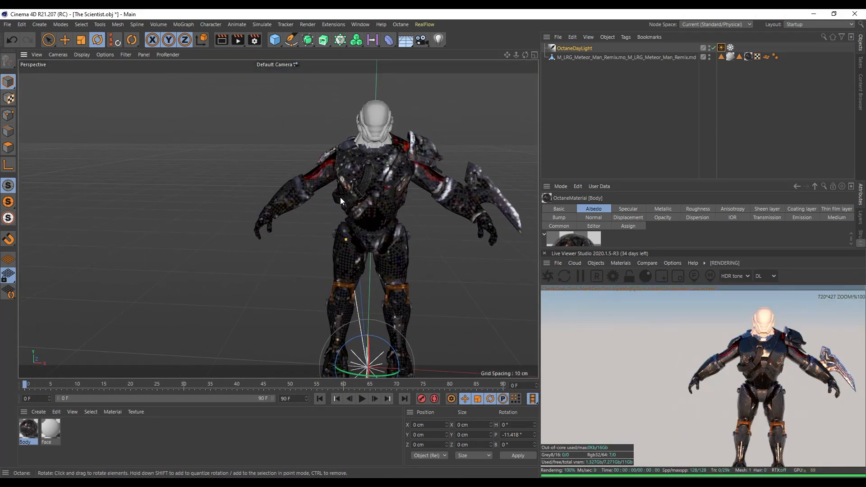
pyautogui.scroll(12, 277, 198)
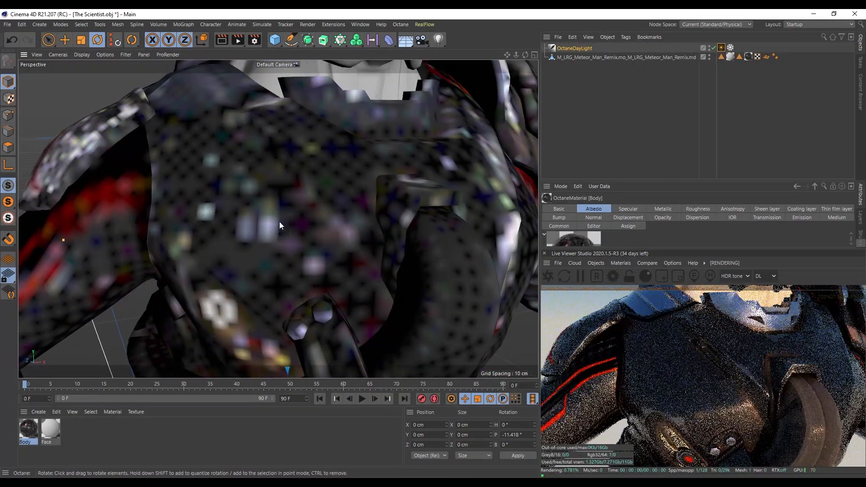
pyautogui.scroll(-8, 382, 213)
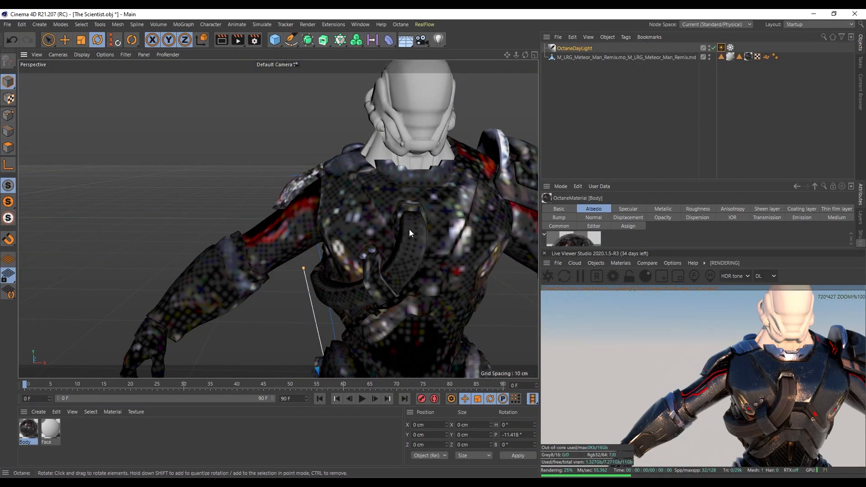
pyautogui.scroll(-6, 410, 234)
pyautogui.keyDown('alt'); pyautogui.moveTo(267, 218); pyautogui.dragTo(343, 200); pyautogui.keyUp('alt')
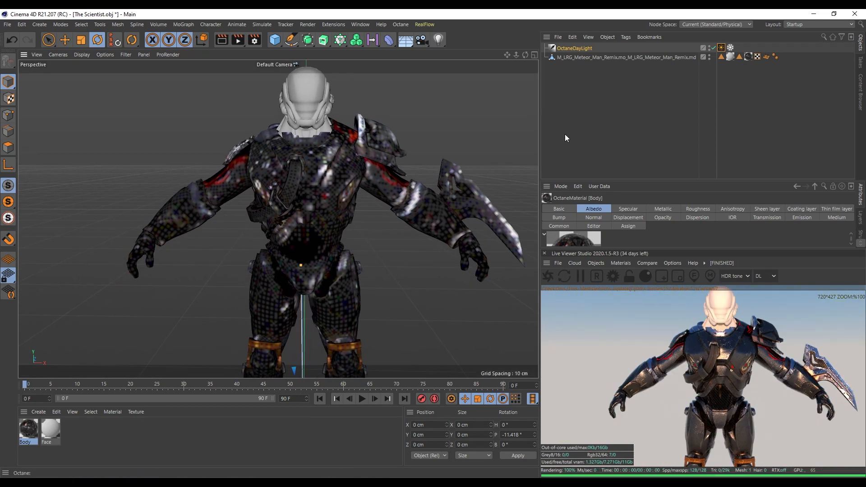
pyautogui.click(321, 438)
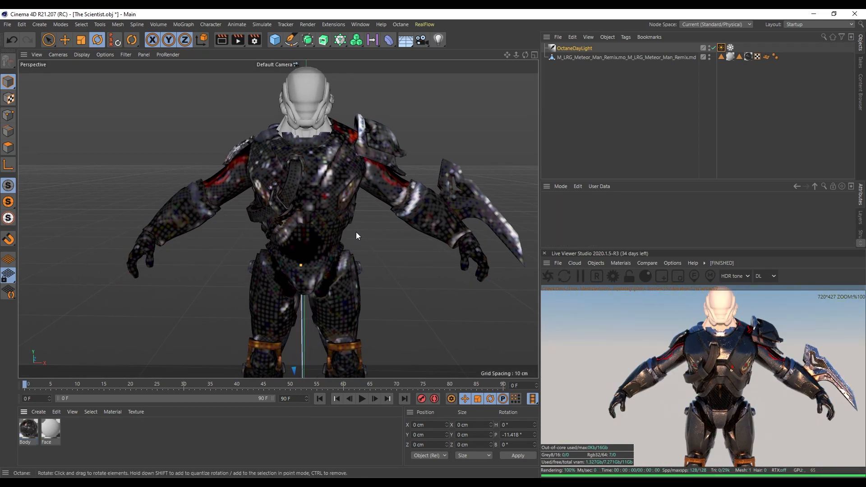
pyautogui.keyDown('alt'); pyautogui.moveTo(314, 226); pyautogui.dragTo(316, 229); pyautogui.keyUp('alt')
pyautogui.scroll(5, 318, 212)
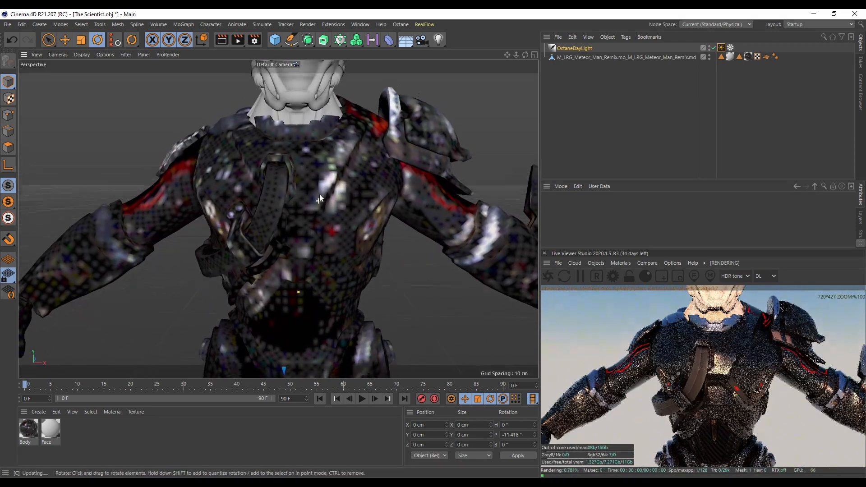
pyautogui.scroll(-2, 319, 207)
pyautogui.keyDown('alt'); pyautogui.moveTo(308, 229); pyautogui.dragTo(277, 226); pyautogui.keyUp('alt')
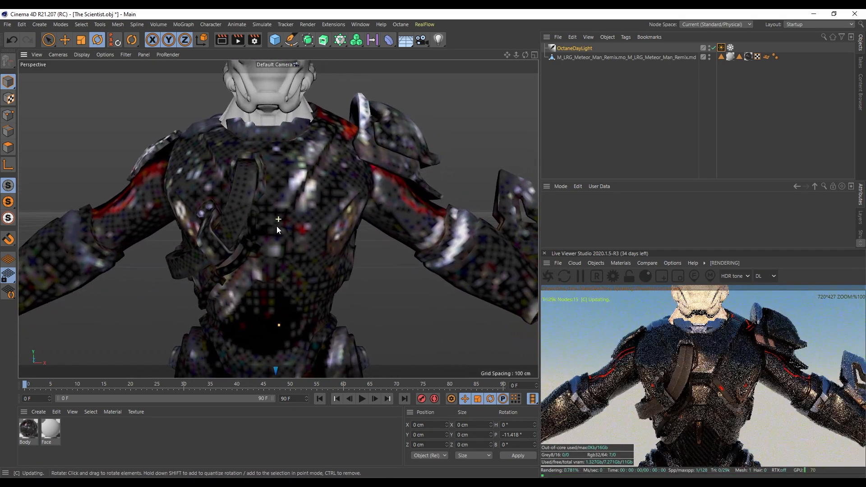
pyautogui.scroll(3, 280, 237)
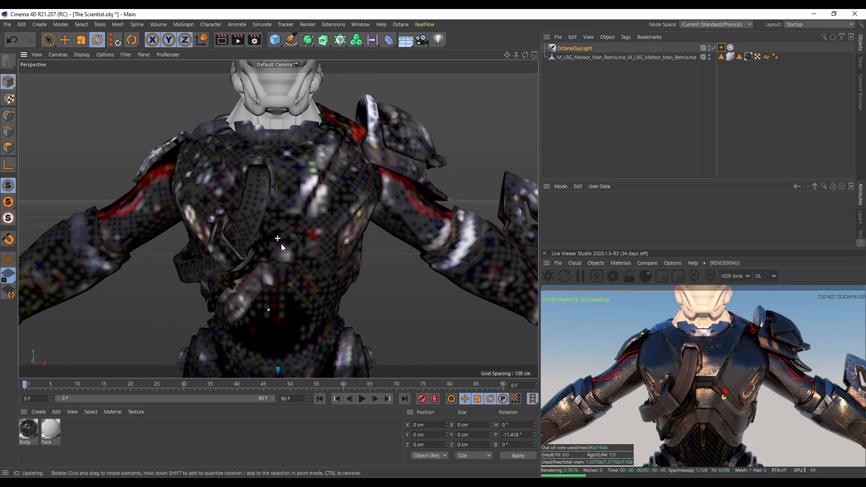
# - Reopen the Body material's node graph, select its normal map texture node and close the Material Editor
pyautogui.doubleClick(30, 433)
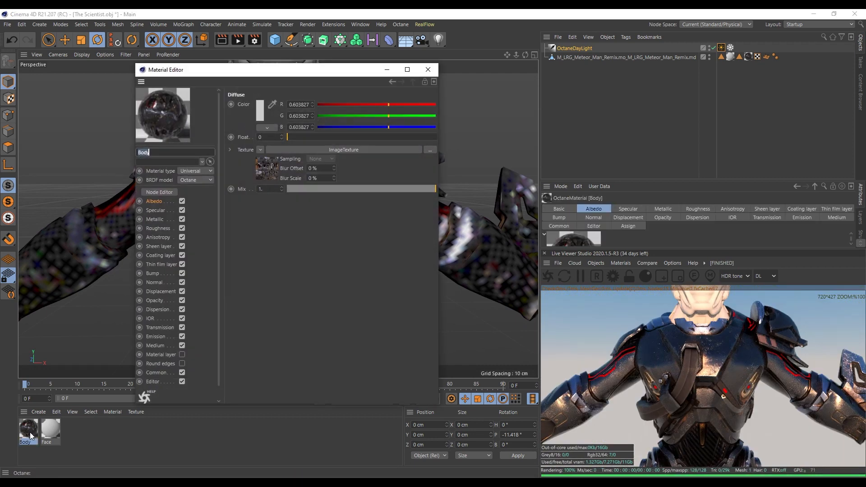
pyautogui.click(170, 195)
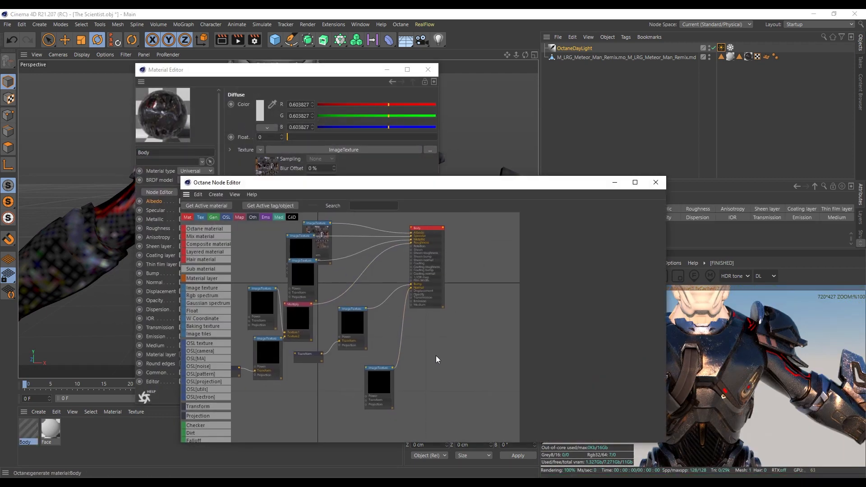
pyautogui.click(388, 376)
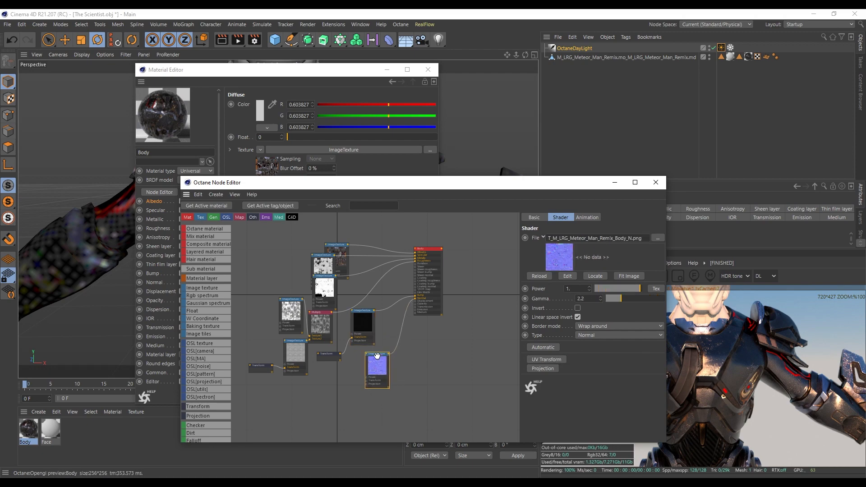
pyautogui.click(428, 70)
# - Align the normal map node directly beneath the bump texture node
pyautogui.scroll(10, 311, 127)
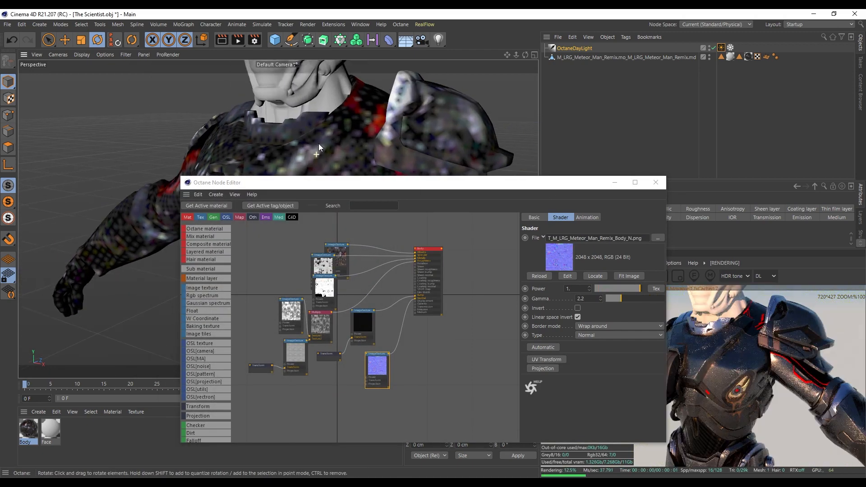
pyautogui.keyDown('alt'); pyautogui.moveTo(285, 139); pyautogui.dragTo(424, 132); pyautogui.keyUp('alt')
pyautogui.keyDown('alt'); pyautogui.moveTo(424, 131); pyautogui.dragTo(334, 148, button='right'); pyautogui.keyUp('alt')
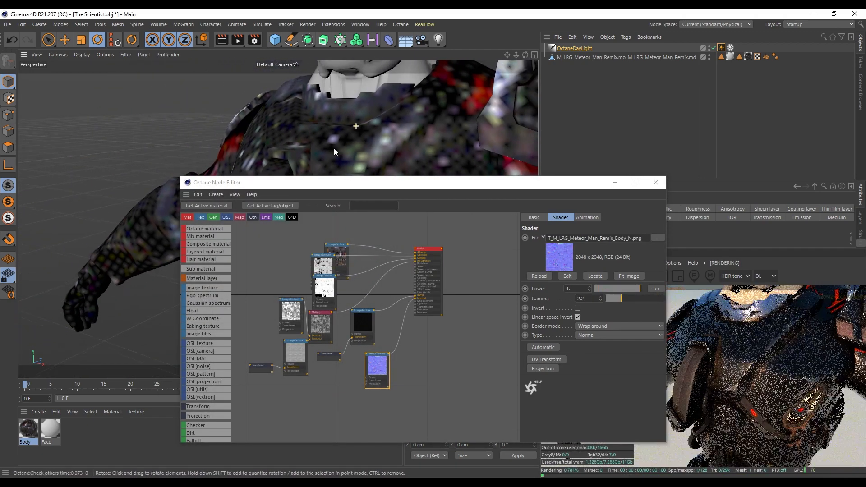
pyautogui.keyDown('alt'); pyautogui.moveTo(264, 135); pyautogui.dragTo(310, 133, button='right'); pyautogui.keyUp('alt')
pyautogui.keyDown('alt'); pyautogui.moveTo(375, 149); pyautogui.dragTo(345, 131); pyautogui.keyUp('alt')
pyautogui.keyDown('alt'); pyautogui.moveTo(374, 143); pyautogui.dragTo(413, 149, button='right'); pyautogui.keyUp('alt')
pyautogui.moveTo(378, 366); pyautogui.dragTo(364, 368)
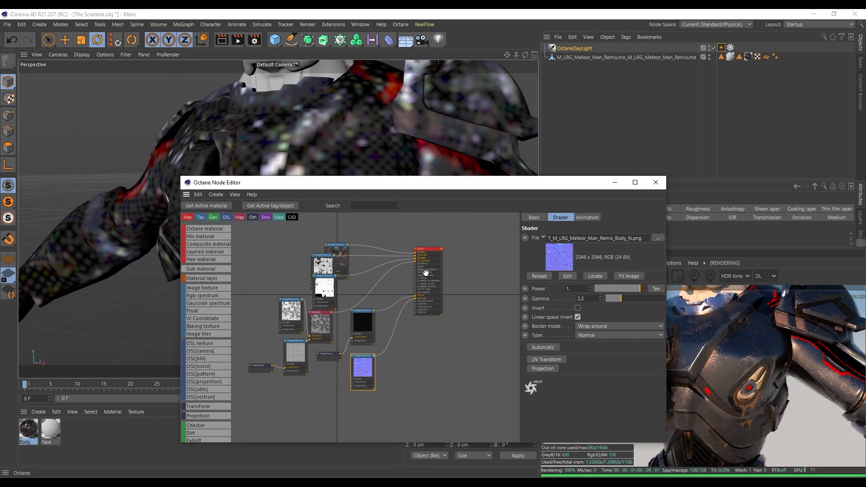
# - Add a Mix material node beside the Body material and connect Body to its first material input
pyautogui.moveTo(426, 273); pyautogui.dragTo(418, 281)
pyautogui.moveTo(200, 237); pyautogui.dragTo(474, 251)
pyautogui.moveTo(480, 339); pyautogui.dragTo(384, 336, button='middle')
pyautogui.moveTo(317, 271); pyautogui.dragTo(310, 269)
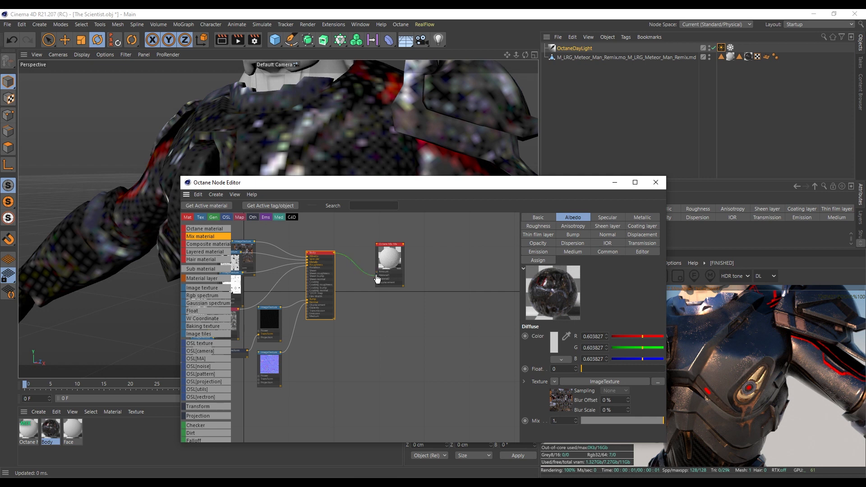
pyautogui.moveTo(377, 278); pyautogui.dragTo(377, 276)
pyautogui.moveTo(365, 349); pyautogui.dragTo(381, 336, button='middle')
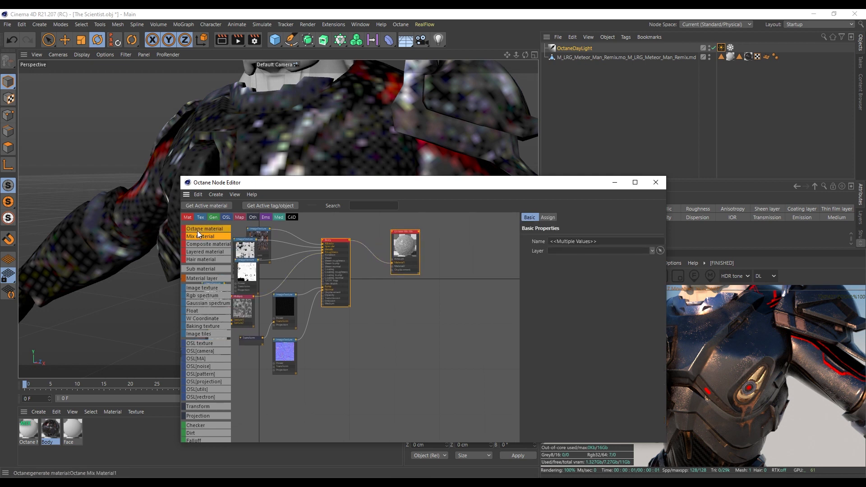
# - Add an Octane material node beneath the Body node and connect it to the Mix material's second material input
pyautogui.moveTo(336, 337); pyautogui.dragTo(336, 336)
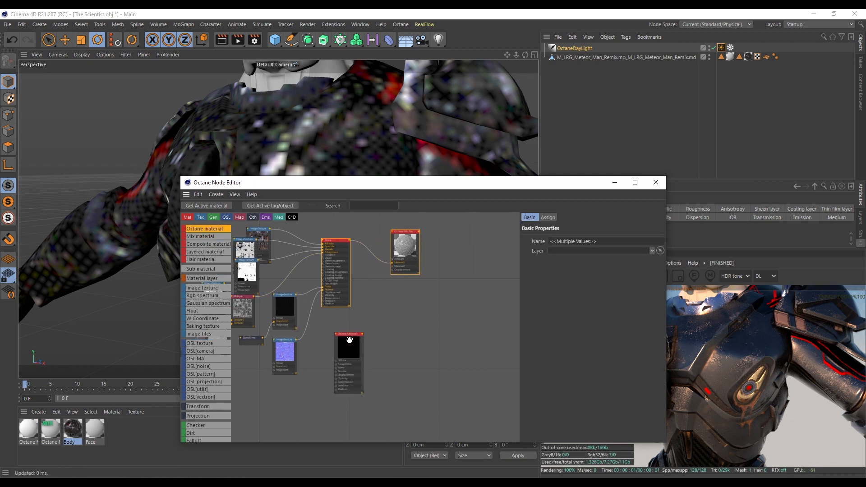
pyautogui.click(352, 333)
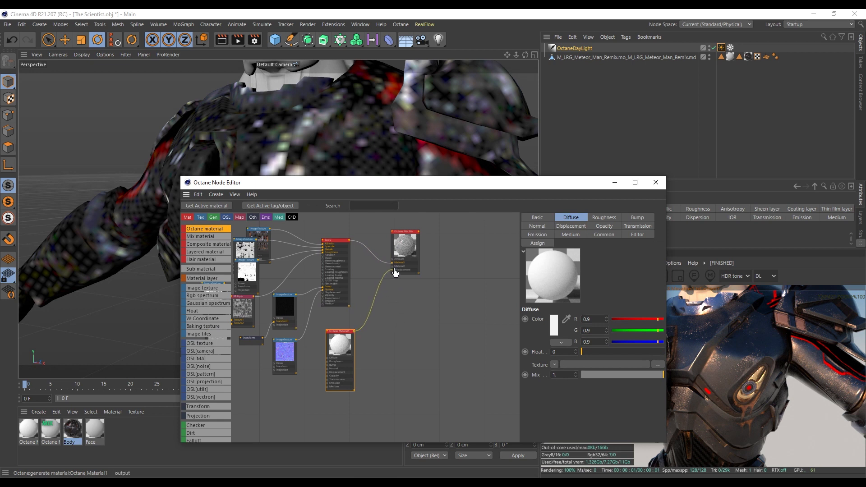
pyautogui.moveTo(392, 267); pyautogui.dragTo(393, 267)
pyautogui.click(373, 348)
pyautogui.moveTo(344, 344); pyautogui.dragTo(339, 337)
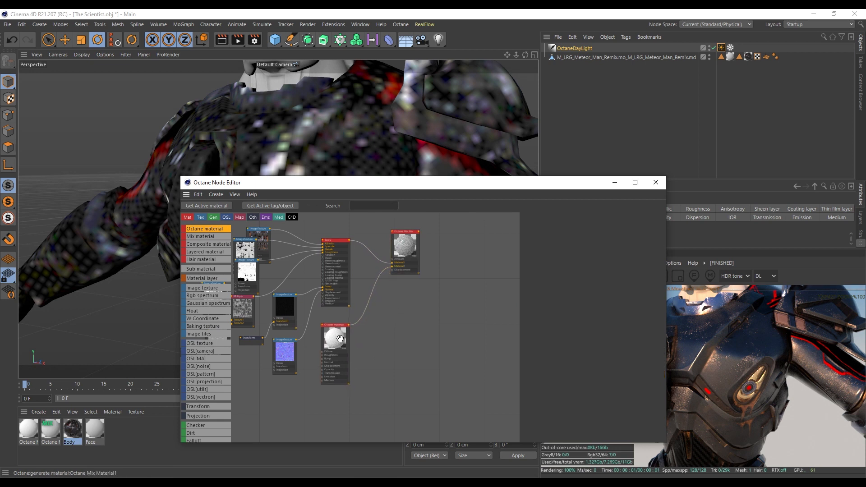
# - Try the Metallic type on the new Octane material and set it back to Diffuse
pyautogui.click(541, 218)
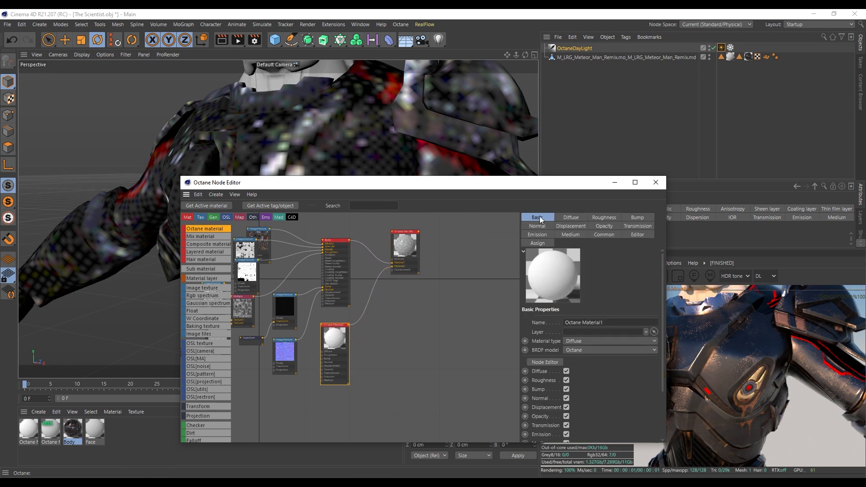
pyautogui.click(584, 342)
pyautogui.click(583, 380)
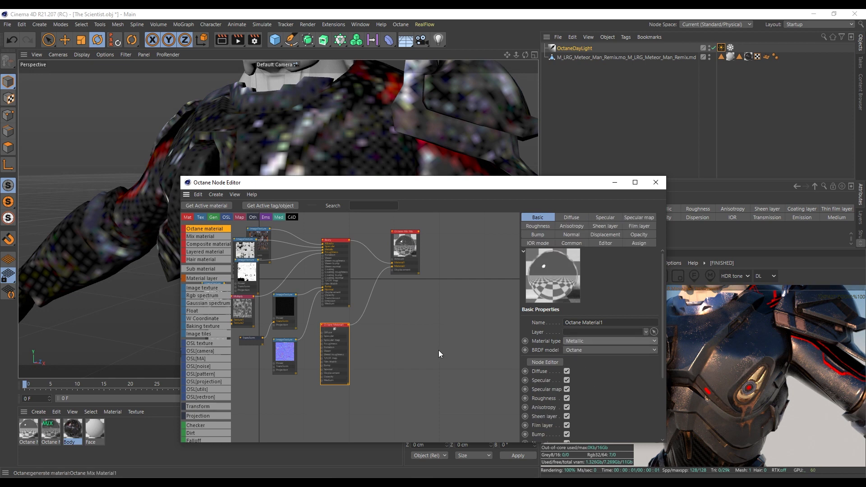
pyautogui.click(576, 340)
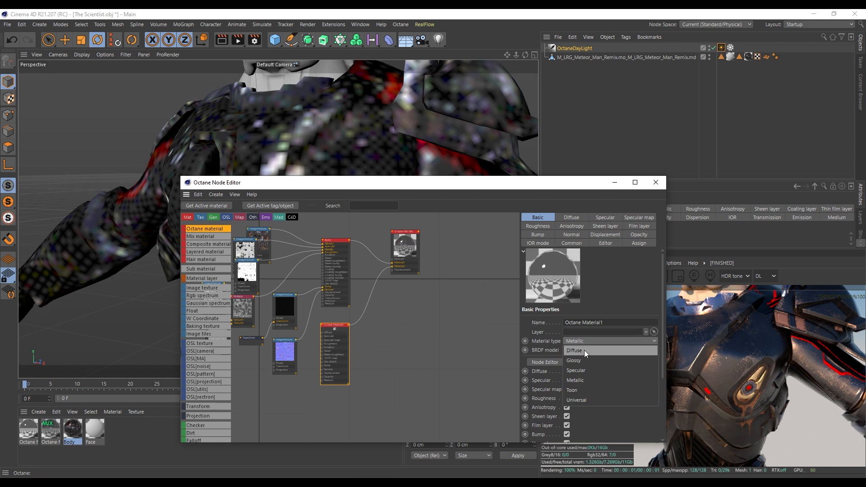
pyautogui.click(584, 350)
# - Set the new material's diffuse colour to red, with R 0.9, G 0 and B 0
pyautogui.click(572, 218)
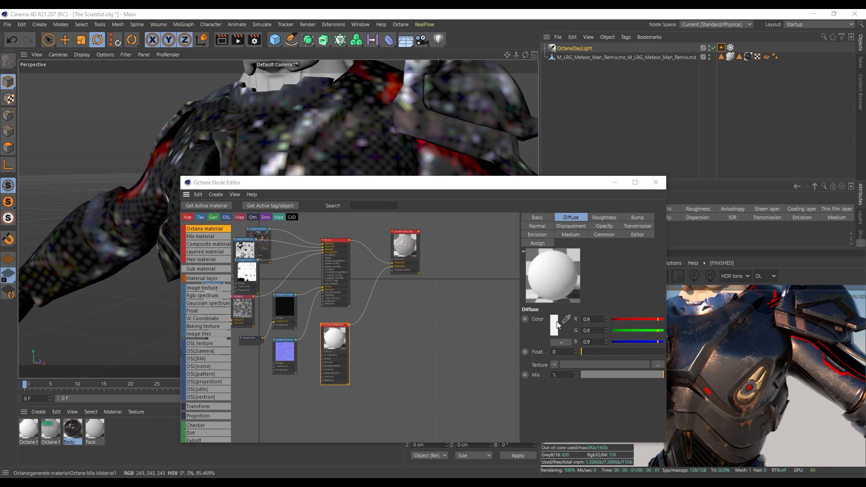
pyautogui.click(557, 321)
pyautogui.click(542, 355)
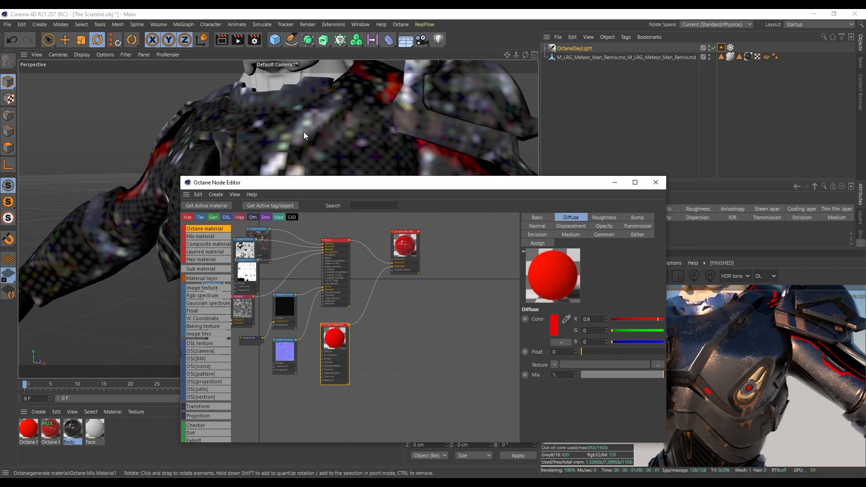
# - Reposition the Mix material node midway between the Body and red material nodes, leaving its mix settings open
pyautogui.keyDown('alt'); pyautogui.moveTo(304, 132); pyautogui.dragTo(291, 148); pyautogui.keyUp('alt')
pyautogui.keyDown('alt'); pyautogui.moveTo(291, 148); pyautogui.dragTo(313, 122, button='right'); pyautogui.keyUp('alt')
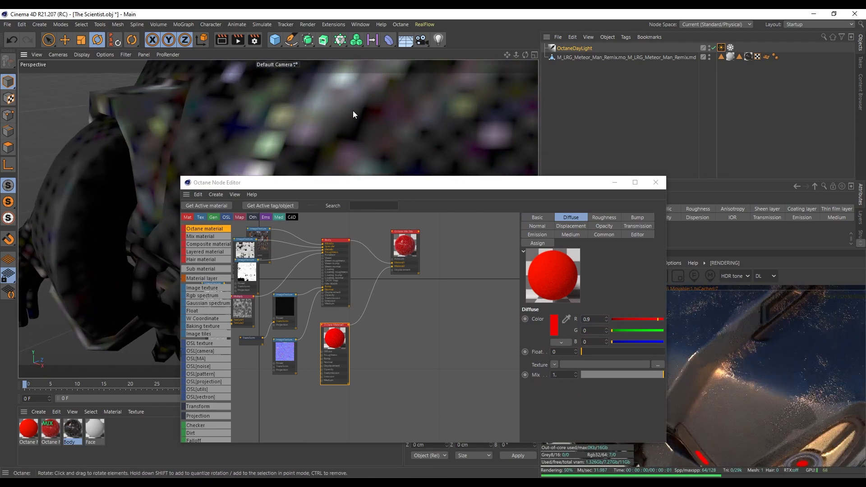
pyautogui.keyDown('alt'); pyautogui.moveTo(353, 111); pyautogui.dragTo(347, 148, button='middle'); pyautogui.keyUp('alt')
pyautogui.keyDown('alt'); pyautogui.moveTo(346, 148); pyautogui.dragTo(352, 130); pyautogui.keyUp('alt')
pyautogui.keyDown('alt'); pyautogui.moveTo(352, 130); pyautogui.dragTo(343, 131, button='right'); pyautogui.keyUp('alt')
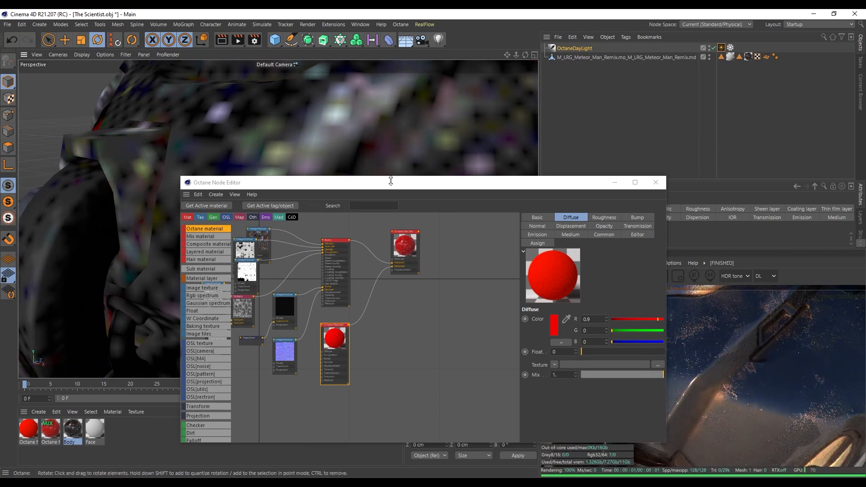
pyautogui.moveTo(436, 268); pyautogui.dragTo(450, 298, button='middle')
pyautogui.moveTo(421, 271); pyautogui.dragTo(442, 288)
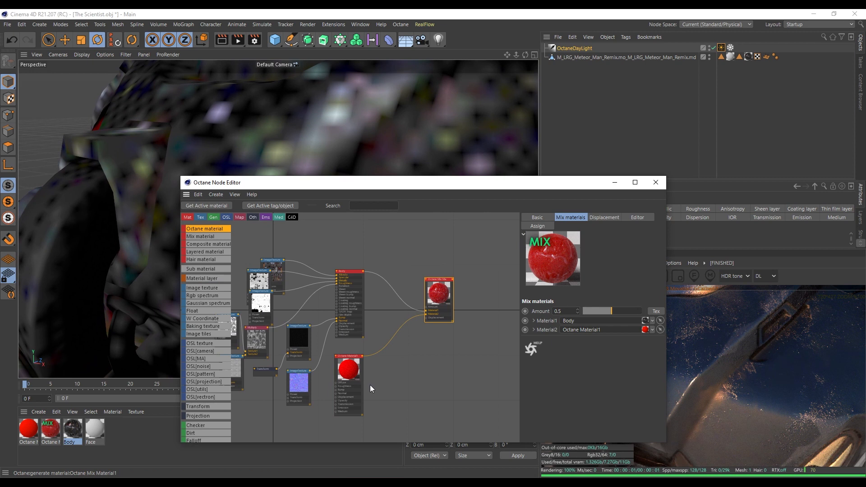
# - Replace the Body material on the character's texture tag with the Mix material
pyautogui.click(54, 434)
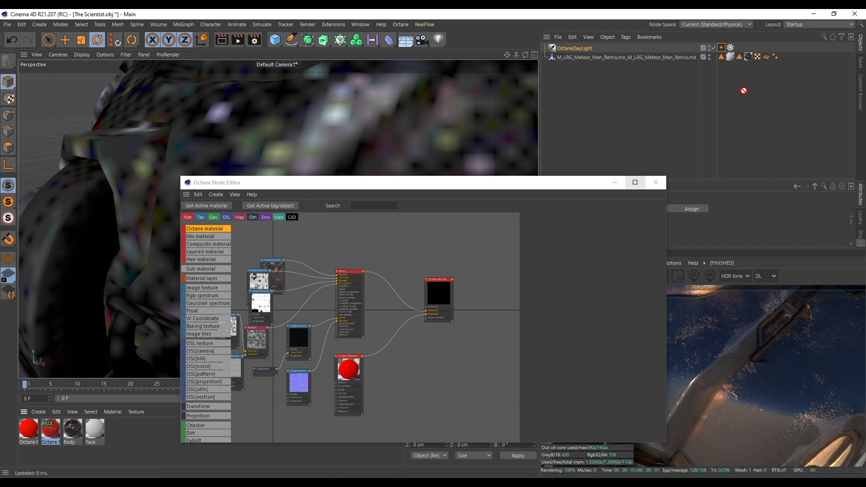
pyautogui.moveTo(749, 58); pyautogui.dragTo(749, 58)
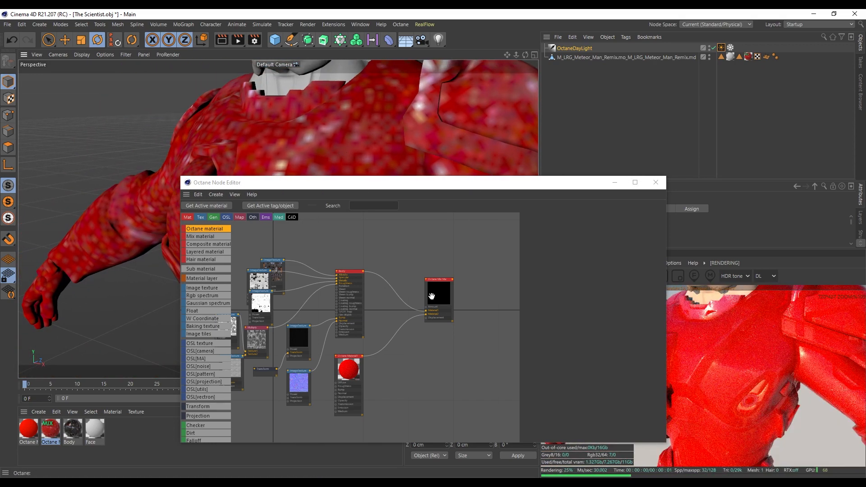
# - Try the Mix material's amount at 0 and at 1, and set it to about 0.55
pyautogui.moveTo(436, 296)
pyautogui.mouseDown()
pyautogui.moveTo(427, 296)
pyautogui.moveTo(440, 291)
pyautogui.mouseUp()
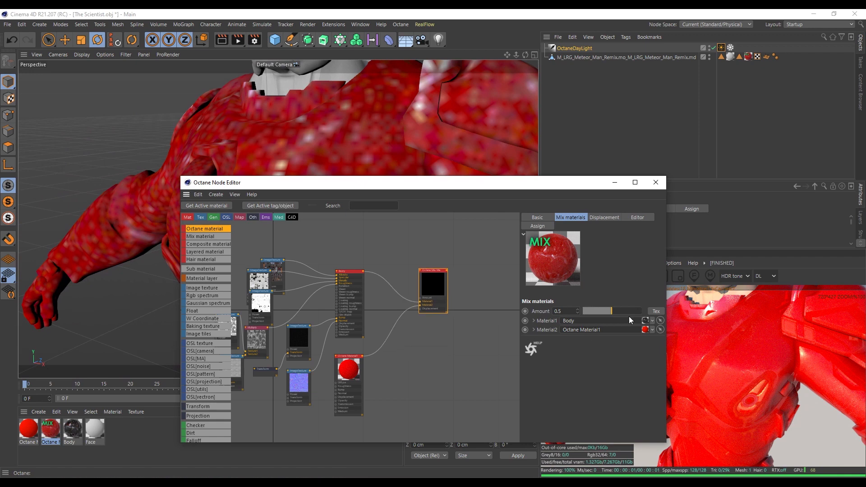
pyautogui.moveTo(611, 313); pyautogui.dragTo(570, 317)
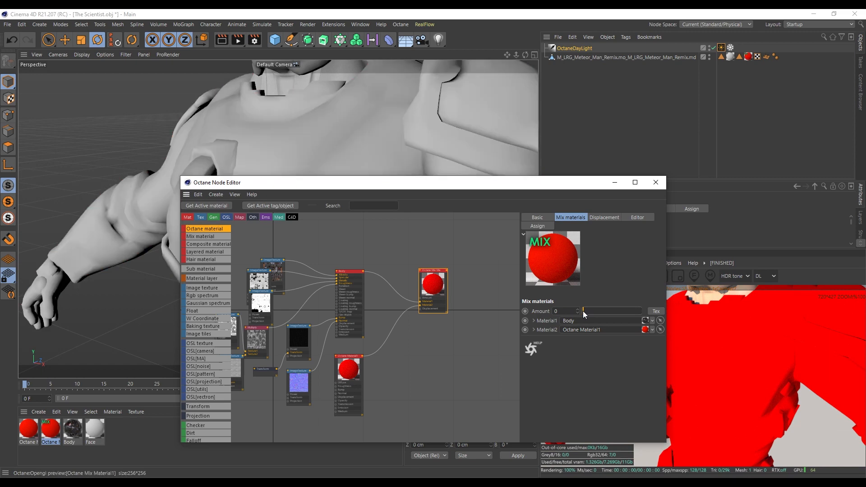
pyautogui.click(583, 310)
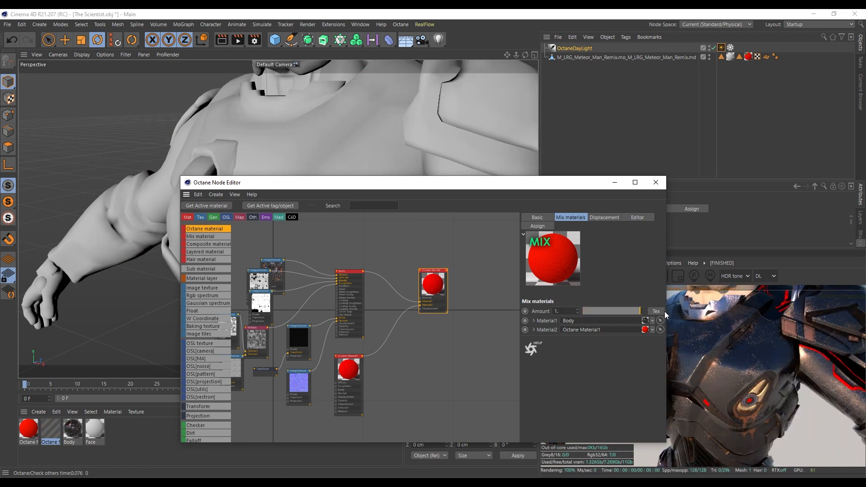
pyautogui.moveTo(640, 311); pyautogui.dragTo(613, 313)
# - Add a Dirt node above the Body node, connect it to the Mix material's Amount input, and open its shader settings
pyautogui.scroll(3, 407, 275)
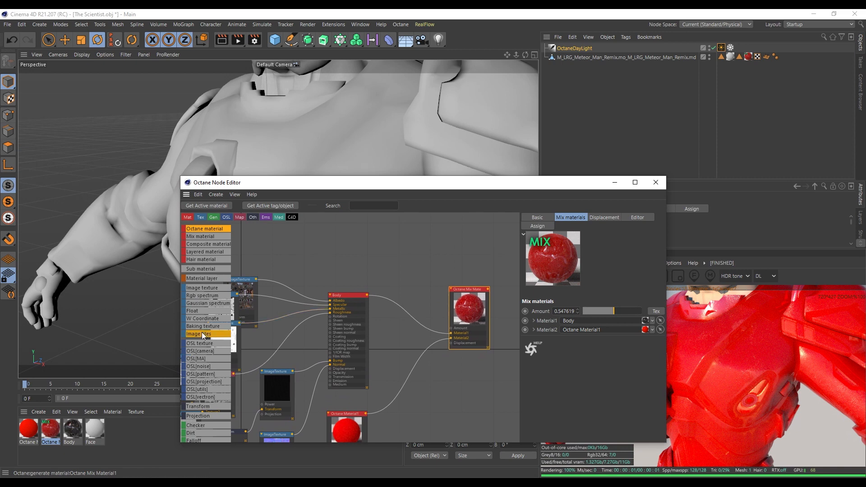
pyautogui.scroll(-5, 202, 334)
pyautogui.scroll(-2, 200, 331)
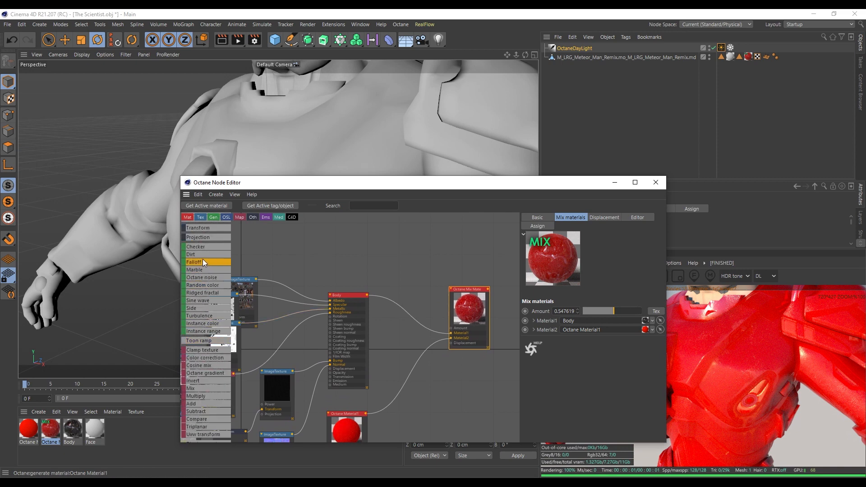
pyautogui.moveTo(338, 252); pyautogui.dragTo(339, 250)
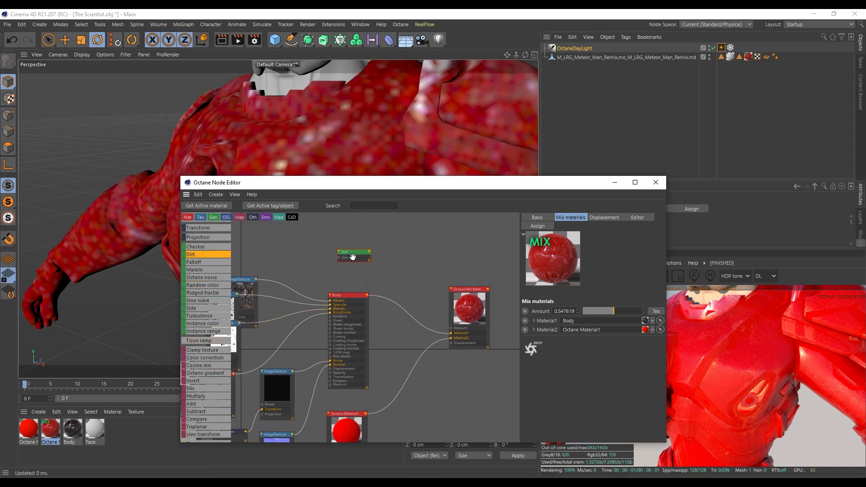
pyautogui.moveTo(450, 331); pyautogui.dragTo(451, 329)
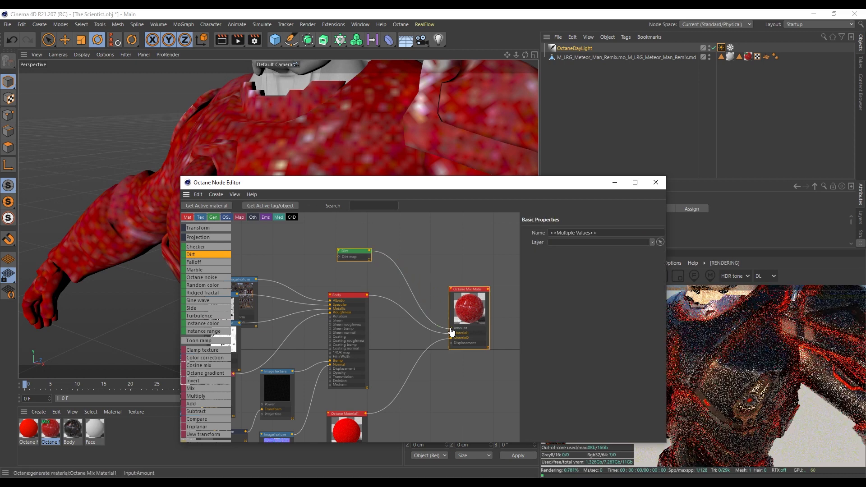
pyautogui.moveTo(349, 256); pyautogui.dragTo(362, 268)
pyautogui.click(387, 255)
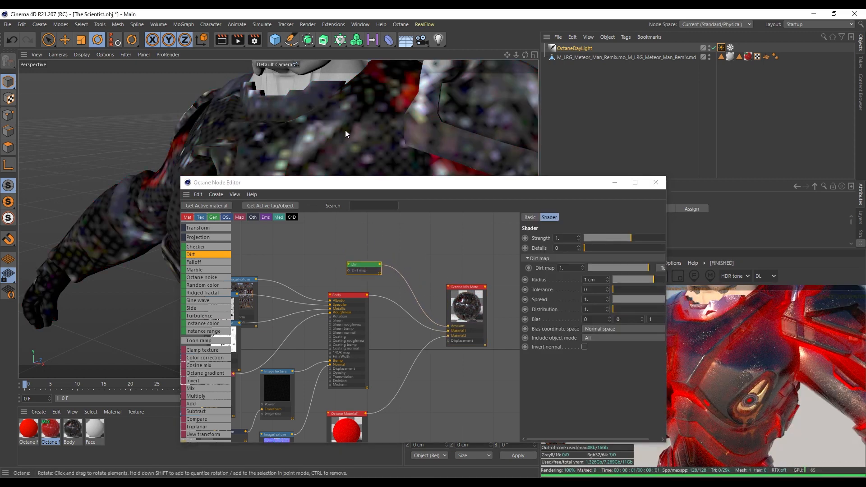
# - Turn on Invert normal for the Dirt node and inspect the chest armour close up
pyautogui.keyDown('alt'); pyautogui.moveTo(345, 130); pyautogui.dragTo(317, 141); pyautogui.keyUp('alt')
pyautogui.keyDown('alt'); pyautogui.moveTo(318, 142); pyautogui.dragTo(325, 123, button='right'); pyautogui.keyUp('alt')
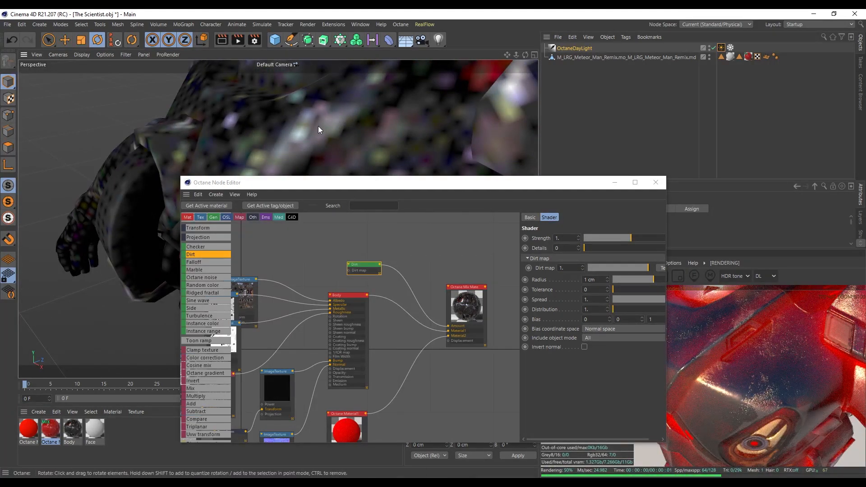
pyautogui.keyDown('alt'); pyautogui.moveTo(314, 138); pyautogui.dragTo(332, 136); pyautogui.keyUp('alt')
pyautogui.keyDown('alt'); pyautogui.moveTo(331, 136); pyautogui.dragTo(351, 139, button='right'); pyautogui.keyUp('alt')
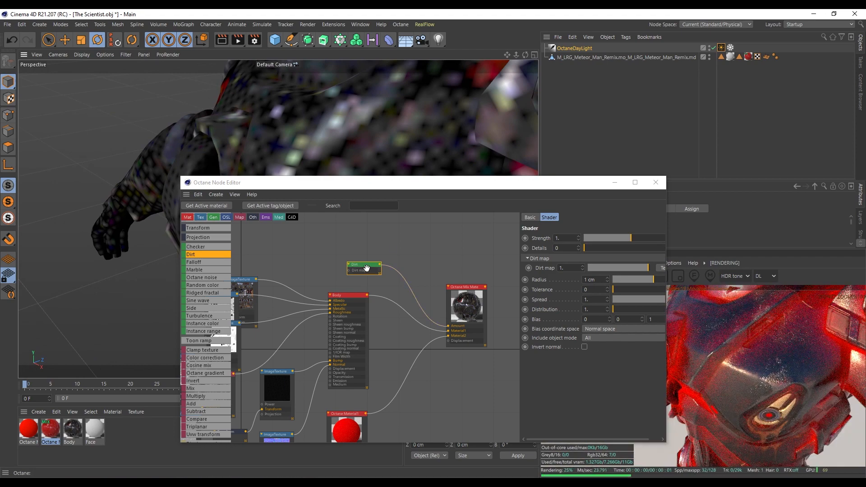
pyautogui.moveTo(365, 267); pyautogui.dragTo(363, 264)
pyautogui.click(585, 347)
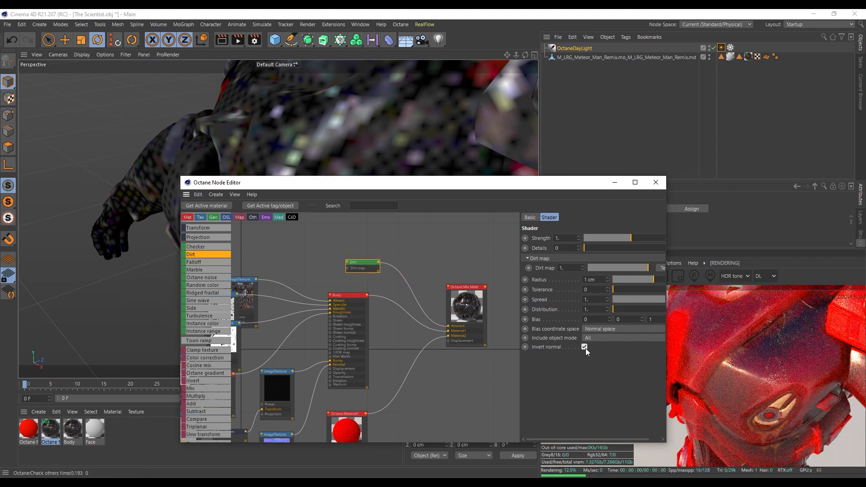
pyautogui.keyDown('alt'); pyautogui.moveTo(368, 153); pyautogui.dragTo(369, 129, button='right'); pyautogui.keyUp('alt')
pyautogui.keyDown('alt'); pyautogui.moveTo(369, 129); pyautogui.dragTo(332, 122); pyautogui.keyUp('alt')
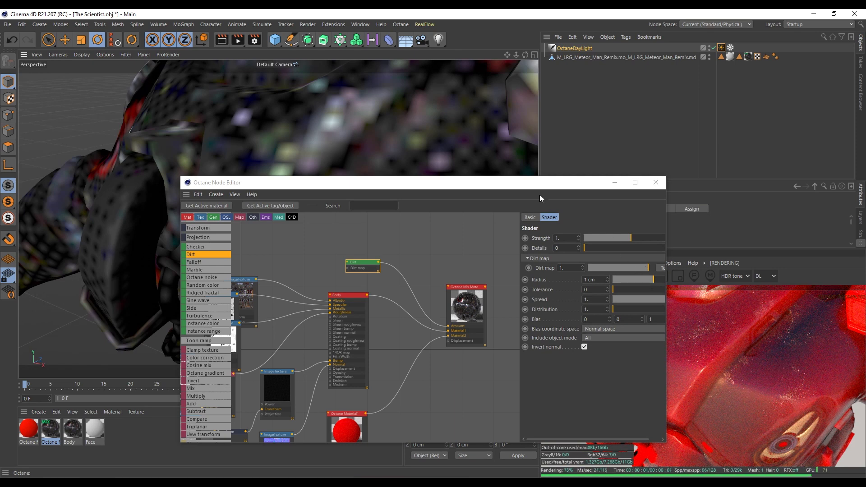
# - Set the Dirt node's strength to about 3.6, radius to 0.145 cm and spread to about 0.74
pyautogui.moveTo(537, 186); pyautogui.dragTo(480, 172)
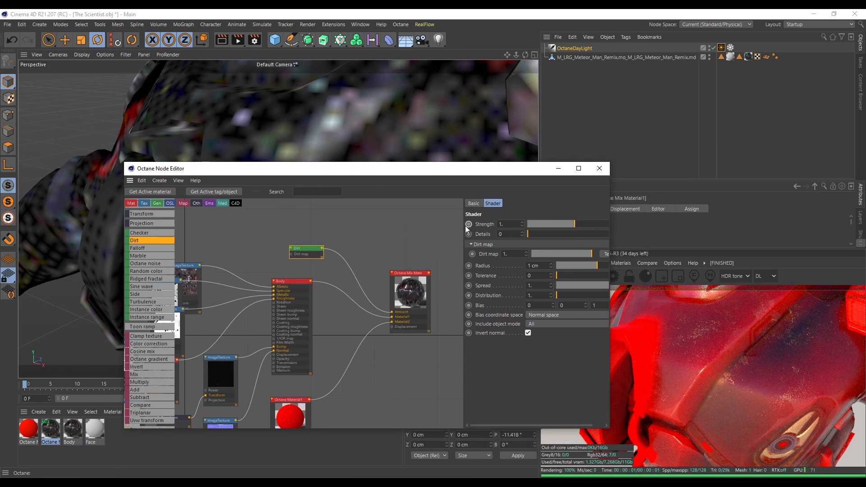
pyautogui.moveTo(465, 228); pyautogui.dragTo(436, 230)
pyautogui.moveTo(556, 225); pyautogui.dragTo(572, 226)
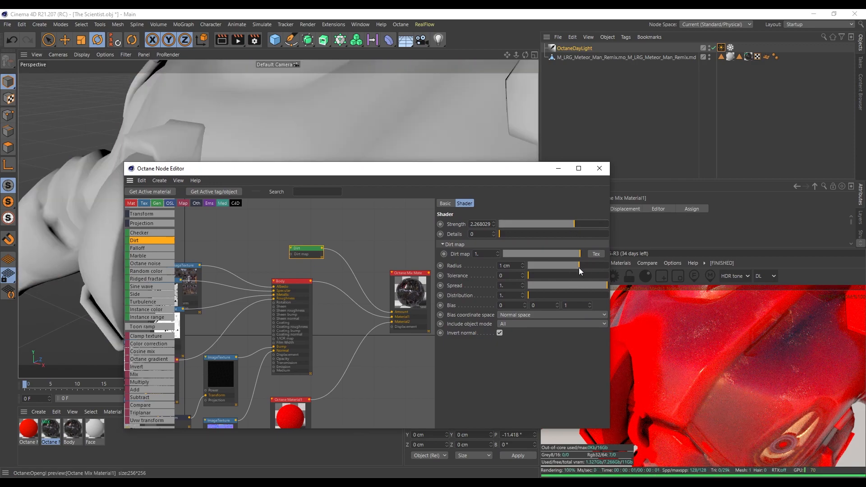
pyautogui.moveTo(603, 285); pyautogui.dragTo(570, 266)
pyautogui.moveTo(573, 225); pyautogui.dragTo(583, 226)
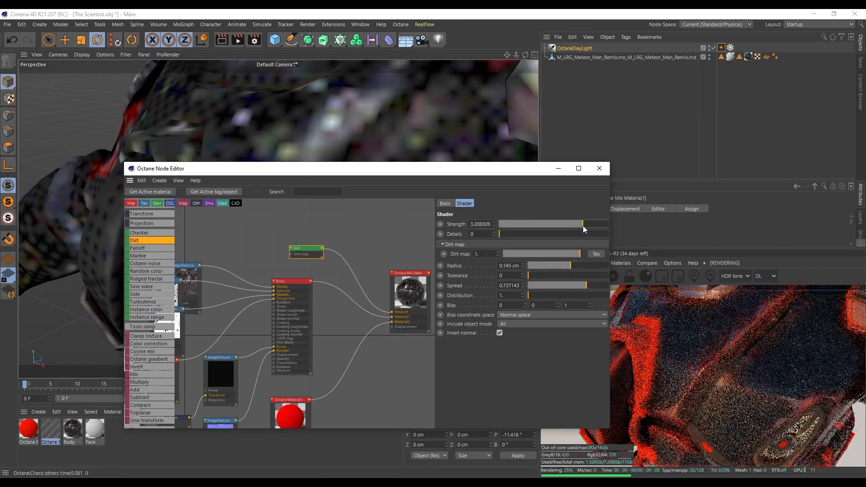
pyautogui.moveTo(569, 267); pyautogui.dragTo(570, 264)
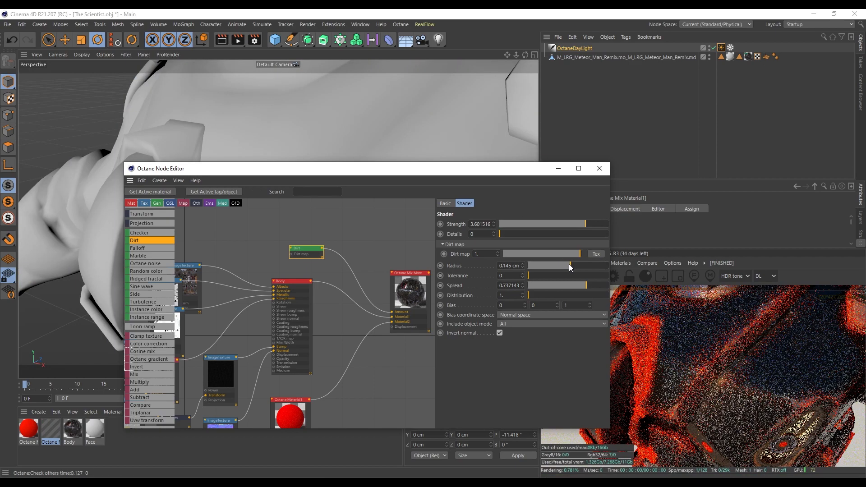
# - Examine the red dirt blend on the whole character and close up on the chest and shoulder armour
pyautogui.keyDown('alt'); pyautogui.moveTo(448, 147); pyautogui.dragTo(416, 118); pyautogui.keyUp('alt')
pyautogui.keyDown('alt'); pyautogui.moveTo(417, 119); pyautogui.dragTo(328, 158, button='right'); pyautogui.keyUp('alt')
pyautogui.scroll(-4, 371, 129)
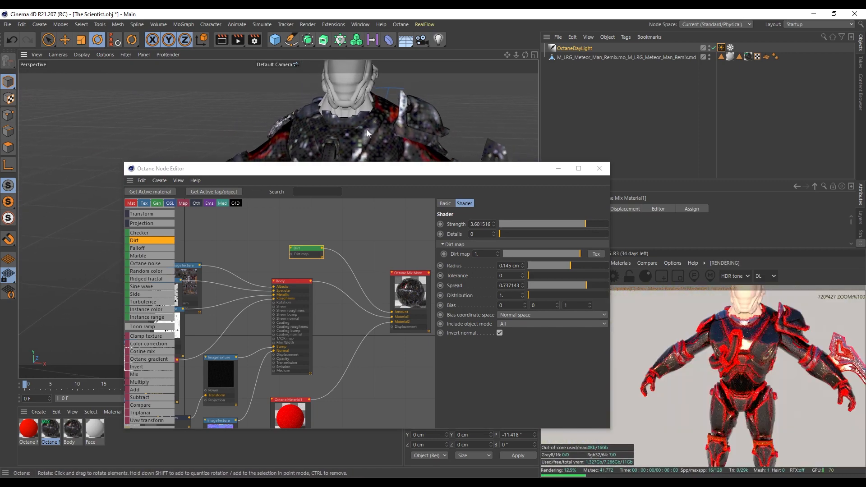
pyautogui.keyDown('alt'); pyautogui.moveTo(367, 129); pyautogui.dragTo(367, 102, button='middle'); pyautogui.keyUp('alt')
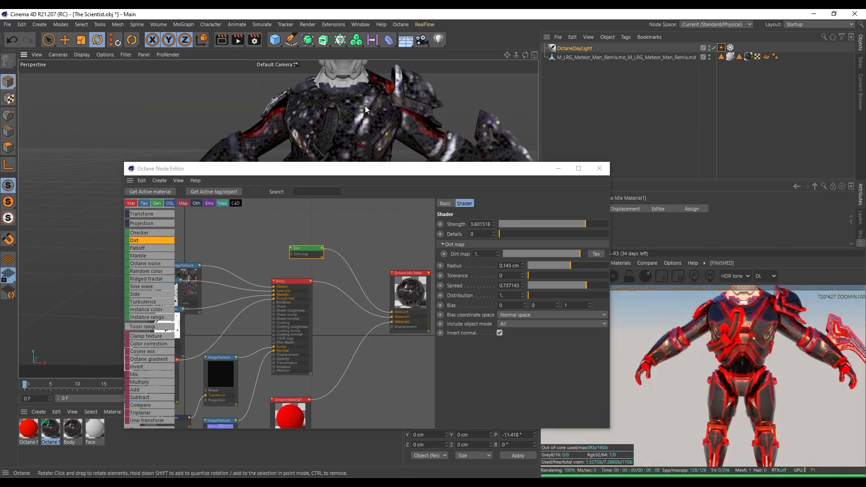
pyautogui.keyDown('alt'); pyautogui.moveTo(365, 107); pyautogui.dragTo(323, 111); pyautogui.keyUp('alt')
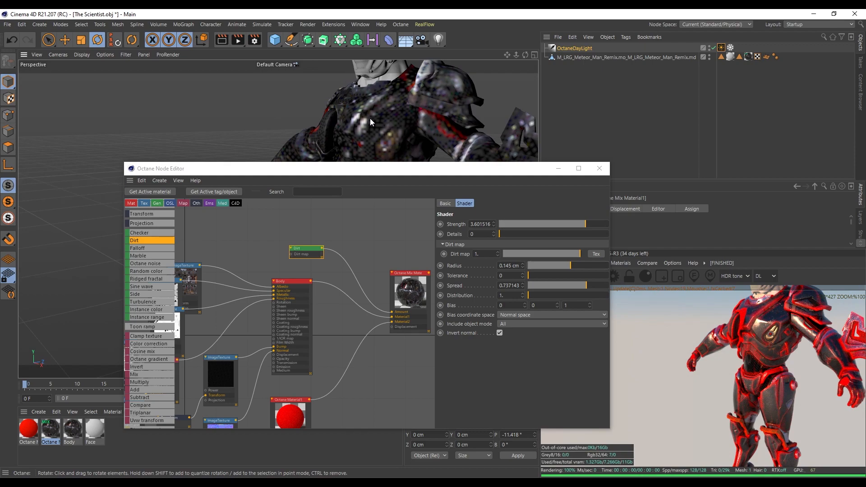
pyautogui.keyDown('alt'); pyautogui.moveTo(370, 119); pyautogui.dragTo(376, 56, button='right'); pyautogui.keyUp('alt')
pyautogui.keyDown('alt'); pyautogui.moveTo(328, 126); pyautogui.dragTo(383, 89); pyautogui.keyUp('alt')
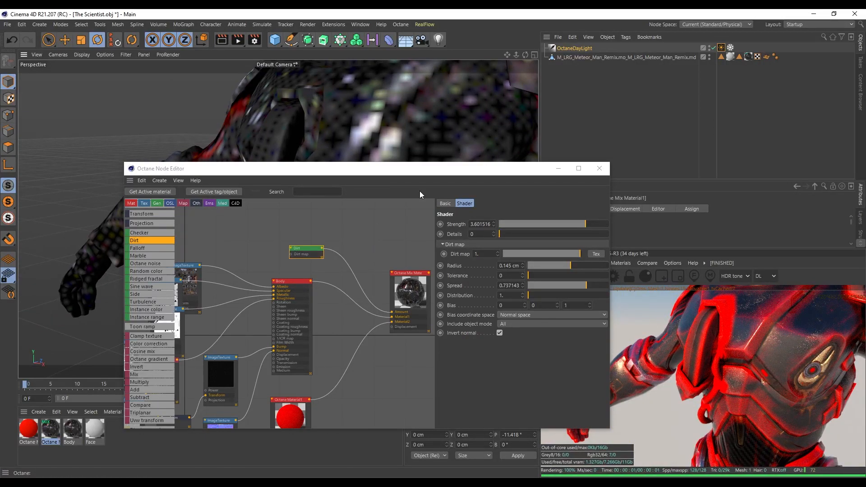
pyautogui.keyDown('alt'); pyautogui.moveTo(386, 118); pyautogui.dragTo(374, 131); pyautogui.keyUp('alt')
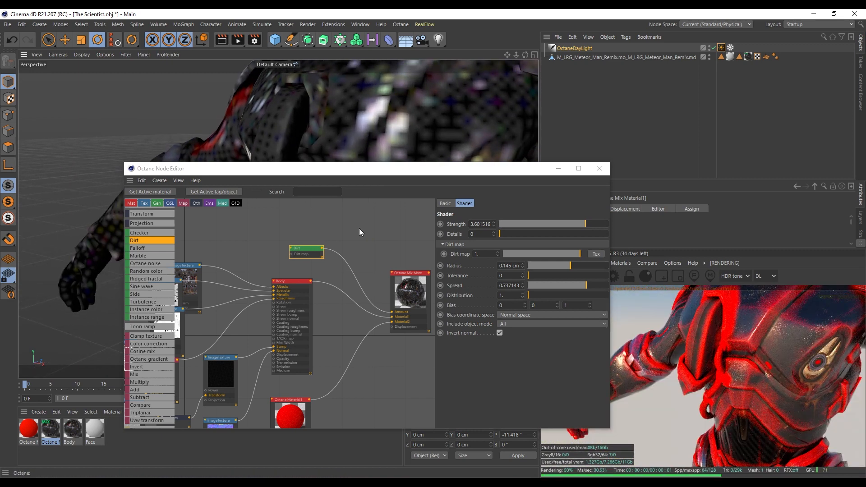
# - Bring the slnneipc_4K_Roughness image from the Textures folder into the node graph beside the Dirt node
pyautogui.moveTo(302, 248); pyautogui.dragTo(294, 233)
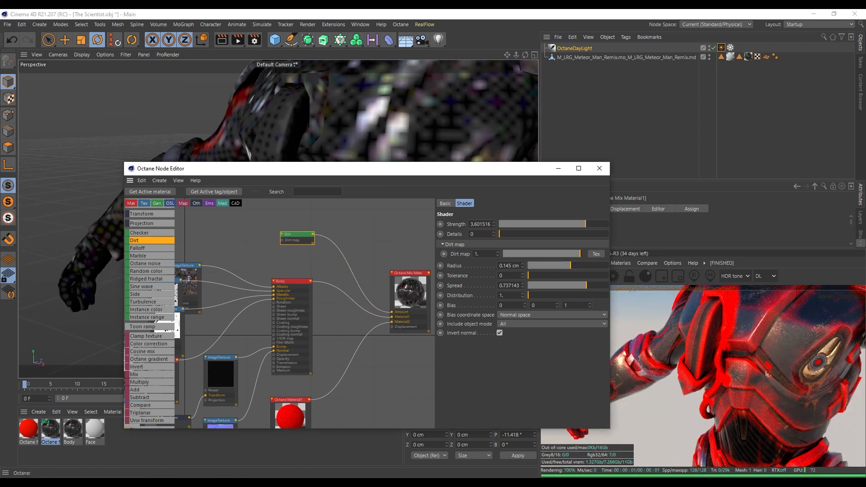
pyautogui.hotkey('alt', 'Tab')
pyautogui.click(654, 296)
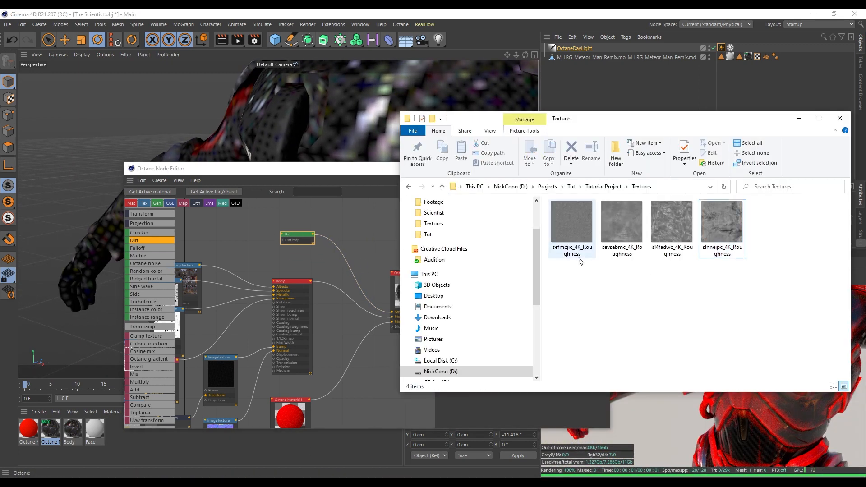
pyautogui.moveTo(712, 294); pyautogui.dragTo(661, 278)
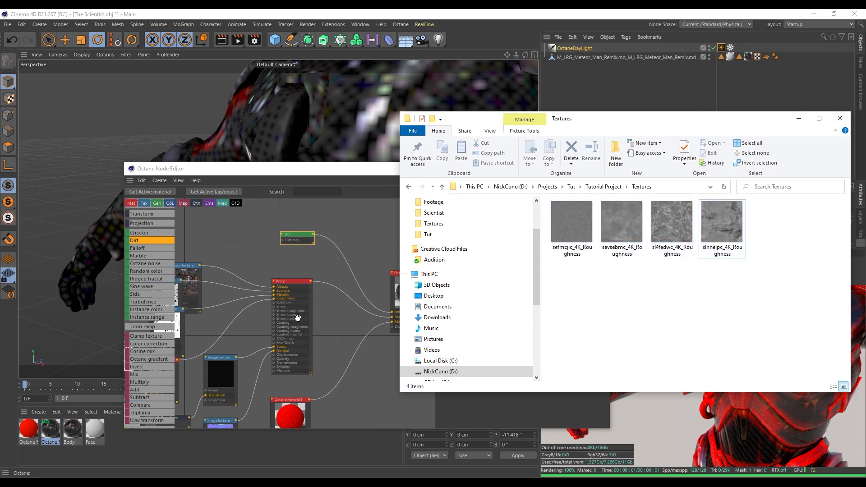
pyautogui.moveTo(321, 265); pyautogui.dragTo(293, 285, button='middle')
pyautogui.moveTo(263, 256); pyautogui.dragTo(269, 230)
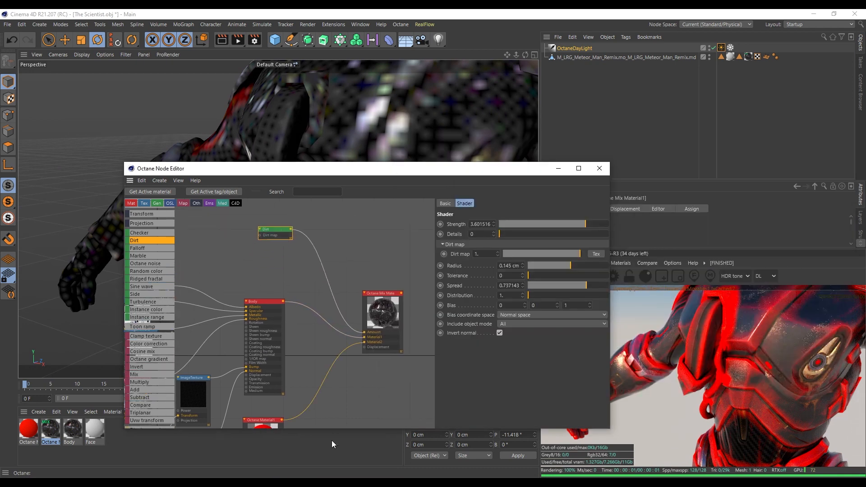
pyautogui.hotkey('alt', 'Tab')
pyautogui.click(718, 230)
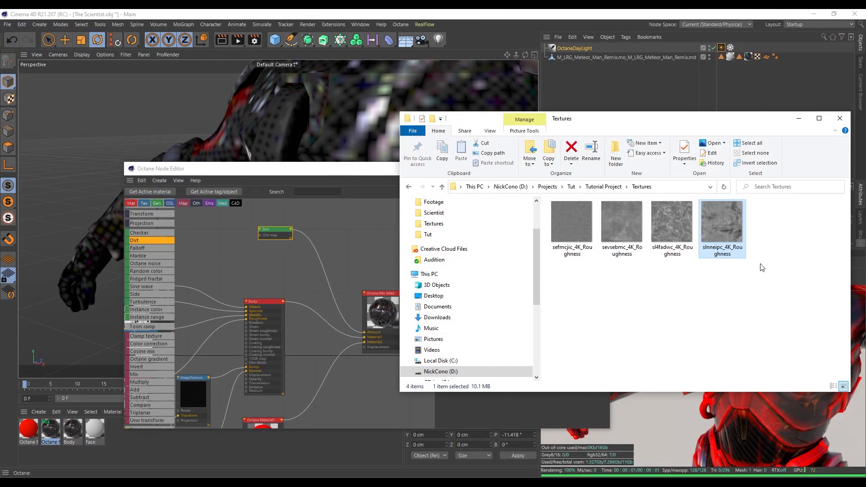
pyautogui.moveTo(722, 226); pyautogui.dragTo(234, 250)
# - Preview the sefmcjic_4K_Roughness image and bring it into the node graph beside the first roughness texture
pyautogui.hotkey('alt', 'Tab')
pyautogui.doubleClick(571, 222)
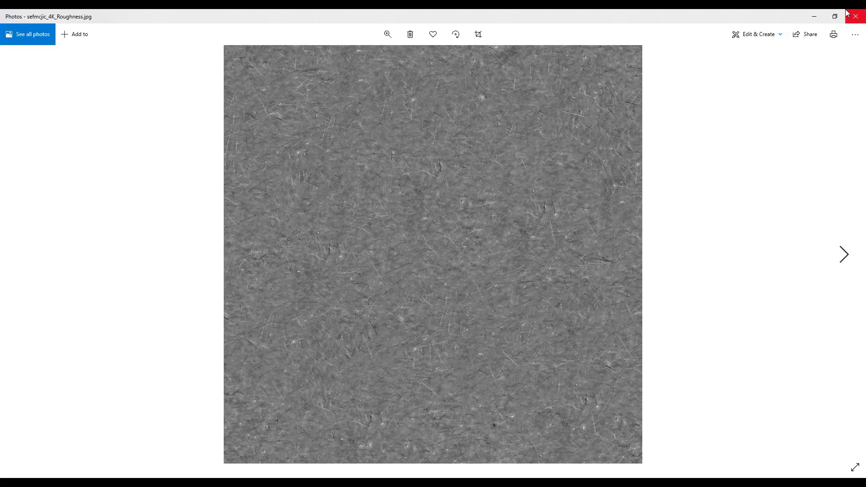
pyautogui.click(849, 14)
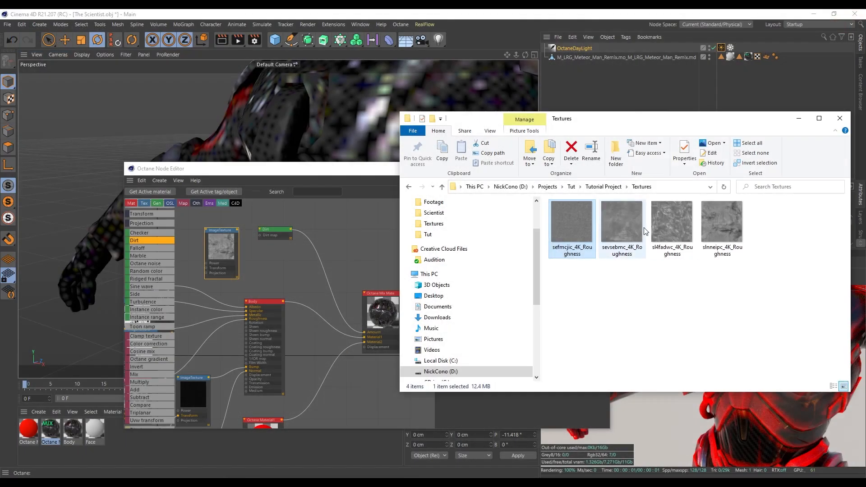
pyautogui.moveTo(572, 224); pyautogui.dragTo(225, 243)
pyautogui.moveTo(264, 265); pyautogui.dragTo(301, 269, button='middle')
pyautogui.moveTo(315, 238); pyautogui.dragTo(315, 229)
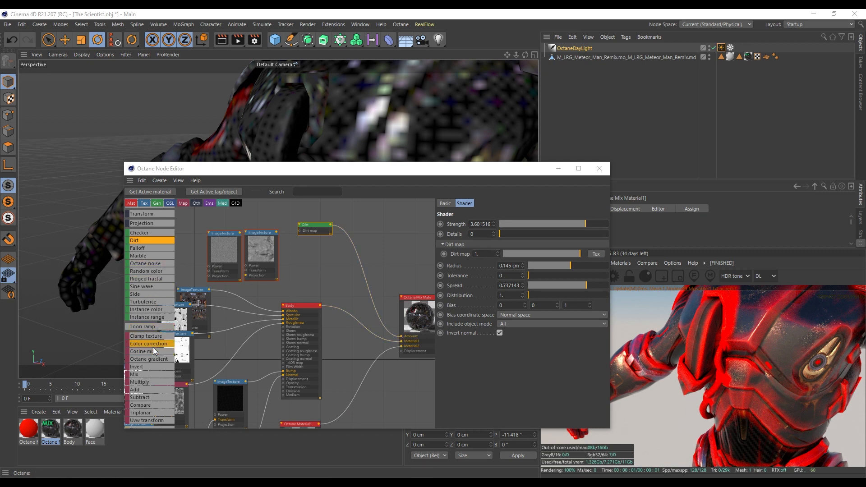
# - Insert a Color correction node between the Dirt node and the Mix material's Amount input
pyautogui.scroll(-3, 153, 345)
pyautogui.scroll(-1, 140, 307)
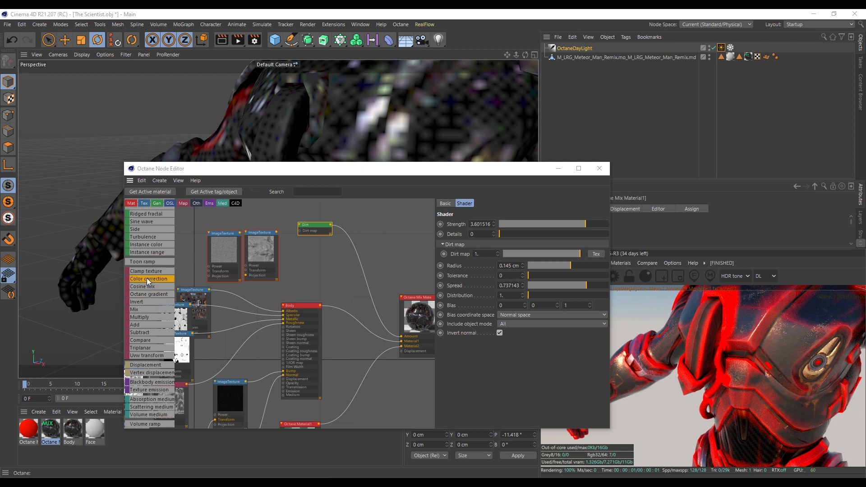
pyautogui.moveTo(147, 278); pyautogui.dragTo(367, 250)
pyautogui.moveTo(316, 225); pyautogui.dragTo(257, 221)
# - Stack the two roughness image texture nodes vertically, with slnneipc above sefmcjic
pyautogui.moveTo(226, 250); pyautogui.dragTo(253, 274)
pyautogui.moveTo(288, 259); pyautogui.dragTo(286, 298, button='middle')
pyautogui.moveTo(246, 263); pyautogui.dragTo(240, 230)
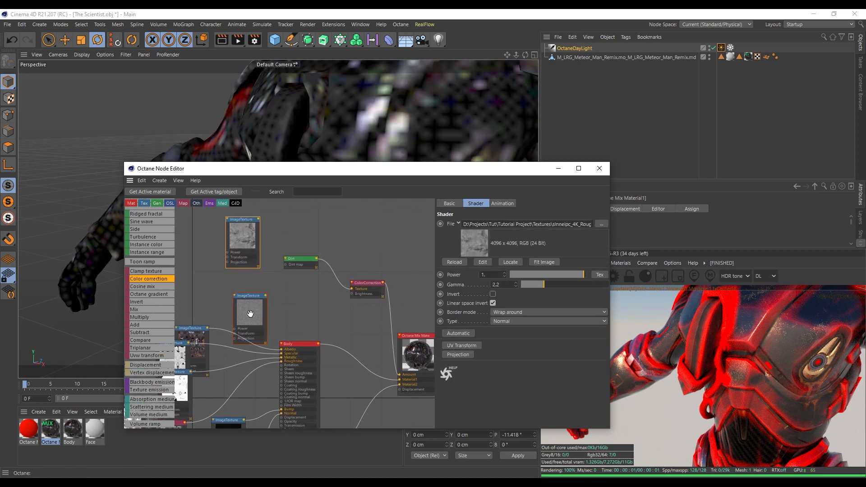
pyautogui.moveTo(250, 314); pyautogui.dragTo(243, 292)
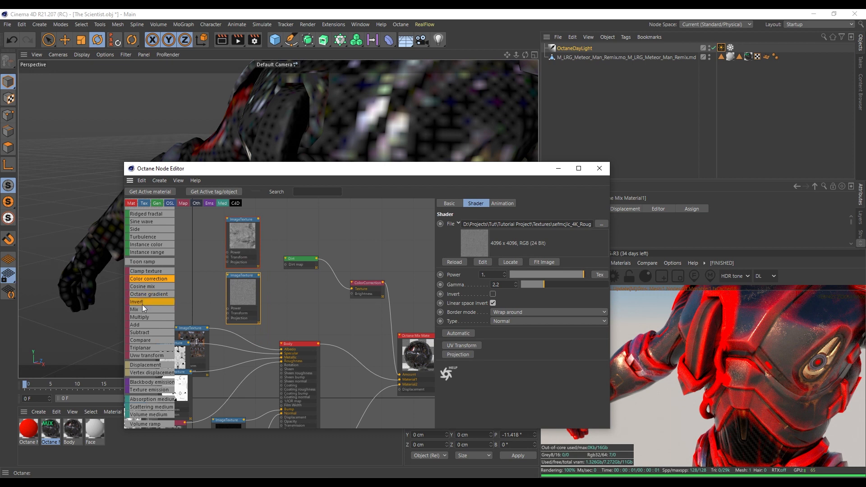
# - Add a Multiply node and connect the slnneipc image to Texture1 and the sefmcjic image to Texture2
pyautogui.moveTo(307, 282); pyautogui.dragTo(308, 289)
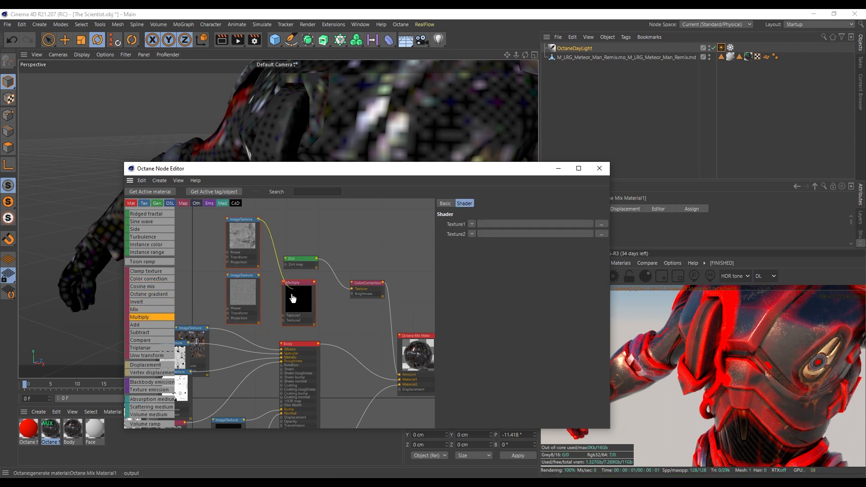
pyautogui.moveTo(284, 319); pyautogui.dragTo(284, 321)
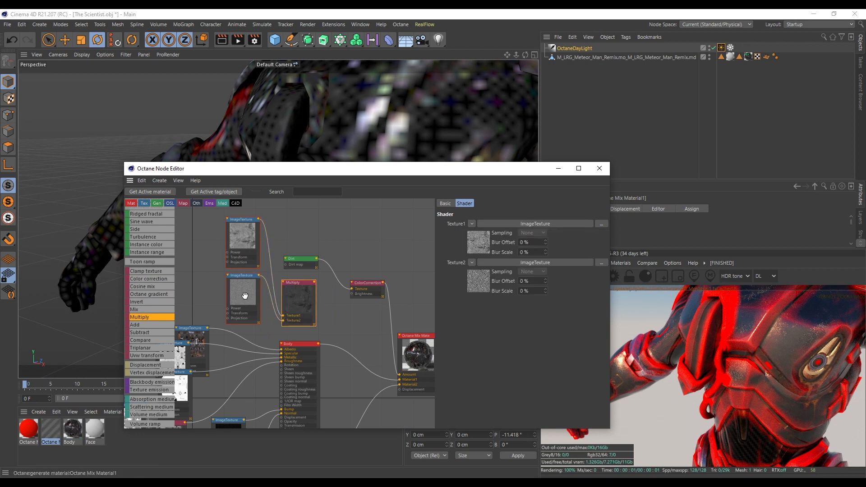
pyautogui.moveTo(254, 296); pyautogui.dragTo(250, 299)
pyautogui.moveTo(305, 298); pyautogui.dragTo(302, 295)
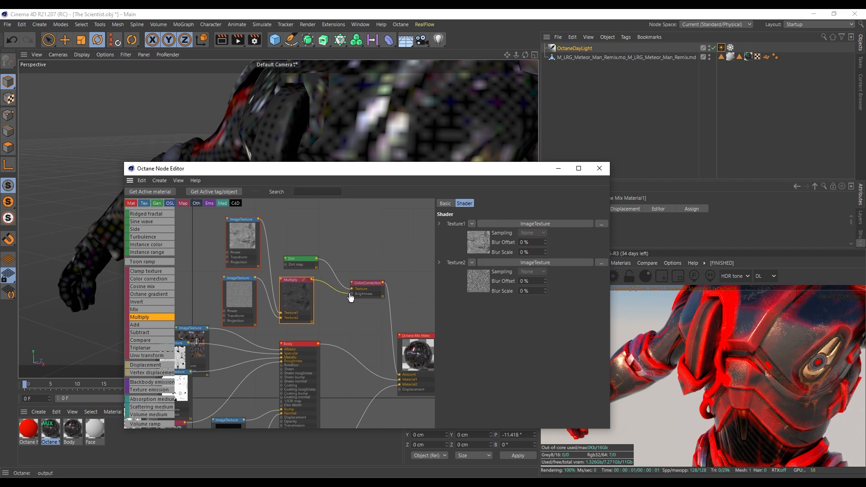
# - Connect the Multiply node's output to the Color correction node's Brightness input
pyautogui.moveTo(352, 298); pyautogui.dragTo(352, 294)
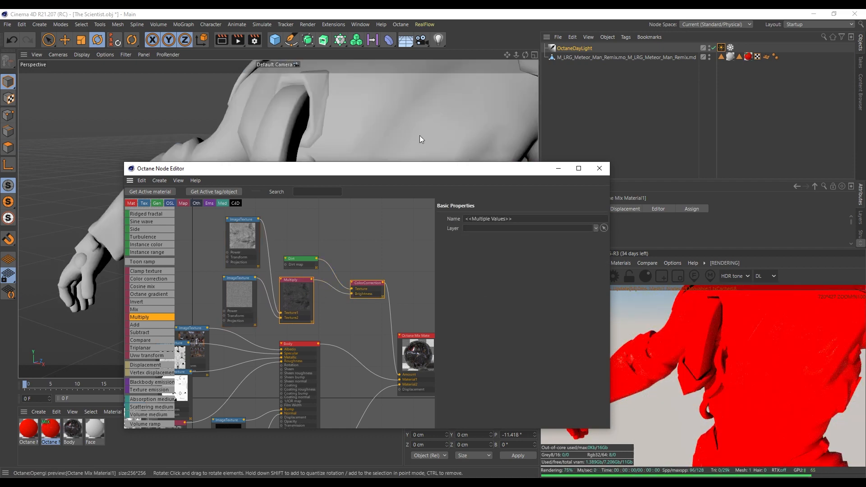
pyautogui.keyDown('alt'); pyautogui.moveTo(433, 112); pyautogui.dragTo(389, 104); pyautogui.keyUp('alt')
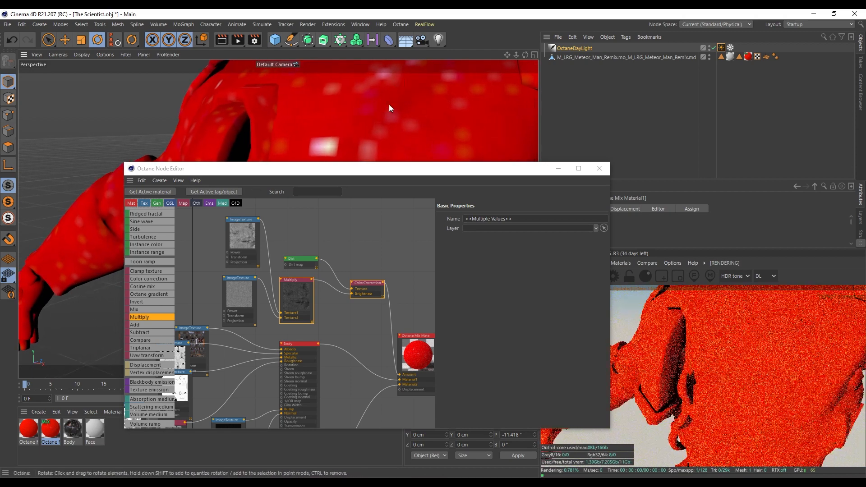
# - Set Power to 5 on both the slnneipc and sefmcjic roughness image texture nodes
pyautogui.moveTo(375, 259); pyautogui.dragTo(362, 237, button='middle')
pyautogui.moveTo(231, 216); pyautogui.dragTo(228, 220)
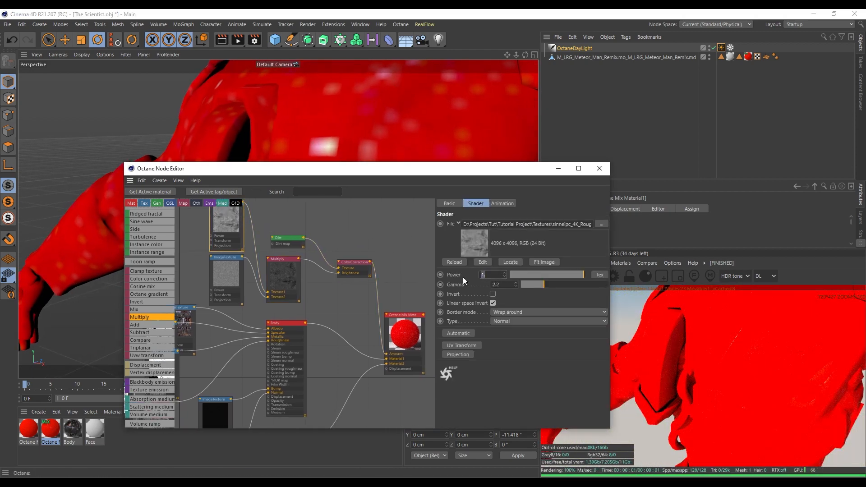
pyautogui.click(228, 273)
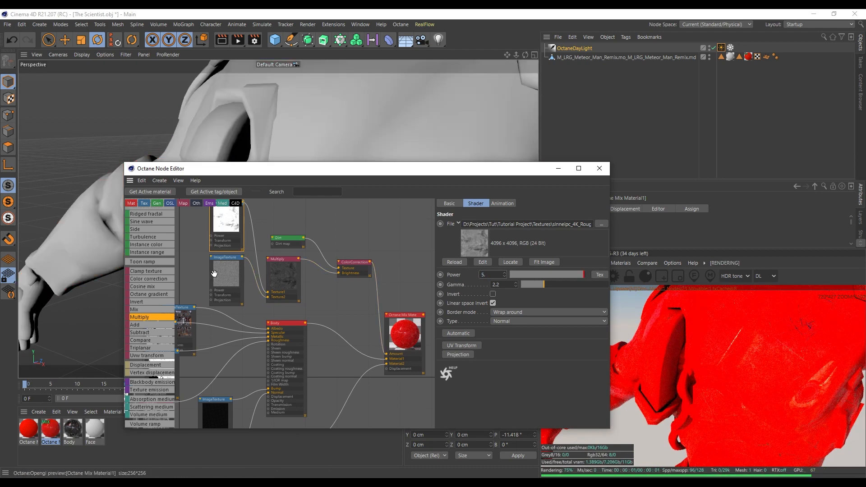
pyautogui.write('5')
pyautogui.press('Return')
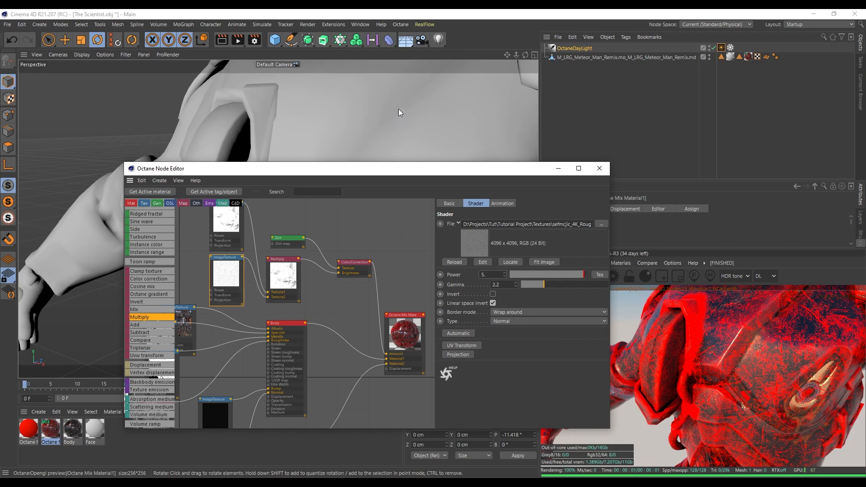
# - Lower Gamma to about 1.8 on both the sefmcjic and slnneipc roughness image texture nodes
pyautogui.keyDown('alt'); pyautogui.moveTo(399, 110); pyautogui.dragTo(385, 134); pyautogui.keyUp('alt')
pyautogui.keyDown('alt'); pyautogui.moveTo(343, 107); pyautogui.dragTo(358, 112); pyautogui.keyUp('alt')
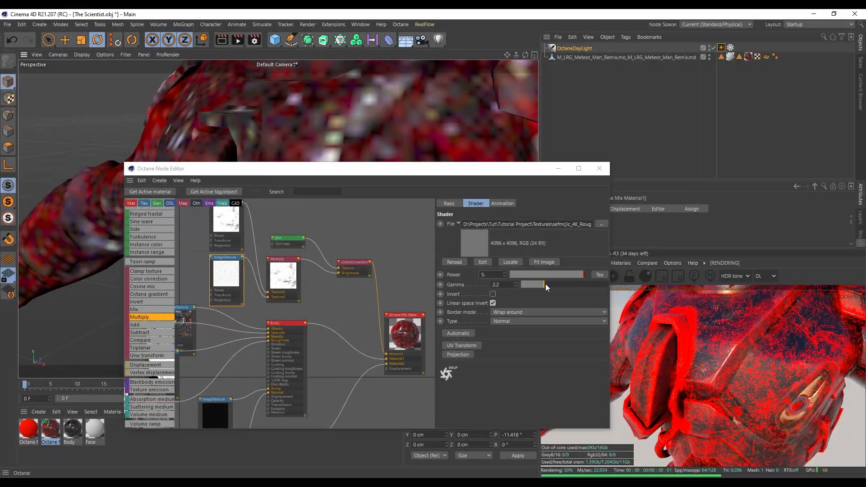
pyautogui.moveTo(545, 283)
pyautogui.mouseDown()
pyautogui.moveTo(584, 289)
pyautogui.moveTo(517, 288)
pyautogui.moveTo(540, 285)
pyautogui.mouseUp()
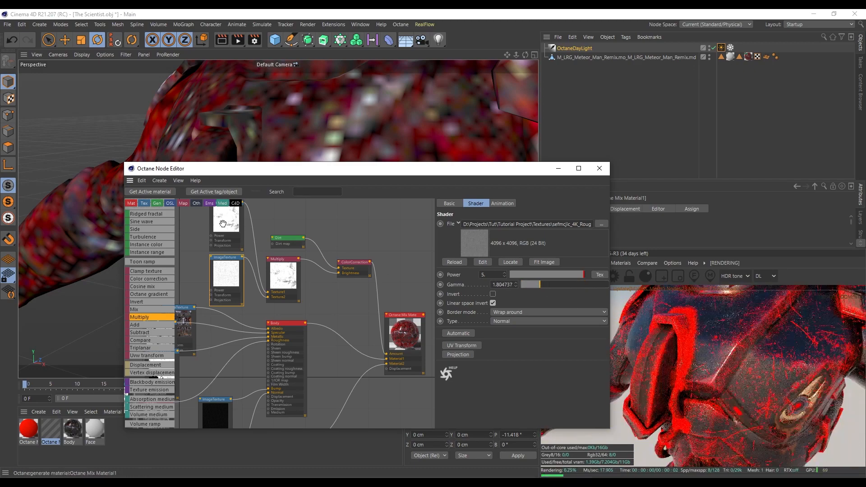
pyautogui.click(223, 223)
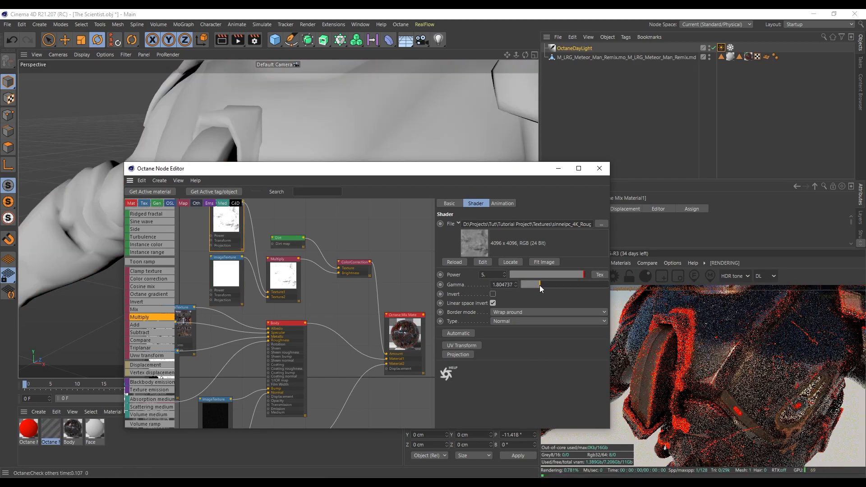
pyautogui.moveTo(539, 286); pyautogui.dragTo(540, 285)
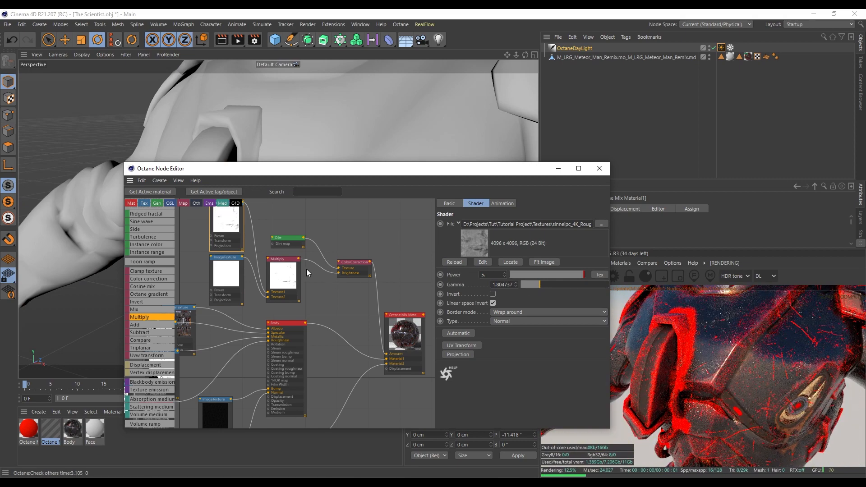
# - Lower the Color correction node's Gamma to about 0.34
pyautogui.click(281, 266)
pyautogui.click(353, 263)
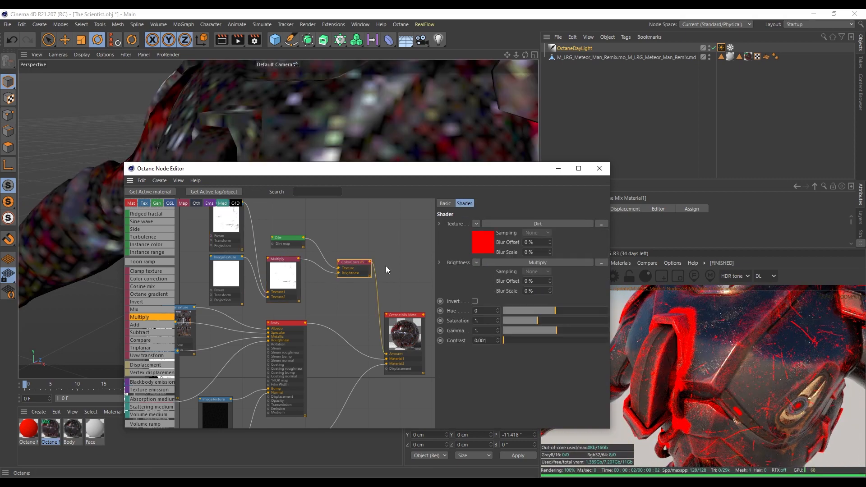
pyautogui.moveTo(552, 330)
pyautogui.mouseDown()
pyautogui.moveTo(531, 331)
pyautogui.moveTo(604, 332)
pyautogui.moveTo(533, 334)
pyautogui.moveTo(543, 332)
pyautogui.mouseUp()
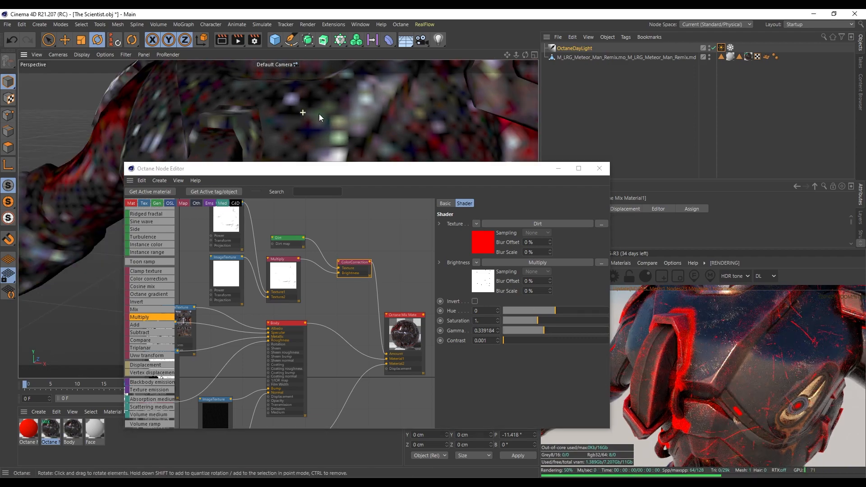
# - Inspect the chest armour from other angles and save the scene as The Scientist in the Scientist folder
pyautogui.moveTo(310, 119)
pyautogui.keyDown('alt'); pyautogui.mouseDown()
pyautogui.moveTo(370, 120)
pyautogui.moveTo(315, 118)
pyautogui.mouseUp(); pyautogui.keyUp('alt')
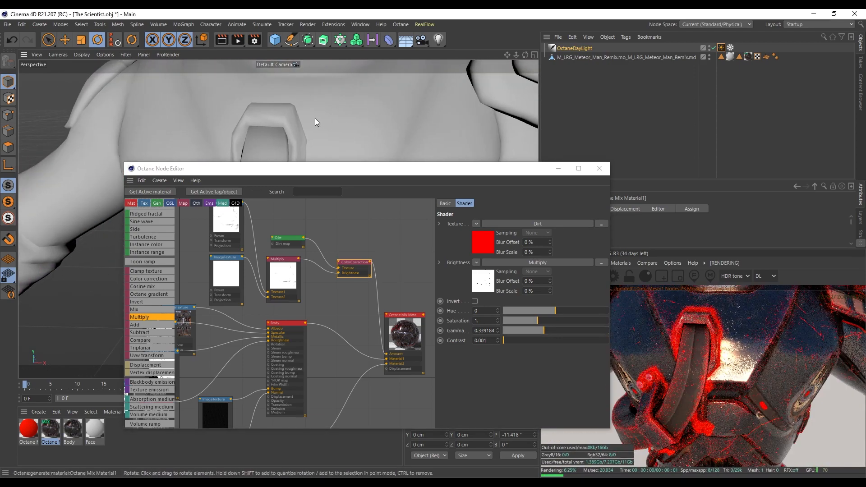
pyautogui.keyDown('alt'); pyautogui.moveTo(395, 132); pyautogui.dragTo(366, 132); pyautogui.keyUp('alt')
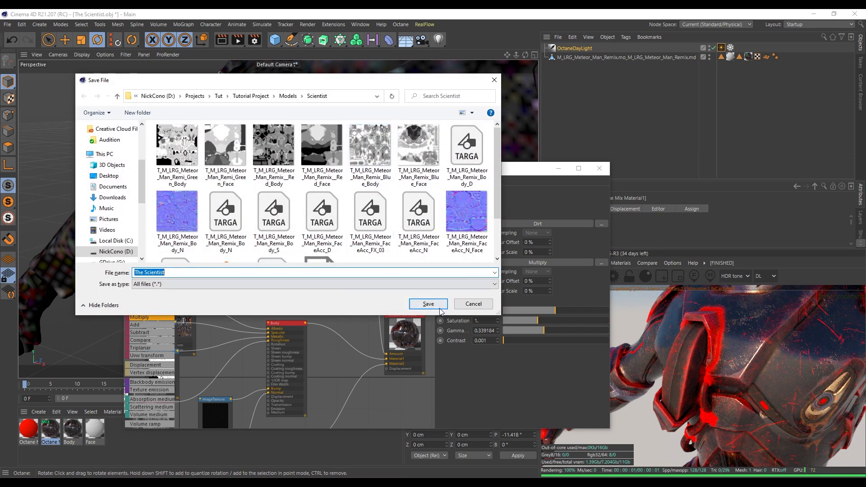
pyautogui.click(426, 301)
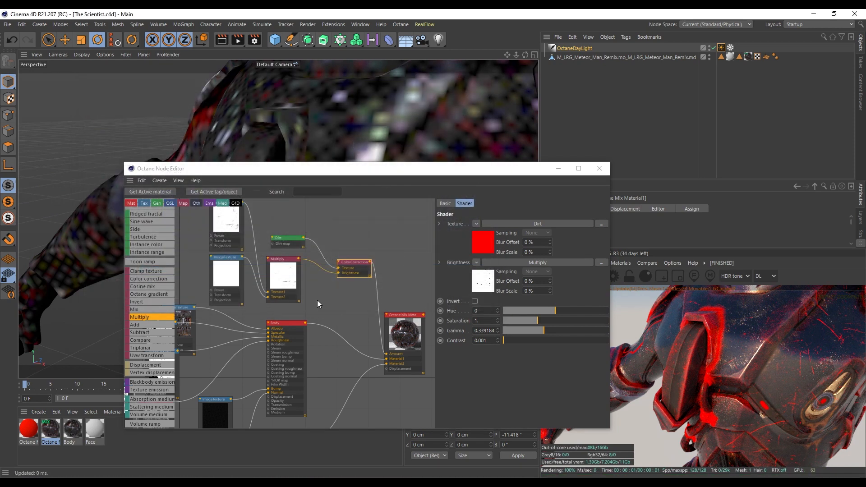
# - Add a UV Transform to the slnneipc image texture node and solo that texture node in the render
pyautogui.click(230, 223)
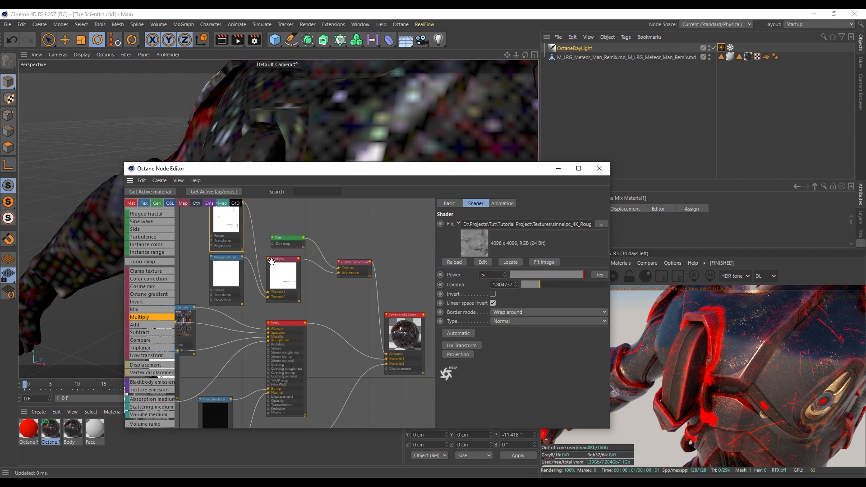
pyautogui.moveTo(307, 291); pyautogui.dragTo(337, 311, button='middle')
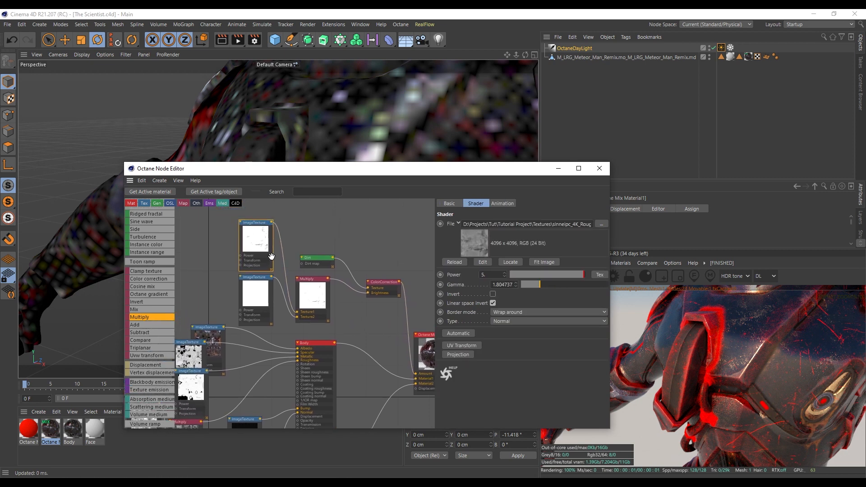
pyautogui.click(457, 347)
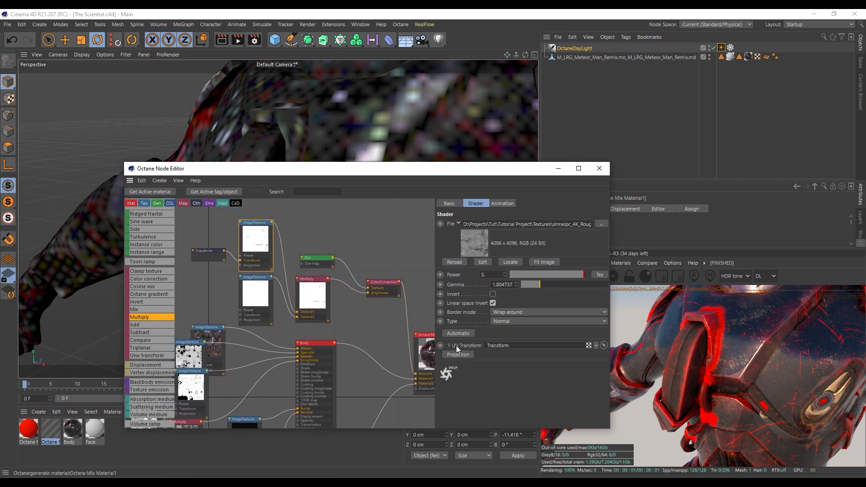
pyautogui.moveTo(204, 256); pyautogui.dragTo(260, 232)
pyautogui.rightClick(261, 231)
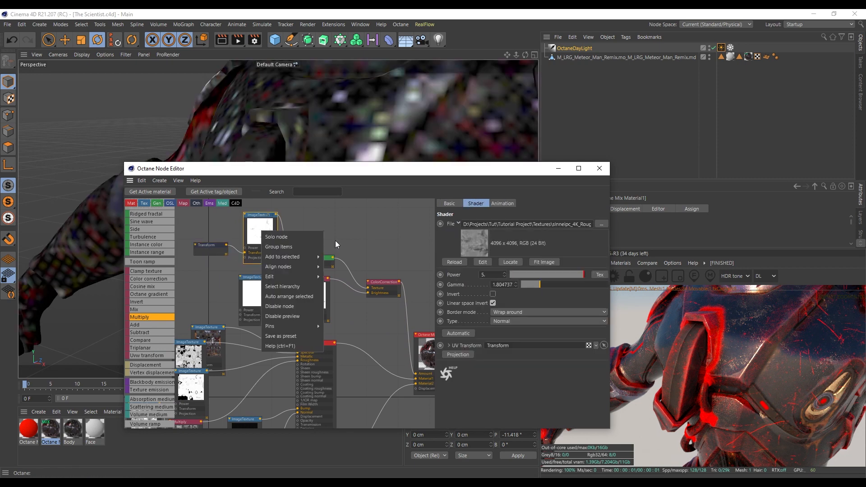
pyautogui.click(302, 238)
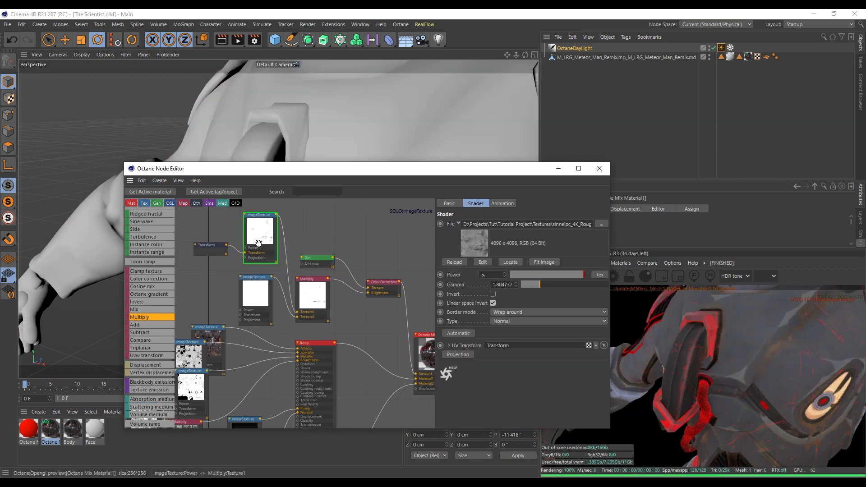
# - Try a smaller uniform scale of about 0.31 in the slnneipc texture's Transform node, checking it around the armour
pyautogui.click(211, 245)
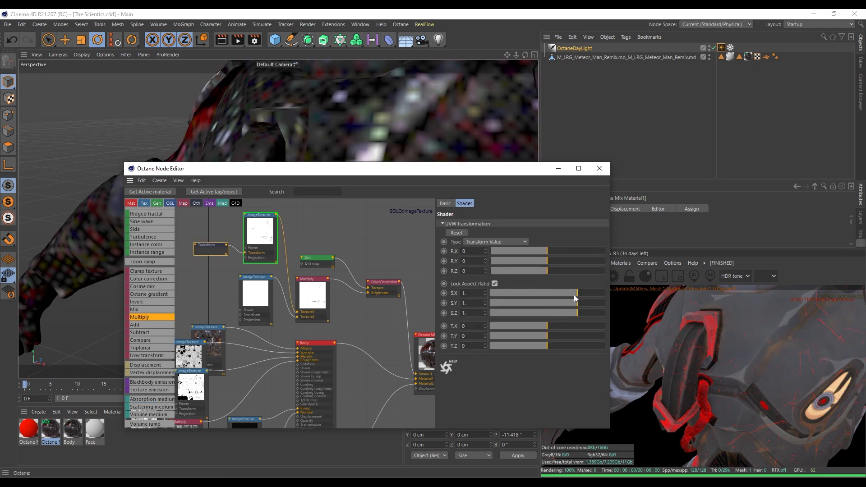
pyautogui.moveTo(575, 298); pyautogui.dragTo(556, 296)
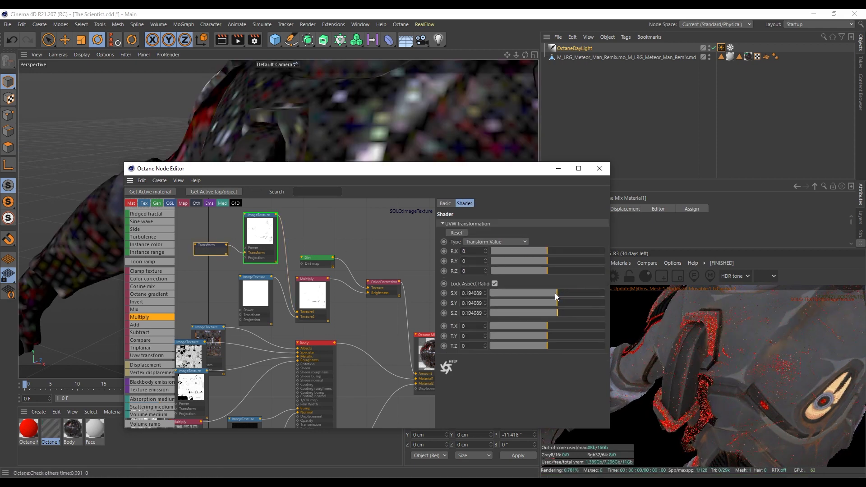
pyautogui.moveTo(553, 293); pyautogui.dragTo(554, 293)
pyautogui.keyDown('alt'); pyautogui.moveTo(368, 118); pyautogui.dragTo(434, 120); pyautogui.keyUp('alt')
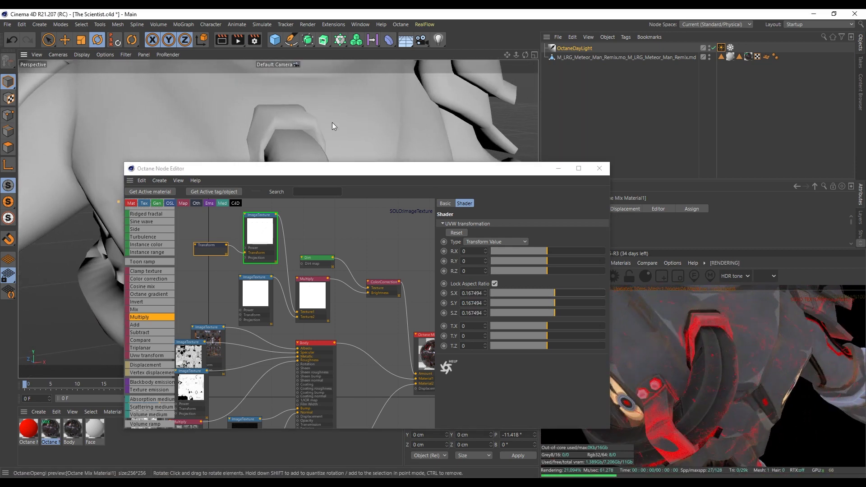
pyautogui.keyDown('alt'); pyautogui.moveTo(258, 110); pyautogui.dragTo(401, 107); pyautogui.keyUp('alt')
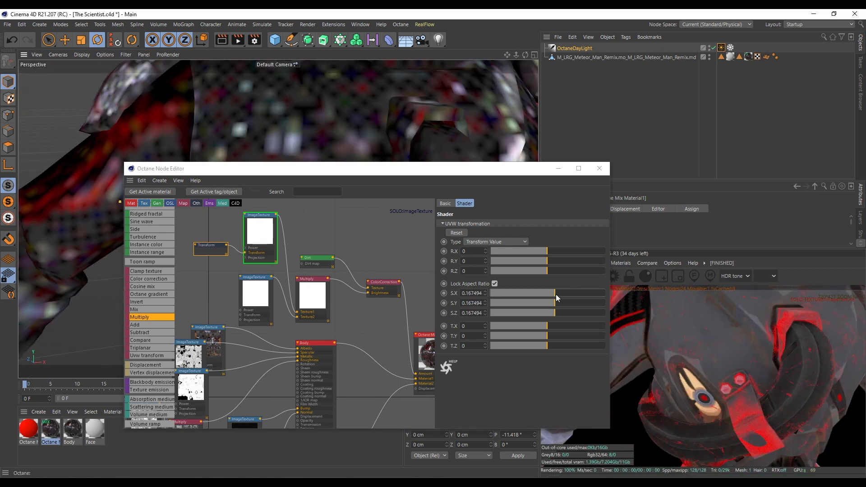
pyautogui.moveTo(556, 294); pyautogui.dragTo(562, 294)
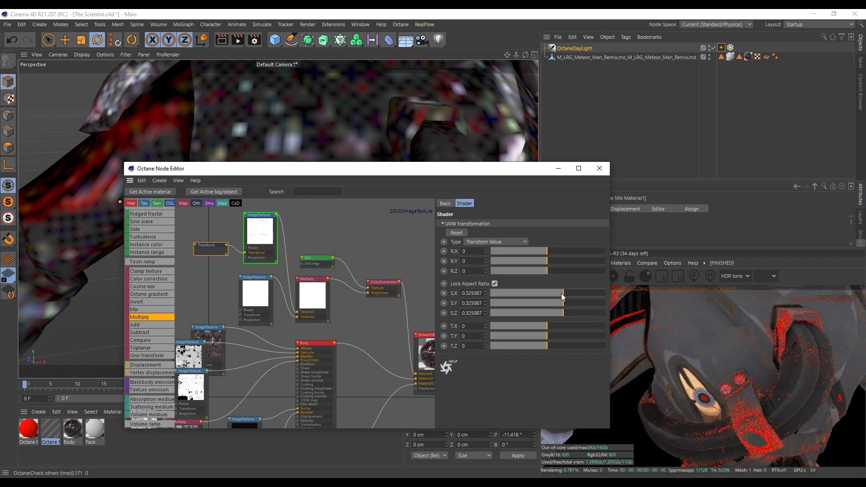
pyautogui.keyDown('alt'); pyautogui.moveTo(466, 131); pyautogui.dragTo(287, 119); pyautogui.keyUp('alt')
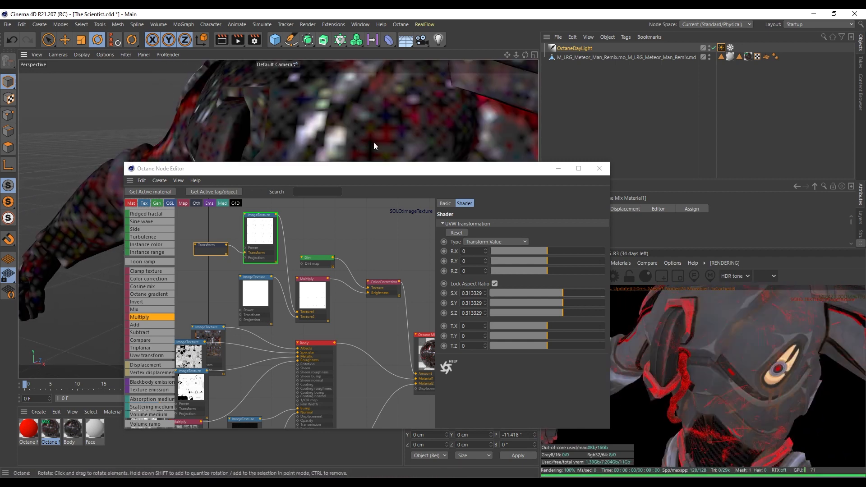
# - Reduce the slnneipc texture's uniform Transform scale to about 0.187 while viewing the chest armour up close
pyautogui.moveTo(362, 337); pyautogui.dragTo(422, 380, button='middle')
pyautogui.scroll(-1, 389, 278)
pyautogui.scroll(-2, 389, 278)
pyautogui.scroll(3, 388, 280)
pyautogui.scroll(1, 361, 290)
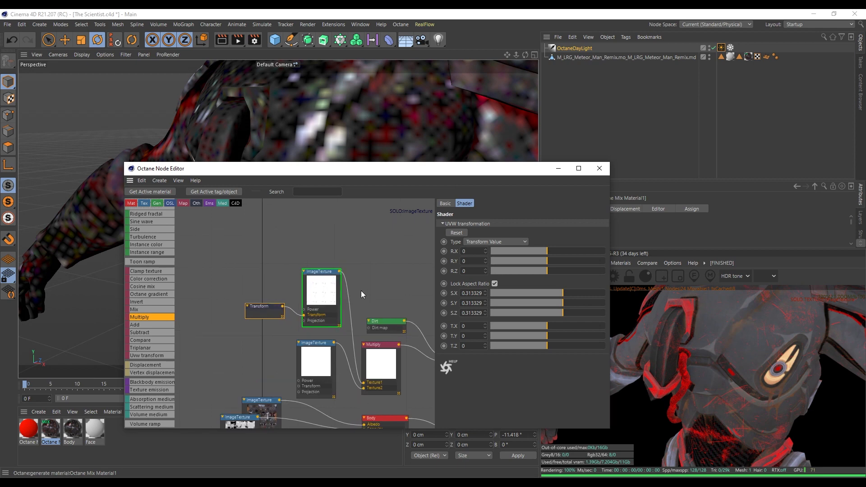
pyautogui.keyDown('alt'); pyautogui.moveTo(416, 146); pyautogui.dragTo(385, 107); pyautogui.keyUp('alt')
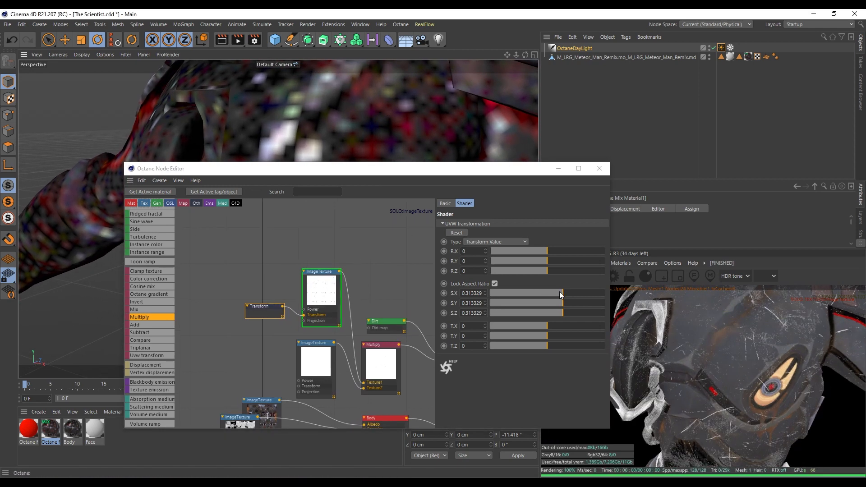
pyautogui.moveTo(560, 292)
pyautogui.mouseDown()
pyautogui.moveTo(567, 293)
pyautogui.moveTo(554, 295)
pyautogui.mouseUp()
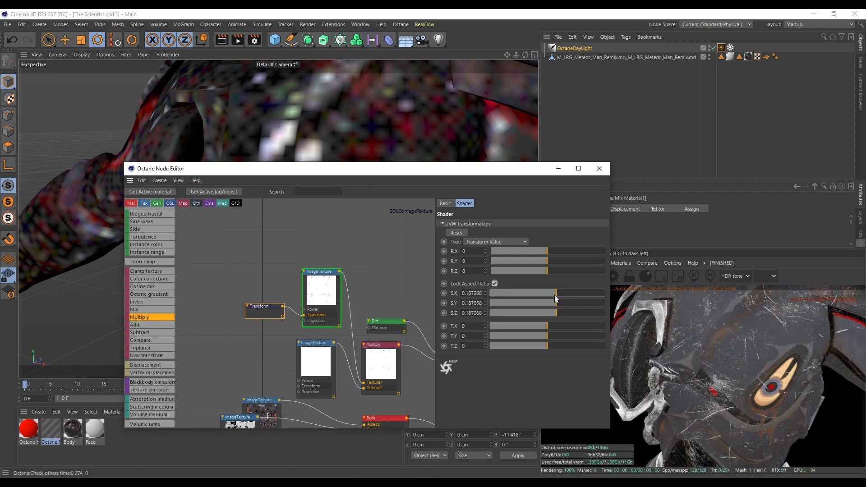
# - Set the R.Z rotation in the slnneipc texture's Transform node to about -4.34
pyautogui.keyDown('alt'); pyautogui.moveTo(437, 137); pyautogui.dragTo(378, 136); pyautogui.keyUp('alt')
pyautogui.scroll(-3, 378, 135)
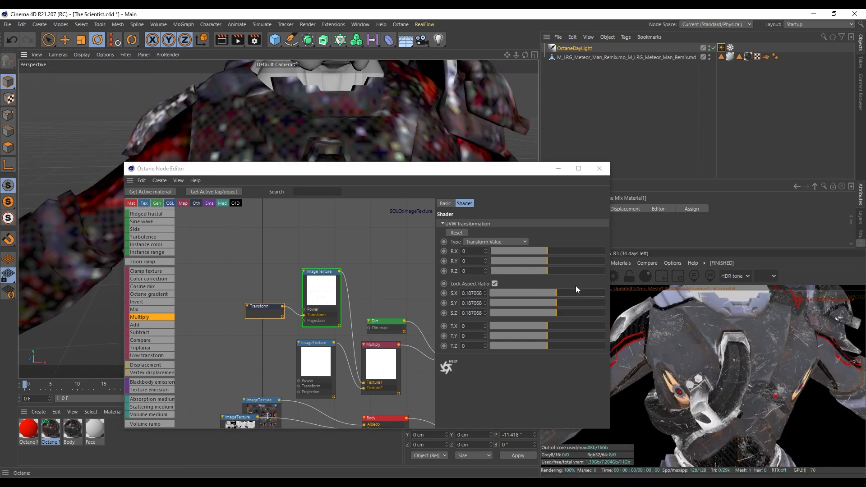
pyautogui.click(548, 272)
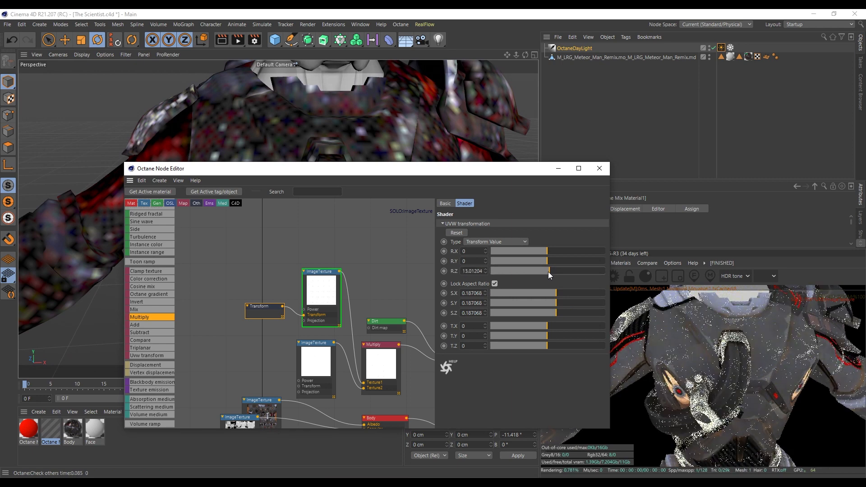
pyautogui.moveTo(548, 272); pyautogui.dragTo(546, 272)
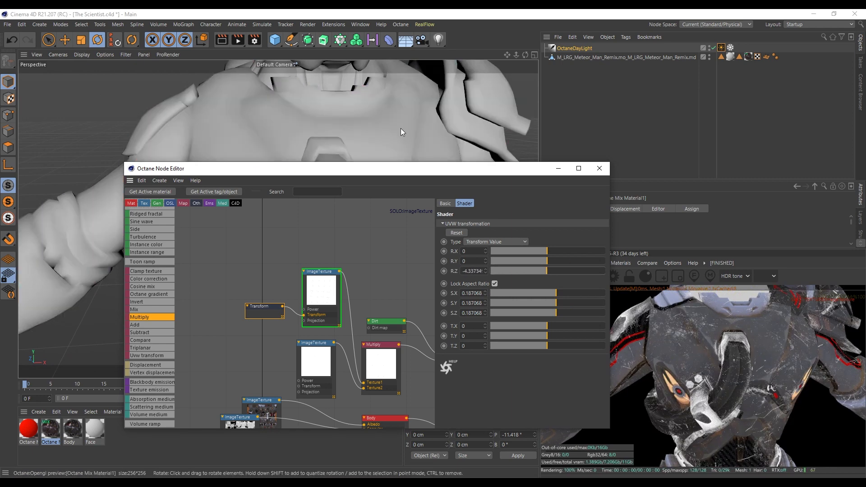
# - Disable solo on the slnneipc texture node and add a UV Transform to the sefmcjic texture node
pyautogui.moveTo(360, 281); pyautogui.dragTo(345, 259, button='middle')
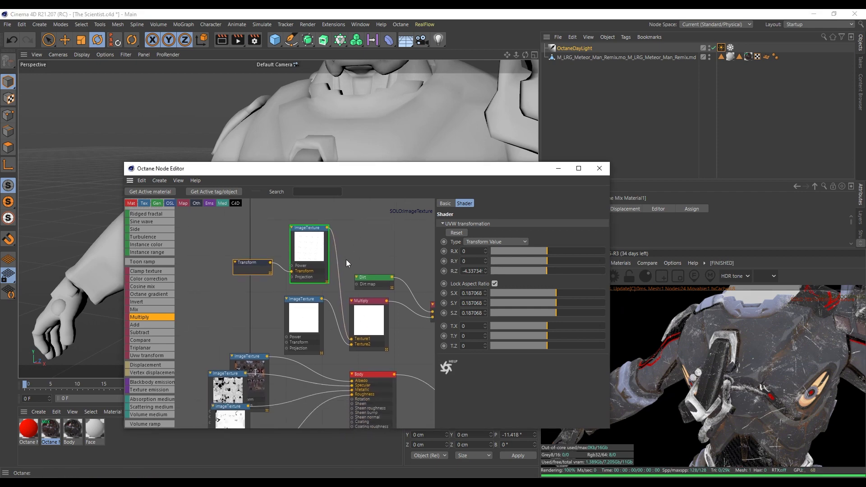
pyautogui.click(311, 315)
pyautogui.rightClick(308, 237)
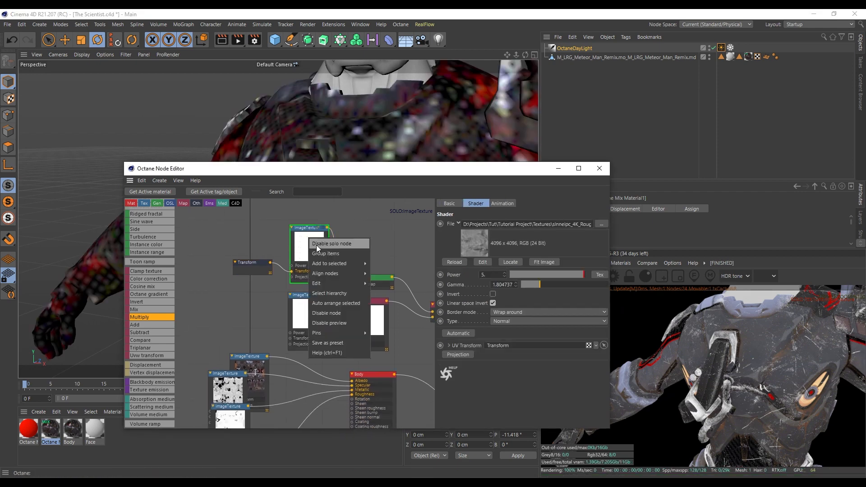
pyautogui.click(318, 245)
pyautogui.click(311, 316)
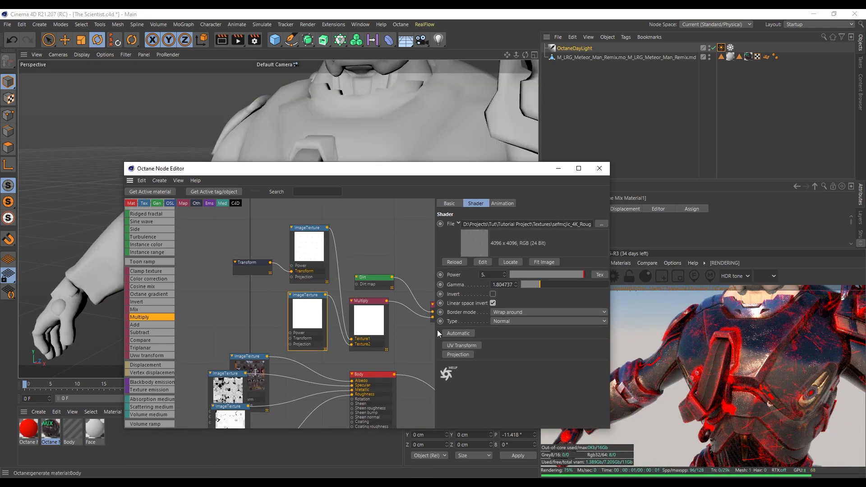
pyautogui.click(461, 345)
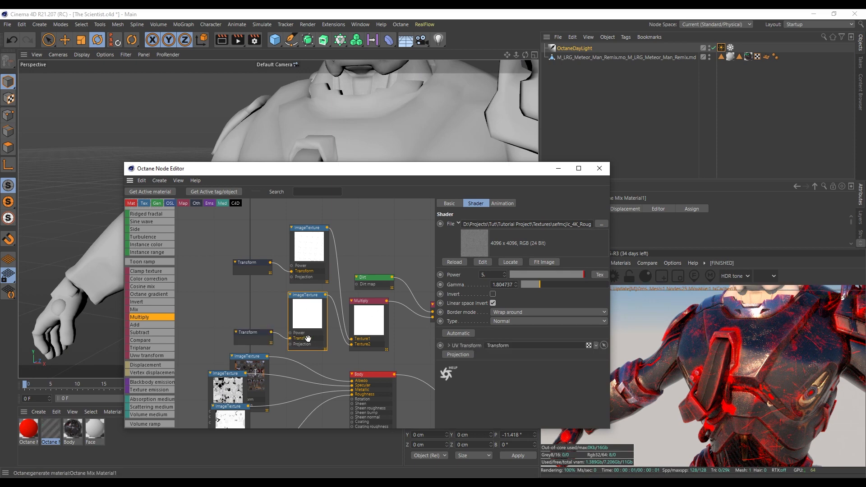
# - Solo the sefmcjic texture node and try a uniform scale of about 0.161 in its Transform node
pyautogui.moveTo(252, 336); pyautogui.dragTo(247, 331)
pyautogui.rightClick(304, 314)
pyautogui.click(316, 323)
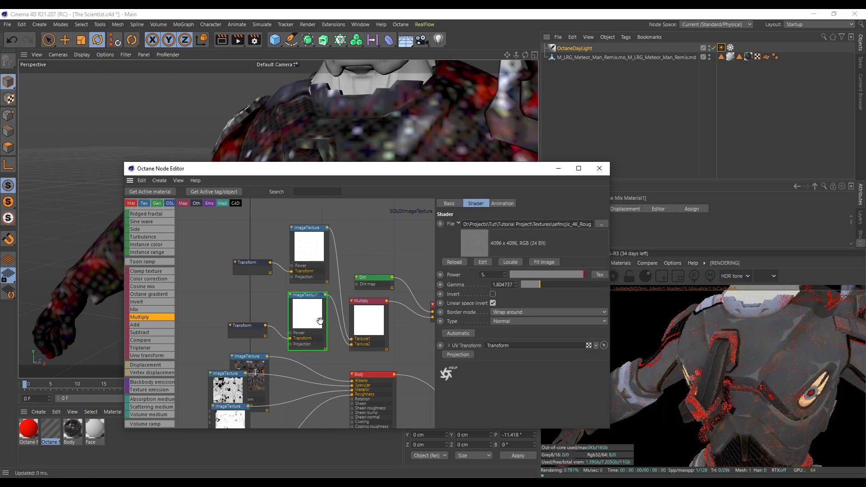
pyautogui.click(248, 325)
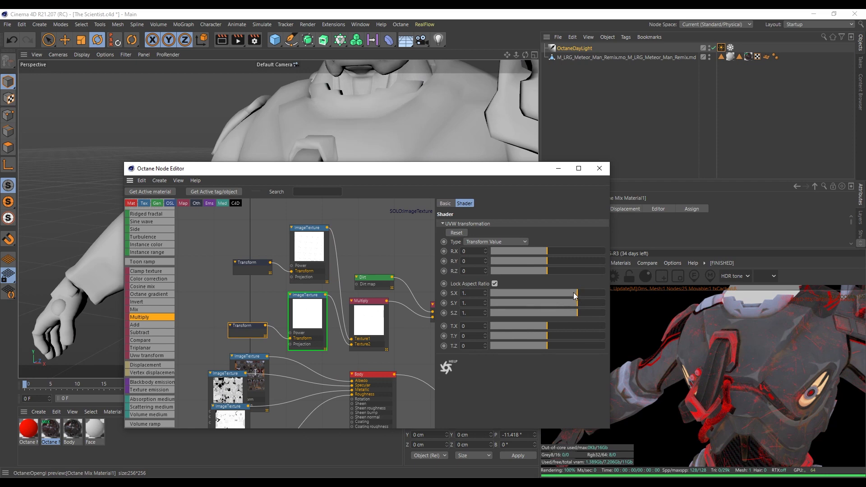
pyautogui.moveTo(574, 293); pyautogui.dragTo(553, 293)
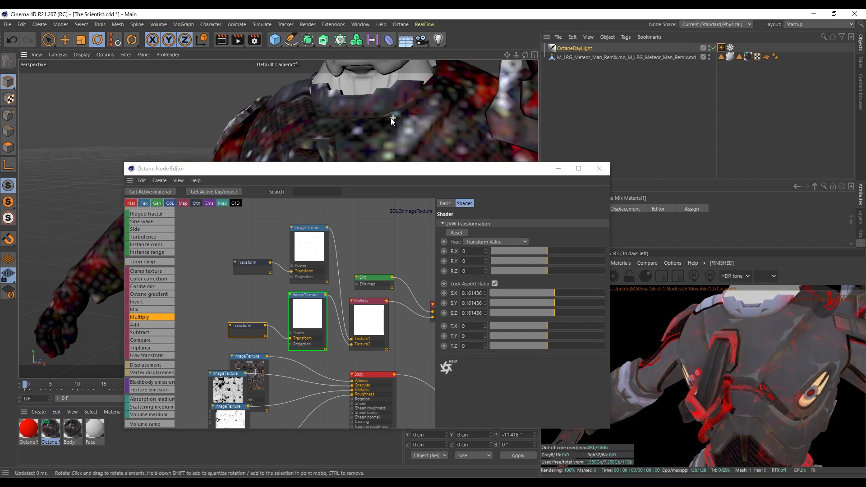
# - Set the sefmcjic texture's uniform Transform scale to about 0.313, checking the pattern on the chest armour up close
pyautogui.keyDown('alt'); pyautogui.moveTo(391, 118); pyautogui.dragTo(432, 143); pyautogui.keyUp('alt')
pyautogui.keyDown('alt'); pyautogui.moveTo(431, 143); pyautogui.dragTo(431, 95, button='right'); pyautogui.keyUp('alt')
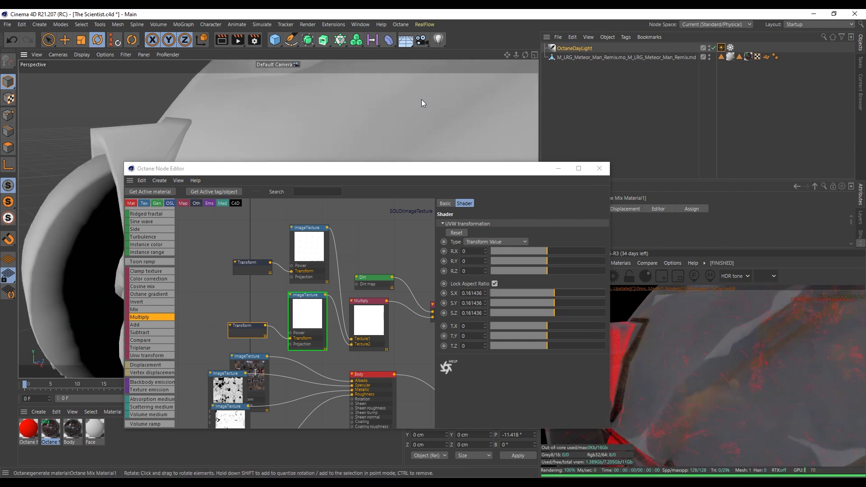
pyautogui.moveTo(545, 293)
pyautogui.mouseDown()
pyautogui.moveTo(568, 297)
pyautogui.moveTo(561, 297)
pyautogui.mouseUp()
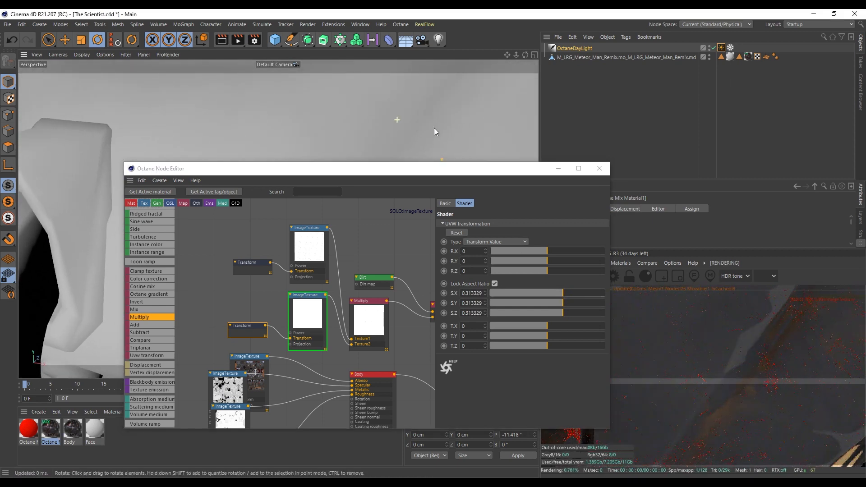
pyautogui.keyDown('alt'); pyautogui.moveTo(434, 128); pyautogui.dragTo(384, 123, button='right'); pyautogui.keyUp('alt')
pyautogui.keyDown('alt'); pyautogui.moveTo(374, 117); pyautogui.dragTo(383, 113); pyautogui.keyUp('alt')
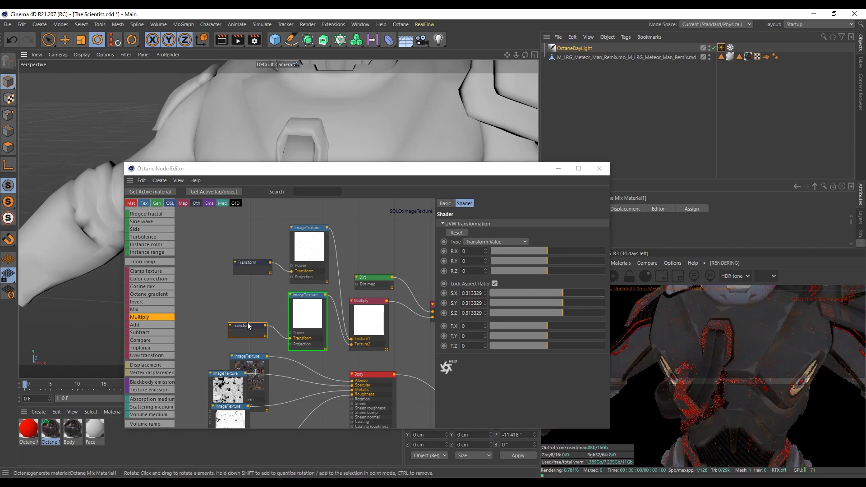
# - Disable solo on the sefmcjic texture node and inspect the full material mix around the armour
pyautogui.rightClick(318, 315)
pyautogui.click(329, 322)
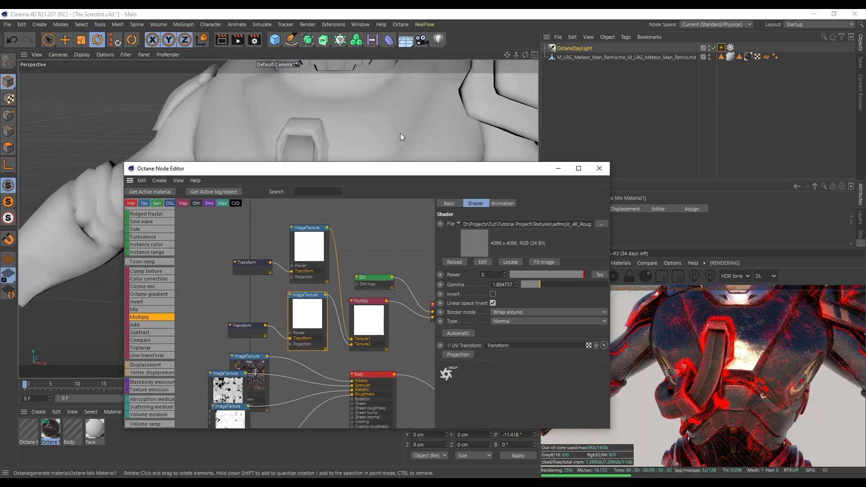
pyautogui.moveTo(400, 110)
pyautogui.keyDown('alt'); pyautogui.mouseDown()
pyautogui.moveTo(361, 115)
pyautogui.moveTo(381, 120)
pyautogui.moveTo(369, 142)
pyautogui.mouseUp(); pyautogui.keyUp('alt')
pyautogui.moveTo(306, 315); pyautogui.dragTo(306, 313)
pyautogui.moveTo(381, 115)
pyautogui.keyDown('alt'); pyautogui.mouseDown()
pyautogui.moveTo(399, 123)
pyautogui.moveTo(386, 118)
pyautogui.mouseUp(); pyautogui.keyUp('alt')
pyautogui.scroll(-7, 400, 123)
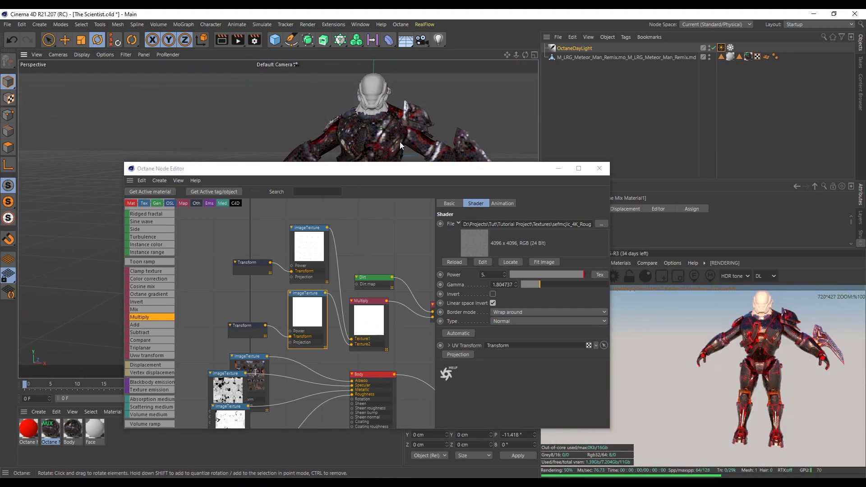
pyautogui.keyDown('alt'); pyautogui.moveTo(392, 137); pyautogui.dragTo(372, 97, button='right'); pyautogui.keyUp('alt')
pyautogui.keyDown('alt'); pyautogui.moveTo(367, 120); pyautogui.dragTo(418, 119); pyautogui.keyUp('alt')
pyautogui.moveTo(380, 119)
pyautogui.keyDown('alt'); pyautogui.mouseDown(button='right')
pyautogui.moveTo(385, 105)
pyautogui.moveTo(386, 113)
pyautogui.mouseUp(button='right'); pyautogui.keyUp('alt')
pyautogui.keyDown('alt'); pyautogui.moveTo(387, 113); pyautogui.dragTo(377, 135); pyautogui.keyUp('alt')
# - Try a gamma of about 0.125 in the ColorCorrection node and check it on the chest
pyautogui.moveTo(386, 270); pyautogui.dragTo(308, 231, button='middle')
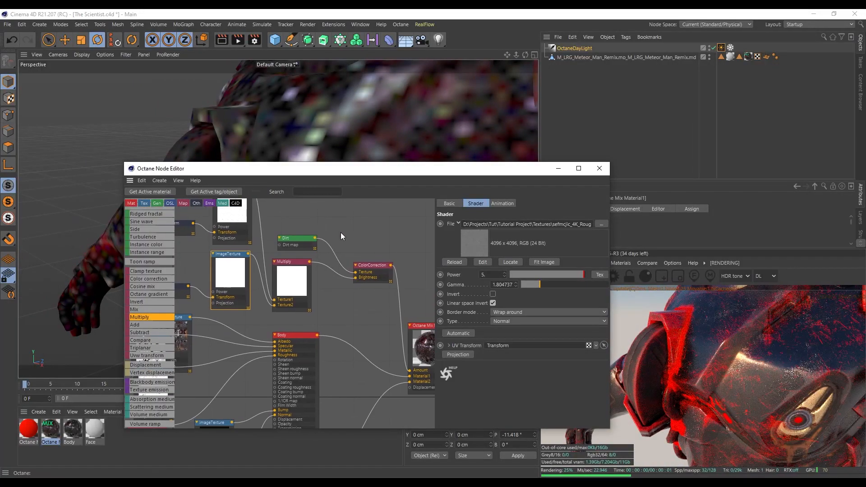
pyautogui.click(374, 267)
pyautogui.moveTo(545, 331); pyautogui.dragTo(531, 329)
pyautogui.keyDown('alt'); pyautogui.moveTo(451, 154); pyautogui.dragTo(315, 112); pyautogui.keyUp('alt')
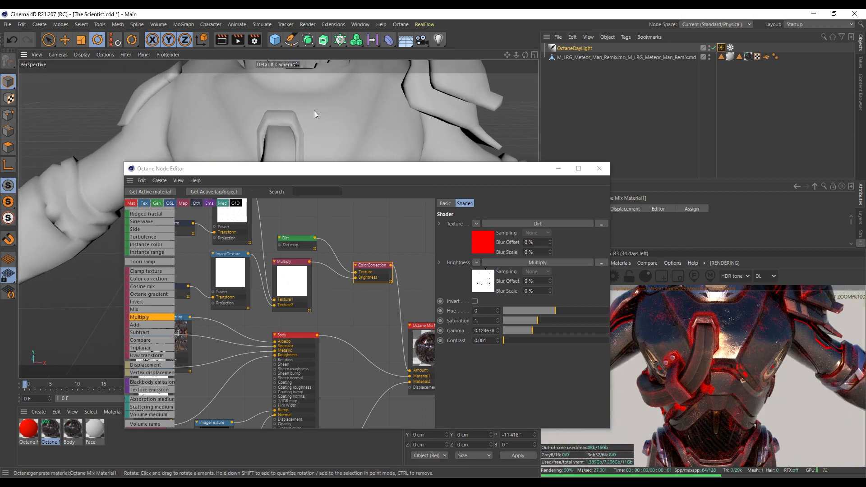
# - Set the sefmcjic roughness texture's gamma to about 1.43
pyautogui.click(241, 281)
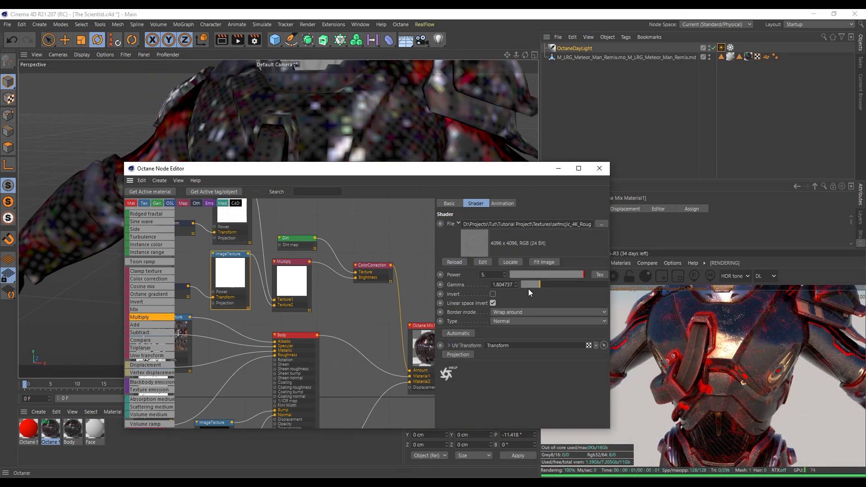
pyautogui.moveTo(537, 289); pyautogui.dragTo(532, 285)
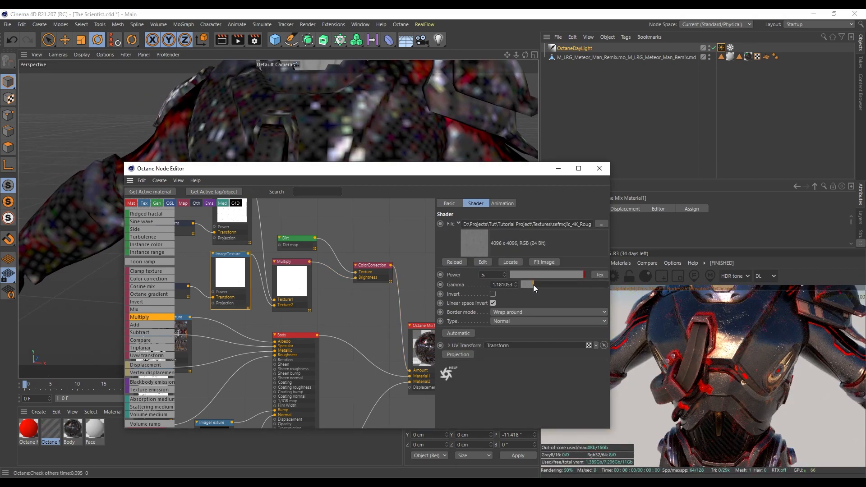
pyautogui.keyDown('alt'); pyautogui.moveTo(402, 158); pyautogui.dragTo(396, 114); pyautogui.keyUp('alt')
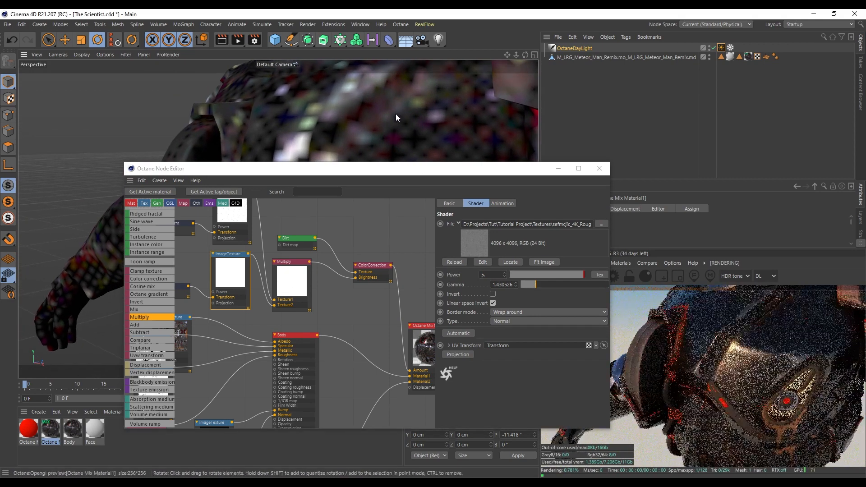
# - Set the slnneipc roughness texture's gamma to about 1.80 and check the armour from several angles
pyautogui.click(233, 218)
pyautogui.moveTo(537, 287); pyautogui.dragTo(542, 284)
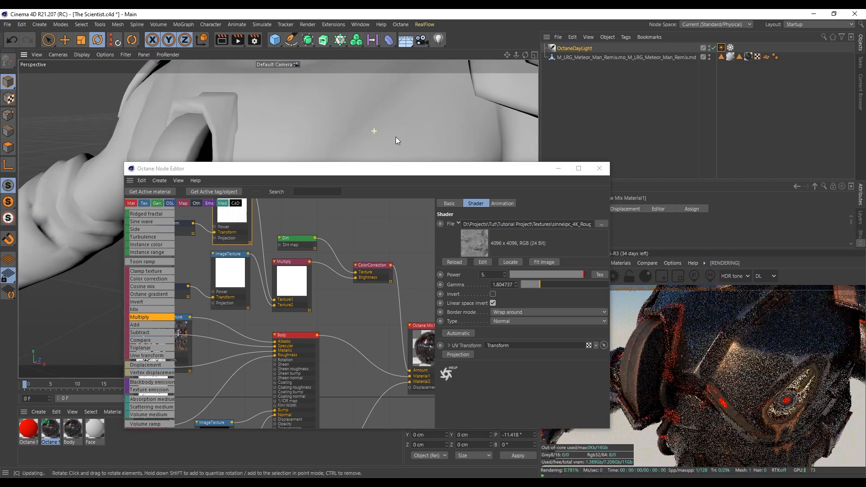
pyautogui.keyDown('alt'); pyautogui.moveTo(369, 104); pyautogui.dragTo(321, 134, button='right'); pyautogui.keyUp('alt')
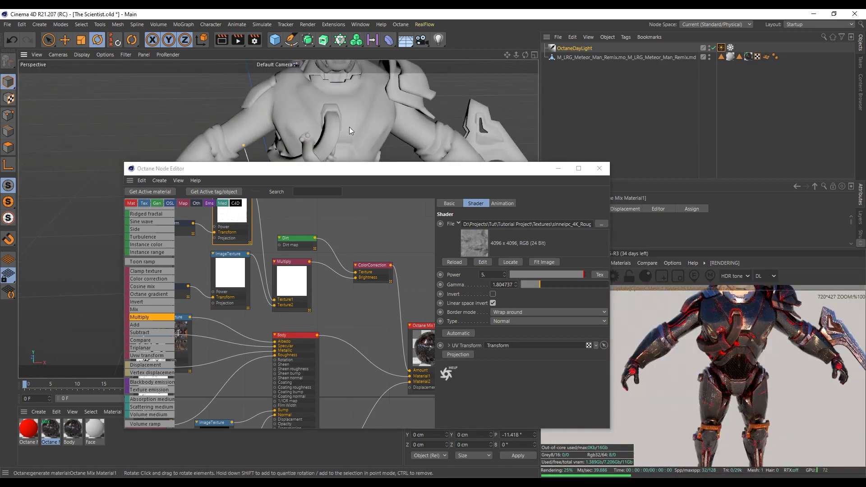
pyautogui.keyDown('alt'); pyautogui.moveTo(352, 120); pyautogui.dragTo(334, 111); pyautogui.keyUp('alt')
pyautogui.keyDown('alt'); pyautogui.moveTo(387, 121); pyautogui.dragTo(383, 96, button='middle'); pyautogui.keyUp('alt')
pyautogui.keyDown('alt'); pyautogui.moveTo(384, 95); pyautogui.dragTo(373, 132, button='right'); pyautogui.keyUp('alt')
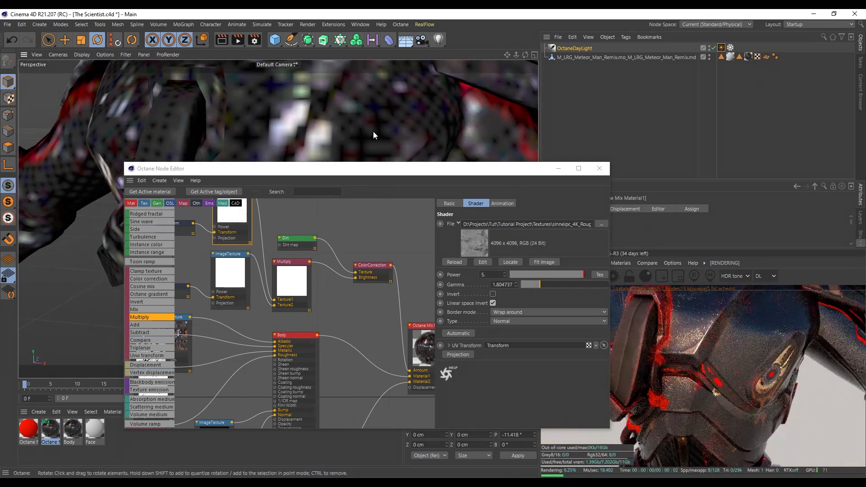
pyautogui.keyDown('alt'); pyautogui.moveTo(373, 132); pyautogui.dragTo(400, 167, button='middle'); pyautogui.keyUp('alt')
pyautogui.keyDown('alt'); pyautogui.moveTo(393, 149); pyautogui.dragTo(328, 137); pyautogui.keyUp('alt')
# - Set the Dirt node's strength to about 5.09, radius to about 0.161 cm and spread to about 0.629
pyautogui.click(297, 241)
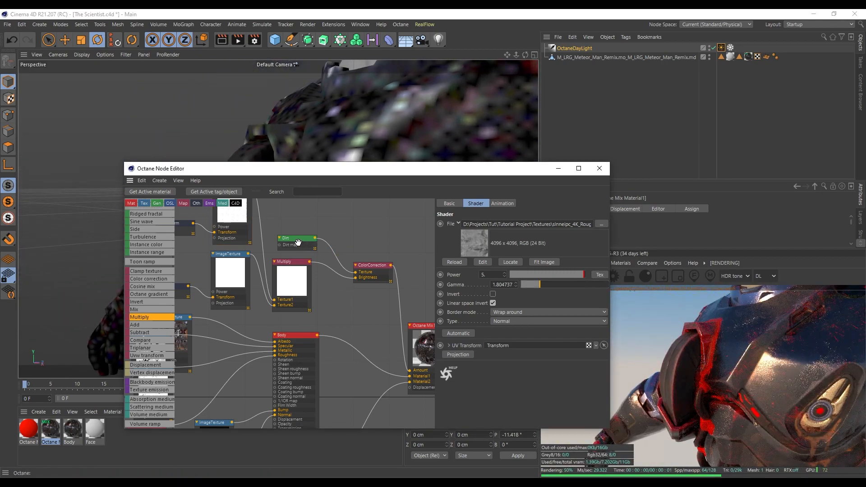
pyautogui.moveTo(584, 224); pyautogui.dragTo(596, 224)
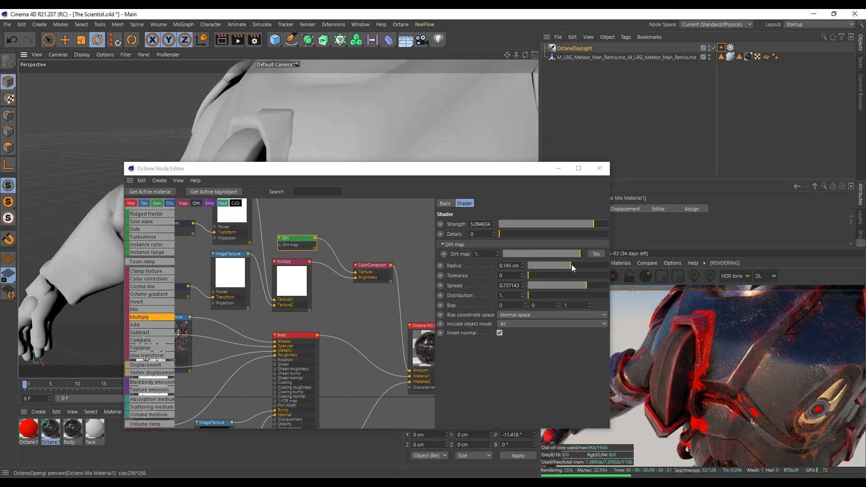
pyautogui.moveTo(592, 264)
pyautogui.mouseDown()
pyautogui.moveTo(567, 265)
pyautogui.moveTo(601, 287)
pyautogui.mouseUp()
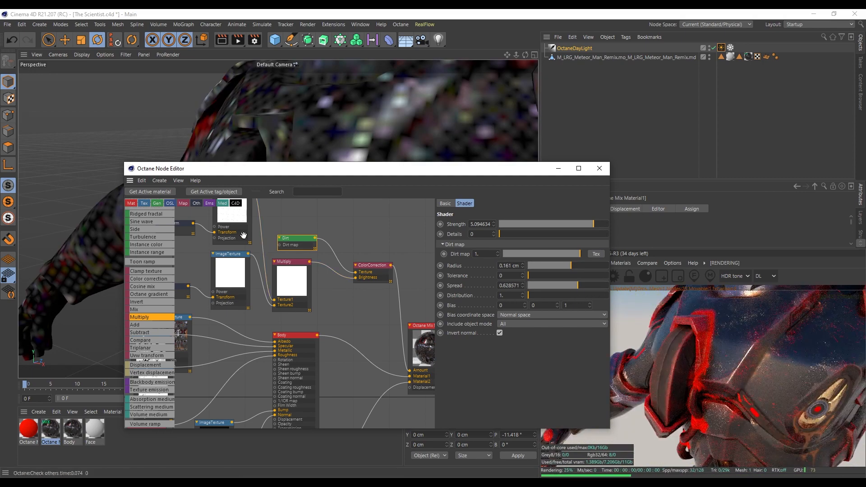
# - Set the ColorCorrection node's gamma to about 0.186 and check the wear from different distances
pyautogui.click(231, 217)
pyautogui.click(299, 288)
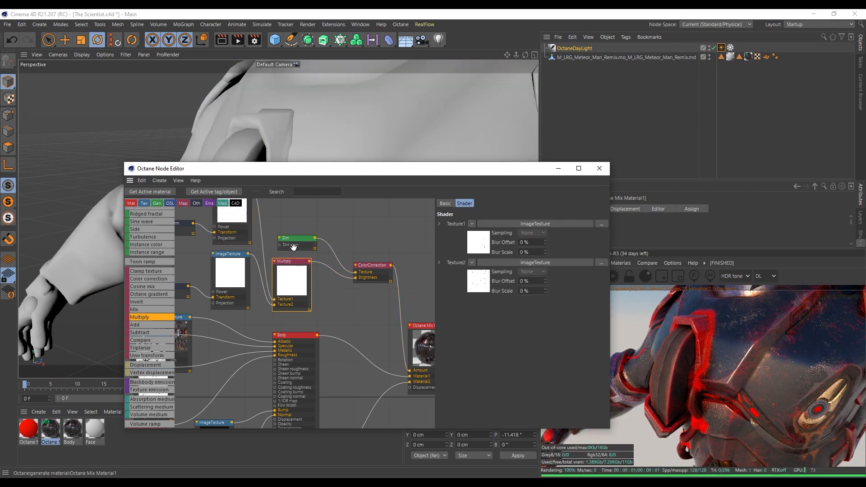
pyautogui.click(371, 265)
pyautogui.moveTo(536, 330); pyautogui.dragTo(538, 332)
pyautogui.keyDown('alt'); pyautogui.moveTo(418, 138); pyautogui.dragTo(377, 152); pyautogui.keyUp('alt')
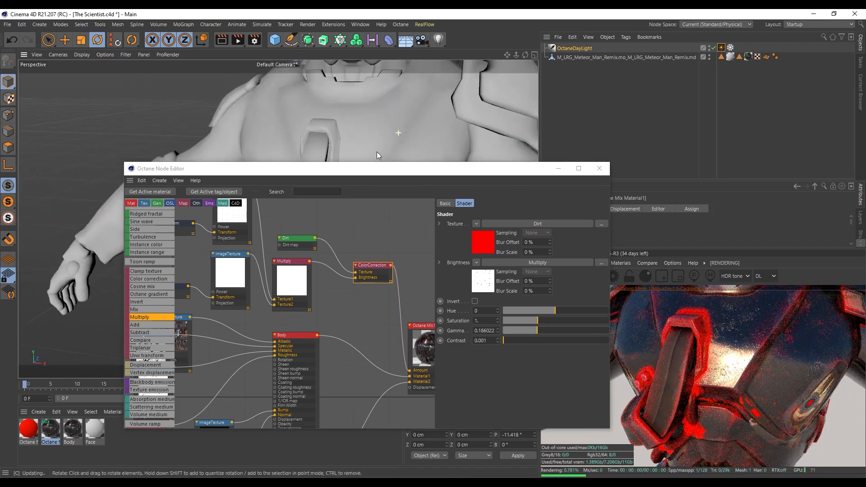
pyautogui.scroll(-4, 418, 131)
pyautogui.scroll(6, 423, 124)
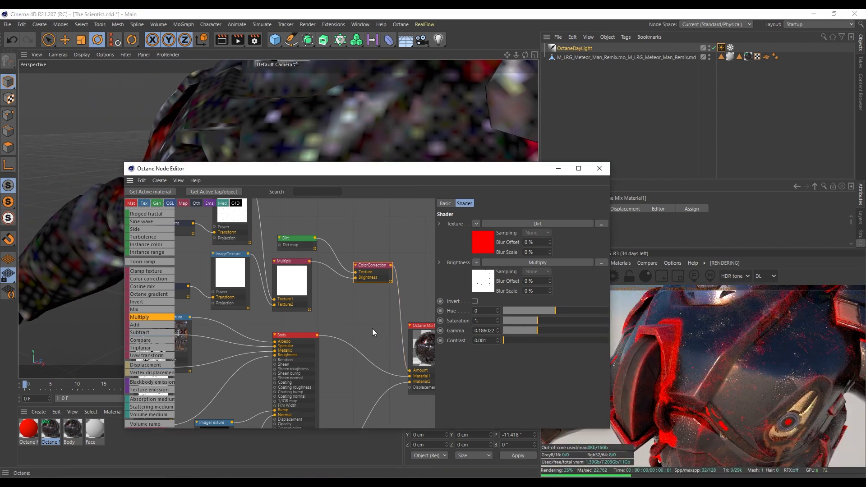
# - Change the material type of the red Octane material feeding the mix from Diffuse to Glossy
pyautogui.moveTo(372, 329); pyautogui.dragTo(337, 311, button='middle')
pyautogui.scroll(-1, 337, 311)
pyautogui.moveTo(352, 349); pyautogui.dragTo(368, 313, button='middle')
pyautogui.moveTo(378, 373); pyautogui.dragTo(384, 295, button='middle')
pyautogui.click(286, 322)
pyautogui.click(453, 204)
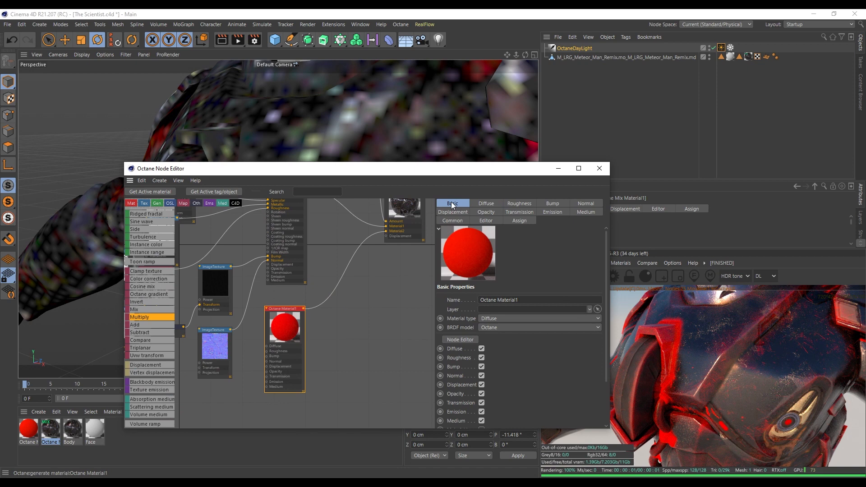
pyautogui.click(483, 319)
pyautogui.click(487, 338)
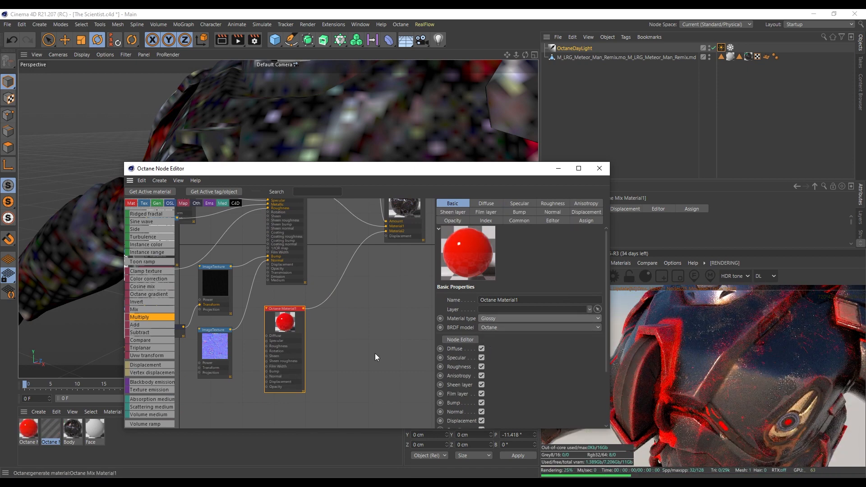
# - Make the glossy material's diffuse colour white by setting its saturation to 0 %, and check it on the armour
pyautogui.click(478, 203)
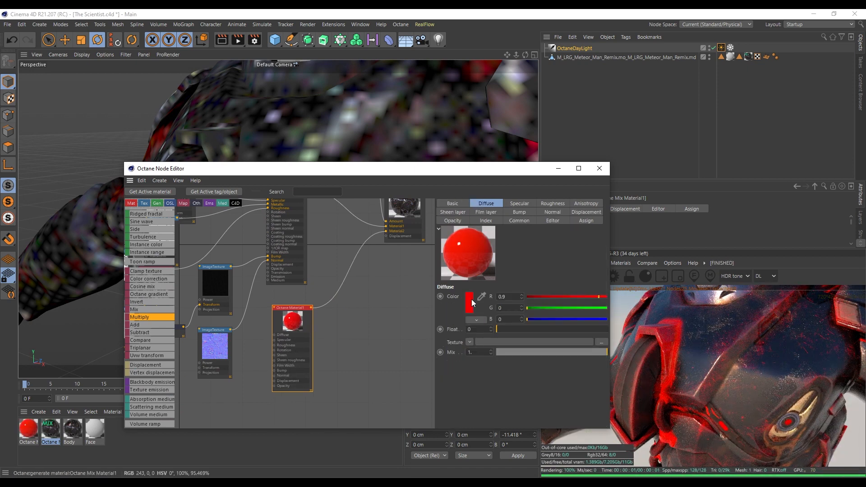
pyautogui.click(474, 301)
pyautogui.moveTo(451, 307); pyautogui.dragTo(390, 308)
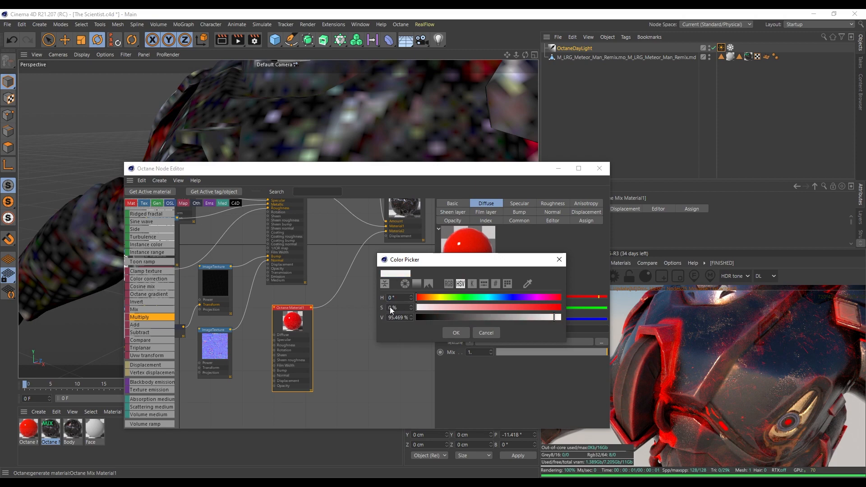
pyautogui.click(455, 336)
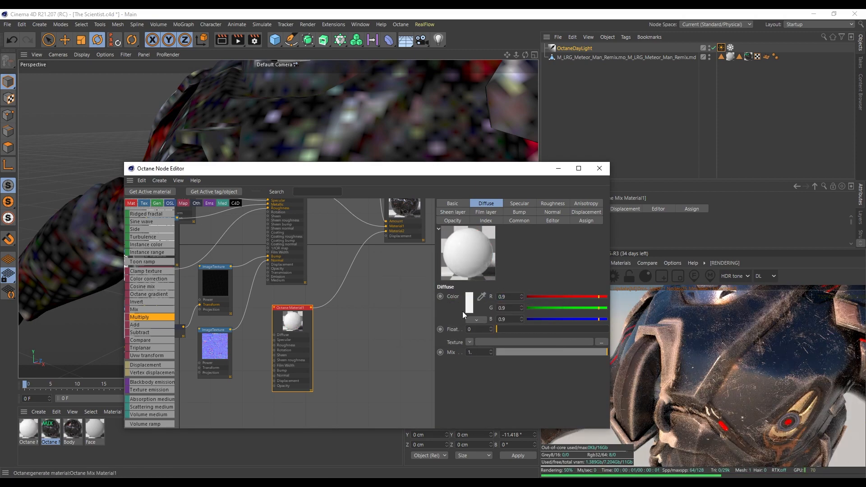
pyautogui.keyDown('alt'); pyautogui.moveTo(387, 140); pyautogui.dragTo(402, 137); pyautogui.keyUp('alt')
pyautogui.keyDown('alt'); pyautogui.moveTo(402, 138); pyautogui.dragTo(365, 161, button='right'); pyautogui.keyUp('alt')
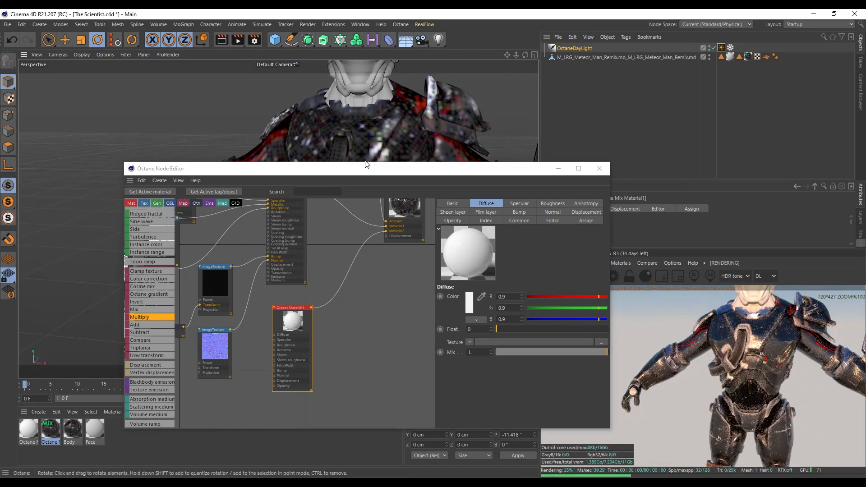
pyautogui.scroll(5, 426, 107)
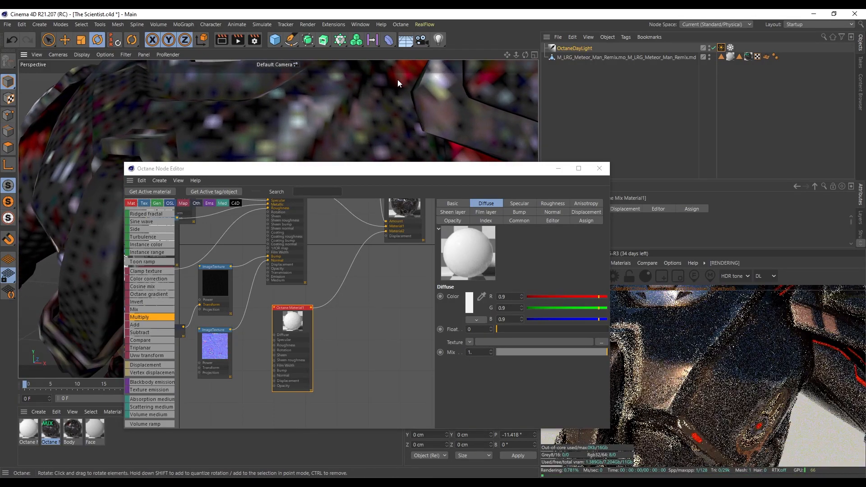
pyautogui.scroll(2, 361, 99)
# - Set the glossy material's index to 1 after trying 8, and view the reflective wear across the armour
pyautogui.click(524, 203)
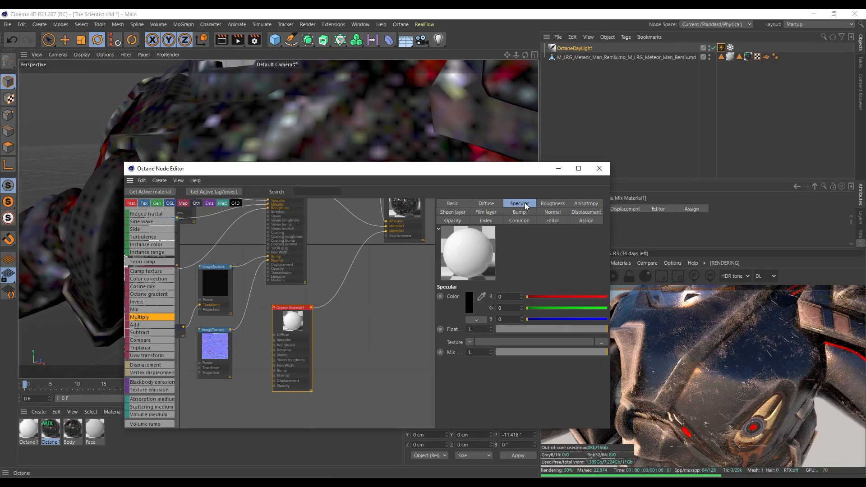
pyautogui.click(483, 222)
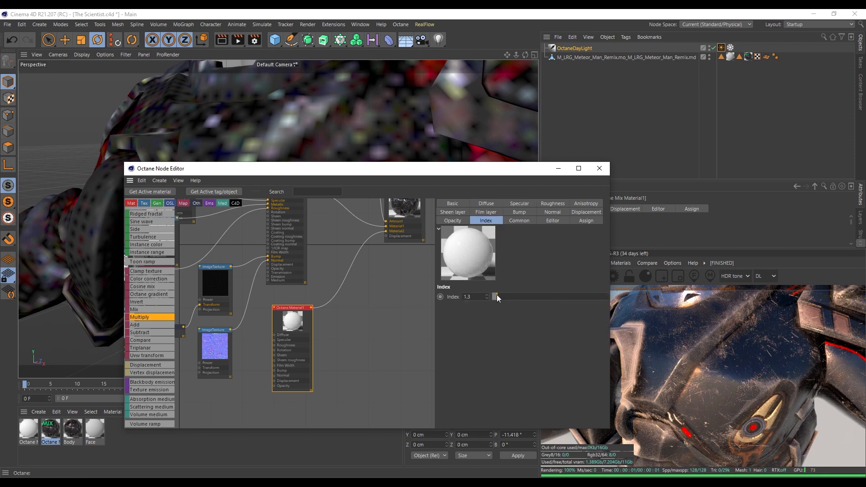
pyautogui.moveTo(497, 294); pyautogui.dragTo(638, 302)
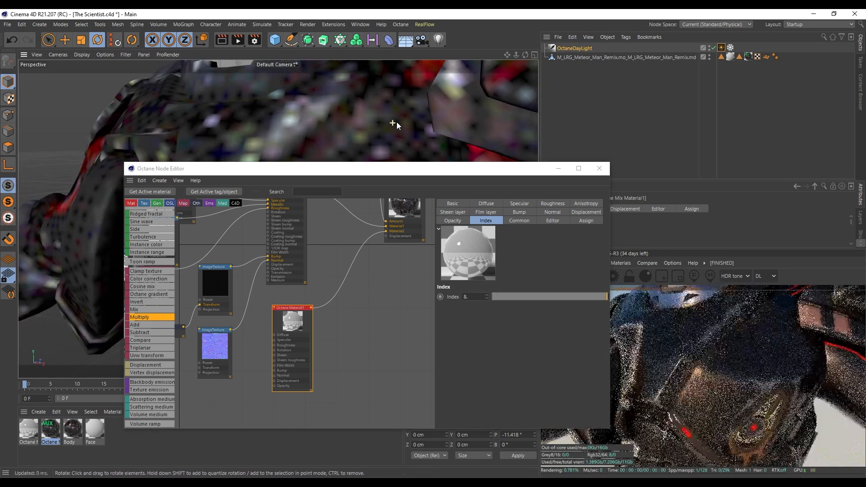
pyautogui.moveTo(515, 295); pyautogui.dragTo(492, 297)
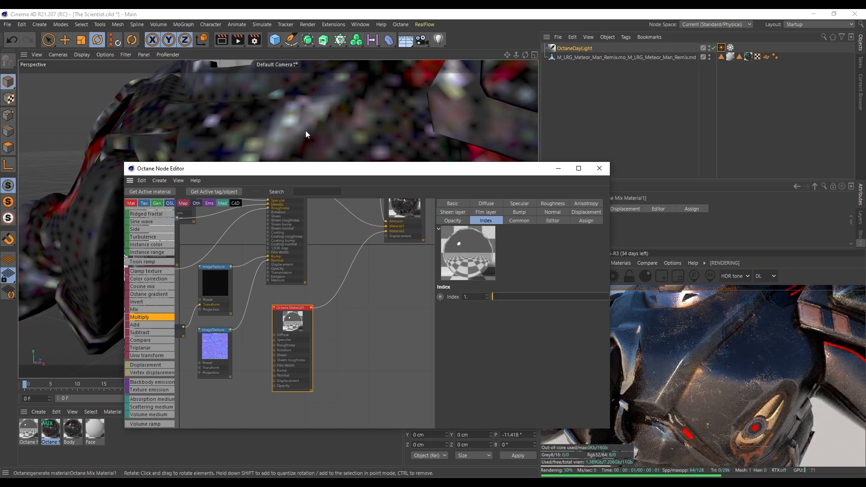
pyautogui.keyDown('alt'); pyautogui.moveTo(299, 112); pyautogui.dragTo(338, 97); pyautogui.keyUp('alt')
pyautogui.keyDown('alt'); pyautogui.moveTo(337, 97); pyautogui.dragTo(296, 126, button='right'); pyautogui.keyUp('alt')
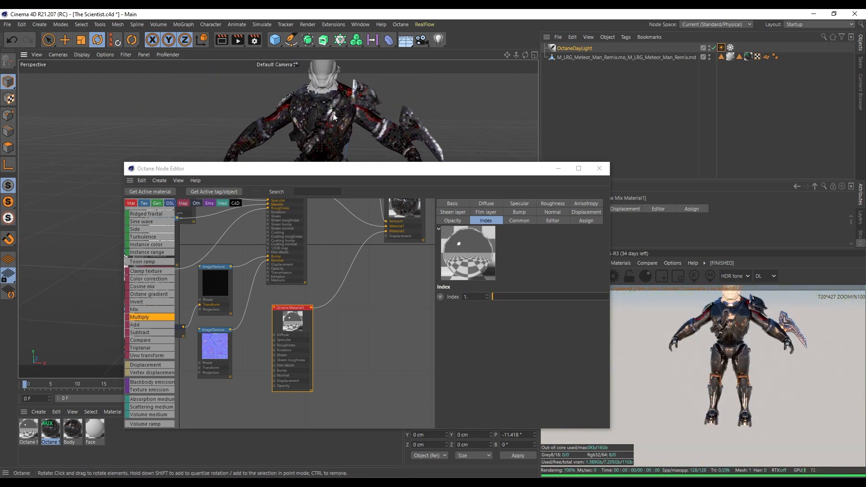
pyautogui.keyDown('alt'); pyautogui.moveTo(333, 112); pyautogui.dragTo(337, 143); pyautogui.keyUp('alt')
pyautogui.keyDown('alt'); pyautogui.moveTo(337, 143); pyautogui.dragTo(348, 91, button='right'); pyautogui.keyUp('alt')
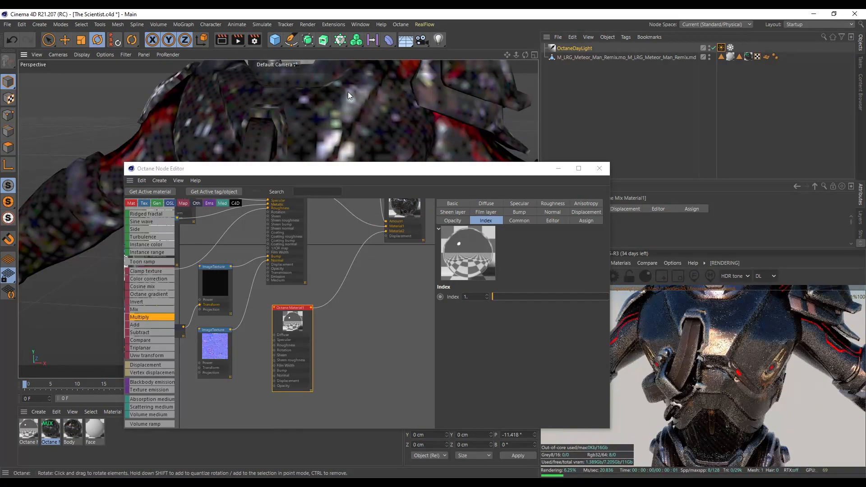
# - Examine the reflective wear on the armour in the live render, both close up on the chest and from full-figure distance
pyautogui.keyDown('alt'); pyautogui.moveTo(348, 91); pyautogui.dragTo(311, 87); pyautogui.keyUp('alt')
pyautogui.keyDown('alt'); pyautogui.moveTo(310, 88); pyautogui.dragTo(359, 123, button='right'); pyautogui.keyUp('alt')
pyautogui.keyDown('alt'); pyautogui.moveTo(359, 123); pyautogui.dragTo(401, 153); pyautogui.keyUp('alt')
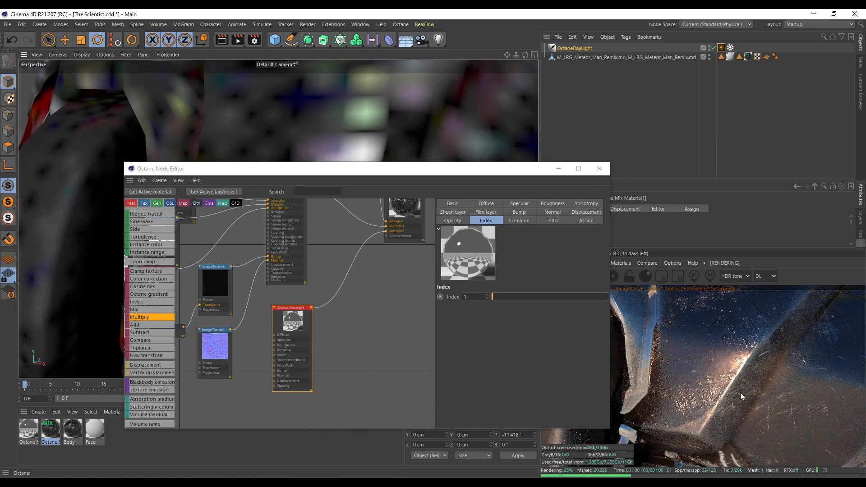
pyautogui.keyDown('alt'); pyautogui.moveTo(379, 141); pyautogui.dragTo(324, 150, button='right'); pyautogui.keyUp('alt')
pyautogui.keyDown('alt'); pyautogui.moveTo(351, 107); pyautogui.dragTo(344, 150, button='middle'); pyautogui.keyUp('alt')
pyautogui.keyDown('alt'); pyautogui.moveTo(343, 150); pyautogui.dragTo(317, 134); pyautogui.keyUp('alt')
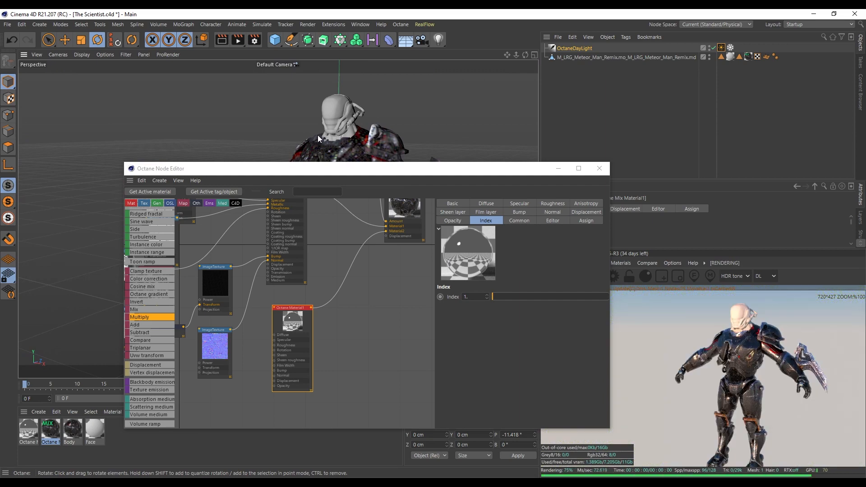
pyautogui.keyDown('alt'); pyautogui.moveTo(344, 147); pyautogui.dragTo(335, 126, button='right'); pyautogui.keyUp('alt')
pyautogui.keyDown('alt'); pyautogui.moveTo(335, 126); pyautogui.dragTo(343, 149); pyautogui.keyUp('alt')
# - Set the gamma of the lower roughness ImageTexture feeding the Multiply node to about 1.51, after trying about 1.18
pyautogui.moveTo(330, 212); pyautogui.dragTo(318, 329, button='middle')
pyautogui.moveTo(314, 289); pyautogui.dragTo(351, 331, button='middle')
pyautogui.rightClick(261, 283)
pyautogui.press('Escape')
pyautogui.click(255, 291)
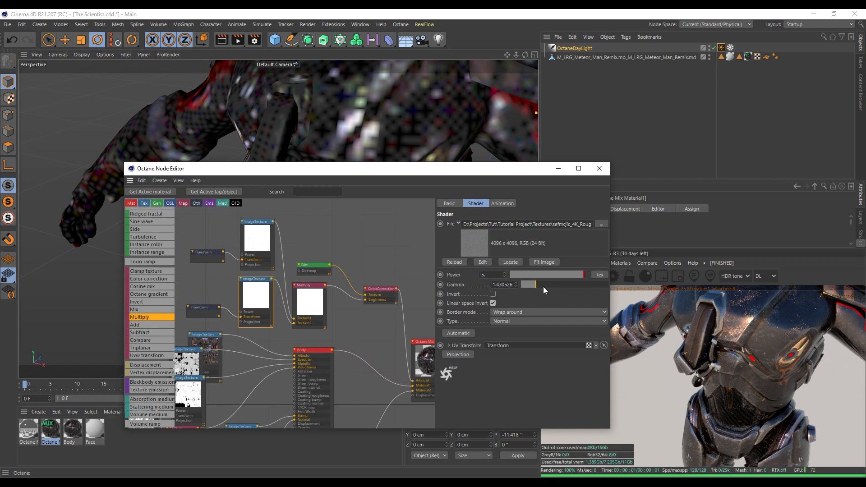
pyautogui.moveTo(535, 285)
pyautogui.mouseDown()
pyautogui.moveTo(543, 285)
pyautogui.moveTo(532, 285)
pyautogui.mouseUp()
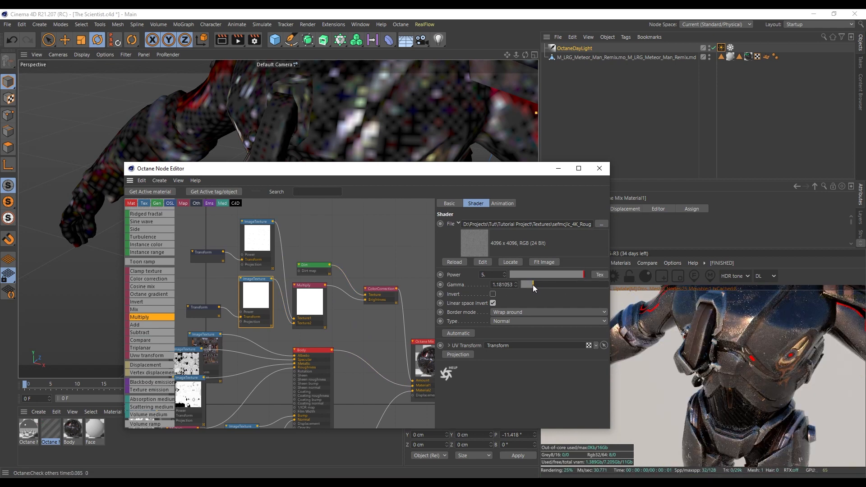
pyautogui.click(537, 284)
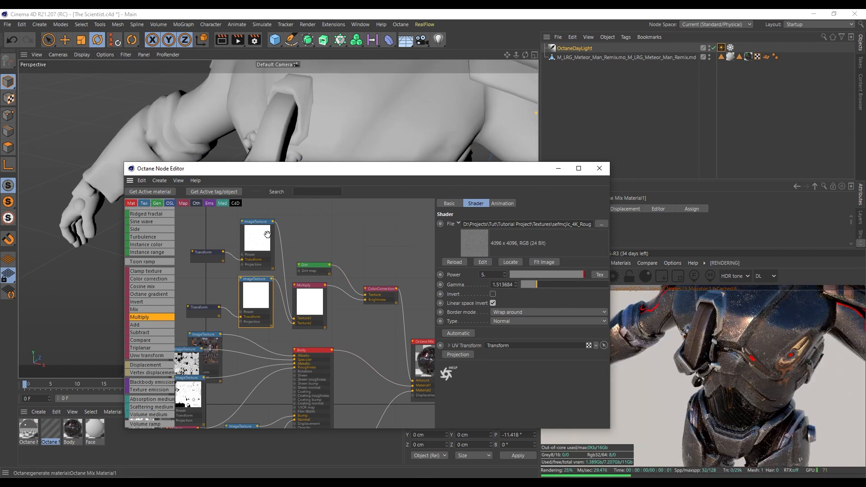
# - Set the gamma of the upper roughness ImageTexture feeding the Multiply node to about 2.1 and check the chest armour
pyautogui.click(264, 235)
pyautogui.click(543, 285)
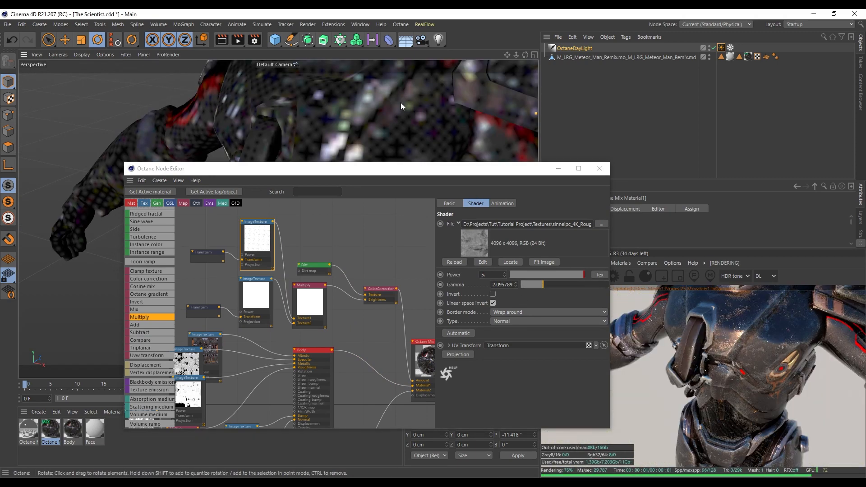
pyautogui.keyDown('alt'); pyautogui.moveTo(377, 118); pyautogui.dragTo(401, 102); pyautogui.keyUp('alt')
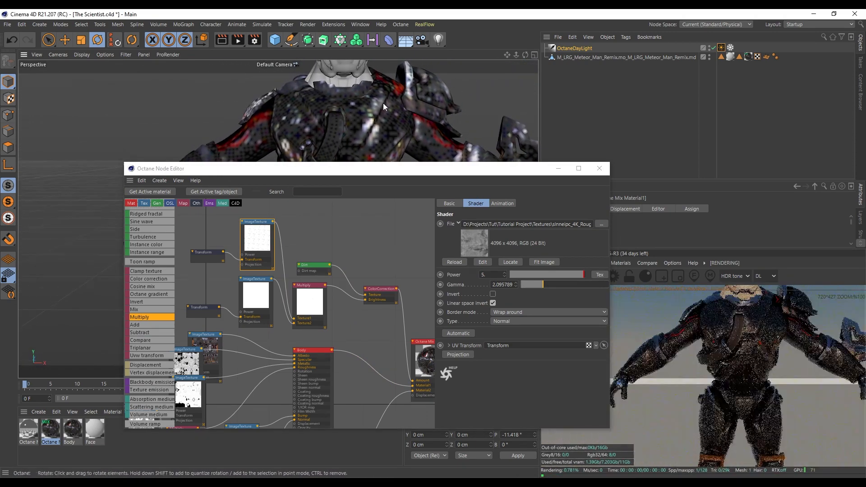
# - Close the node editor and deselect the light and the mix material to leave the full figure unobstructed
pyautogui.click(599, 168)
pyautogui.click(617, 140)
pyautogui.keyDown('alt'); pyautogui.moveTo(354, 164); pyautogui.dragTo(334, 171, button='middle'); pyautogui.keyUp('alt')
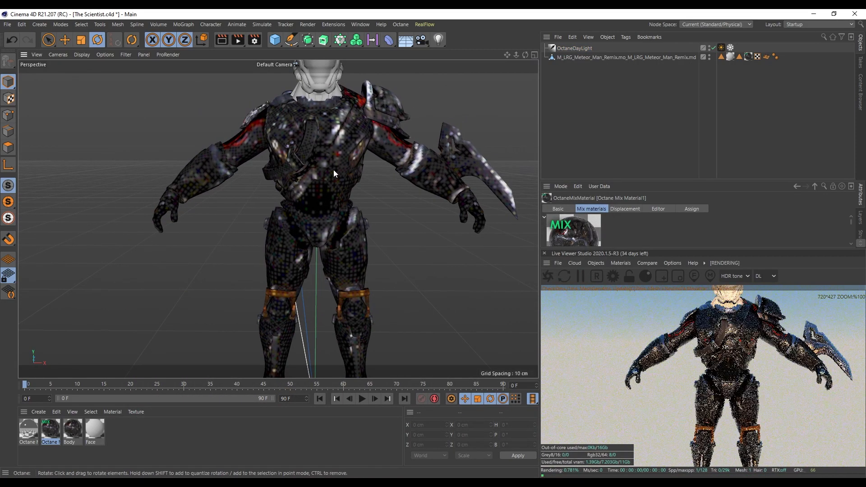
pyautogui.scroll(-3, 334, 171)
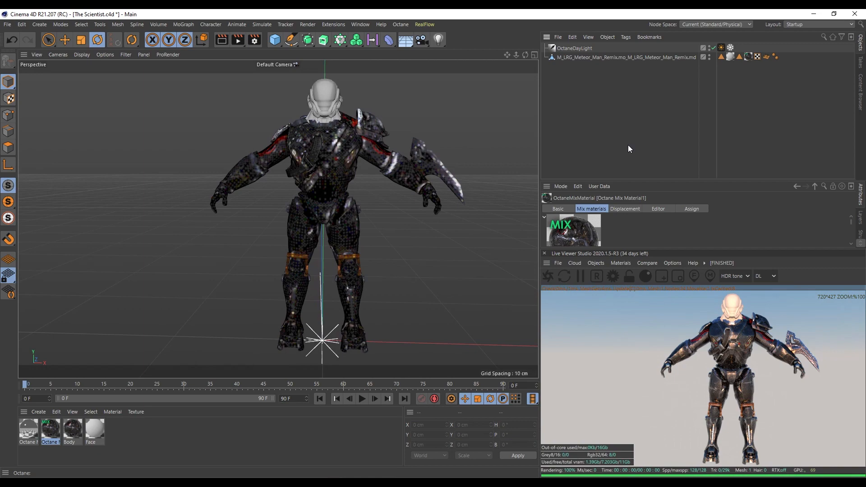
pyautogui.click(147, 457)
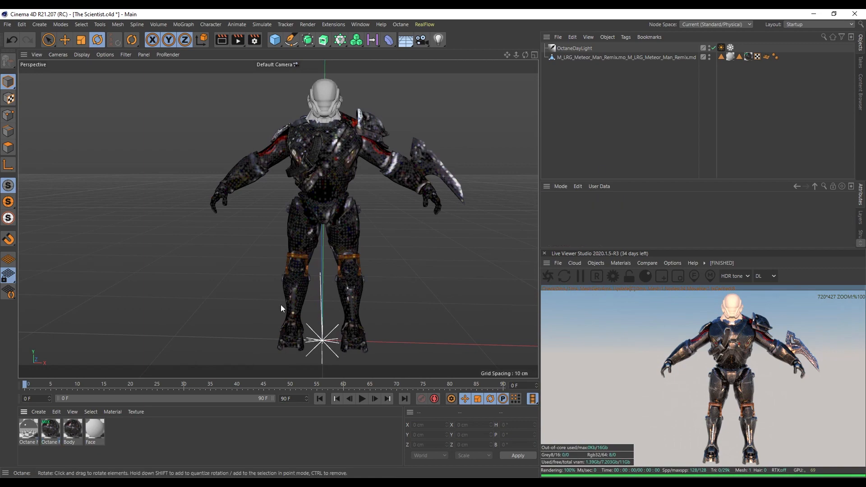
# - Inspect the finished armour wear on the torso, shoulders and arms from several angles and distances in the live render
pyautogui.scroll(8, 332, 191)
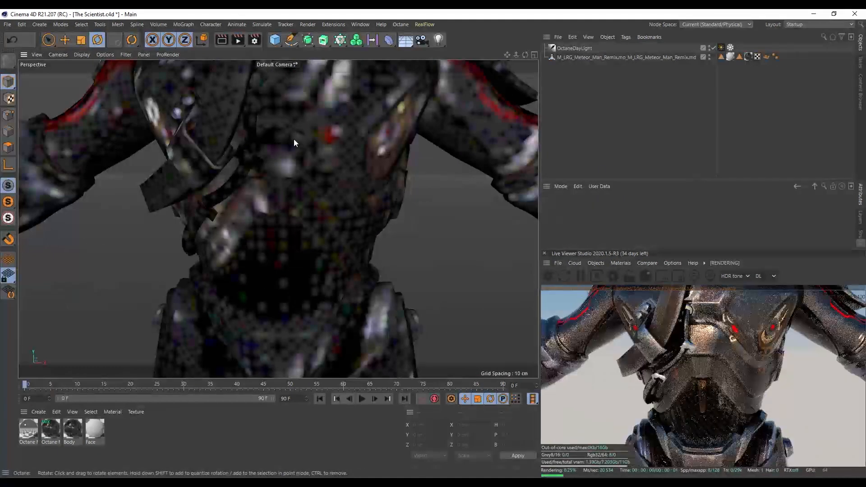
pyautogui.keyDown('alt'); pyautogui.moveTo(294, 139); pyautogui.dragTo(346, 139); pyautogui.keyUp('alt')
pyautogui.keyDown('alt'); pyautogui.moveTo(288, 149); pyautogui.dragTo(239, 148); pyautogui.keyUp('alt')
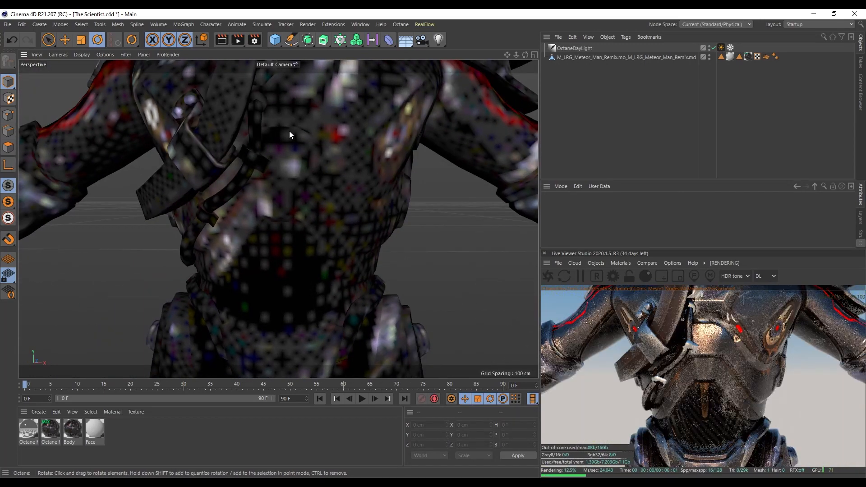
pyautogui.scroll(-8, 289, 135)
pyautogui.keyDown('alt'); pyautogui.moveTo(278, 219); pyautogui.dragTo(278, 221, button='middle'); pyautogui.keyUp('alt')
pyautogui.scroll(8, 284, 149)
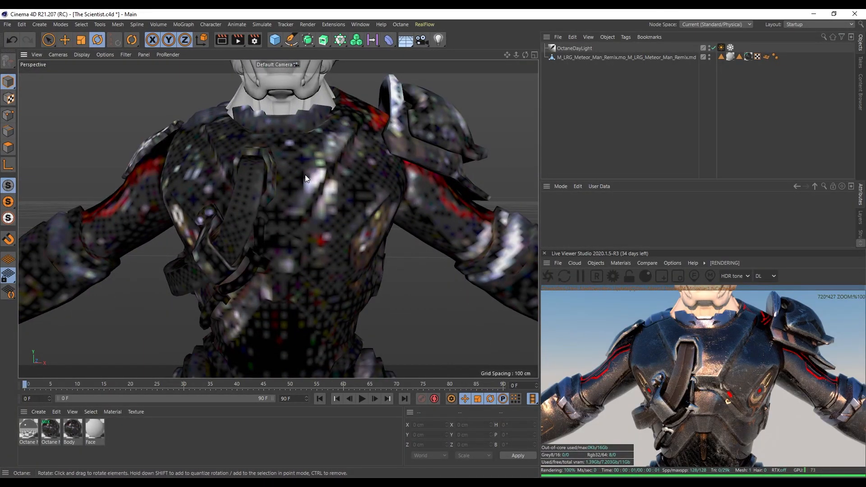
pyautogui.keyDown('alt'); pyautogui.moveTo(305, 174); pyautogui.dragTo(344, 204); pyautogui.keyUp('alt')
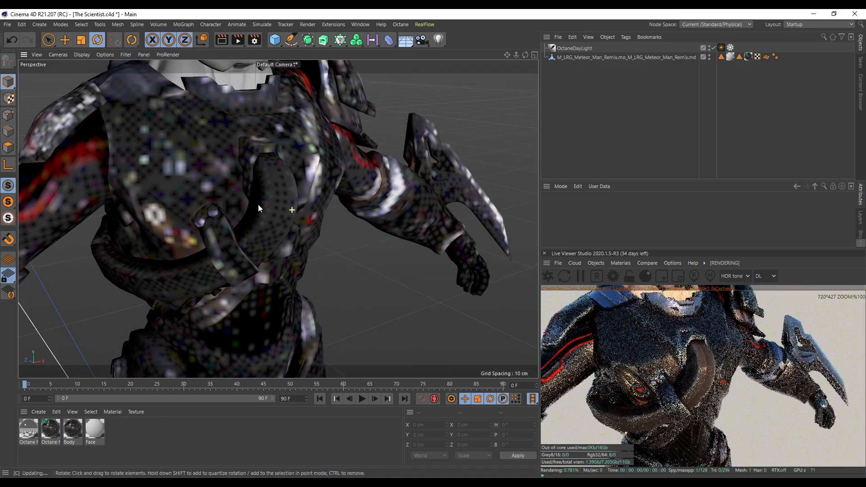
pyautogui.keyDown('alt'); pyautogui.moveTo(258, 205); pyautogui.dragTo(280, 184); pyautogui.keyUp('alt')
pyautogui.keyDown('alt'); pyautogui.moveTo(280, 182); pyautogui.dragTo(316, 178, button='right'); pyautogui.keyUp('alt')
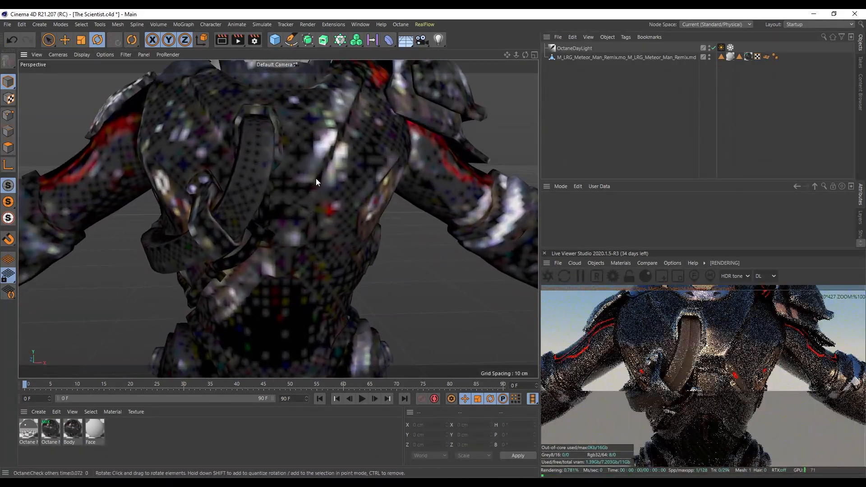
pyautogui.keyDown('alt'); pyautogui.moveTo(316, 177); pyautogui.dragTo(275, 180); pyautogui.keyUp('alt')
pyautogui.keyDown('alt'); pyautogui.moveTo(275, 178); pyautogui.dragTo(343, 180, button='right'); pyautogui.keyUp('alt')
pyautogui.keyDown('alt'); pyautogui.moveTo(343, 179); pyautogui.dragTo(344, 171); pyautogui.keyUp('alt')
pyautogui.keyDown('alt'); pyautogui.moveTo(343, 170); pyautogui.dragTo(338, 163, button='right'); pyautogui.keyUp('alt')
pyautogui.keyDown('alt'); pyautogui.moveTo(338, 162); pyautogui.dragTo(338, 198, button='middle'); pyautogui.keyUp('alt')
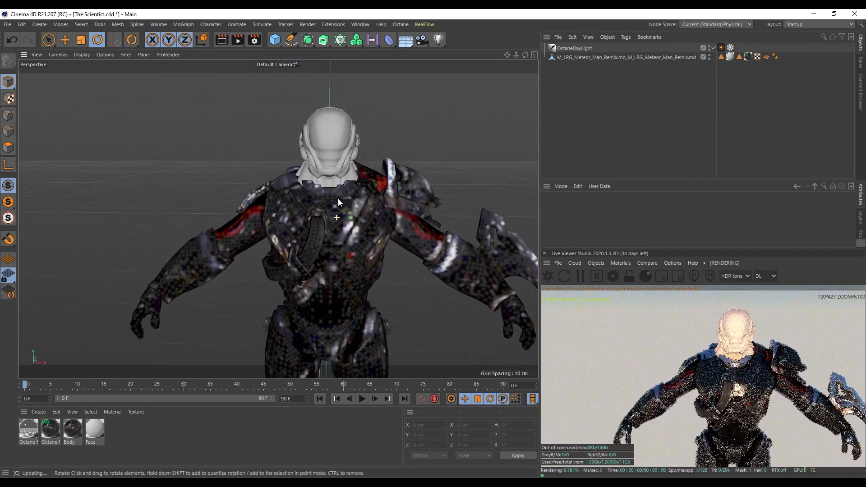
pyautogui.keyDown('alt'); pyautogui.moveTo(338, 198); pyautogui.dragTo(345, 250, button='right'); pyautogui.keyUp('alt')
pyautogui.keyDown('alt'); pyautogui.moveTo(346, 250); pyautogui.dragTo(347, 167, button='middle'); pyautogui.keyUp('alt')
pyautogui.keyDown('alt'); pyautogui.moveTo(347, 167); pyautogui.dragTo(322, 228, button='right'); pyautogui.keyUp('alt')
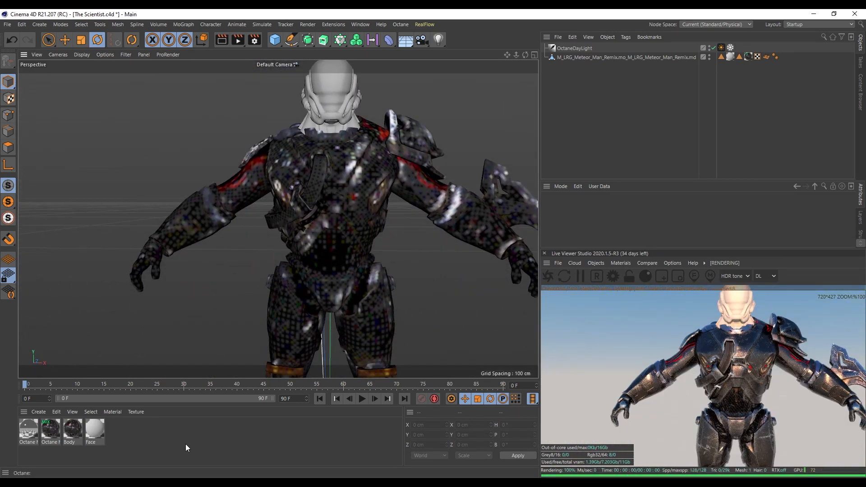
# - Duplicate the glossy Octane material, the Octane Mix material and the Body material together
pyautogui.keyDown('alt'); pyautogui.moveTo(233, 239); pyautogui.dragTo(336, 231, button='right'); pyautogui.keyUp('alt')
pyautogui.keyDown('alt'); pyautogui.moveTo(337, 321); pyautogui.dragTo(293, 249, button='middle'); pyautogui.keyUp('alt')
pyautogui.keyDown('alt'); pyautogui.moveTo(292, 249); pyautogui.dragTo(276, 289, button='right'); pyautogui.keyUp('alt')
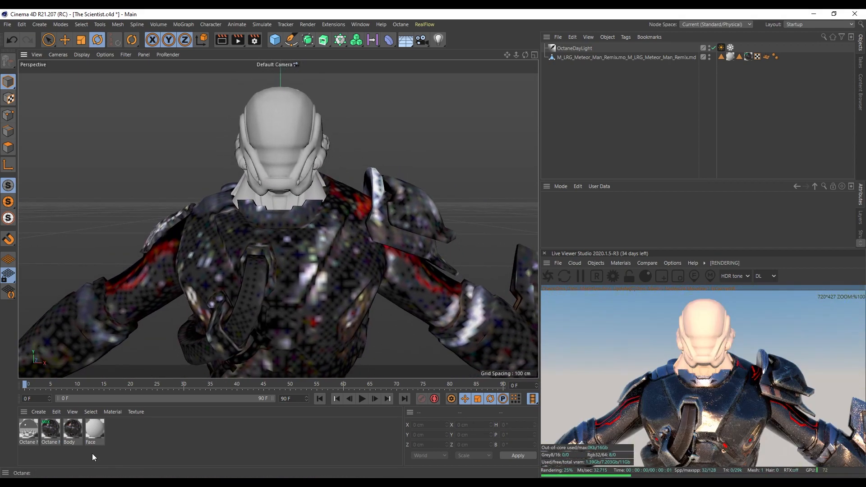
pyautogui.moveTo(74, 456); pyautogui.dragTo(15, 429)
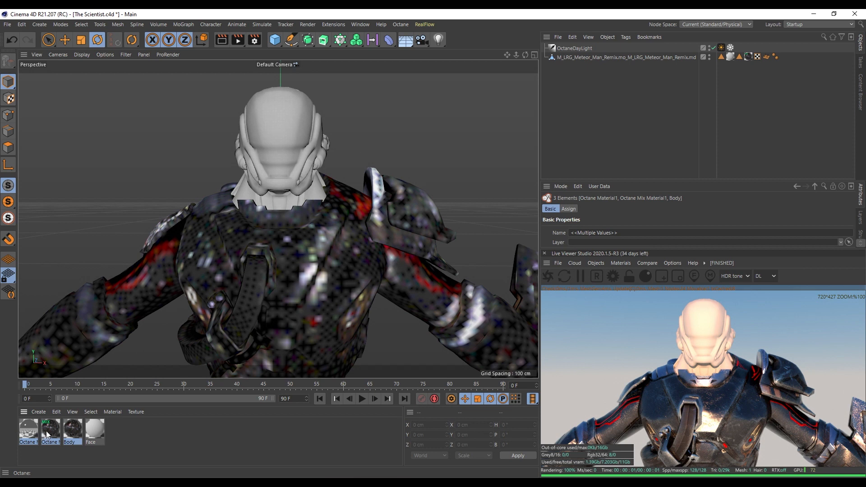
pyautogui.hotkey('ctrl', 'v')
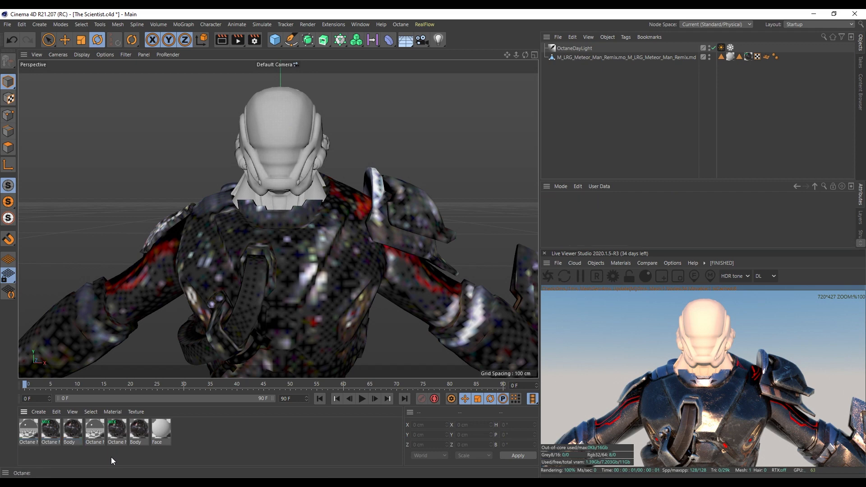
# - Replace the head's plain material with the duplicated Octane Mix material and rename that mix Face
pyautogui.click(55, 438)
pyautogui.moveTo(92, 425); pyautogui.dragTo(731, 58)
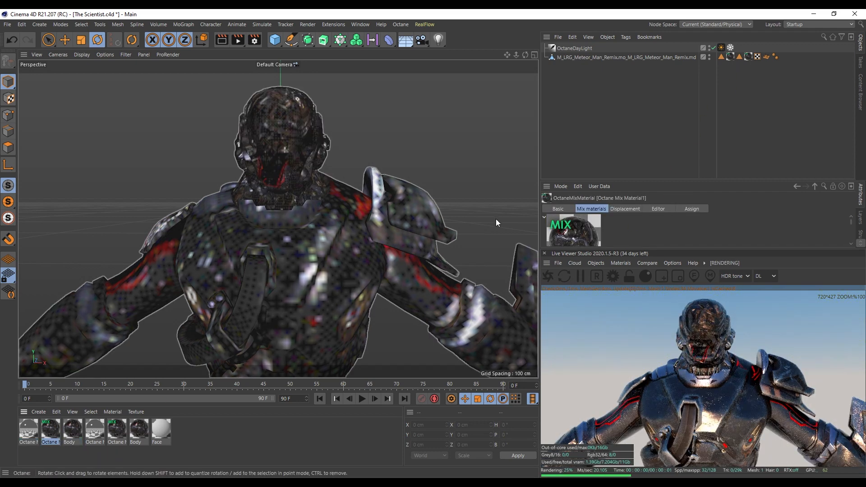
pyautogui.doubleClick(60, 427)
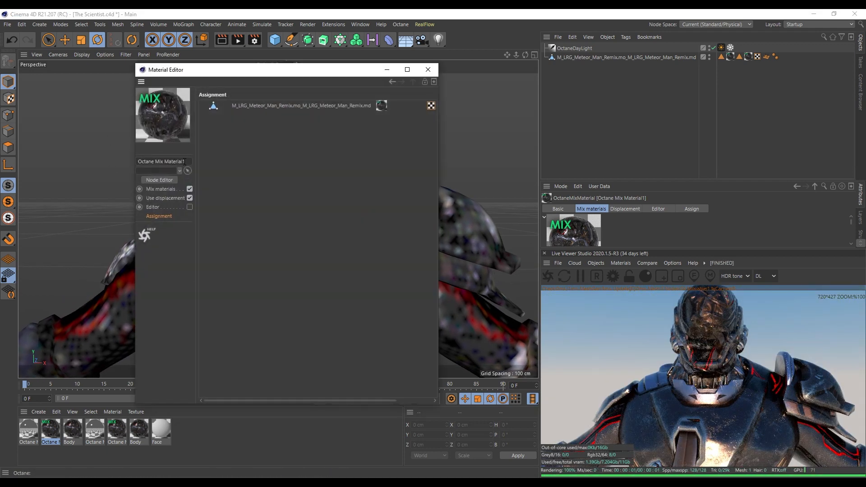
pyautogui.moveTo(189, 161); pyautogui.dragTo(109, 163)
pyautogui.write('Face')
pyautogui.press('Return')
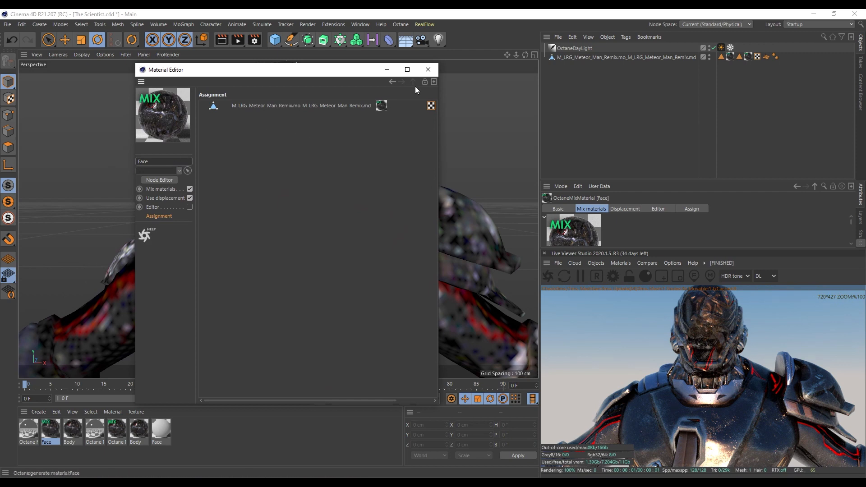
pyautogui.click(428, 70)
# - Open the Face mix's node graph and rearrange the overlapping ImageTexture nodes that feed its Body material
pyautogui.doubleClick(45, 429)
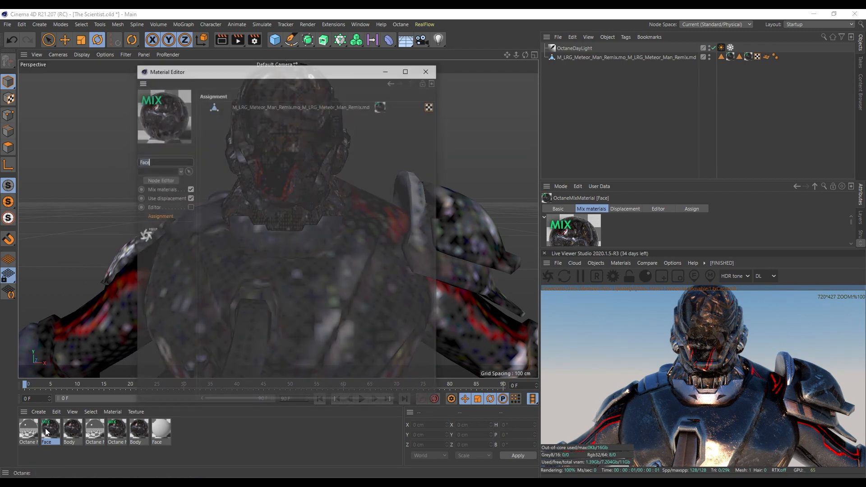
pyautogui.click(168, 180)
pyautogui.moveTo(379, 325); pyautogui.dragTo(413, 298, button='middle')
pyautogui.moveTo(341, 368); pyautogui.dragTo(389, 333, button='middle')
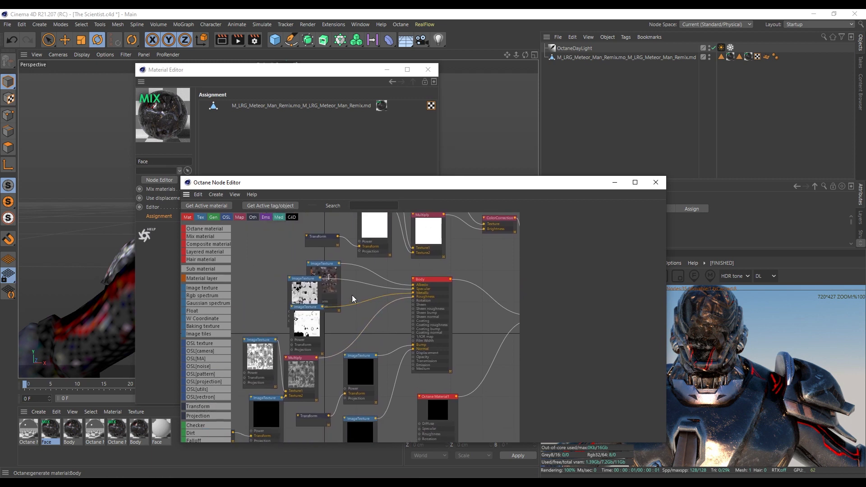
pyautogui.moveTo(323, 267); pyautogui.dragTo(283, 247)
pyautogui.moveTo(306, 283); pyautogui.dragTo(288, 283)
pyautogui.moveTo(305, 327); pyautogui.dragTo(292, 324)
pyautogui.moveTo(328, 328); pyautogui.dragTo(351, 302, button='middle')
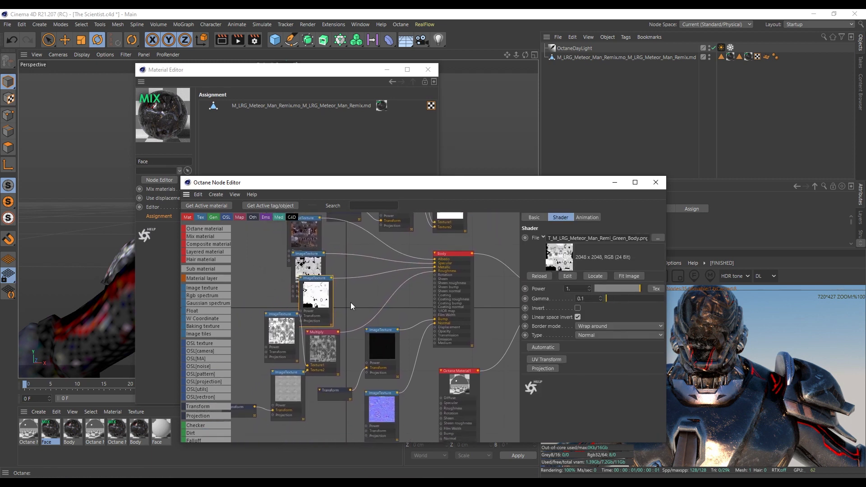
pyautogui.moveTo(286, 327); pyautogui.dragTo(270, 336)
pyautogui.moveTo(275, 288); pyautogui.dragTo(279, 305, button='middle')
pyautogui.moveTo(308, 248); pyautogui.dragTo(304, 243)
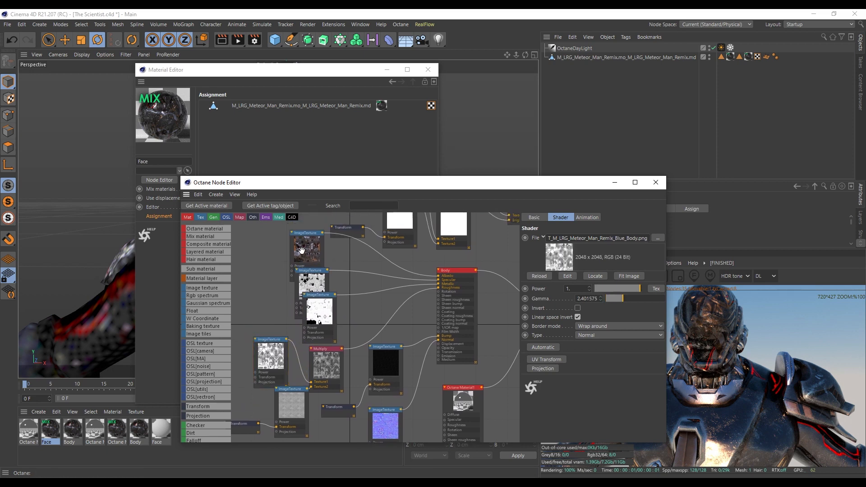
# - From the Scientist folder in File Explorer, load T_M_LRG_Meteor_Man_Remix_FaceAcc_D.tga into the albedo ImageTexture of the Face graph
pyautogui.hotkey('alt', 'Tab')
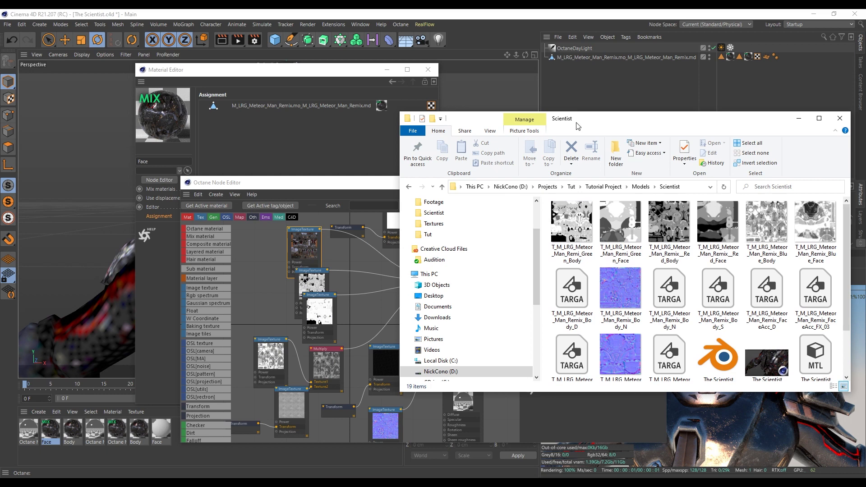
pyautogui.moveTo(578, 127); pyautogui.dragTo(592, 128)
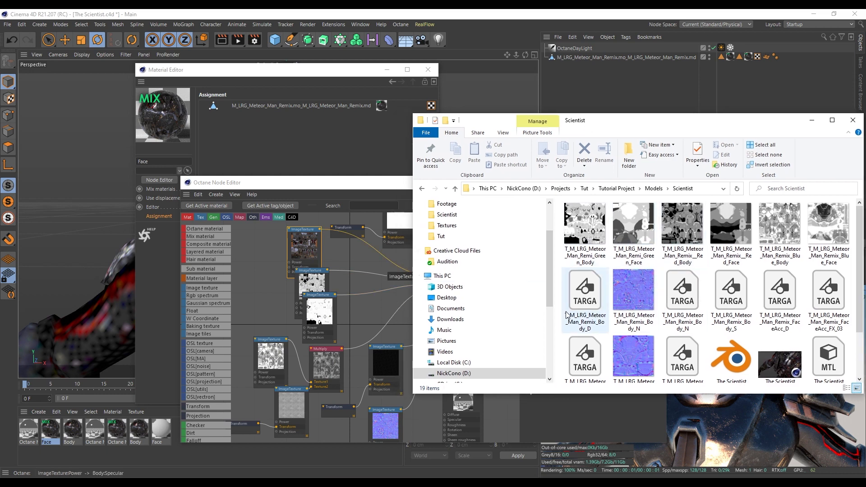
pyautogui.scroll(-1, 567, 316)
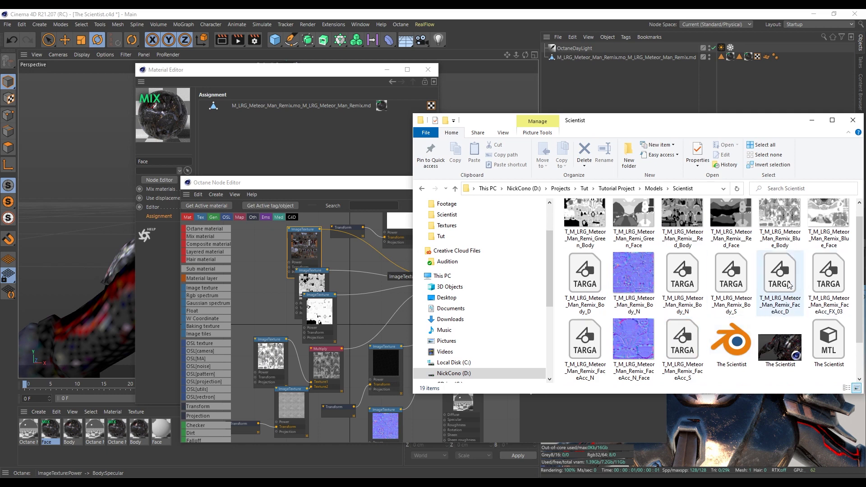
pyautogui.moveTo(786, 283); pyautogui.dragTo(307, 249)
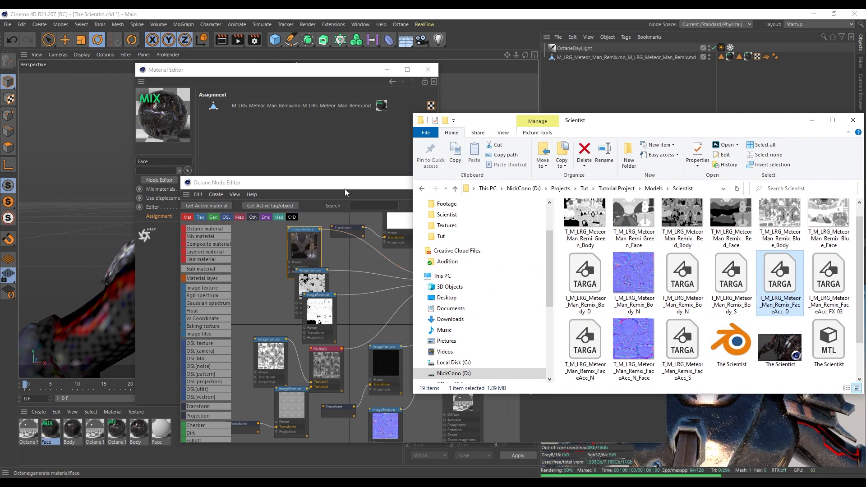
pyautogui.moveTo(348, 188); pyautogui.dragTo(284, 174)
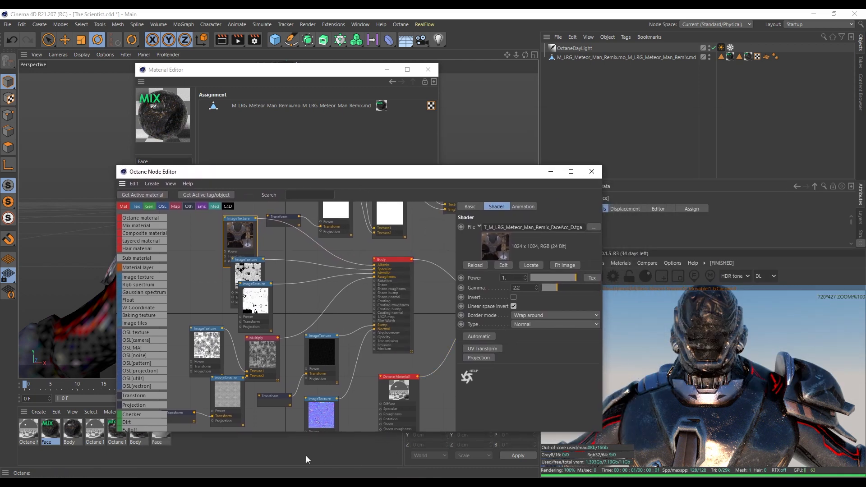
# - Load T_M_LRG_Meteor_Man_Remix__Red_Face from the Scientist folder into the Face graph's ImageTexture that holds the Red_Body map
pyautogui.click(278, 483)
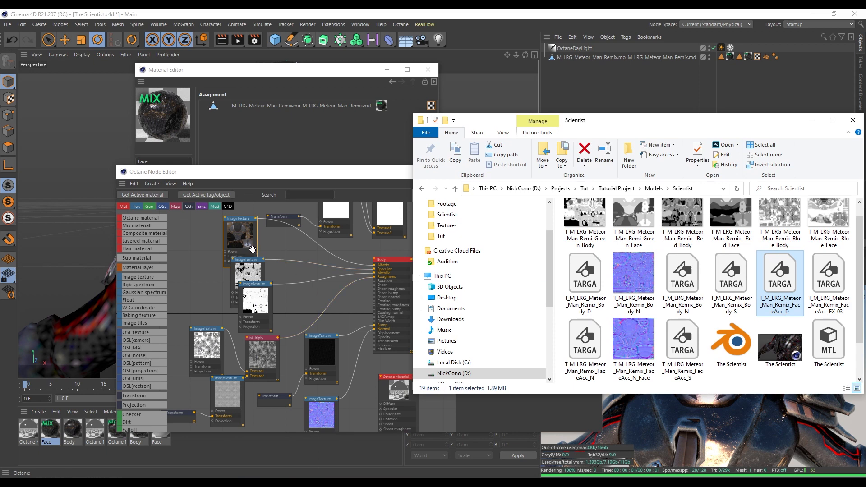
pyautogui.click(257, 274)
pyautogui.moveTo(257, 274); pyautogui.dragTo(246, 269)
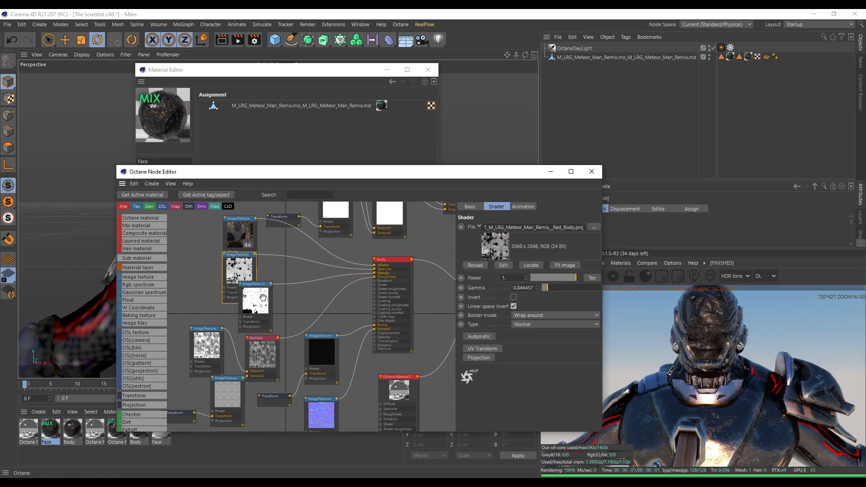
pyautogui.moveTo(263, 298); pyautogui.dragTo(225, 291)
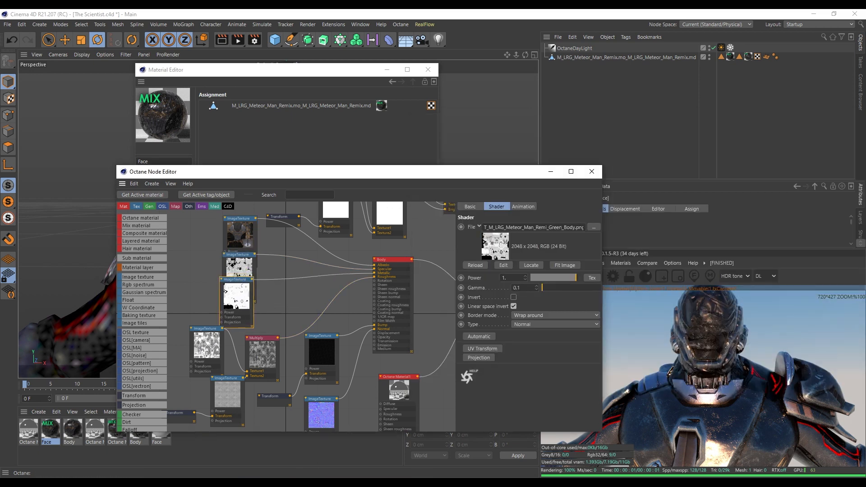
pyautogui.hotkey('alt', 'Tab')
pyautogui.scroll(1, 719, 241)
pyautogui.click(735, 260)
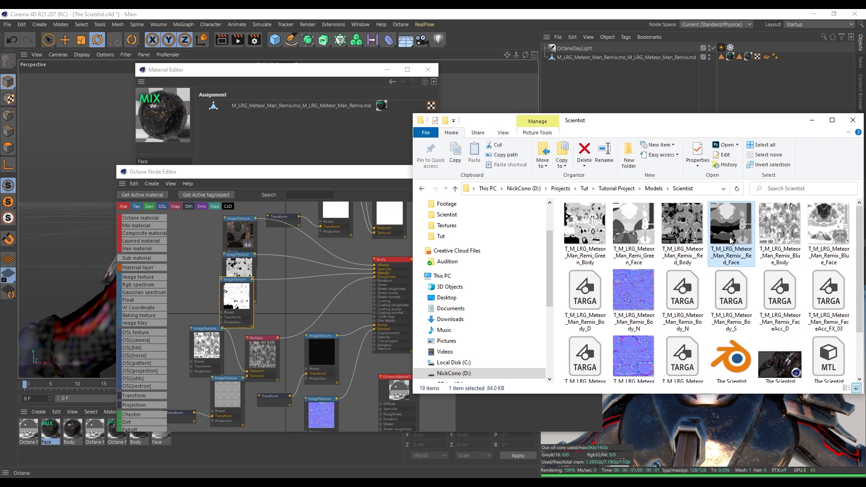
pyautogui.moveTo(740, 236)
pyautogui.mouseDown()
pyautogui.moveTo(342, 277)
pyautogui.moveTo(275, 273)
pyautogui.moveTo(797, 228)
pyautogui.moveTo(726, 244)
pyautogui.mouseUp()
pyautogui.moveTo(247, 262); pyautogui.dragTo(232, 255)
pyautogui.click(283, 480)
pyautogui.moveTo(731, 232); pyautogui.dragTo(226, 260)
# - Replace the Green_Body map in its ImageTexture node with T_M_LRG_Meteor_Man_Remi_Green_Face from the Scientist folder
pyautogui.moveTo(239, 282); pyautogui.dragTo(253, 280)
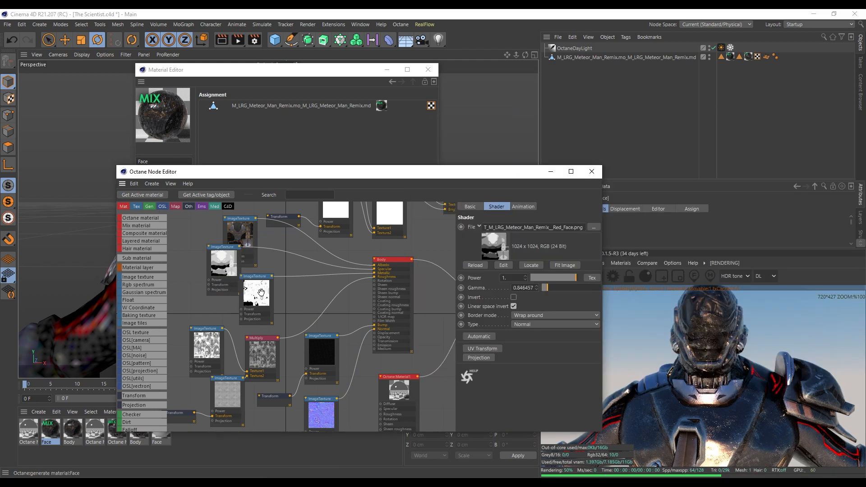
pyautogui.hotkey('alt', 'Tab')
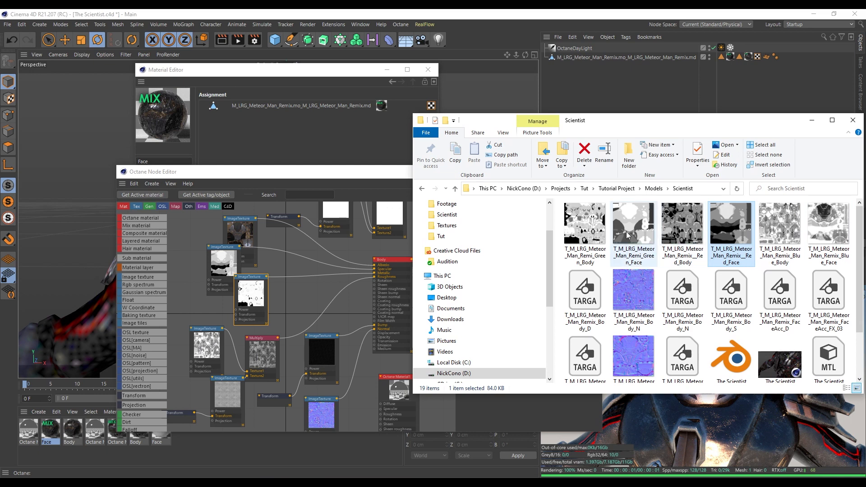
pyautogui.moveTo(639, 226); pyautogui.dragTo(251, 293)
# - Load T_M_LRG_Meteor_Man_Remix_Blue_Face into the ImageTexture that feeds the Multiply node's first texture input
pyautogui.moveTo(207, 343); pyautogui.dragTo(209, 343)
pyautogui.hotkey('alt', 'Tab')
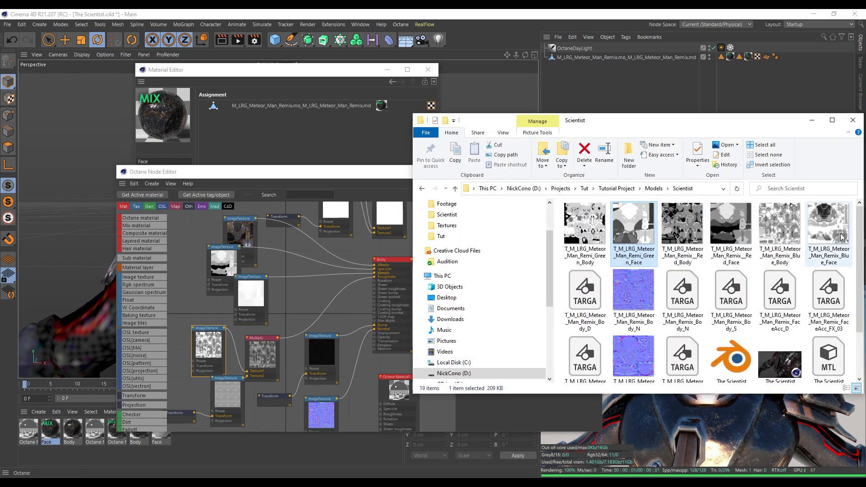
pyautogui.click(832, 254)
pyautogui.moveTo(830, 233); pyautogui.dragTo(215, 348)
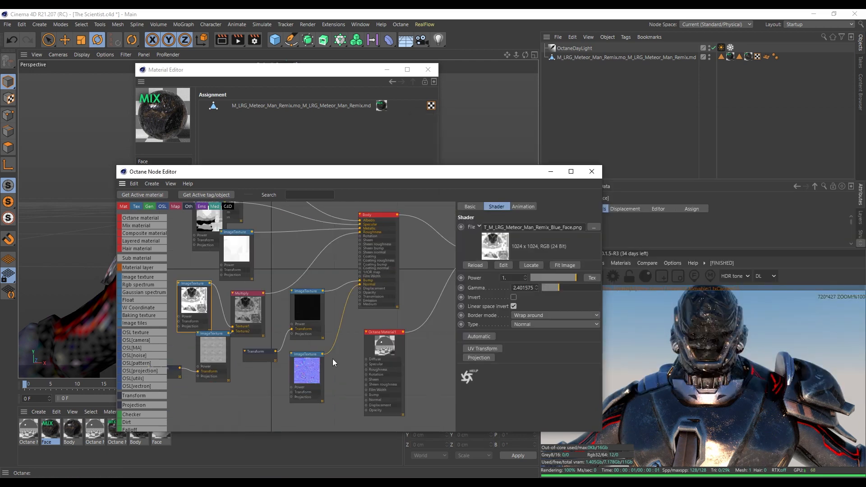
# - Replace the Body_N normal map with T_M_LRG_Meteor_Man_Remix_FaceAcc_N_Face in the ImageTexture feeding the Body material's normal
pyautogui.click(311, 367)
pyautogui.click(292, 478)
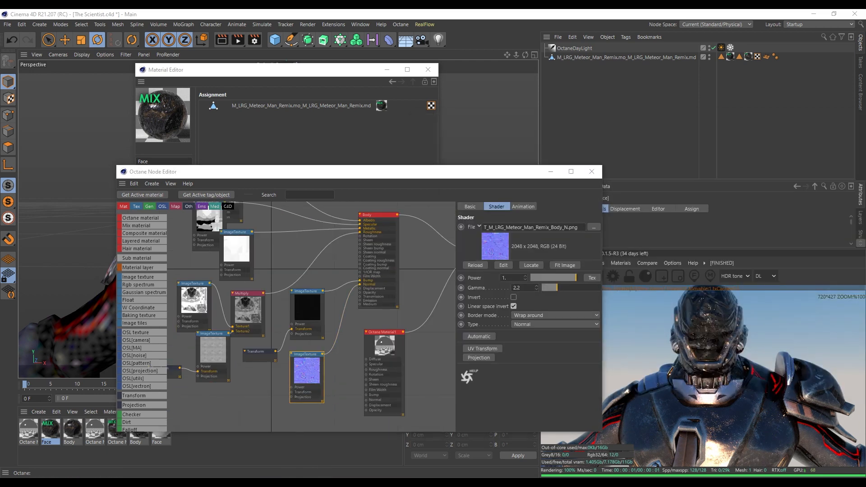
pyautogui.scroll(-1, 640, 307)
pyautogui.click(640, 353)
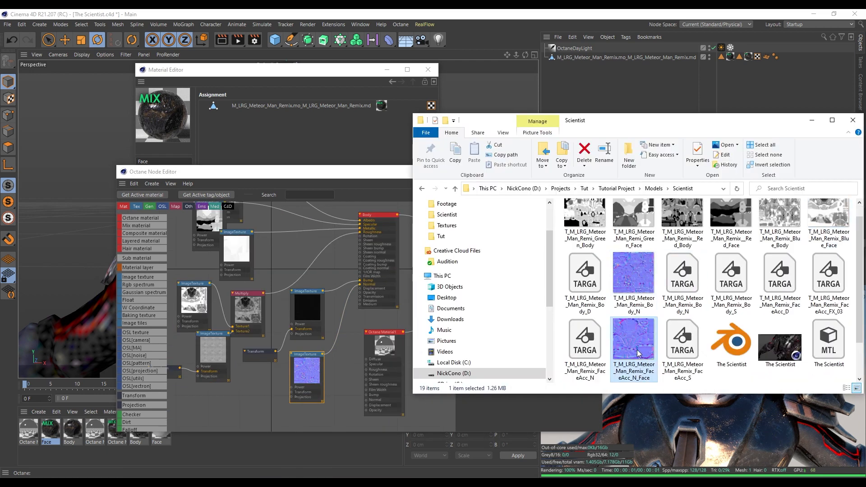
pyautogui.moveTo(638, 353); pyautogui.dragTo(309, 368)
pyautogui.click(345, 352)
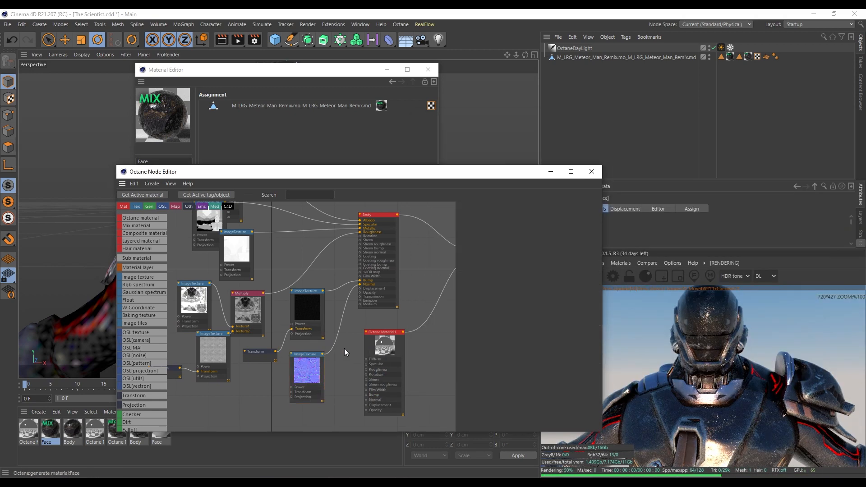
# - Close the Material Editor and examine the retextured head from several angles and distances in the live render
pyautogui.click(428, 69)
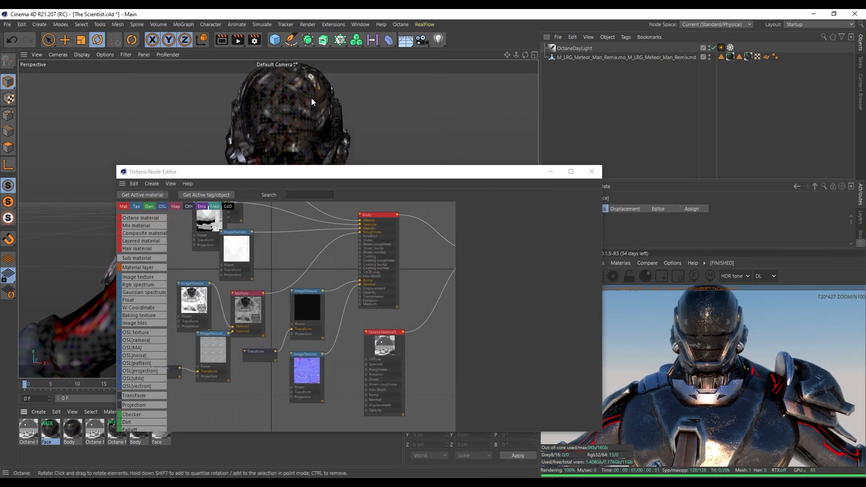
pyautogui.keyDown('alt'); pyautogui.moveTo(311, 98); pyautogui.dragTo(358, 120); pyautogui.keyUp('alt')
pyautogui.keyDown('alt'); pyautogui.moveTo(210, 115); pyautogui.dragTo(308, 101); pyautogui.keyUp('alt')
pyautogui.scroll(5, 330, 110)
pyautogui.scroll(-6, 301, 151)
pyautogui.keyDown('alt'); pyautogui.moveTo(423, 104); pyautogui.dragTo(363, 86); pyautogui.keyUp('alt')
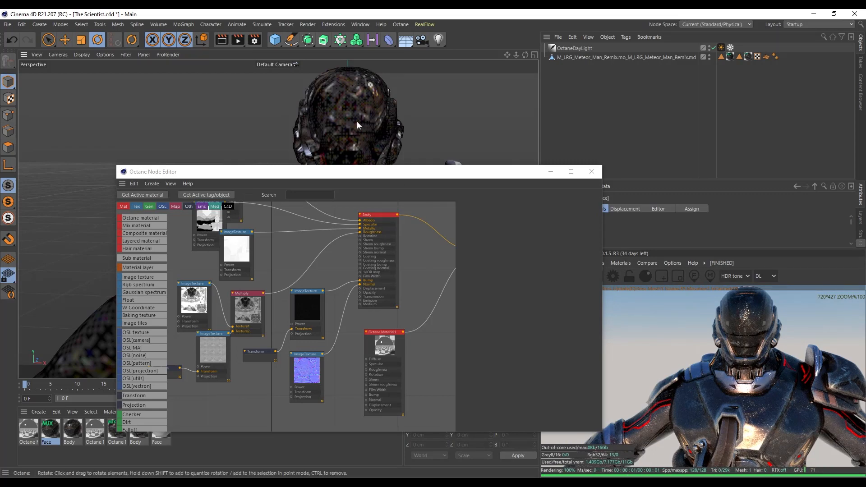
pyautogui.keyDown('alt'); pyautogui.moveTo(352, 119); pyautogui.dragTo(335, 126); pyautogui.keyUp('alt')
pyautogui.scroll(3, 336, 105)
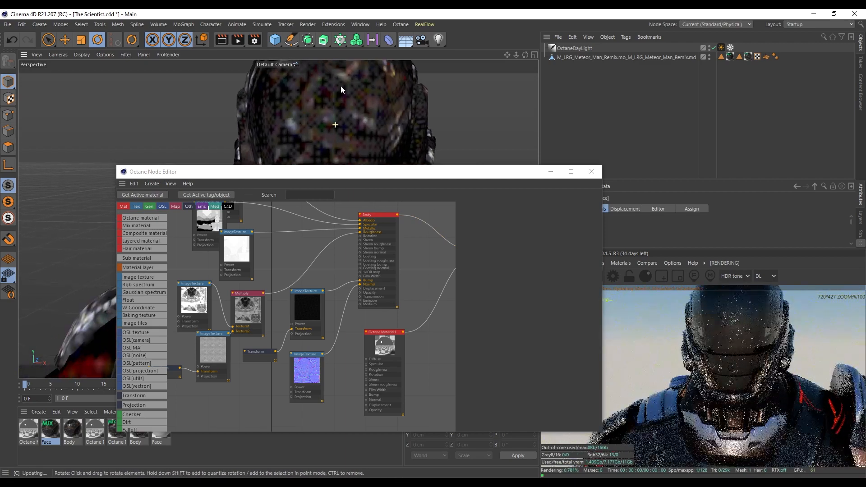
pyautogui.keyDown('alt'); pyautogui.moveTo(340, 86); pyautogui.dragTo(330, 118); pyautogui.keyUp('alt')
pyautogui.scroll(-5, 340, 112)
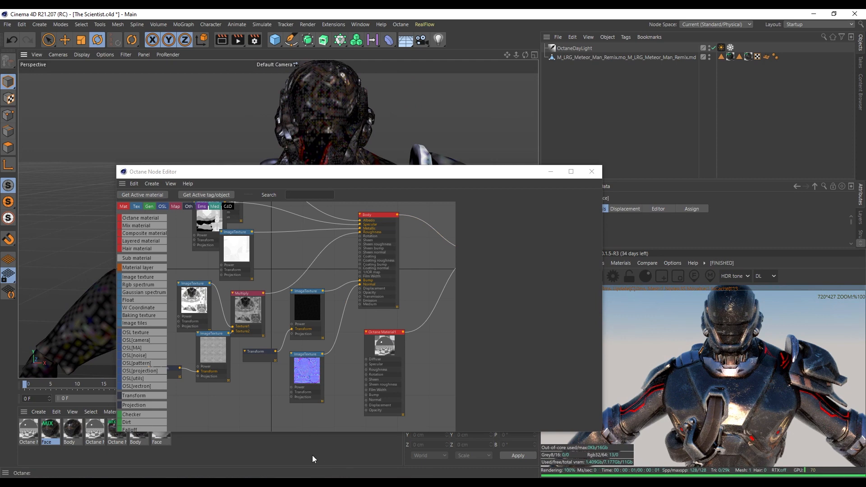
# - From the Scientist folder, open T_M_LRG_Meteor_Man_Remix_FaceAcc_FX_03.tga in Photoshop and display its layers
pyautogui.hotkey('alt', 'Tab')
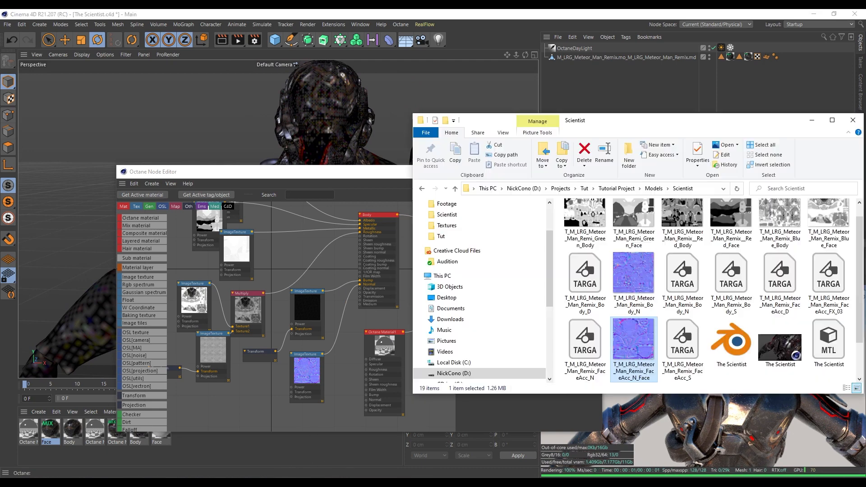
pyautogui.click(679, 339)
pyautogui.scroll(-1, 635, 347)
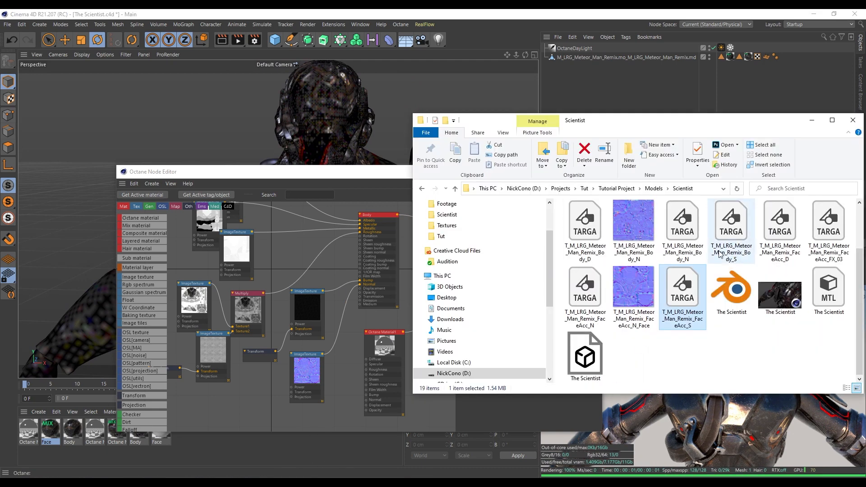
pyautogui.click(816, 241)
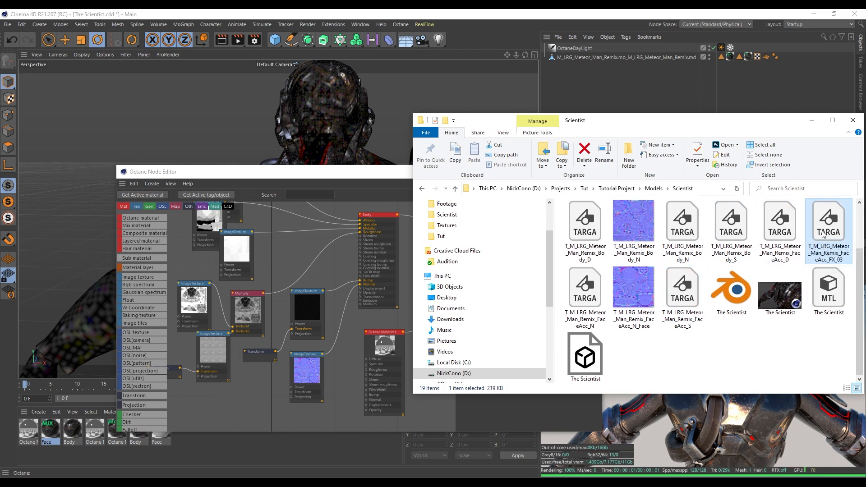
pyautogui.doubleClick(825, 235)
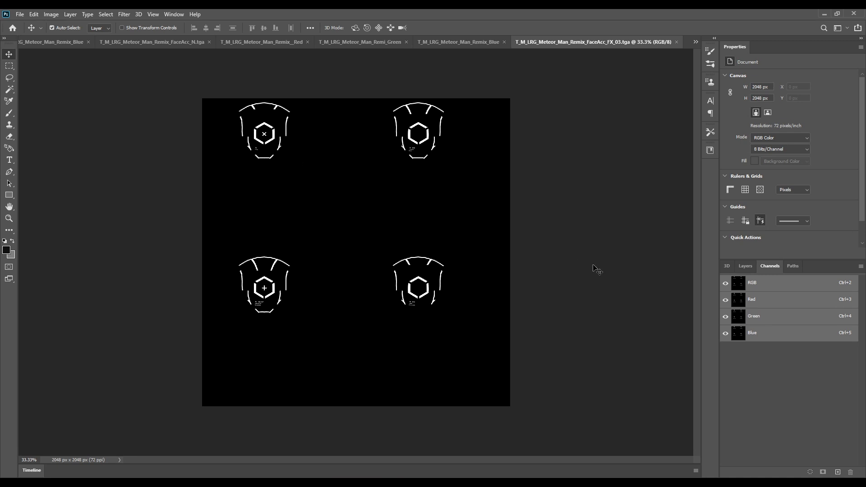
pyautogui.click(745, 267)
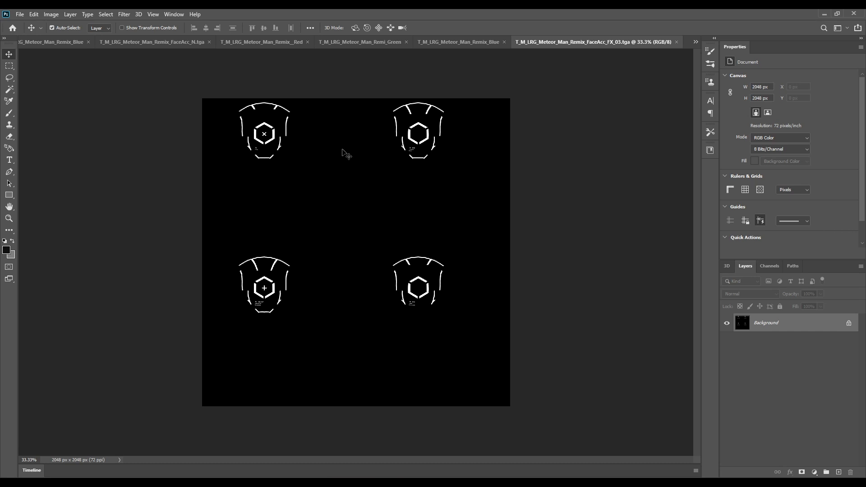
# - Open T_M_LRG_Meteor_Man_Remix_FaceAcc_D.tga from the Scientist folder in Photoshop and inspect the visor area closely
pyautogui.click(286, 478)
pyautogui.click(747, 340)
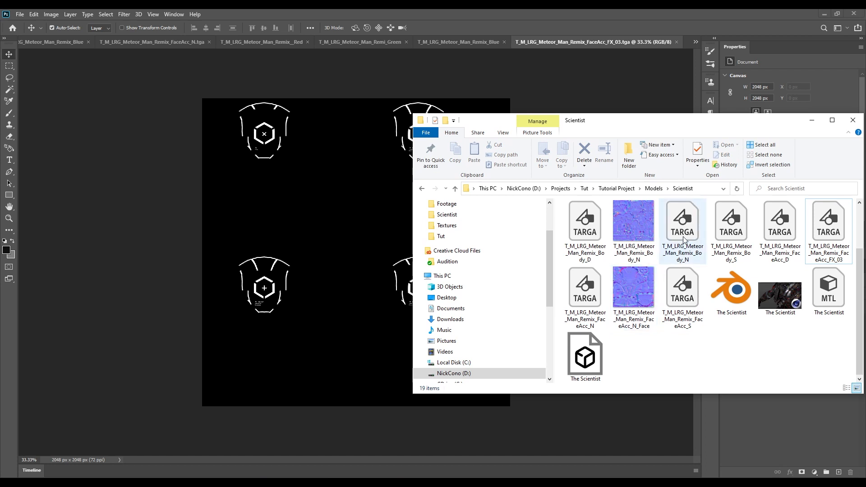
pyautogui.scroll(2, 683, 240)
pyautogui.doubleClick(782, 293)
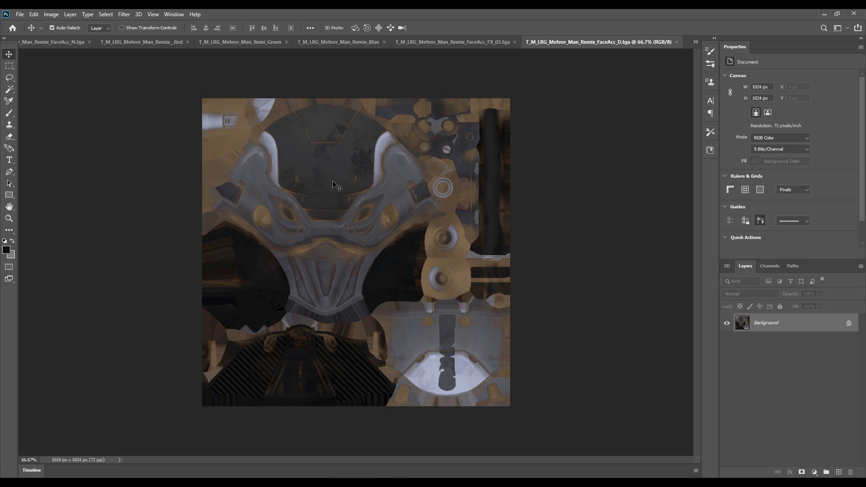
pyautogui.keyDown('alt'); pyautogui.scroll(5, 305, 160); pyautogui.keyUp('alt')
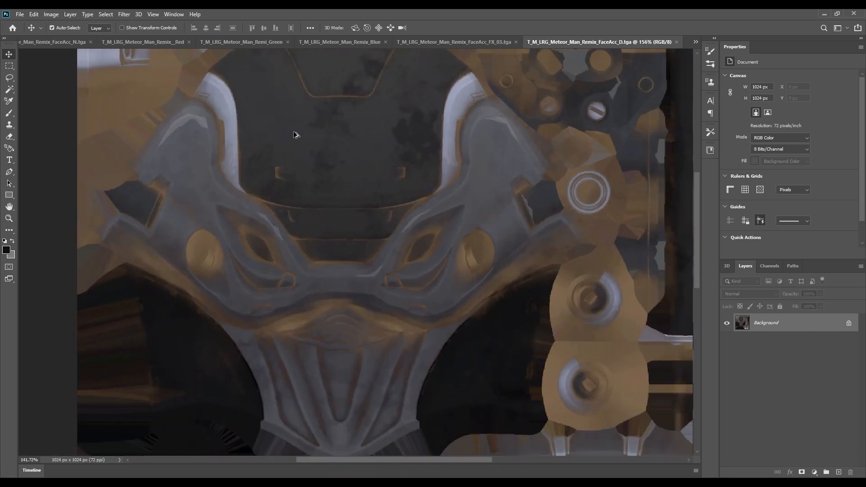
pyautogui.scroll(3, 356, 188)
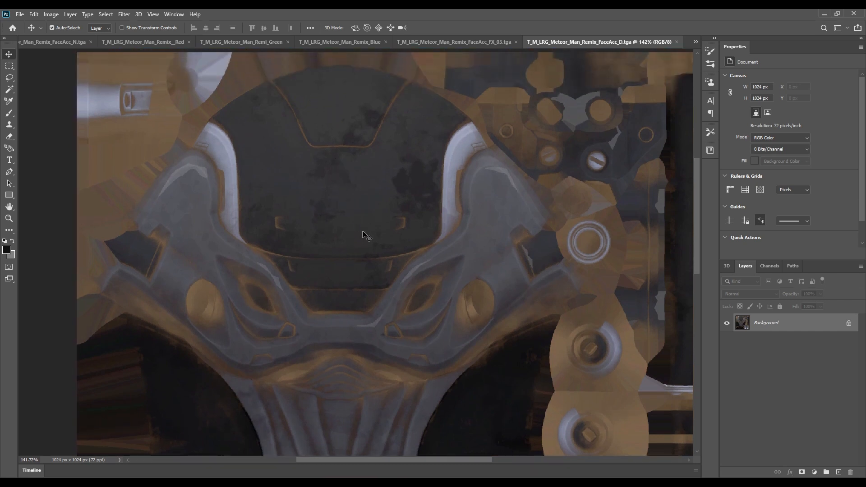
# - Unlock the background layer of the FaceAcc_FX_03 document and copy its image
pyautogui.click(447, 42)
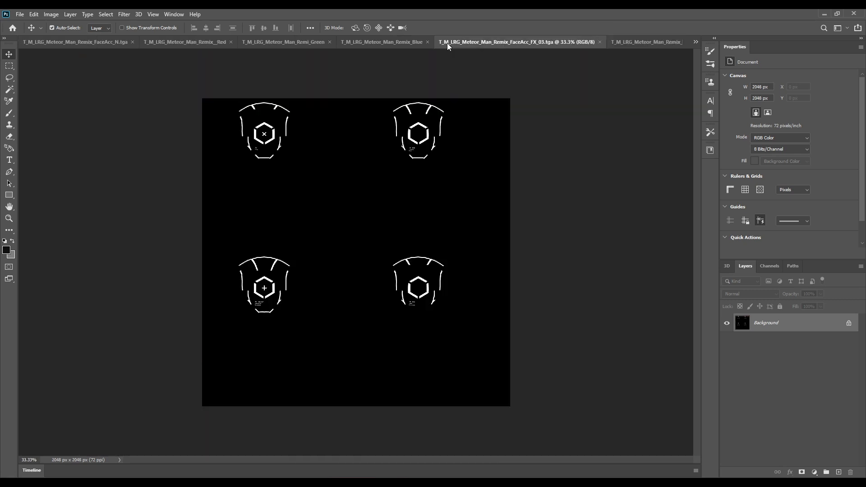
pyautogui.click(849, 324)
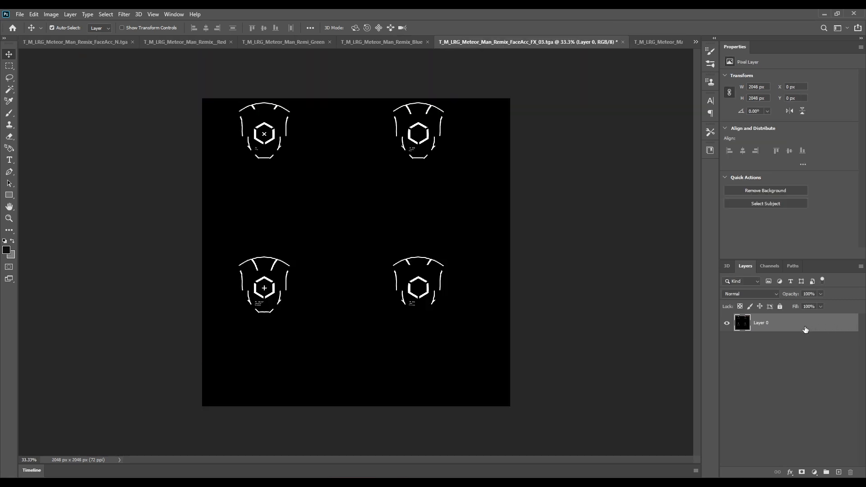
pyautogui.moveTo(416, 156)
pyautogui.mouseDown()
pyautogui.moveTo(419, 173)
pyautogui.moveTo(409, 167)
pyautogui.mouseUp()
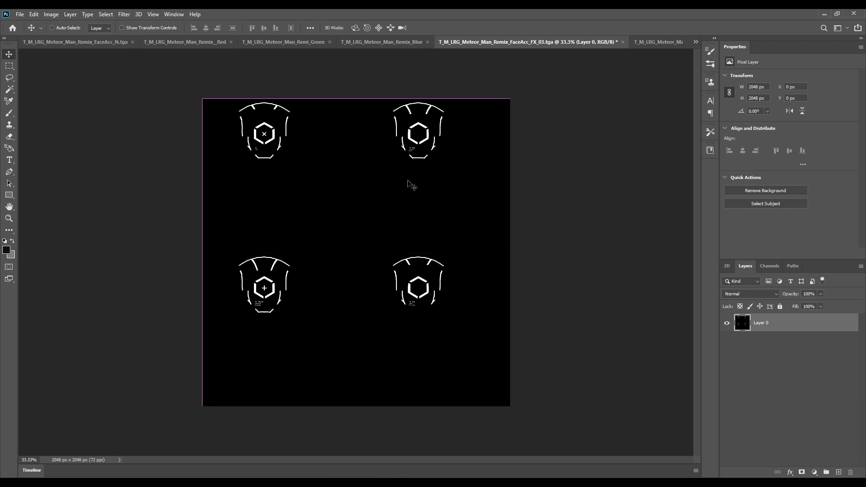
# - Unlock the background layer of the FaceAcc_D document and paste the FX image above it as a new layer
pyautogui.click(656, 42)
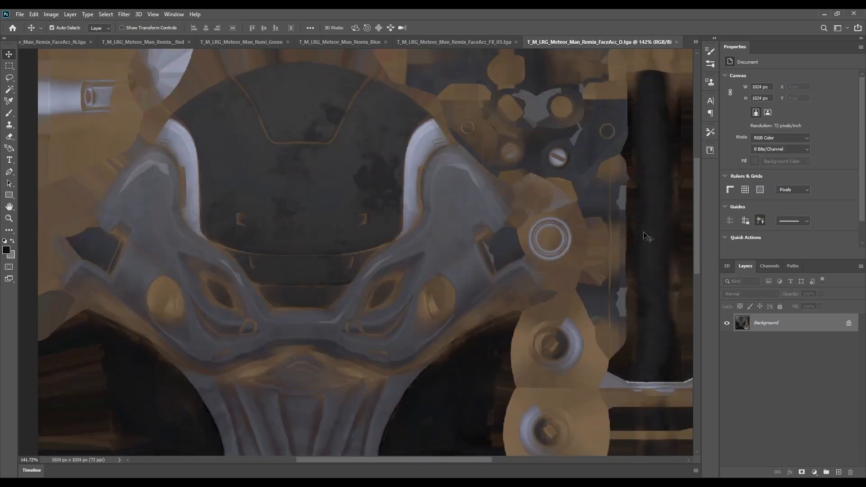
pyautogui.click(851, 323)
pyautogui.scroll(-2, 528, 289)
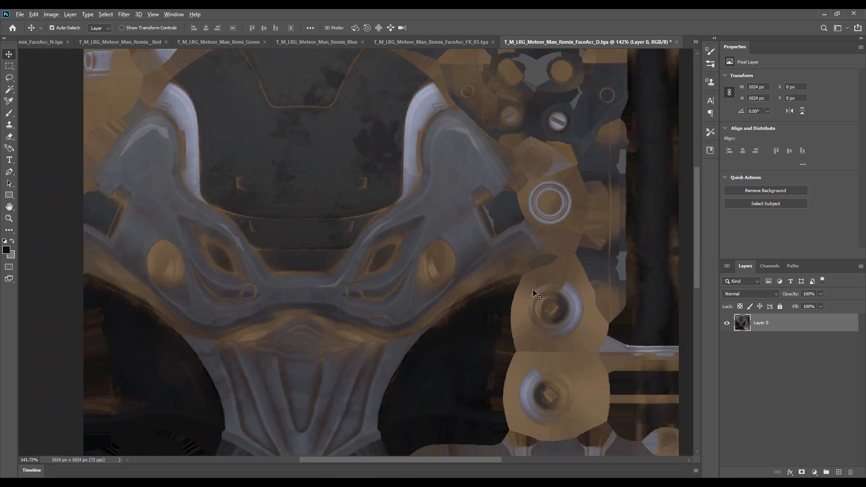
pyautogui.keyDown('alt'); pyautogui.scroll(-3, 537, 295); pyautogui.keyUp('alt')
pyautogui.hotkey('ctrl', 'v')
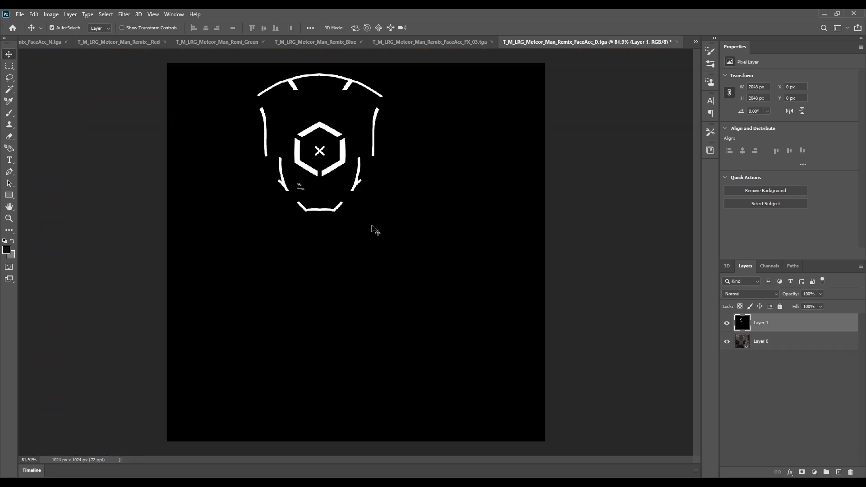
# - Scale the pasted FX layer down to about 41% and move it toward the visor area of the face texture
pyautogui.hotkey('ctrl', 't')
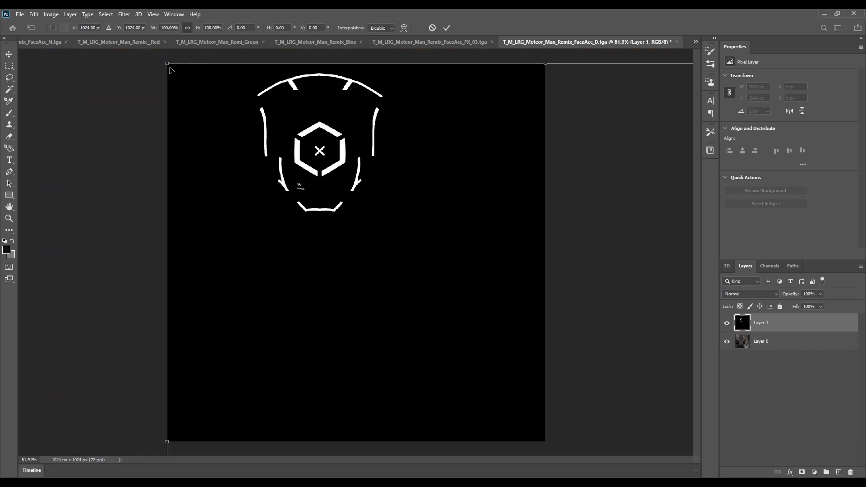
pyautogui.moveTo(168, 63); pyautogui.dragTo(506, 396)
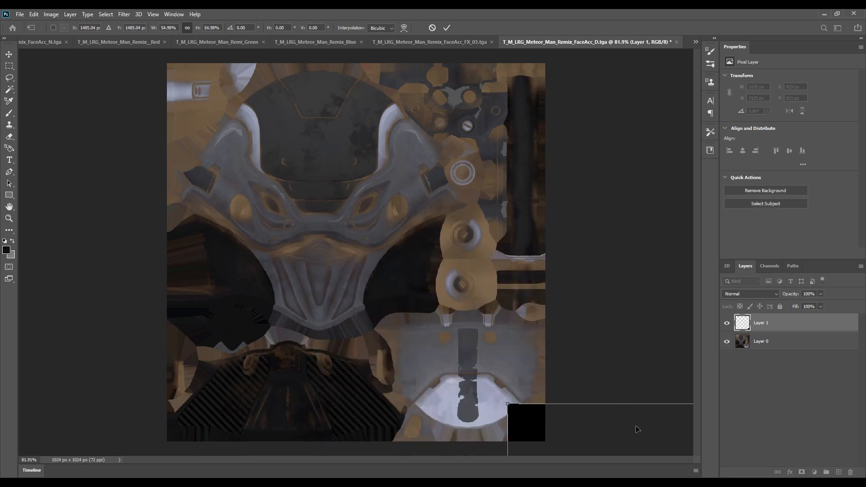
pyautogui.moveTo(632, 425); pyautogui.dragTo(297, 124)
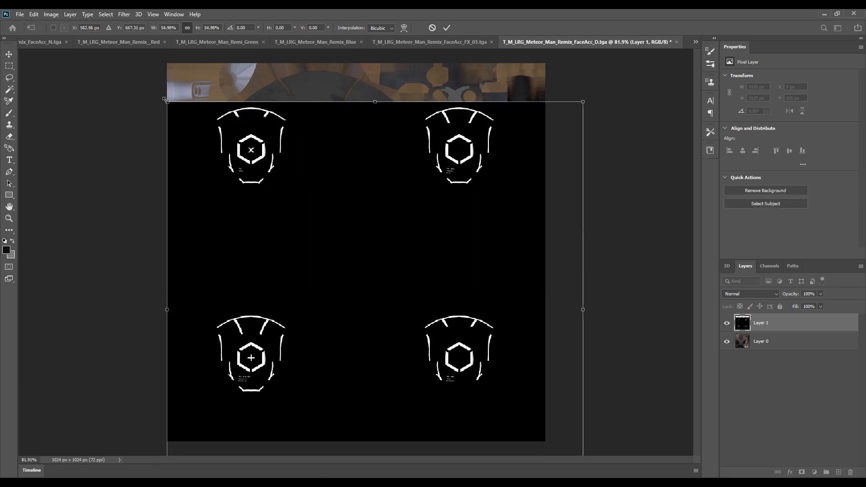
pyautogui.moveTo(166, 99); pyautogui.dragTo(400, 334)
pyautogui.moveTo(462, 372); pyautogui.dragTo(336, 155)
pyautogui.moveTo(459, 298); pyautogui.dragTo(584, 430)
pyautogui.moveTo(429, 344); pyautogui.dragTo(407, 333)
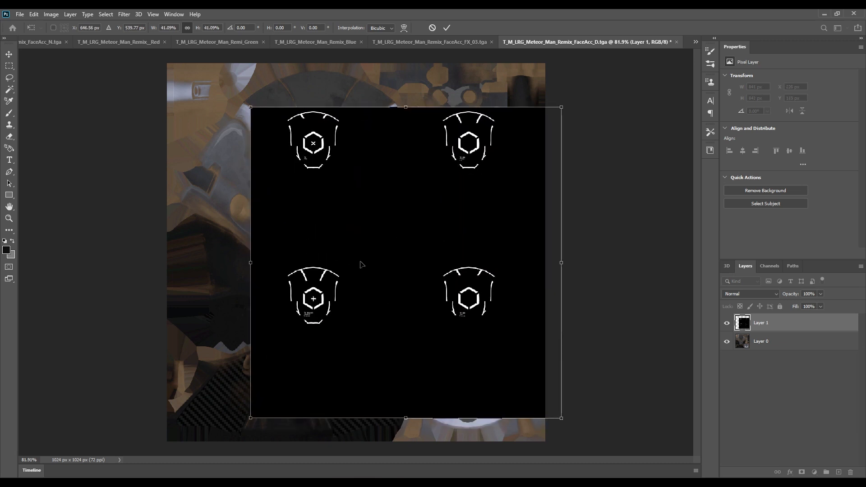
# - Enlarge the FX layer to about 66% of its original size, placing its upper-left emblem over the visor, and apply the transform
pyautogui.moveTo(254, 102); pyautogui.dragTo(213, 87)
pyautogui.moveTo(313, 119); pyautogui.dragTo(365, 181)
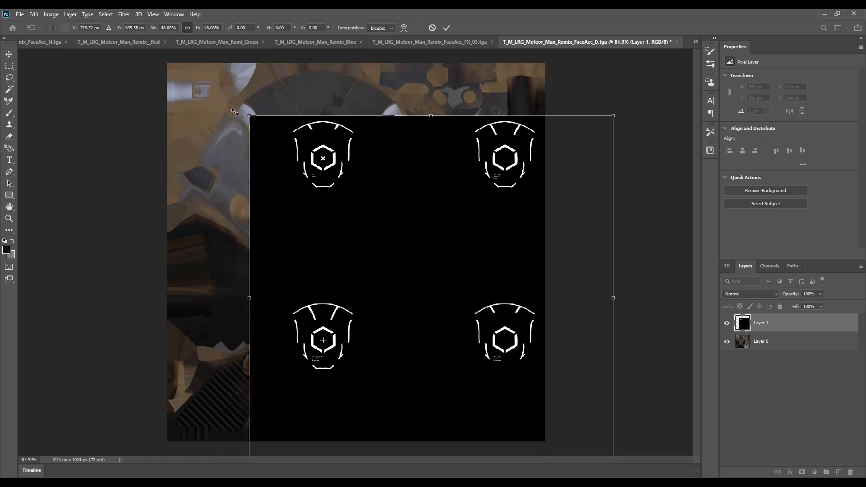
pyautogui.moveTo(235, 112); pyautogui.dragTo(207, 84)
pyautogui.moveTo(275, 159); pyautogui.dragTo(341, 211)
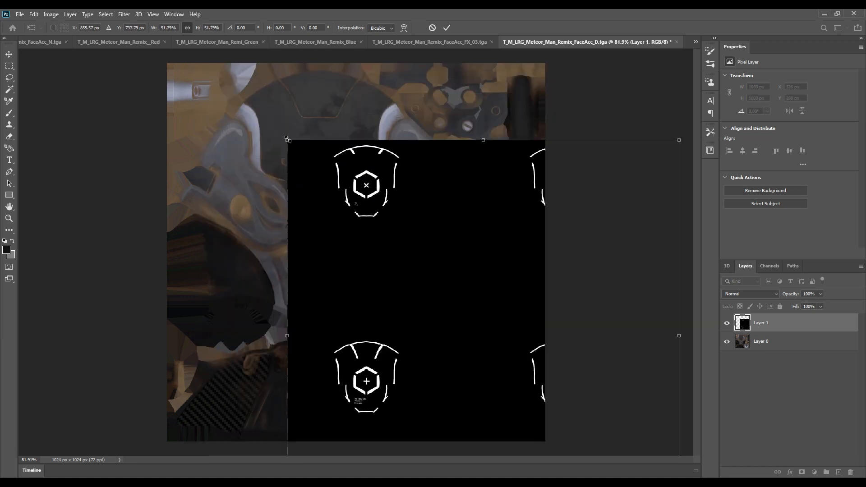
pyautogui.moveTo(287, 139); pyautogui.dragTo(259, 110)
pyautogui.moveTo(364, 180); pyautogui.dragTo(336, 178)
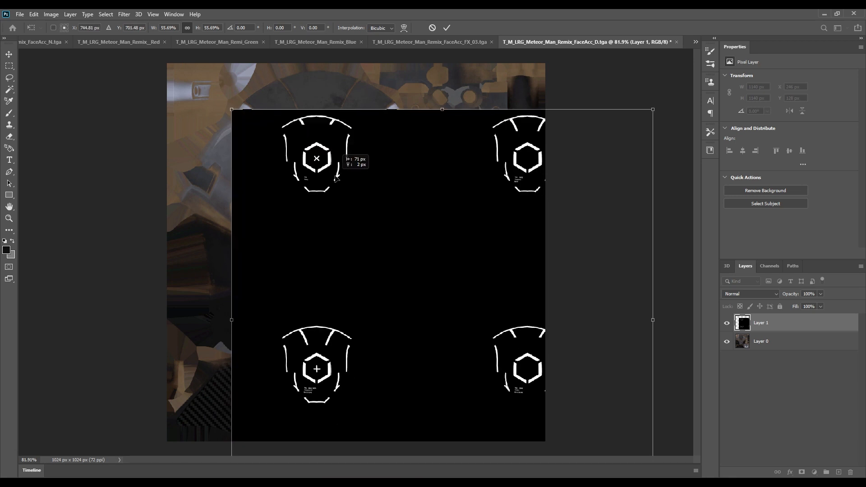
pyautogui.moveTo(232, 109); pyautogui.dragTo(207, 84)
pyautogui.moveTo(287, 148); pyautogui.dragTo(329, 179)
pyautogui.moveTo(250, 115); pyautogui.dragTo(226, 91)
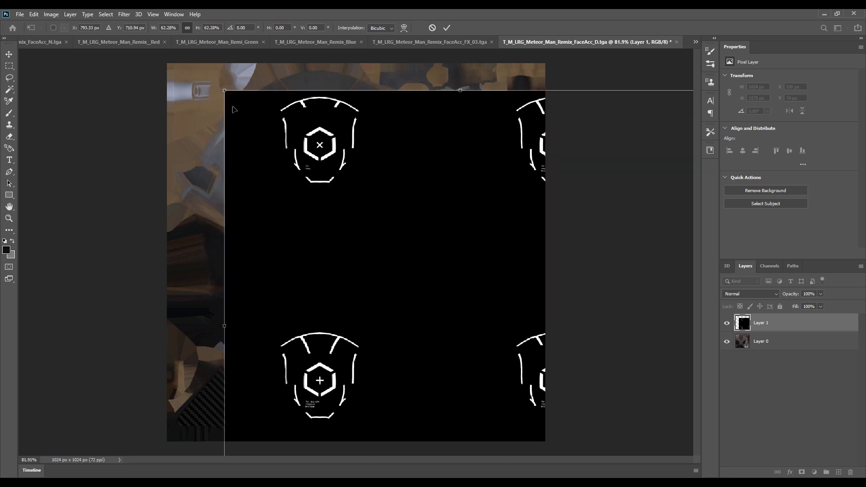
pyautogui.moveTo(322, 151); pyautogui.dragTo(487, 232)
pyautogui.moveTo(372, 163); pyautogui.dragTo(345, 134)
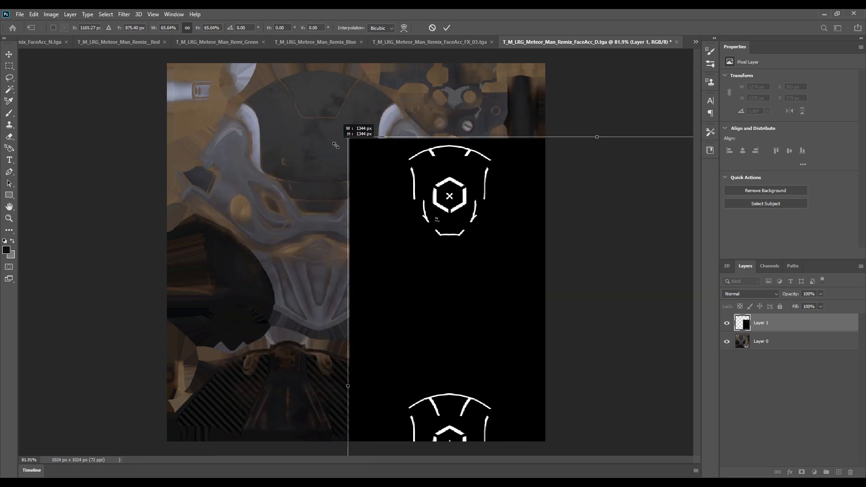
pyautogui.moveTo(450, 218); pyautogui.dragTo(318, 184)
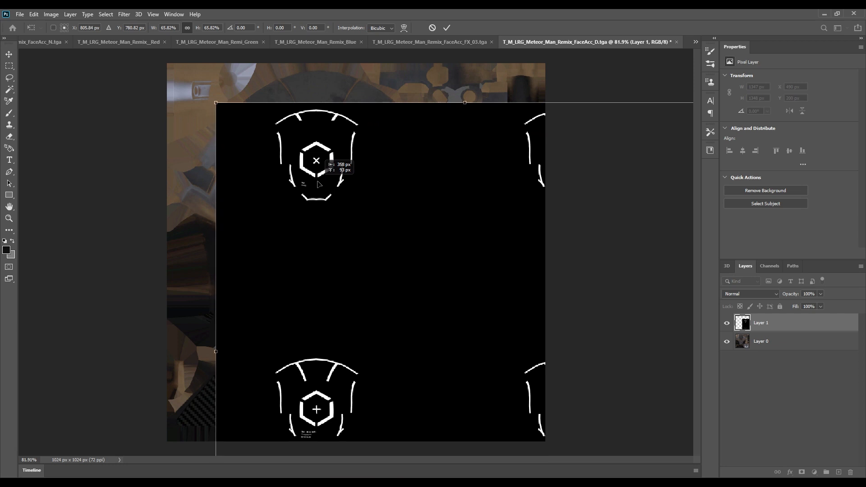
pyautogui.press('Return')
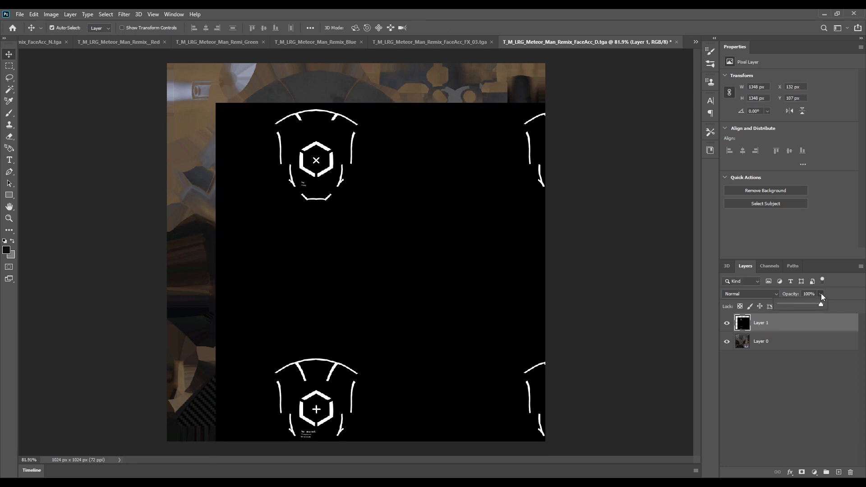
# - Lower Layer 1's opacity to 41% and nudge it right and up to centre the emblem on the visor
pyautogui.moveTo(799, 305); pyautogui.dragTo(797, 305)
pyautogui.click(792, 370)
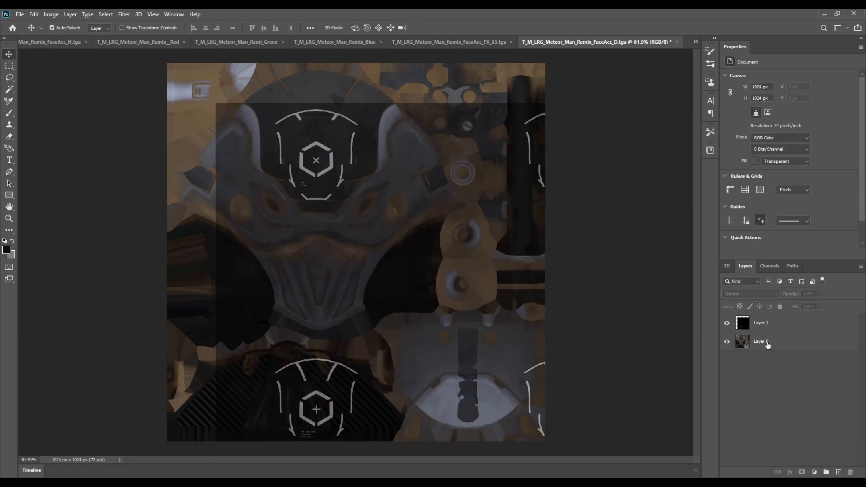
pyautogui.hotkey('ctrl', 't')
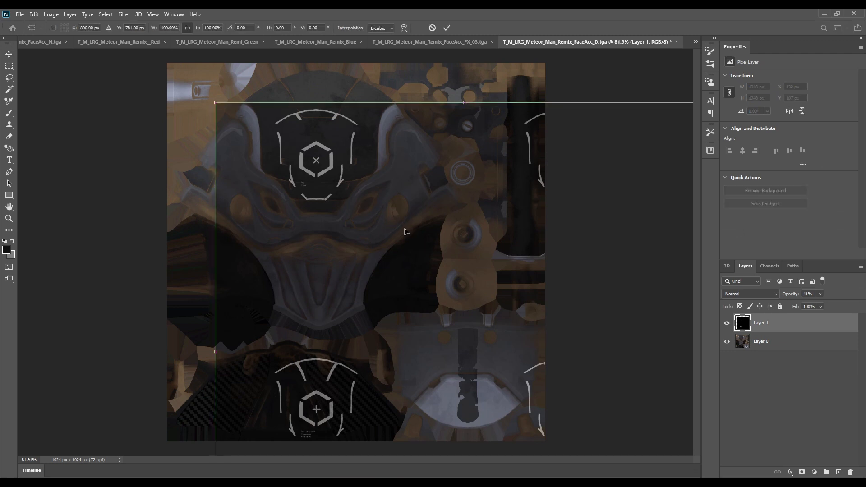
pyautogui.press('Right')
pyautogui.press('Right')
pyautogui.press('Right')
pyautogui.press('Right')
pyautogui.press('Right')
pyautogui.press('Right')
pyautogui.press('Up')
pyautogui.press('Up')
pyautogui.press('Up')
pyautogui.press('Up')
pyautogui.press('Up')
pyautogui.press('Up')
pyautogui.press('Up')
pyautogui.press('Up')
pyautogui.press('Up')
pyautogui.press('Up')
pyautogui.press('Up')
pyautogui.press('Up')
pyautogui.press('Up')
pyautogui.press('Right')
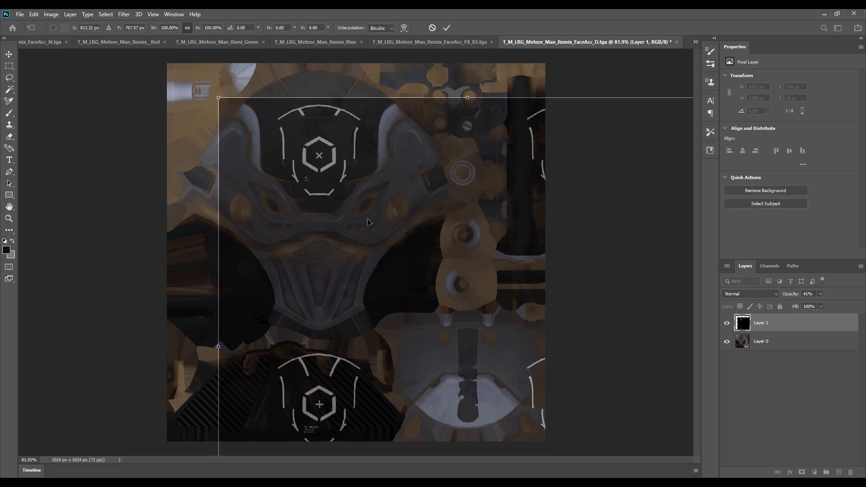
# - Scale Layer 1 down to about 82%, realign its upper-left emblem with the lower visor, and apply the transform
pyautogui.moveTo(219, 97); pyautogui.dragTo(310, 177)
pyautogui.moveTo(374, 235); pyautogui.dragTo(307, 176)
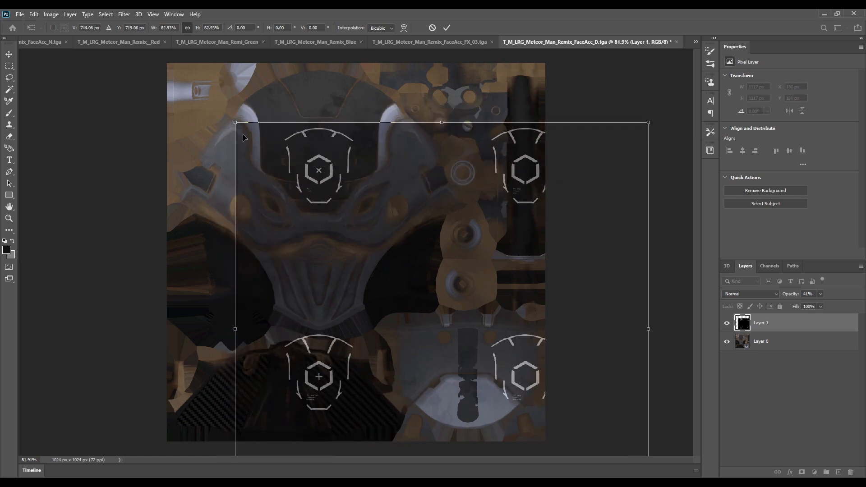
pyautogui.moveTo(233, 119); pyautogui.dragTo(235, 124)
pyautogui.moveTo(332, 177); pyautogui.dragTo(330, 176)
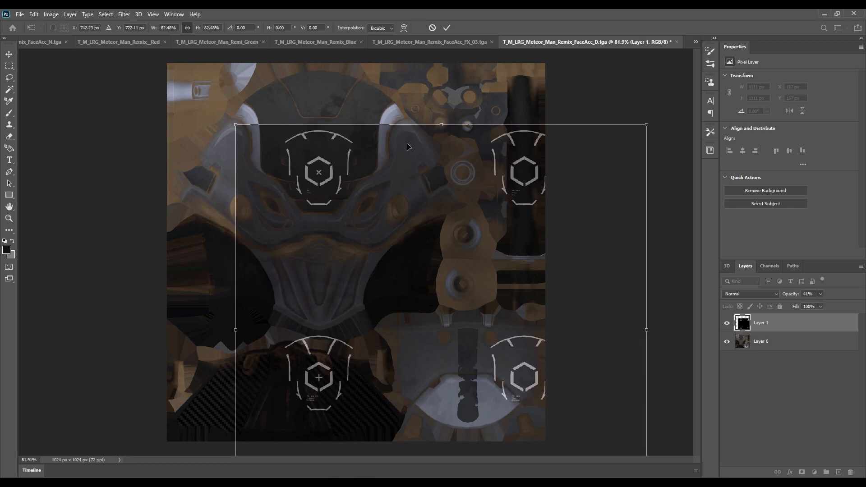
pyautogui.press('Return')
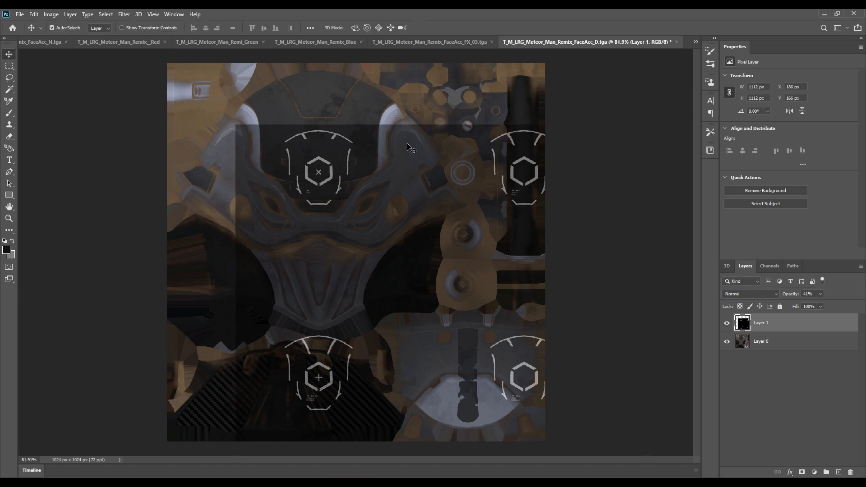
# - Restore Layer 1's opacity to 100%, hide Layer 0, and make Layer 1 the active layer
pyautogui.click(821, 294)
pyautogui.moveTo(823, 306); pyautogui.dragTo(846, 305)
pyautogui.click(799, 342)
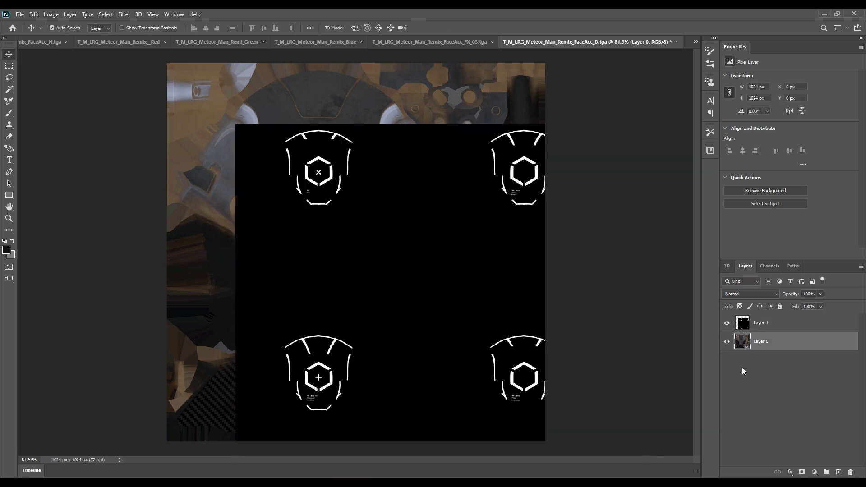
pyautogui.click(727, 342)
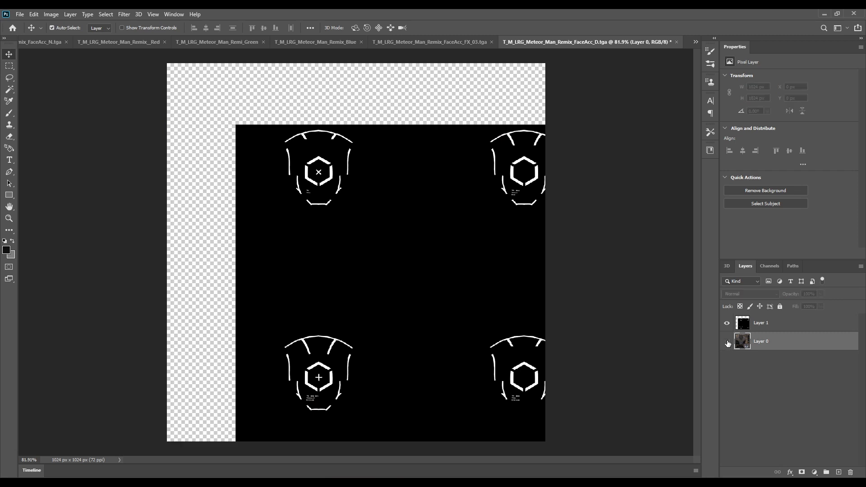
pyautogui.click(771, 332)
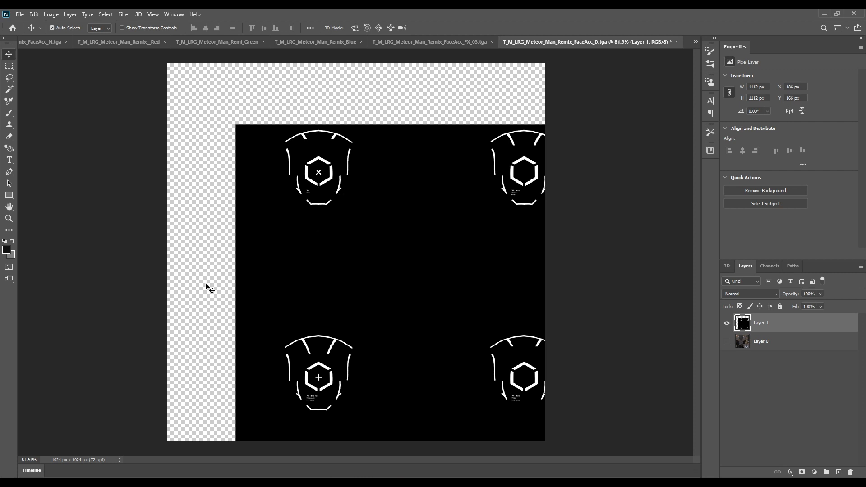
# - Set up the Rectangle tool with a black 000000 fill and no stroke
pyautogui.click(7, 198)
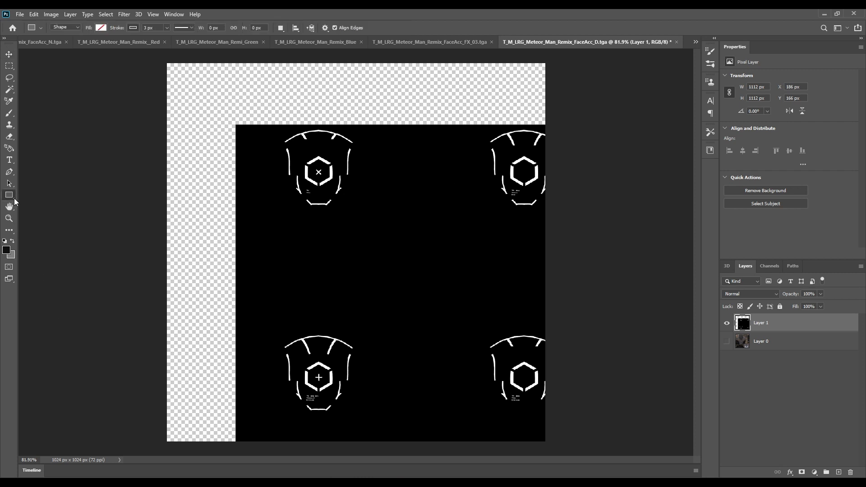
pyautogui.click(101, 28)
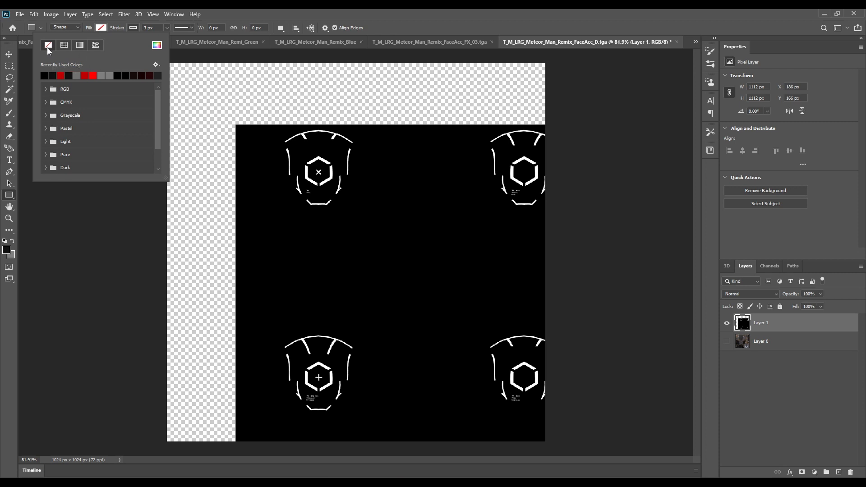
pyautogui.click(156, 45)
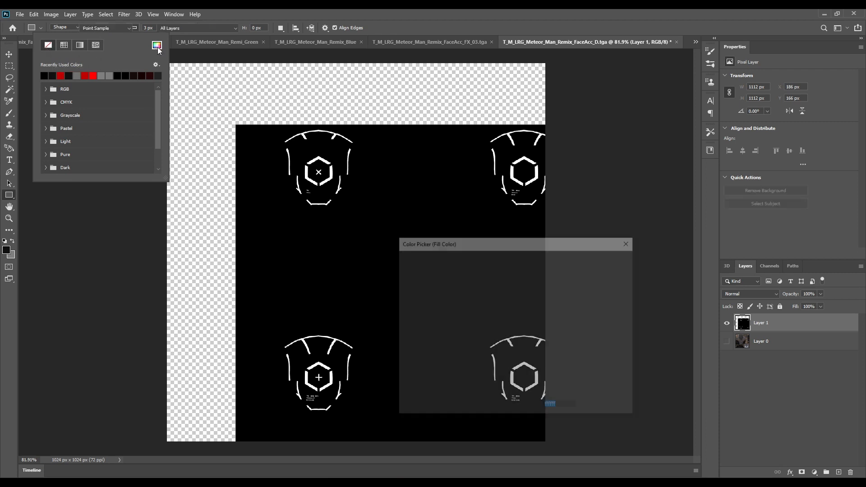
pyautogui.moveTo(524, 355); pyautogui.dragTo(523, 378)
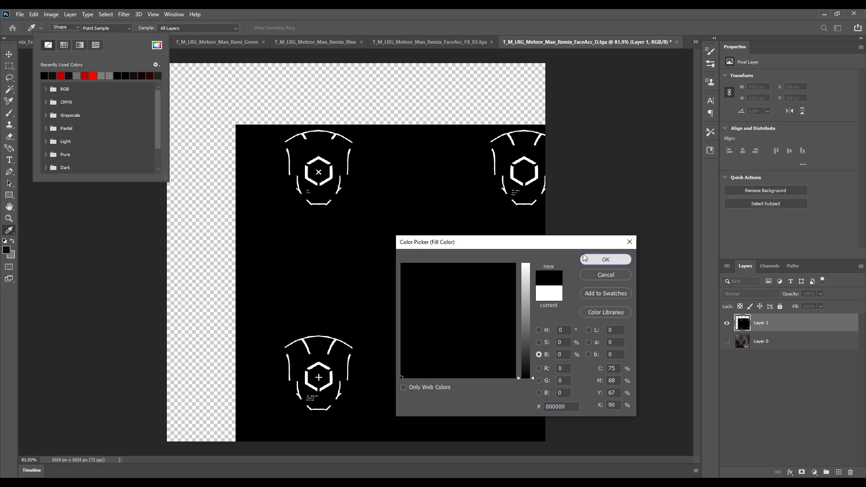
pyautogui.click(606, 260)
pyautogui.click(133, 29)
pyautogui.click(80, 45)
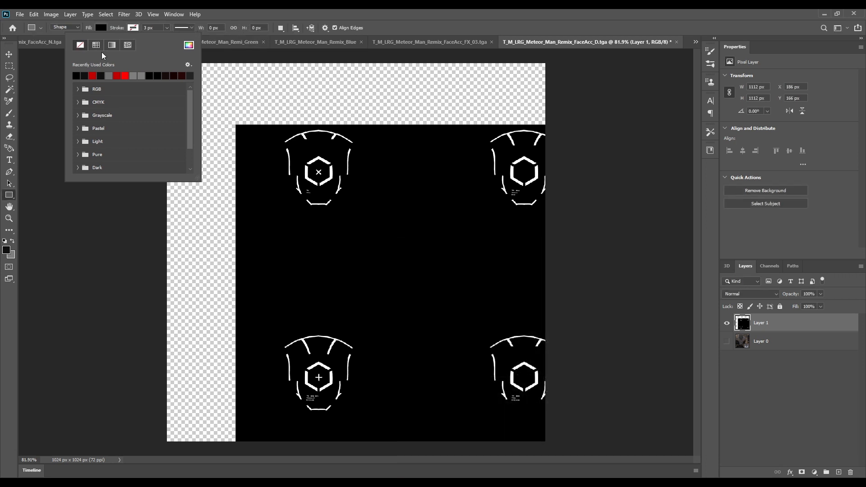
# - Cover the three unwanted emblems with black rectangles, leaving only the emblem placed on the visor
pyautogui.moveTo(450, 118); pyautogui.dragTo(621, 241)
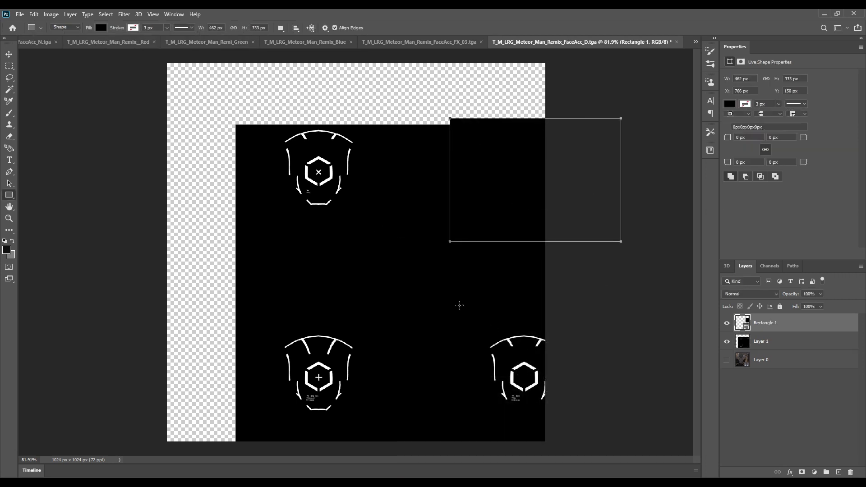
pyautogui.moveTo(459, 305); pyautogui.dragTo(601, 419)
pyautogui.moveTo(279, 314); pyautogui.dragTo(409, 430)
# - Draw a black rectangle about 1120 by 1054 px over the whole canvas and place it between Layer 1 and Layer 0
pyautogui.moveTo(147, 59); pyautogui.dragTo(561, 447)
pyautogui.moveTo(777, 326); pyautogui.dragTo(788, 411)
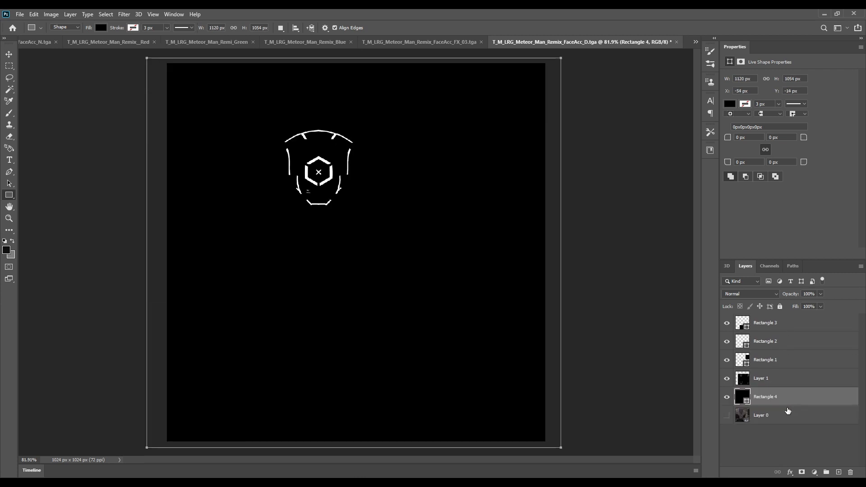
pyautogui.click(783, 418)
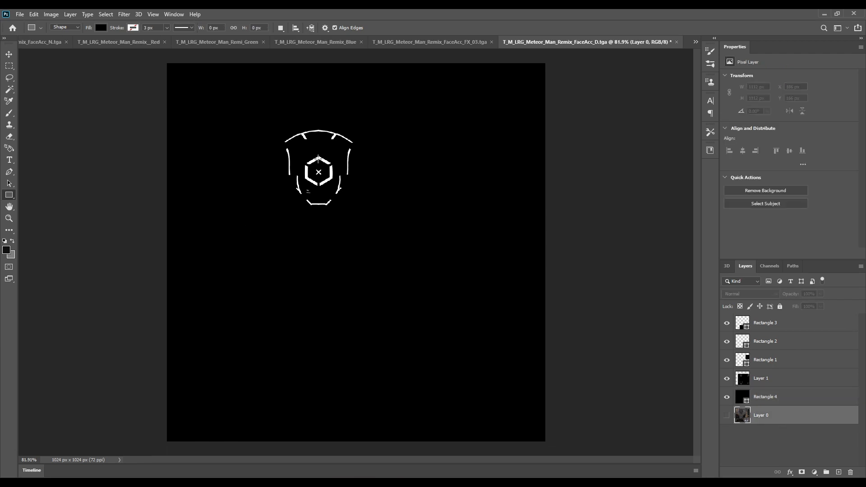
# - Export the visor map as a PNG named T_M_LRG_Meteor_Man_Remix_FaceAcc_D_FX in the Scientist folder
pyautogui.keyDown('alt'); pyautogui.scroll(3, 286, 132); pyautogui.keyUp('alt')
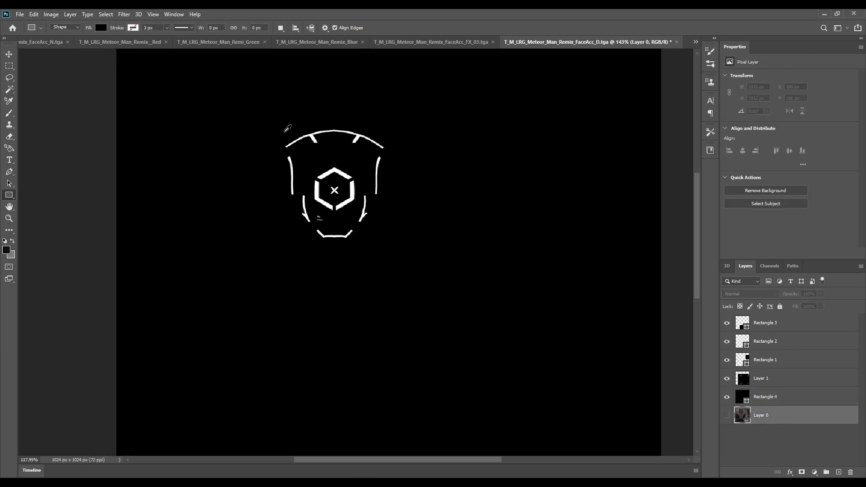
pyautogui.keyDown('alt'); pyautogui.scroll(-3, 290, 141); pyautogui.keyUp('alt')
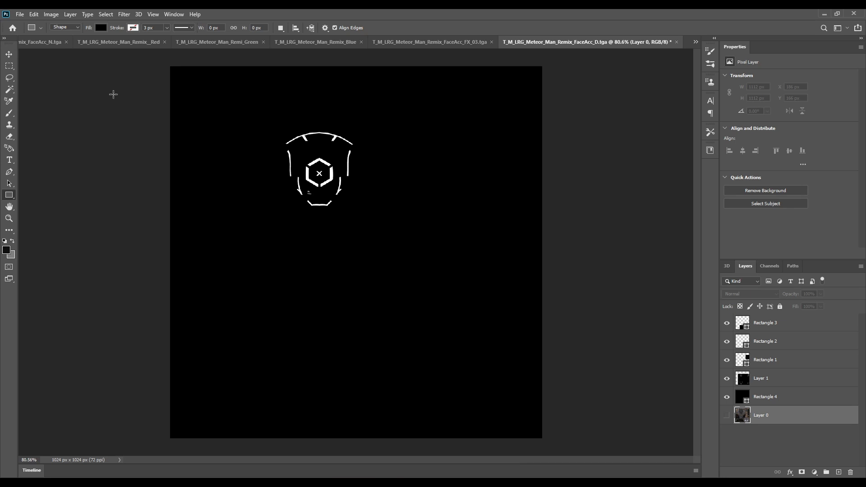
pyautogui.click(21, 15)
pyautogui.moveTo(69, 145)
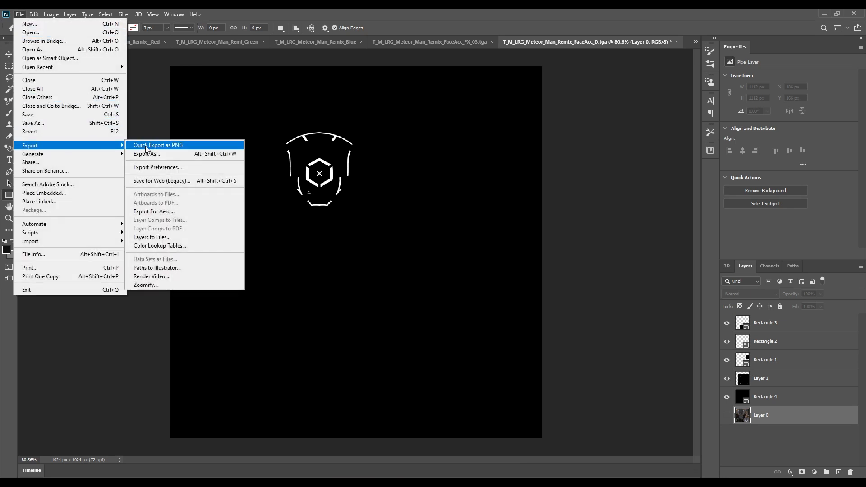
pyautogui.click(147, 150)
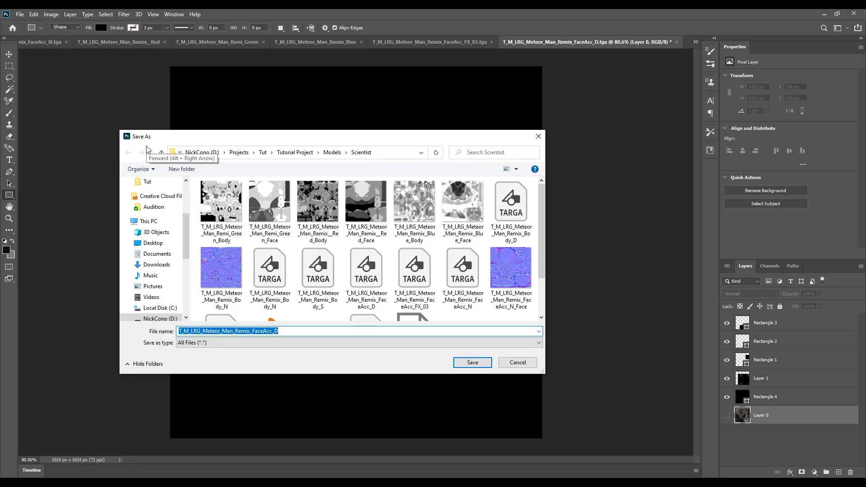
pyautogui.press('End')
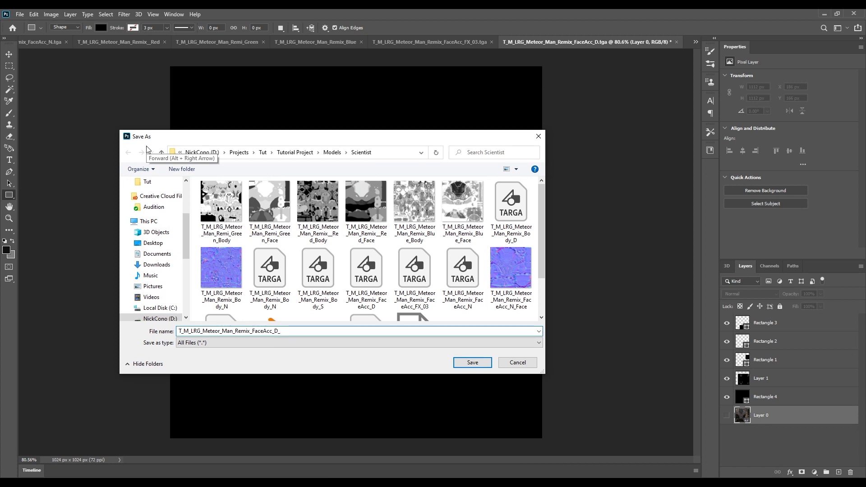
pyautogui.write('_')
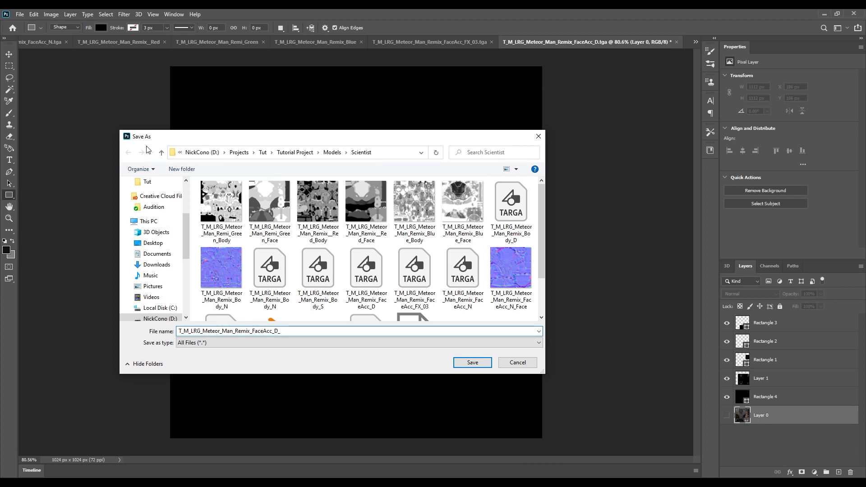
pyautogui.write('FX')
pyautogui.press('Return')
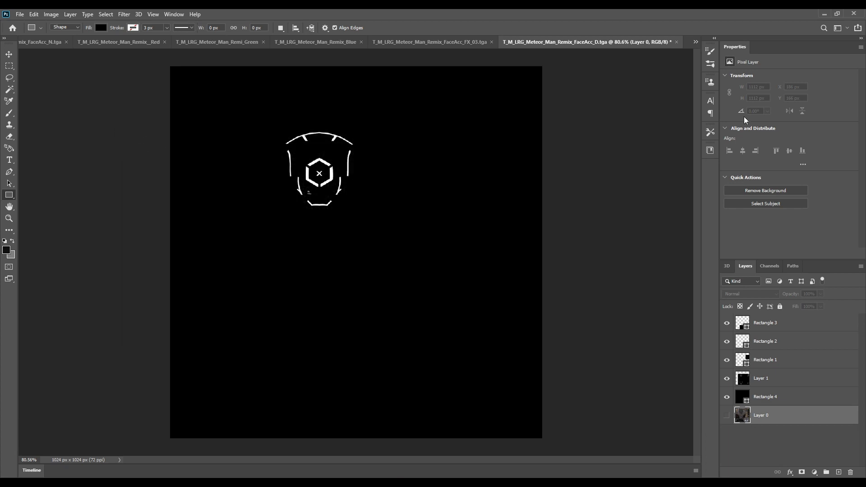
# - Switch back to Cinema 4D and add the T_M_LRG_Meteor_Man_Remix_FaceAcc_D_FX PNG to the Face material's node graph as an image texture
pyautogui.click(825, 14)
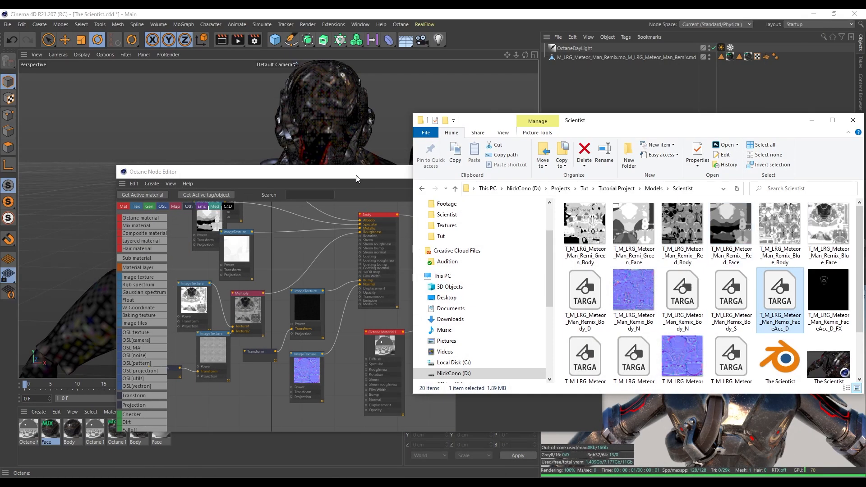
pyautogui.click(829, 291)
pyautogui.scroll(-1, 839, 325)
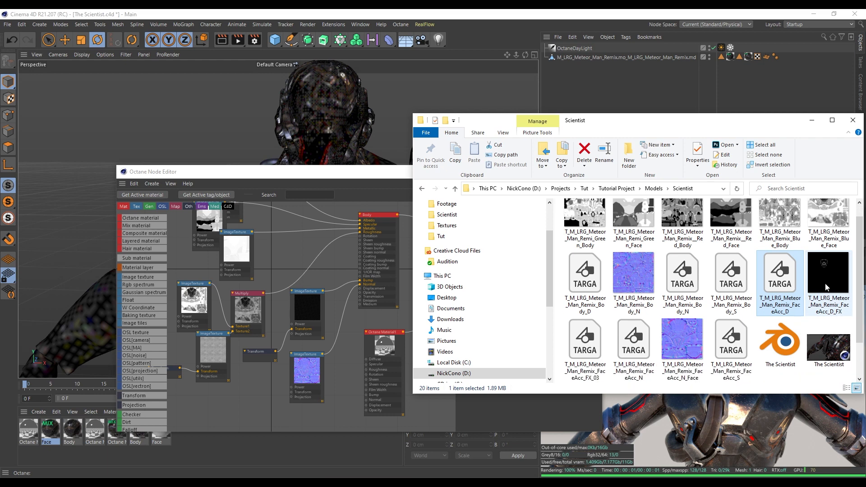
pyautogui.moveTo(363, 176); pyautogui.dragTo(318, 177)
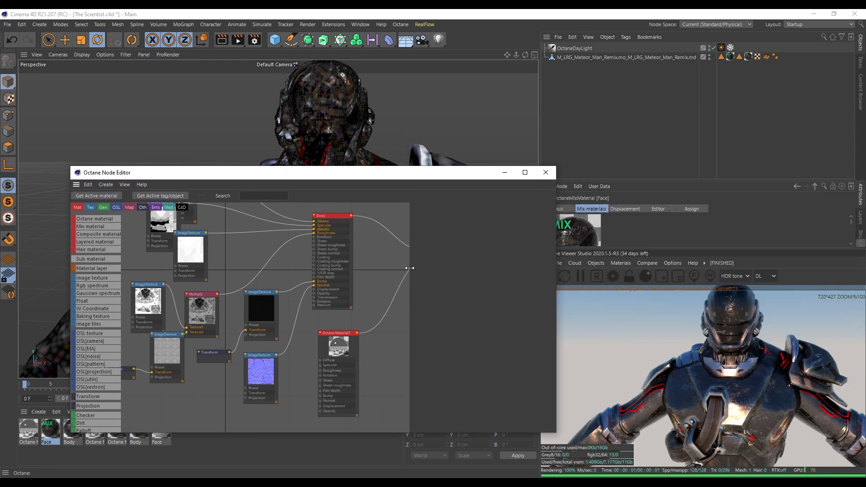
pyautogui.scroll(-4, 315, 287)
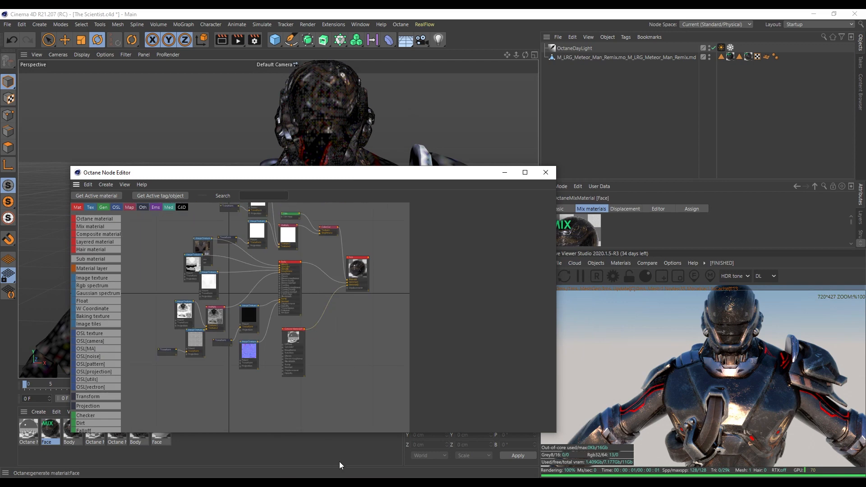
pyautogui.hotkey('alt', 'Tab')
pyautogui.moveTo(836, 273); pyautogui.dragTo(264, 366)
pyautogui.scroll(5, 264, 366)
pyautogui.moveTo(291, 313); pyautogui.dragTo(327, 346, button='middle')
pyautogui.moveTo(314, 397); pyautogui.dragTo(207, 396)
pyautogui.scroll(-3, 310, 352)
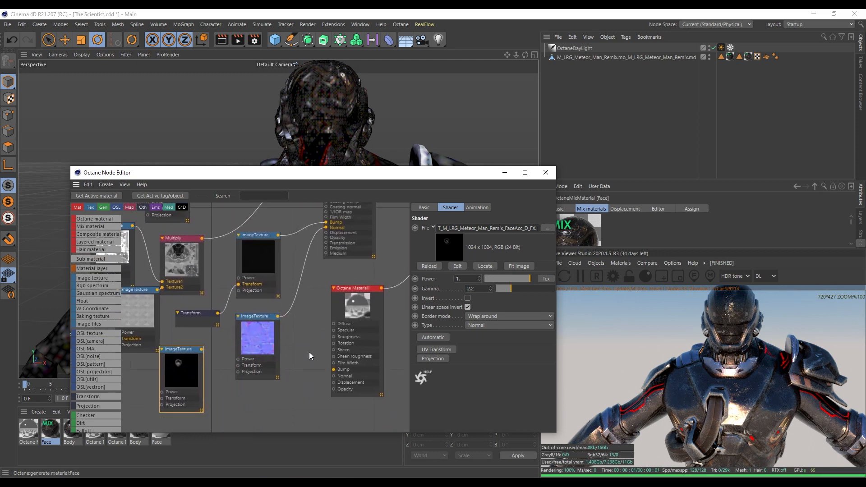
# - Add a Texture Emission node, feed it the visor FX image texture, and connect it to the Body material node's Emission input
pyautogui.moveTo(318, 316); pyautogui.dragTo(367, 306)
pyautogui.scroll(-4, 106, 341)
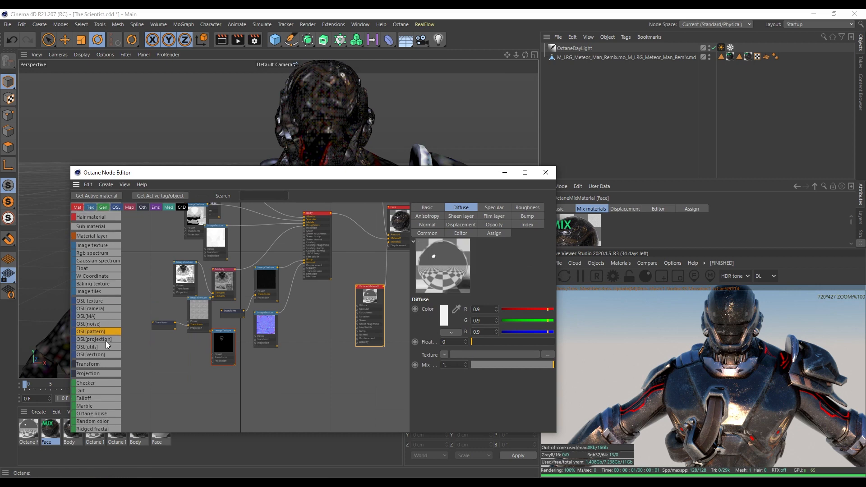
pyautogui.scroll(-5, 104, 356)
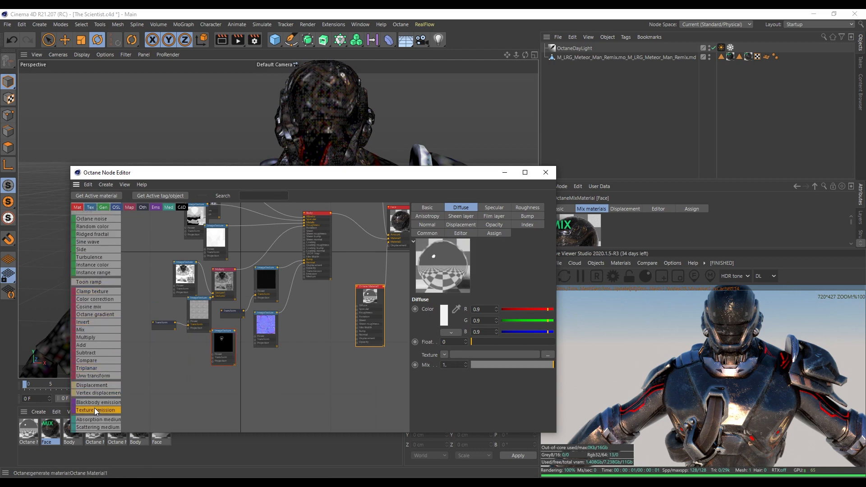
pyautogui.moveTo(293, 355); pyautogui.dragTo(310, 323)
pyautogui.scroll(2, 302, 354)
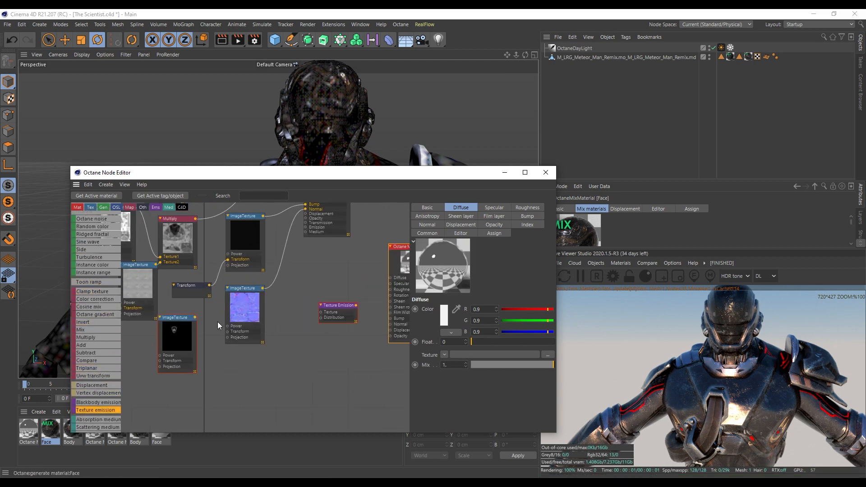
pyautogui.moveTo(184, 333); pyautogui.dragTo(321, 313)
pyautogui.moveTo(336, 307); pyautogui.dragTo(306, 227)
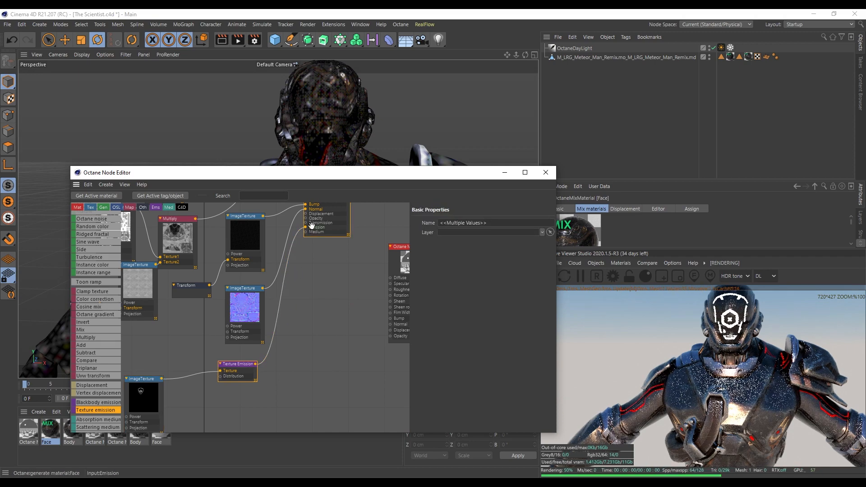
# - Enable Surface brightness on the Texture Emission node and set its power to about 6.44
pyautogui.keyDown('alt'); pyautogui.moveTo(326, 130); pyautogui.dragTo(336, 79, button='right'); pyautogui.keyUp('alt')
pyautogui.moveTo(336, 80)
pyautogui.keyDown('alt'); pyautogui.mouseDown()
pyautogui.moveTo(336, 89)
pyautogui.moveTo(356, 85)
pyautogui.moveTo(337, 92)
pyautogui.mouseUp(); pyautogui.keyUp('alt')
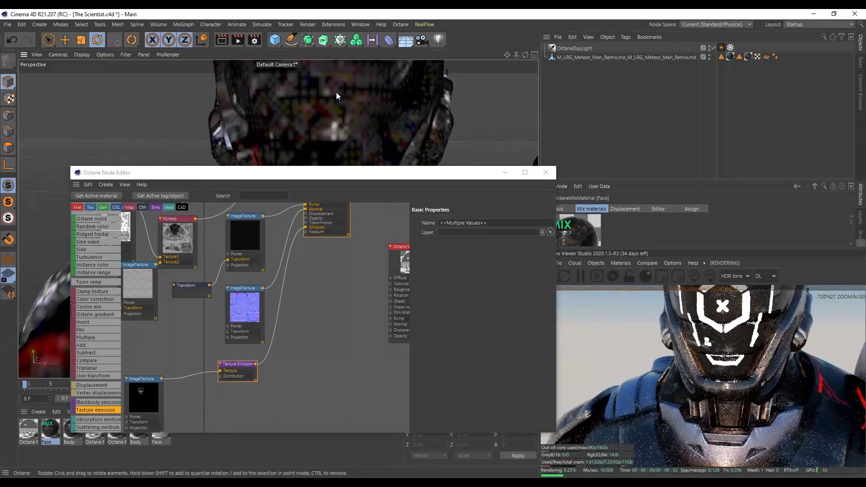
pyautogui.keyDown('alt'); pyautogui.moveTo(336, 92); pyautogui.dragTo(338, 113, button='right'); pyautogui.keyUp('alt')
pyautogui.keyDown('alt'); pyautogui.moveTo(338, 113); pyautogui.dragTo(343, 149, button='middle'); pyautogui.keyUp('alt')
pyautogui.keyDown('alt'); pyautogui.moveTo(359, 113); pyautogui.dragTo(354, 145, button='right'); pyautogui.keyUp('alt')
pyautogui.keyDown('alt'); pyautogui.moveTo(354, 126); pyautogui.dragTo(356, 119, button='middle'); pyautogui.keyUp('alt')
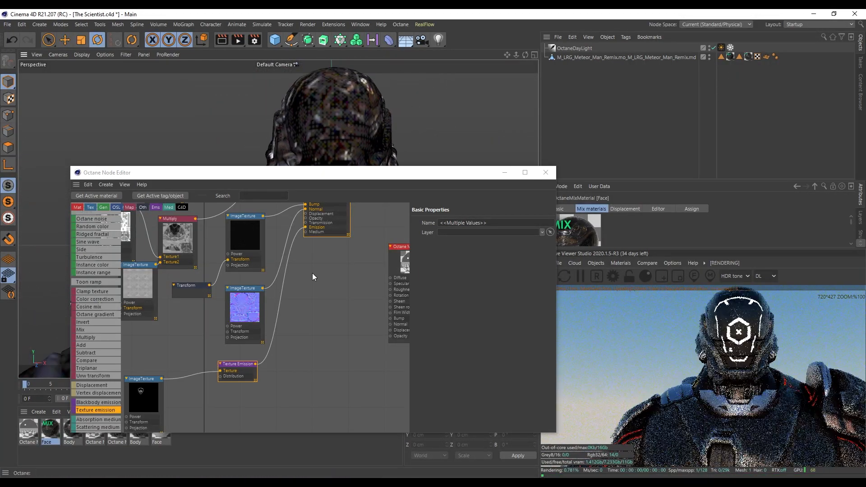
pyautogui.moveTo(291, 344); pyautogui.dragTo(310, 326, button='middle')
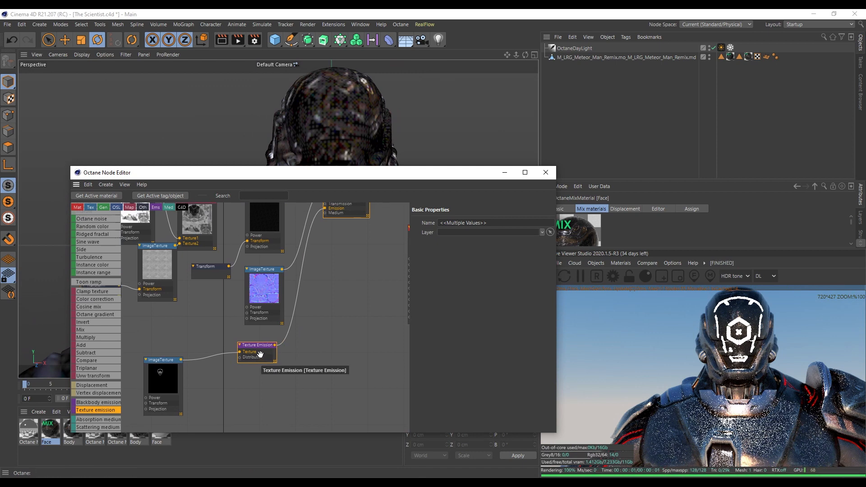
pyautogui.moveTo(260, 354); pyautogui.dragTo(256, 355)
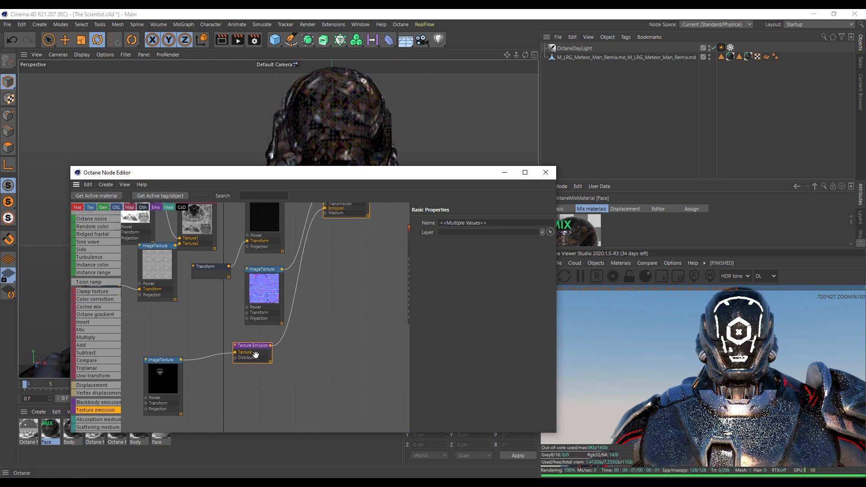
pyautogui.click(246, 350)
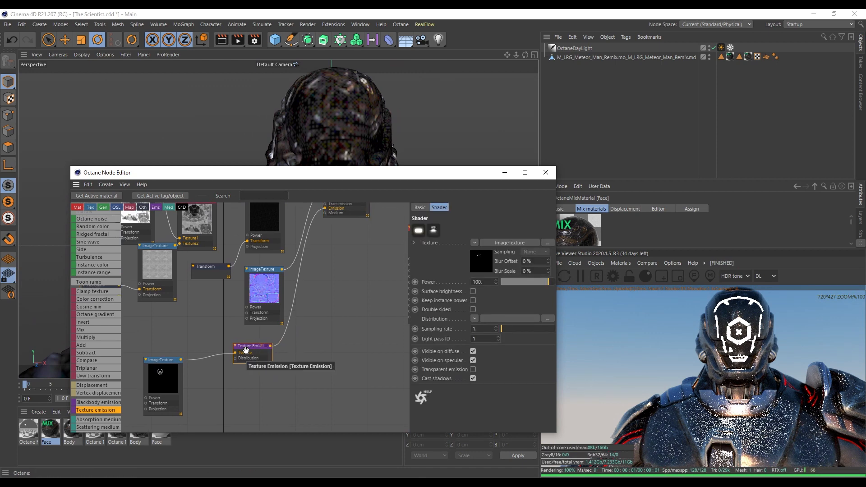
pyautogui.click(473, 291)
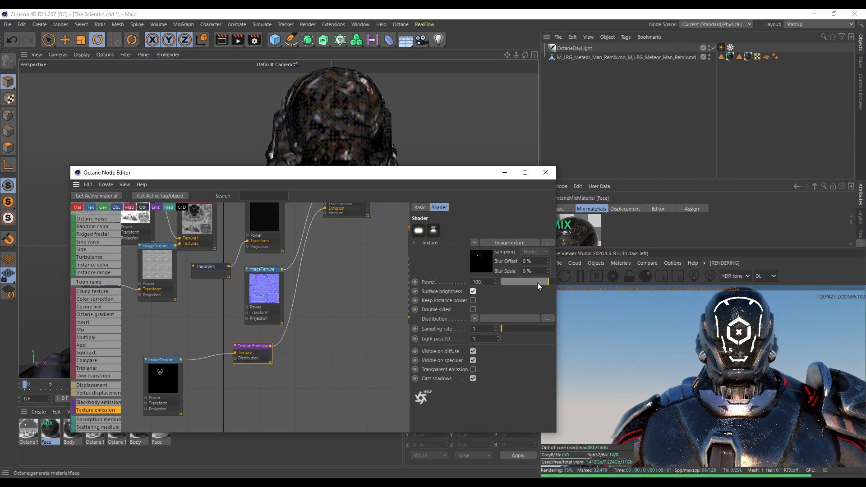
pyautogui.moveTo(540, 282)
pyautogui.mouseDown()
pyautogui.moveTo(529, 285)
pyautogui.moveTo(537, 285)
pyautogui.mouseUp()
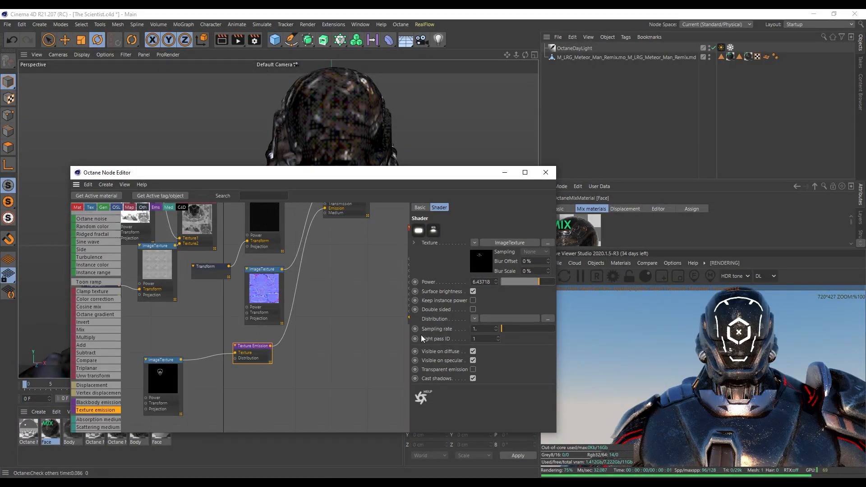
# - Add an RGB spectrum node and connect it to the Power input of the visor FX image texture
pyautogui.moveTo(310, 375); pyautogui.dragTo(334, 350, button='middle')
pyautogui.moveTo(194, 347); pyautogui.dragTo(203, 348)
pyautogui.scroll(5, 96, 332)
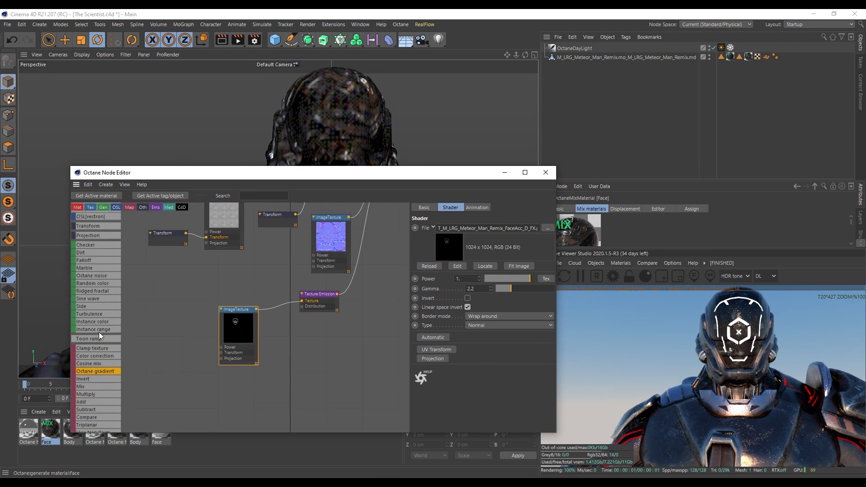
pyautogui.scroll(3, 85, 329)
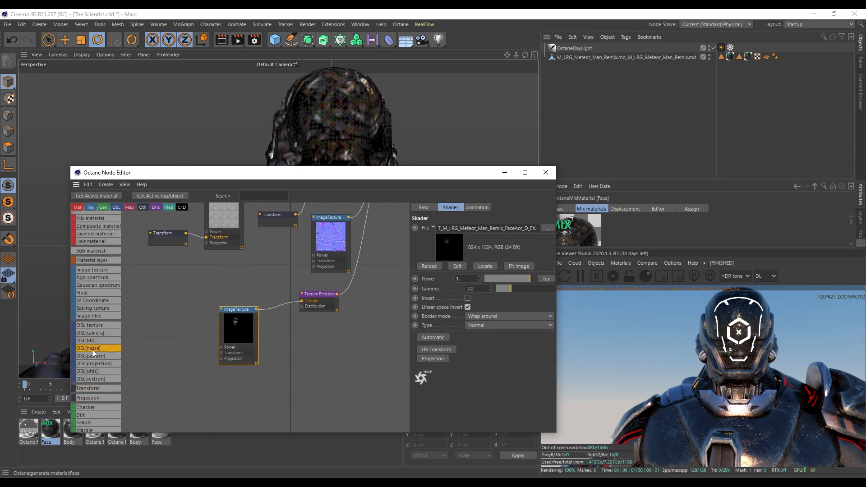
pyautogui.scroll(3, 92, 350)
pyautogui.moveTo(94, 288); pyautogui.dragTo(221, 348)
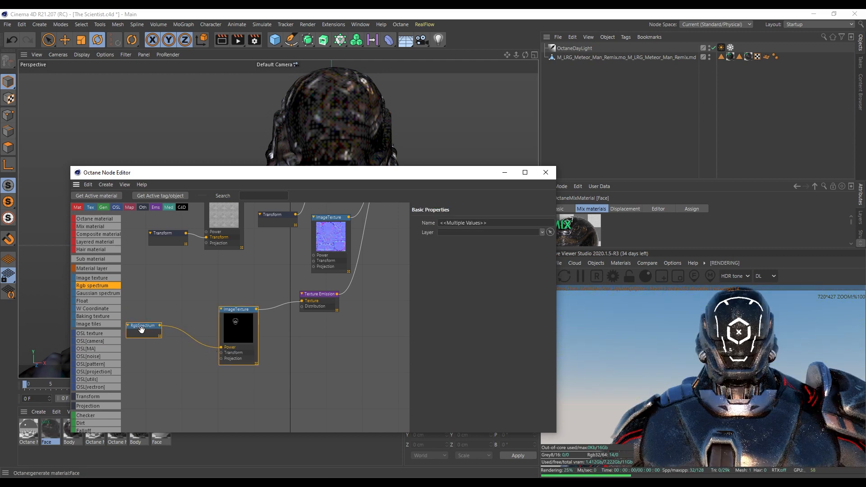
pyautogui.moveTo(141, 330); pyautogui.dragTo(160, 346)
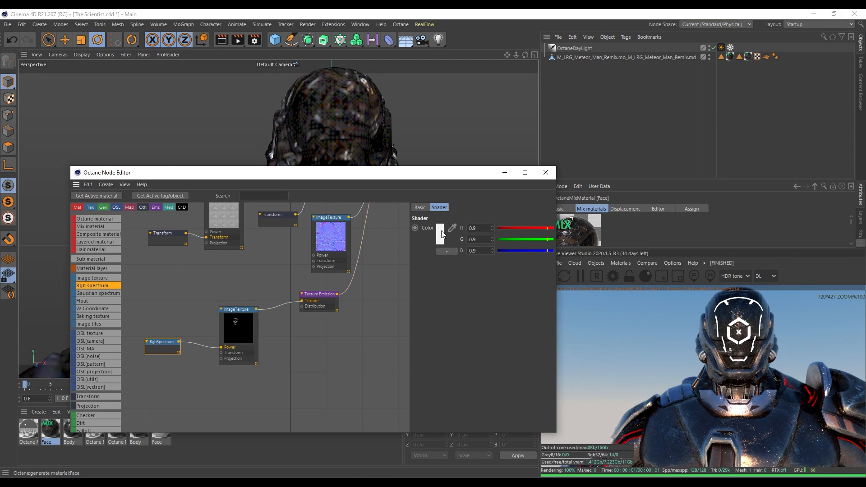
# - Set the RGB spectrum color to red with hue 0°, saturation 100% and value 95.469%
pyautogui.click(441, 234)
pyautogui.moveTo(409, 239); pyautogui.dragTo(589, 253)
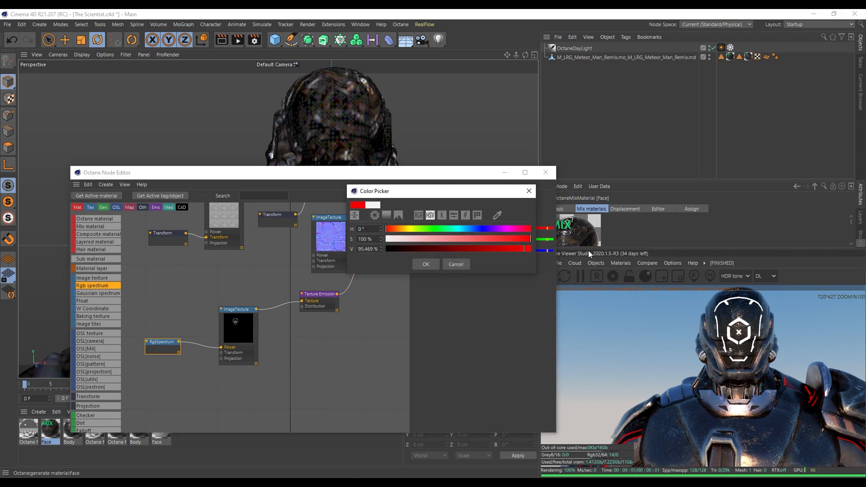
pyautogui.click(428, 264)
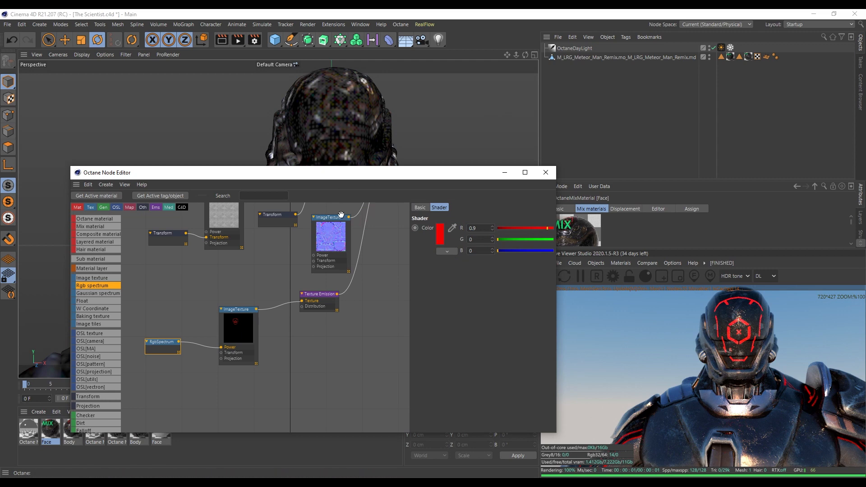
# - Try a violet hue for the visor's RGB spectrum color, and return it to red at hue 0°
pyautogui.click(437, 230)
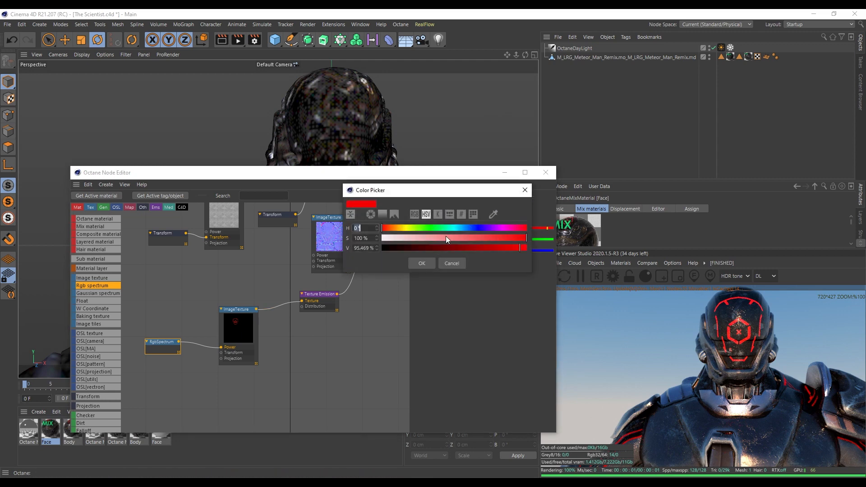
pyautogui.moveTo(457, 229); pyautogui.dragTo(387, 231)
pyautogui.click(424, 264)
pyautogui.click(451, 234)
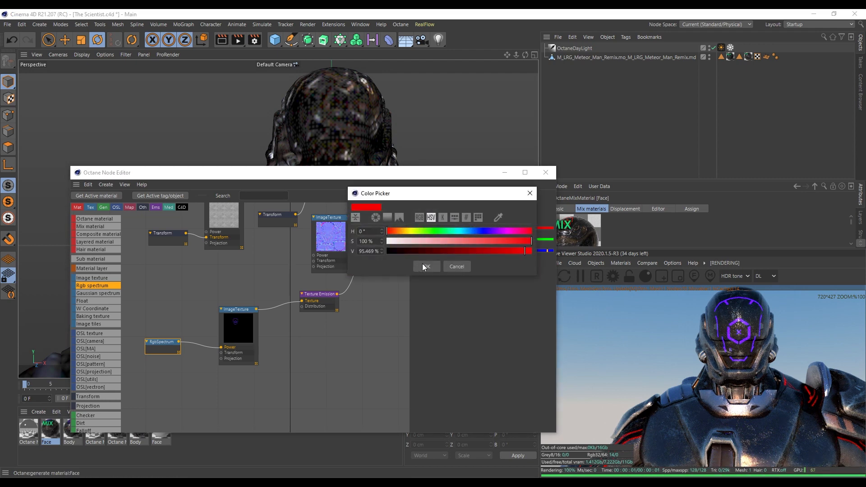
pyautogui.click(421, 267)
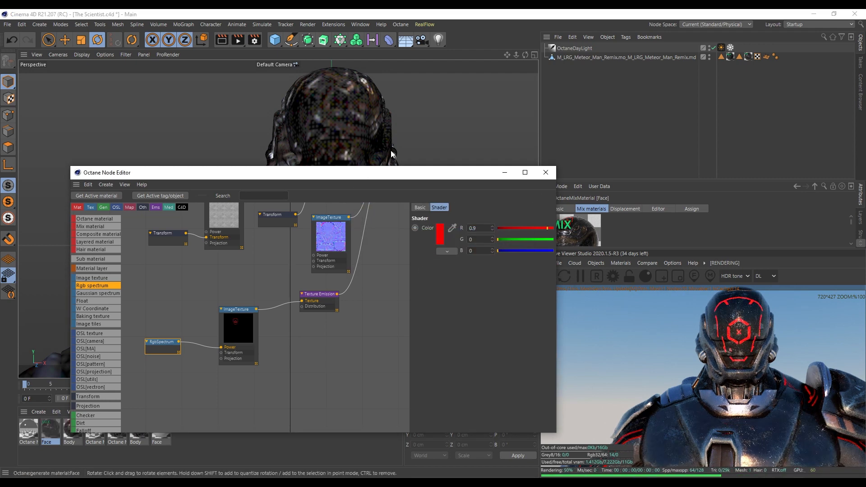
# - Set the Texture Emission power to about 9.8 and close the node editor
pyautogui.click(316, 299)
pyautogui.moveTo(545, 283); pyautogui.dragTo(538, 281)
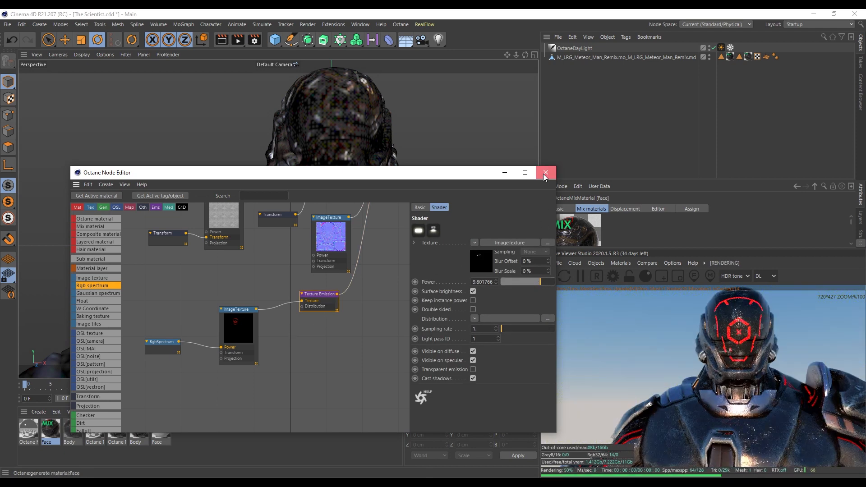
pyautogui.click(546, 173)
pyautogui.scroll(-4, 357, 221)
pyautogui.keyDown('alt'); pyautogui.moveTo(336, 283); pyautogui.dragTo(275, 186, button='middle'); pyautogui.keyUp('alt')
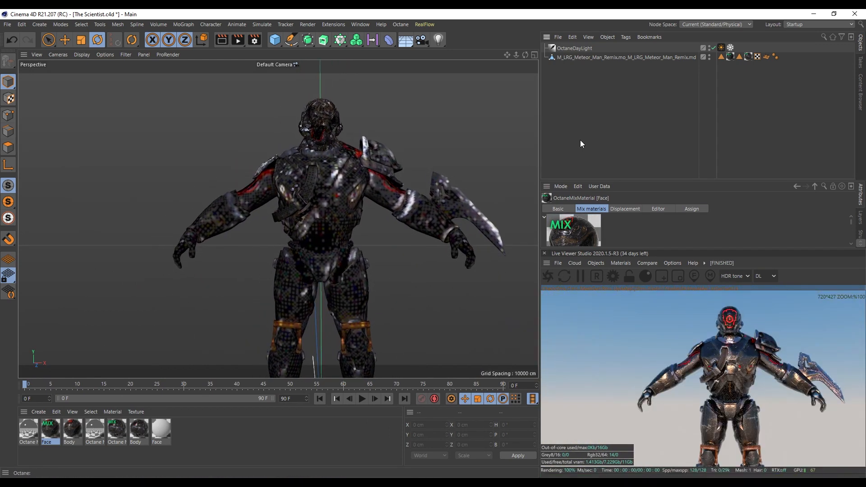